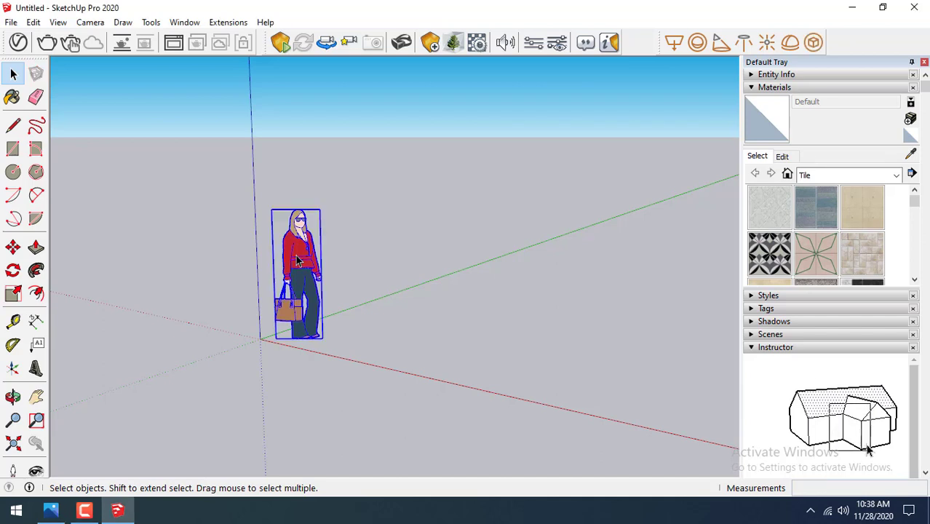
Delete the scale figure and switch to the Top standard view
key(Delete)
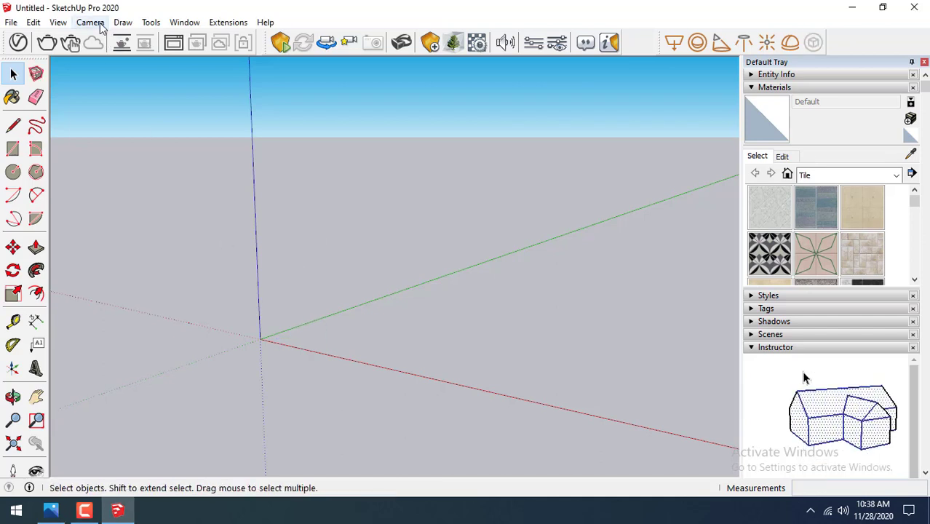
click(90, 22)
mouse_move(122, 68)
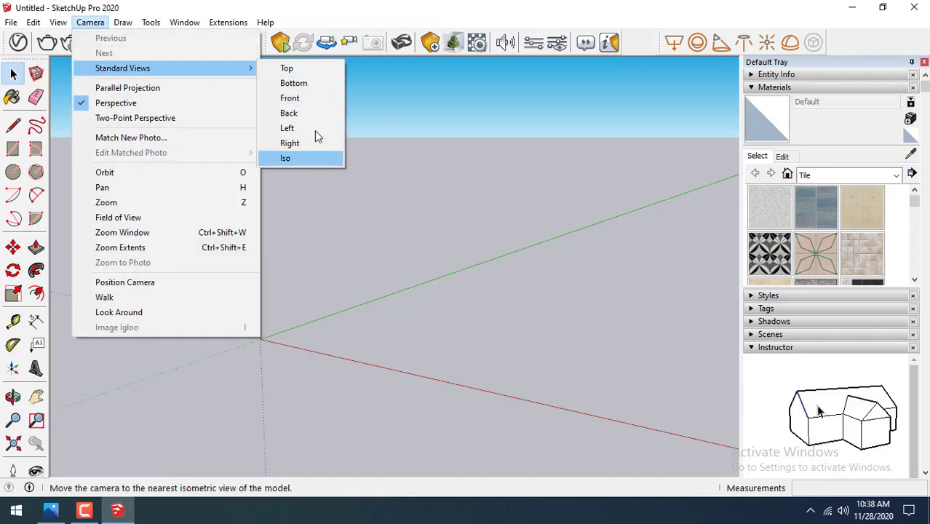
click(311, 70)
Draw the first edges of the L-shaped floor outline with the Line tool
click(13, 125)
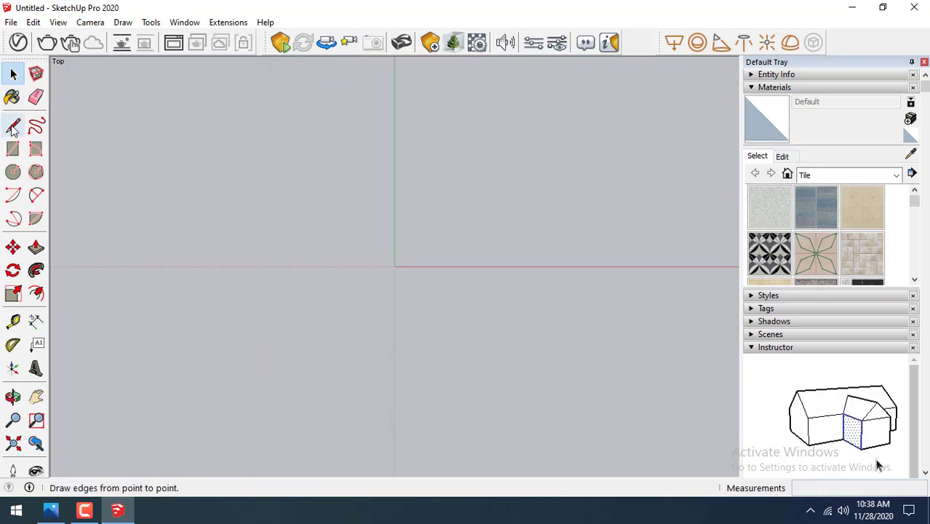
click(409, 211)
text(12')
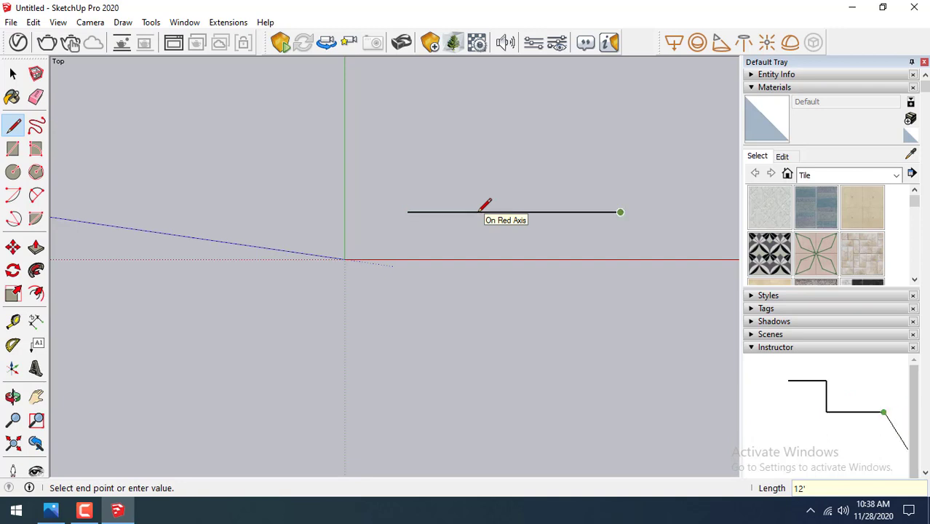
scroll(495, 267, down, 1)
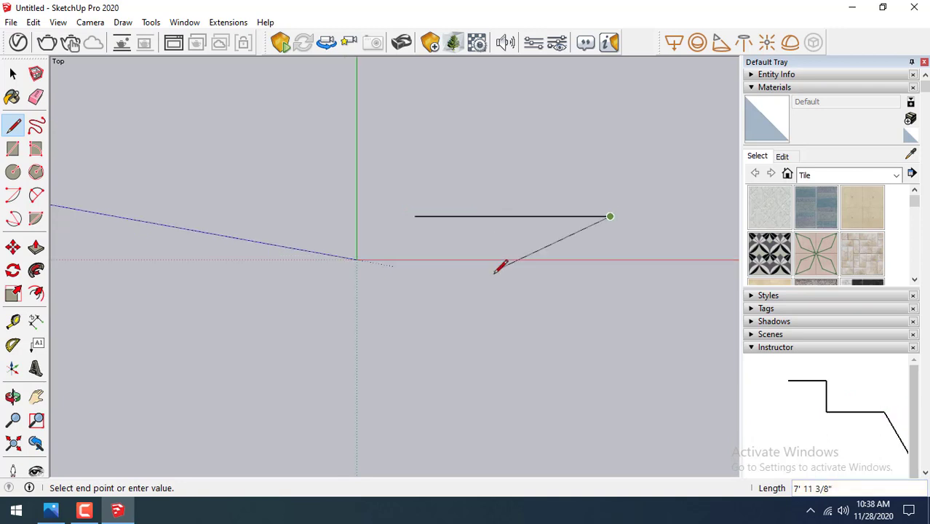
scroll(495, 267, down, 2)
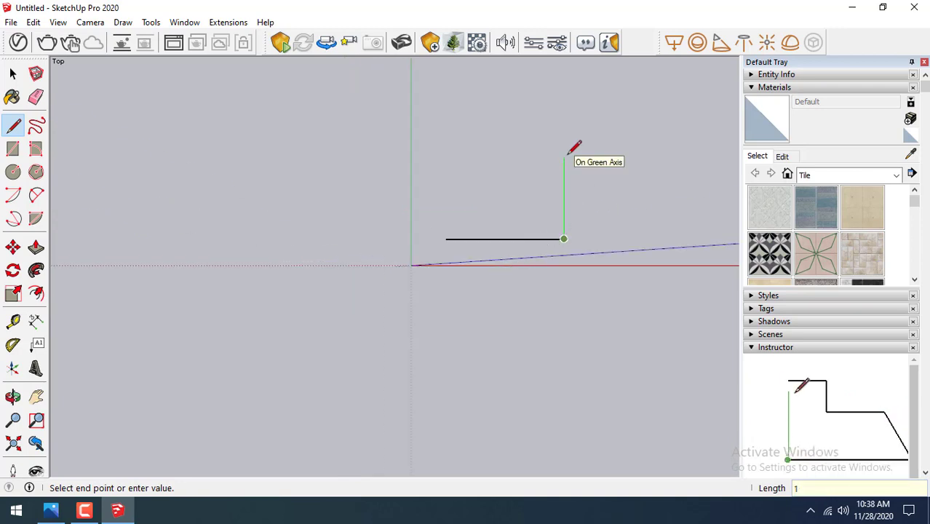
click(501, 138)
scroll(432, 160, down, 1)
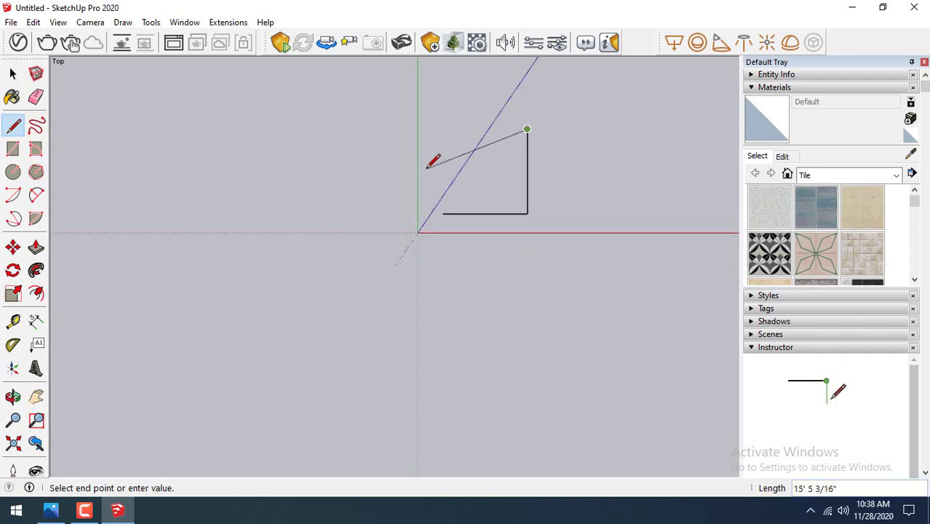
scroll(431, 160, down, 1)
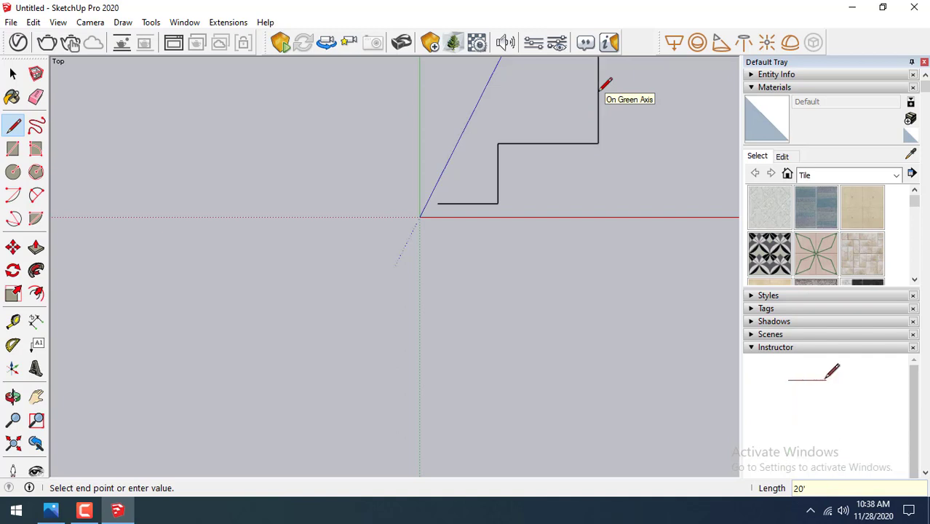
scroll(601, 87, down, 2)
click(599, 63)
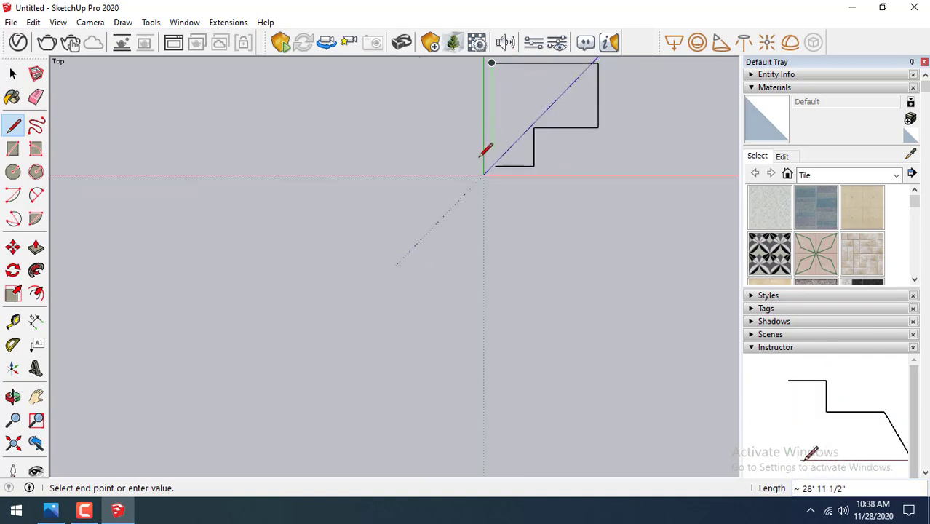
key(Escape)
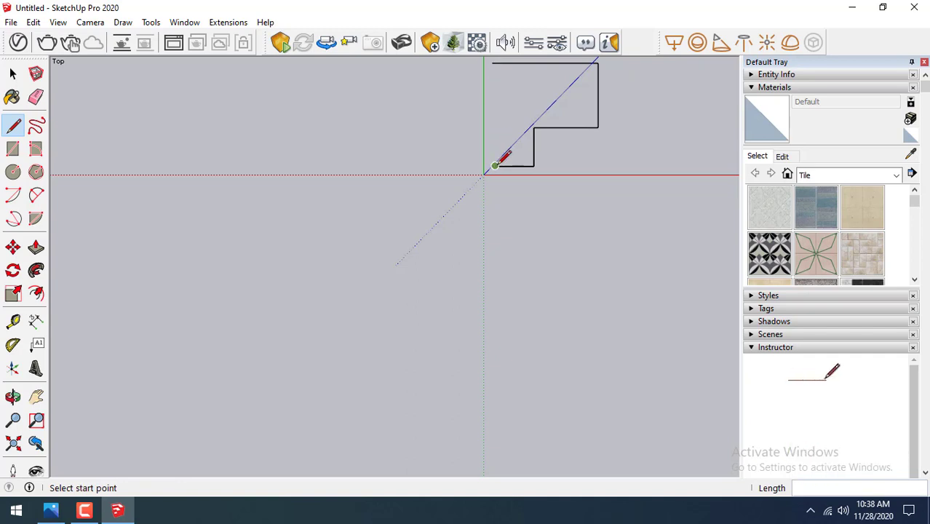
Close the outline at its starting point so it forms the floor face
scroll(494, 62, up, 1)
scroll(495, 60, up, 1)
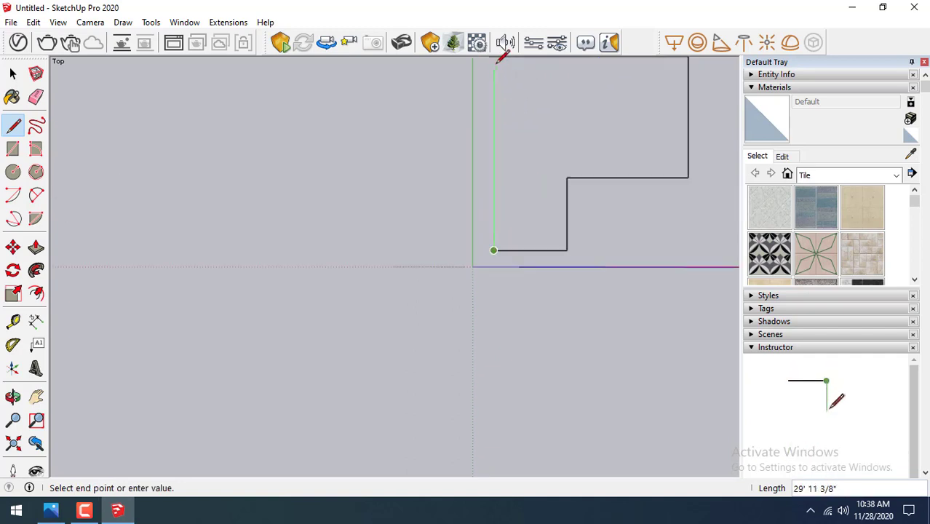
scroll(497, 58, down, 1)
scroll(498, 55, up, 1)
scroll(501, 55, up, 1)
scroll(503, 60, up, 1)
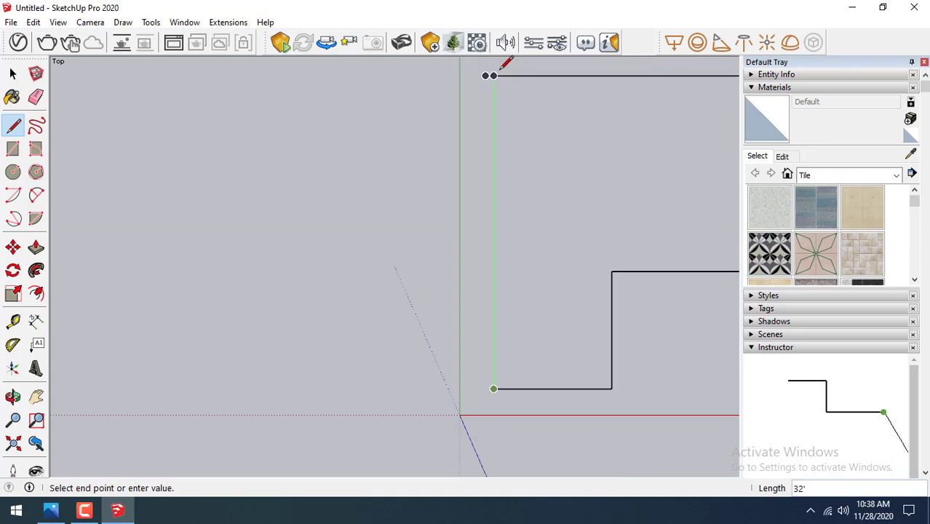
click(492, 76)
click(12, 75)
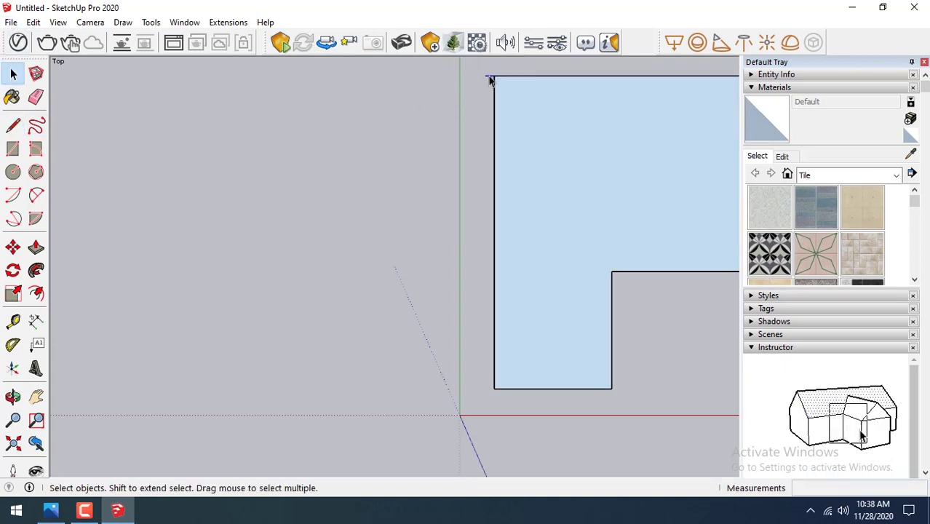
Offset the L-shaped face's edges 9 inches inward
click(36, 296)
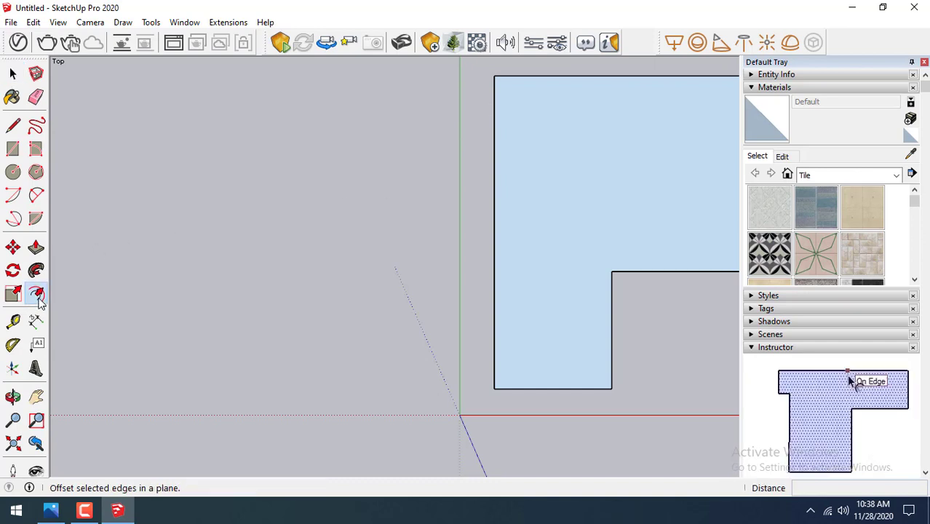
click(548, 149)
text(9)
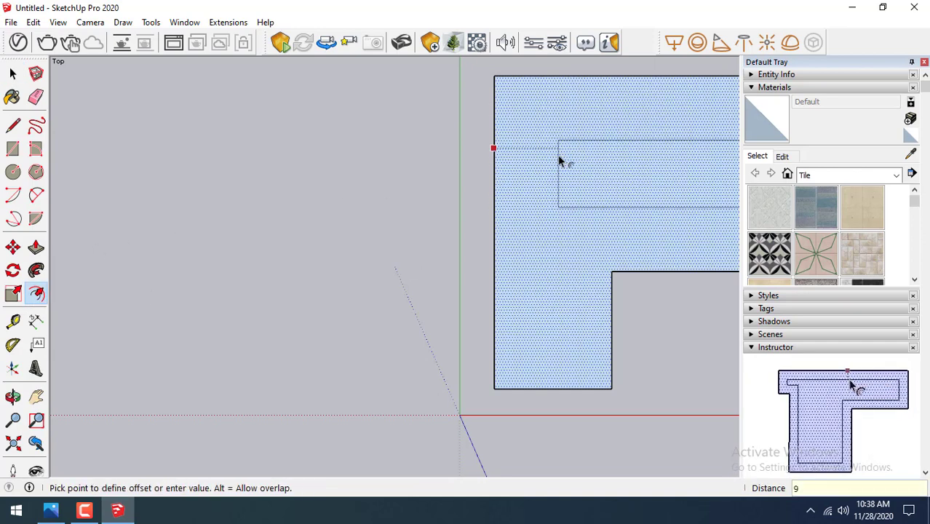
key(Return)
click(12, 76)
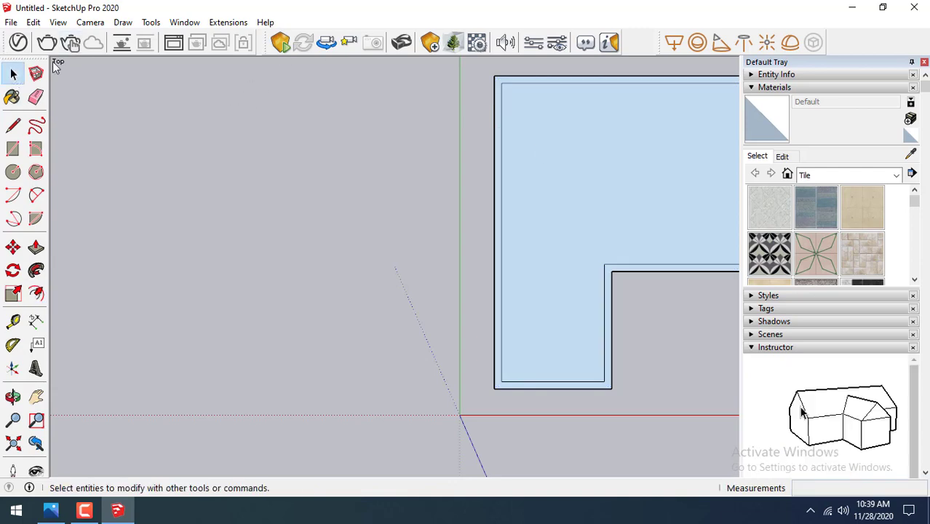
Switch to the Iso view and push the outer strip up 10' into walls
click(91, 22)
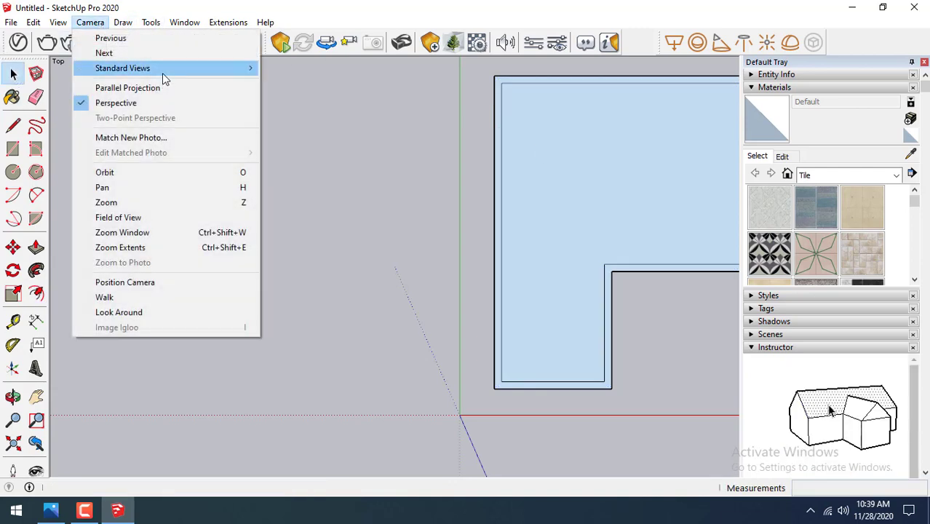
mouse_move(122, 68)
click(310, 153)
scroll(432, 281, up, 2)
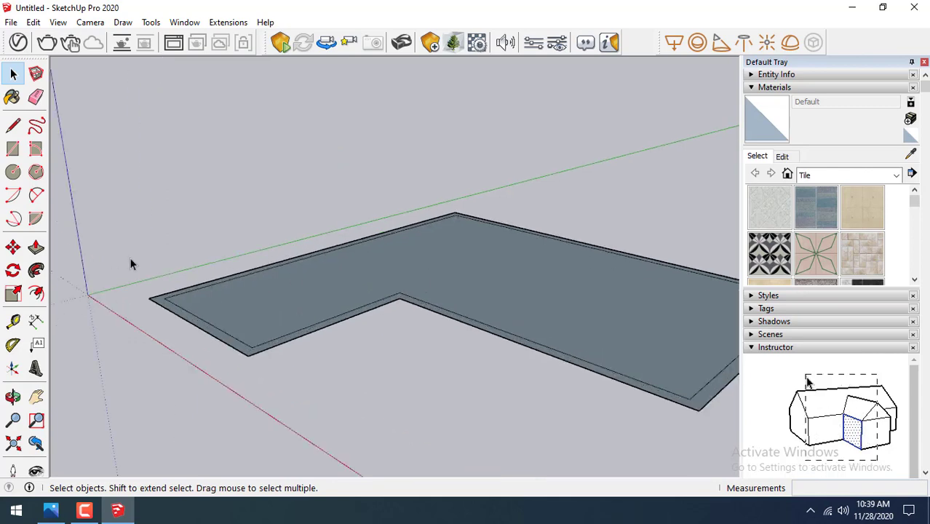
click(36, 248)
click(320, 335)
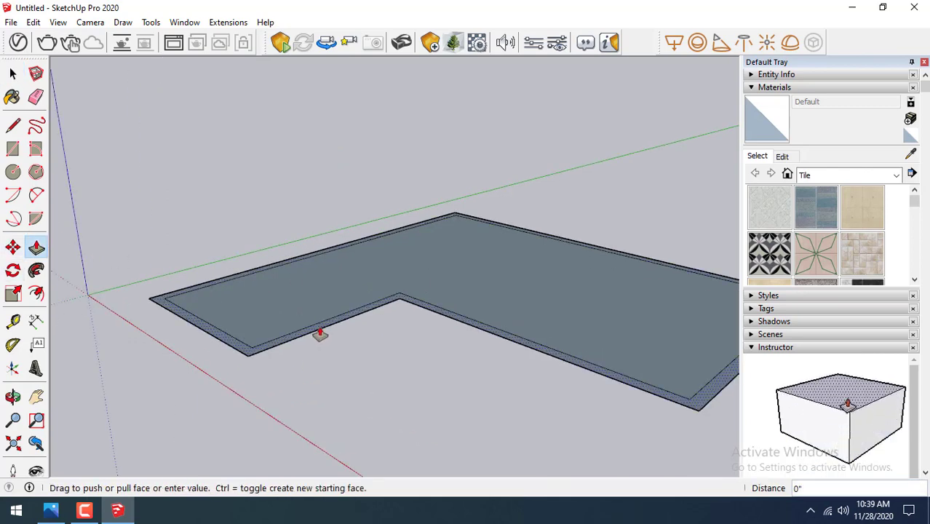
text(10)
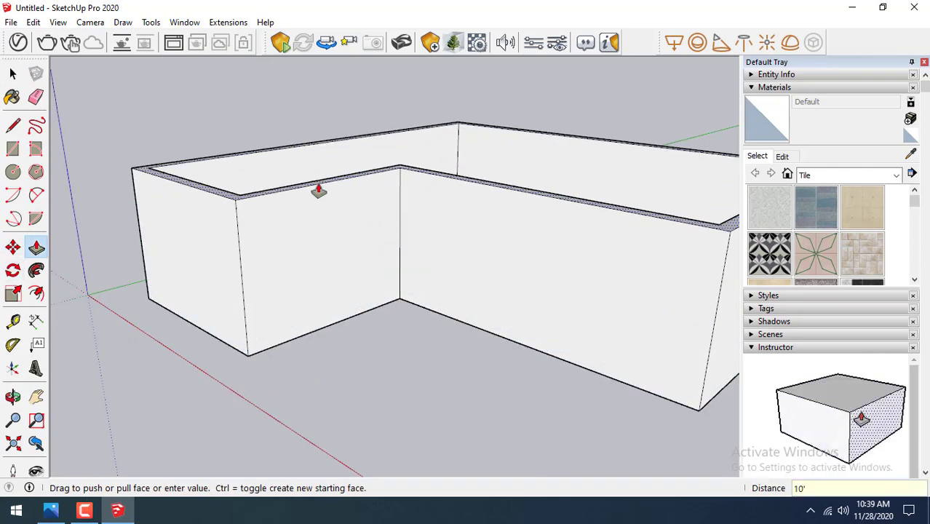
key(Return)
click(13, 74)
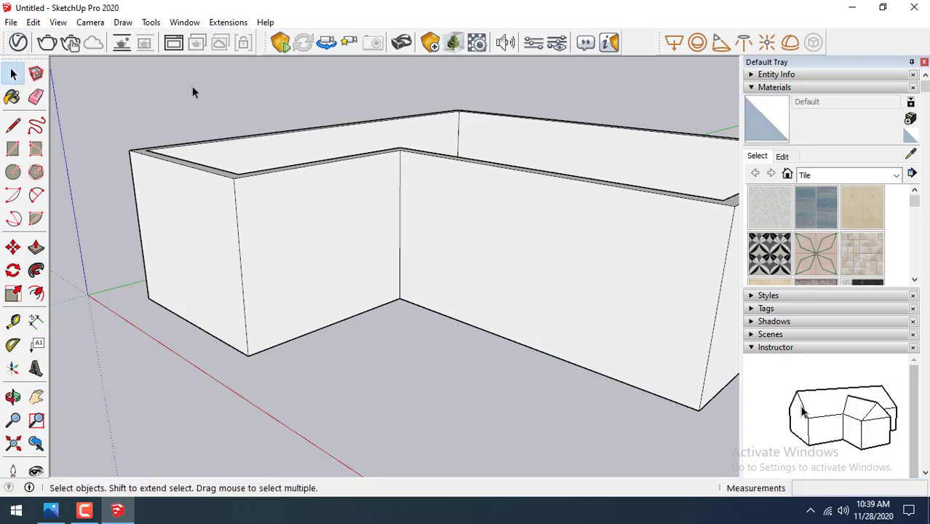
middle_drag(273, 217, 316, 233)
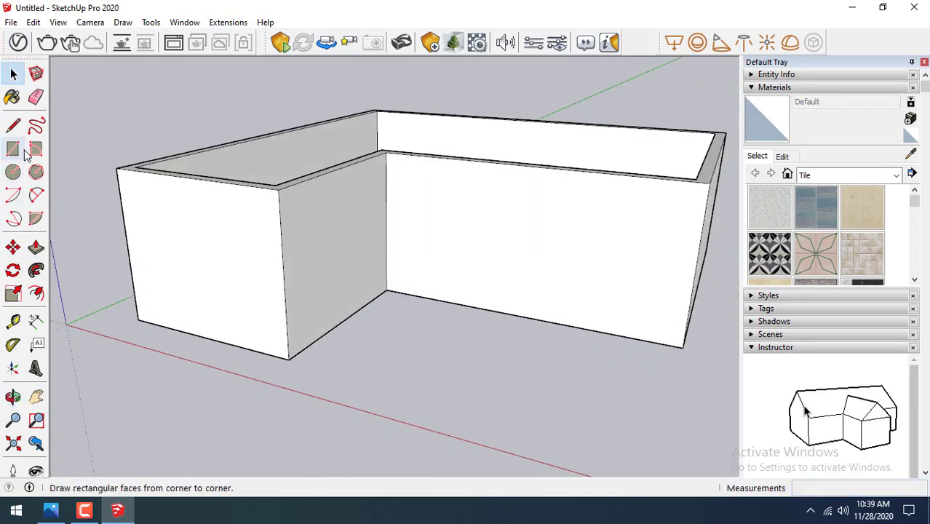
Draw a window rectangle on the left wall and select it
click(23, 151)
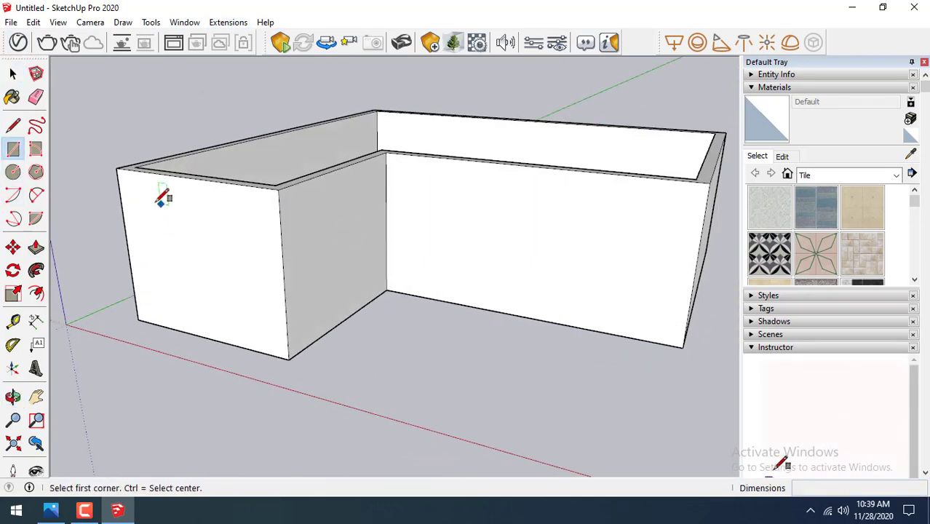
click(159, 203)
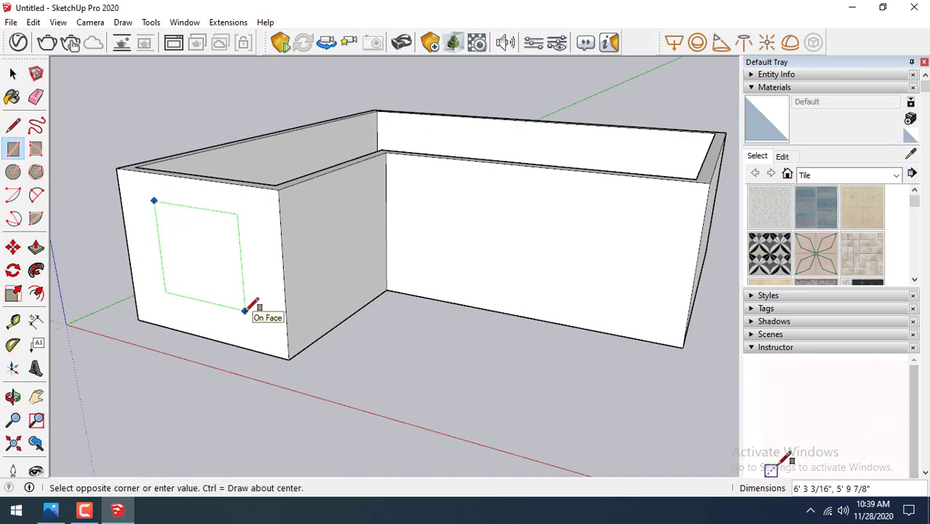
click(246, 311)
click(12, 76)
click(194, 262)
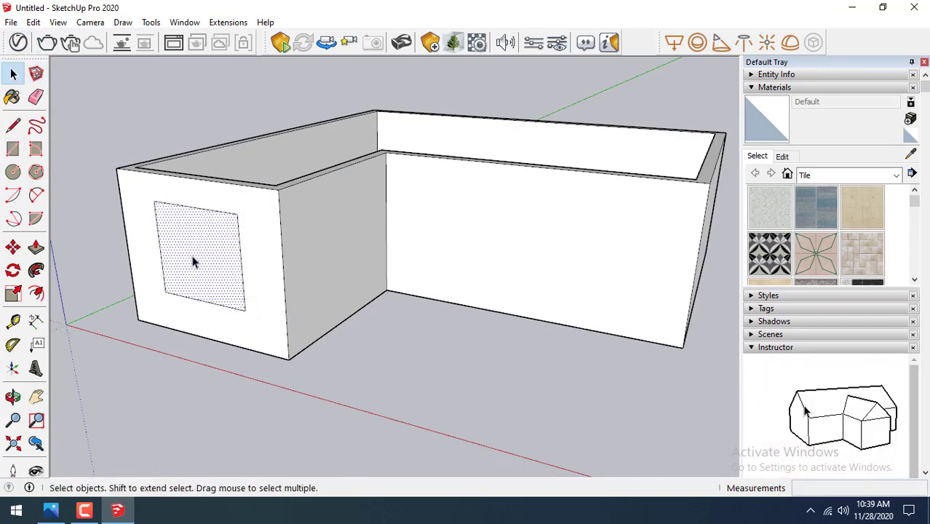
Copy the window rectangle onto the right wall
click(12, 250)
click(170, 295)
key(ctrl)
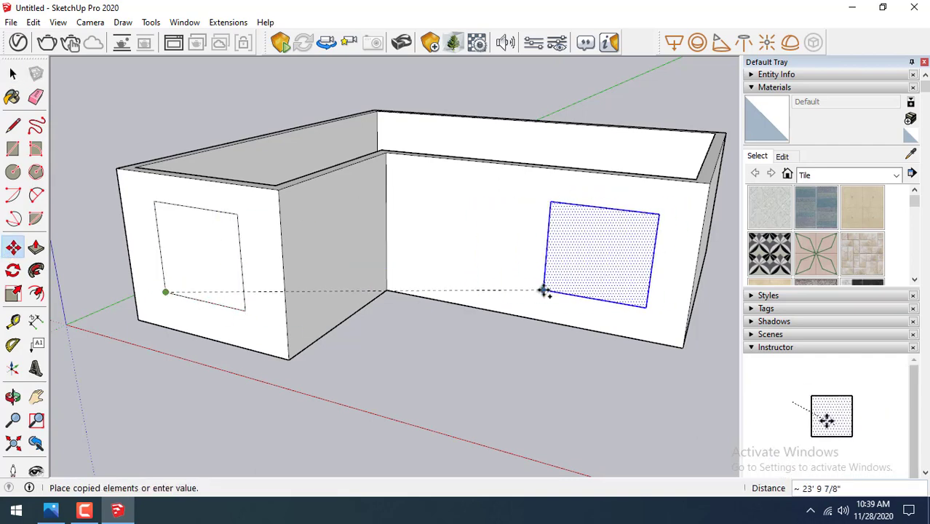
click(538, 291)
mouse_move(539, 291)
middle_down()
mouse_move(565, 336)
mouse_move(409, 247)
middle_up()
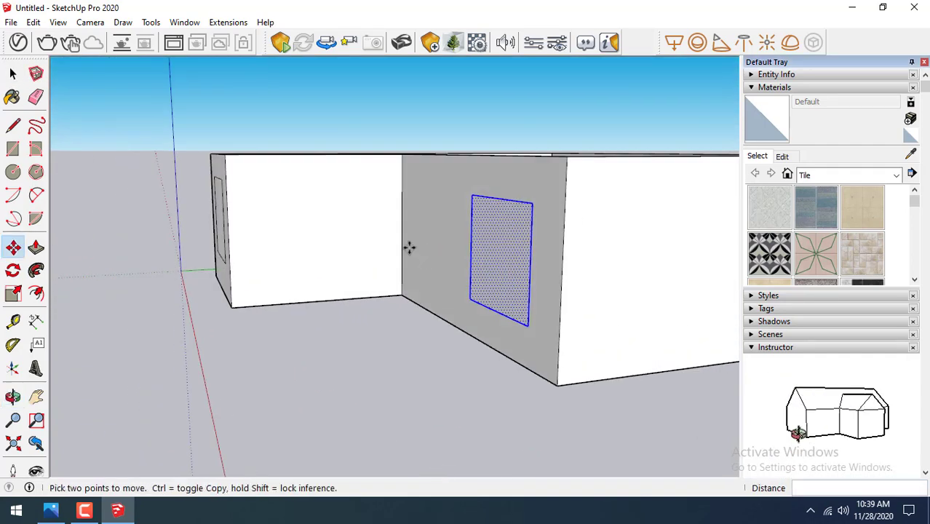
scroll(409, 247, down, 3)
scroll(383, 254, down, 1)
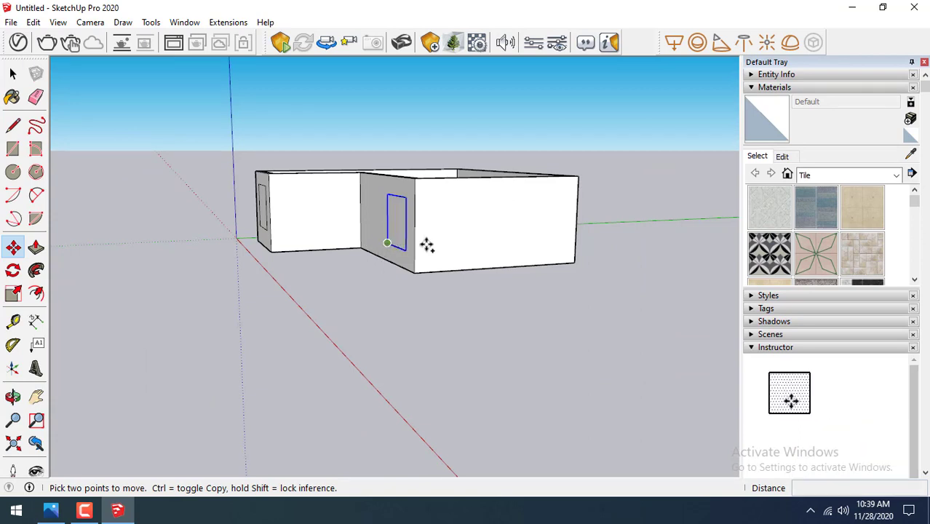
Copy another window rectangle onto the wall and nudge it slightly left
click(387, 242)
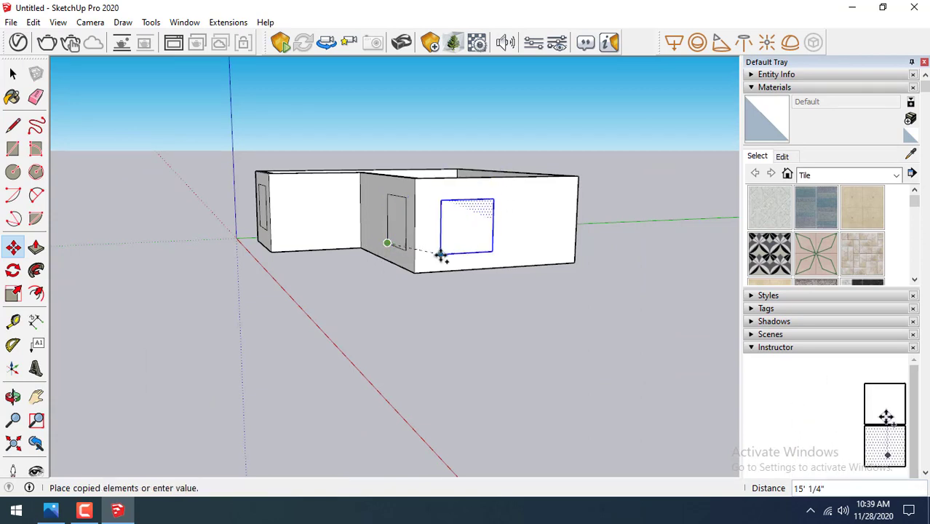
click(442, 256)
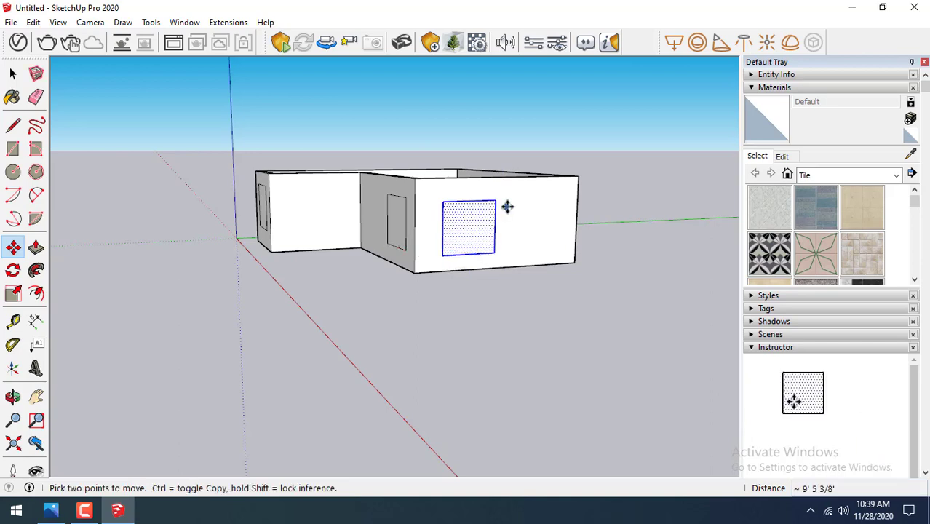
middle_drag(504, 205, 452, 228)
scroll(472, 245, up, 2)
scroll(430, 216, up, 2)
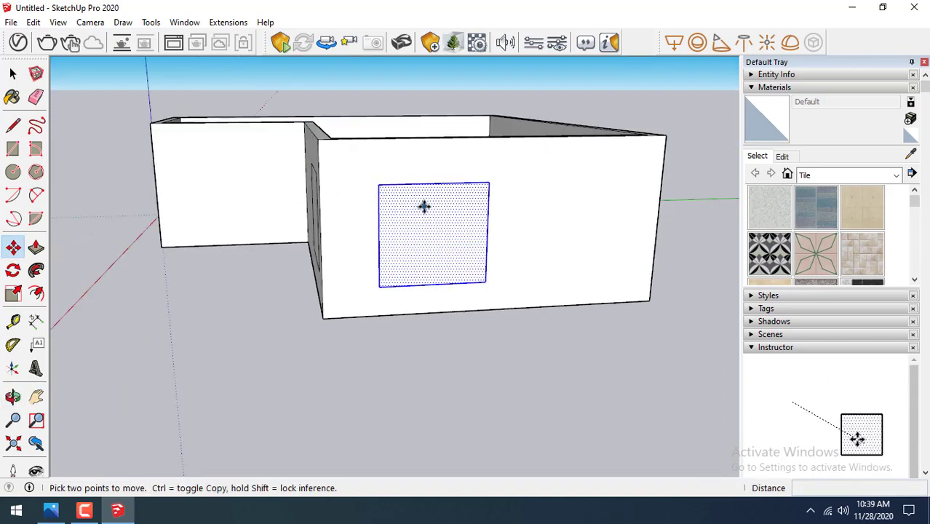
click(423, 206)
click(418, 208)
Copy that window rectangle again, spaced to its right on the wall
click(371, 188)
key(ctrl)
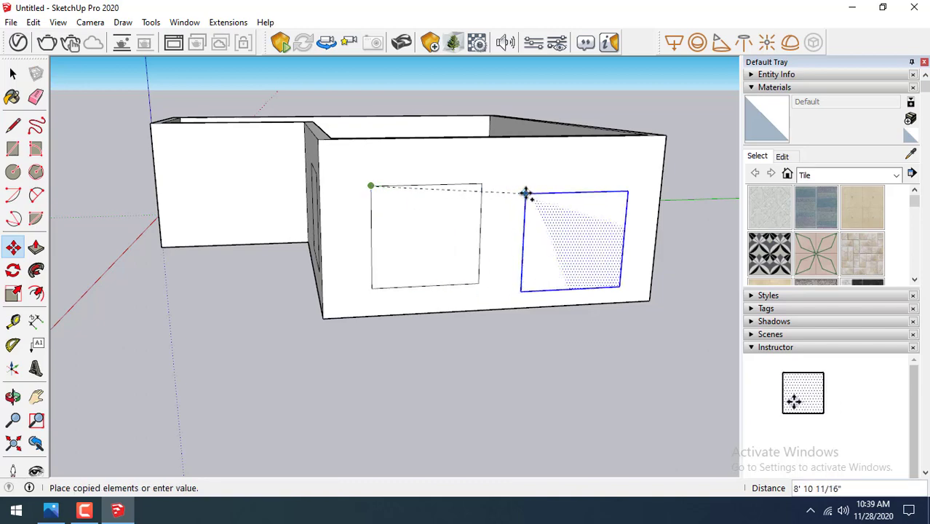
click(534, 183)
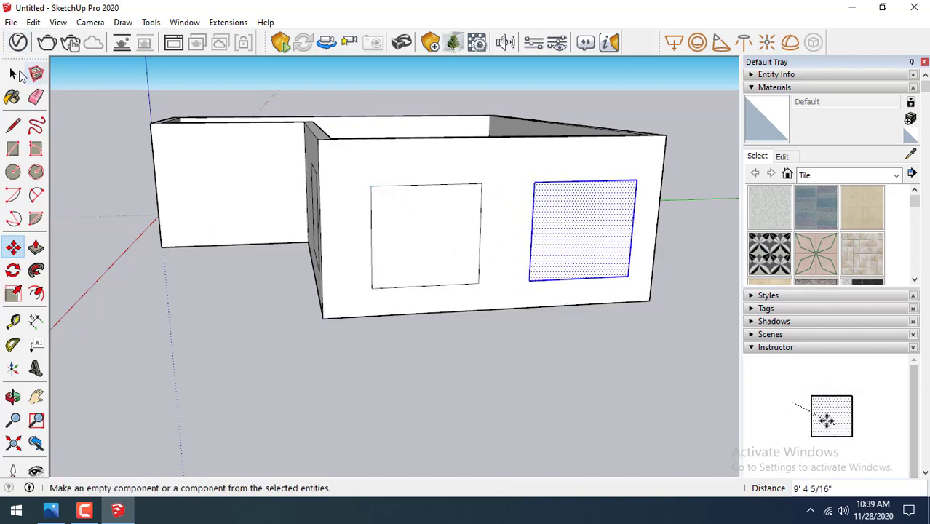
key(space)
click(199, 320)
mouse_move(317, 312)
middle_down()
mouse_move(441, 282)
mouse_move(521, 280)
mouse_move(83, 276)
middle_up()
click(13, 148)
Draw the door rectangle up from the floor edge on the inner wall
scroll(313, 215, up, 3)
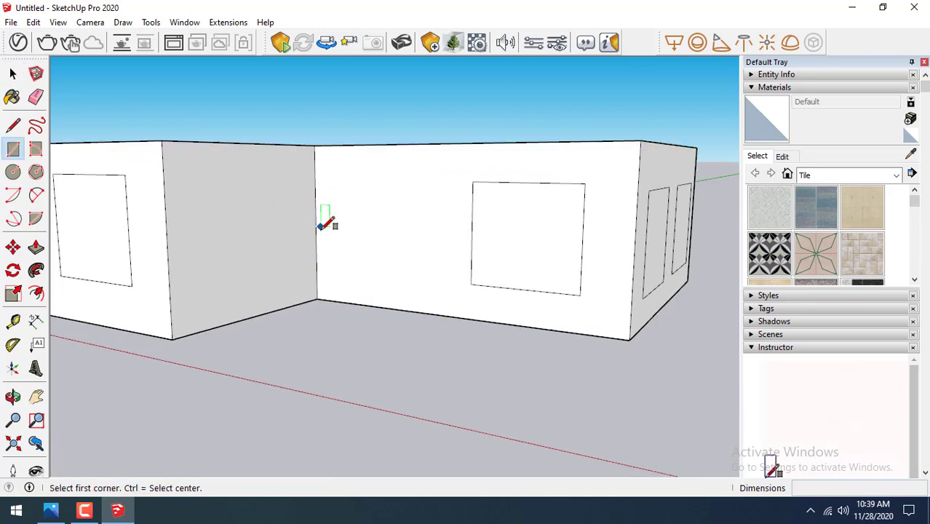
click(318, 299)
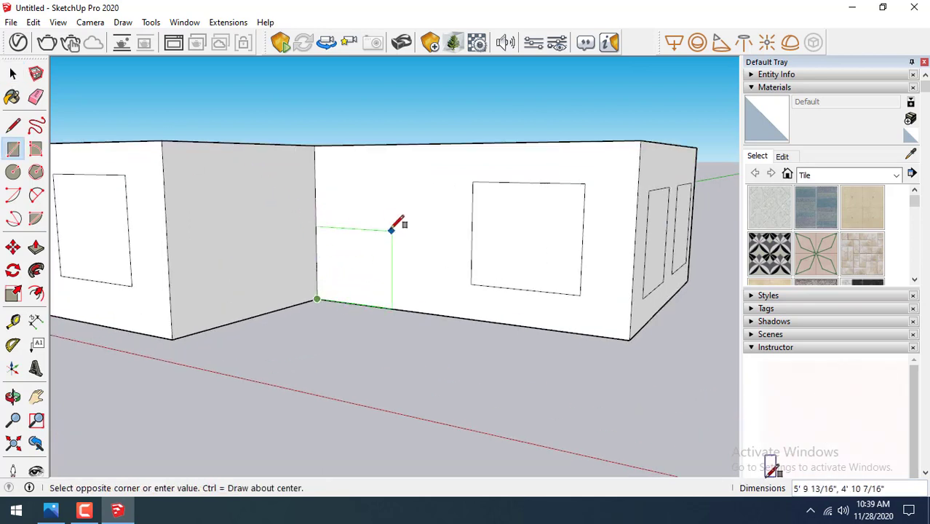
key(Escape)
scroll(329, 287, up, 3)
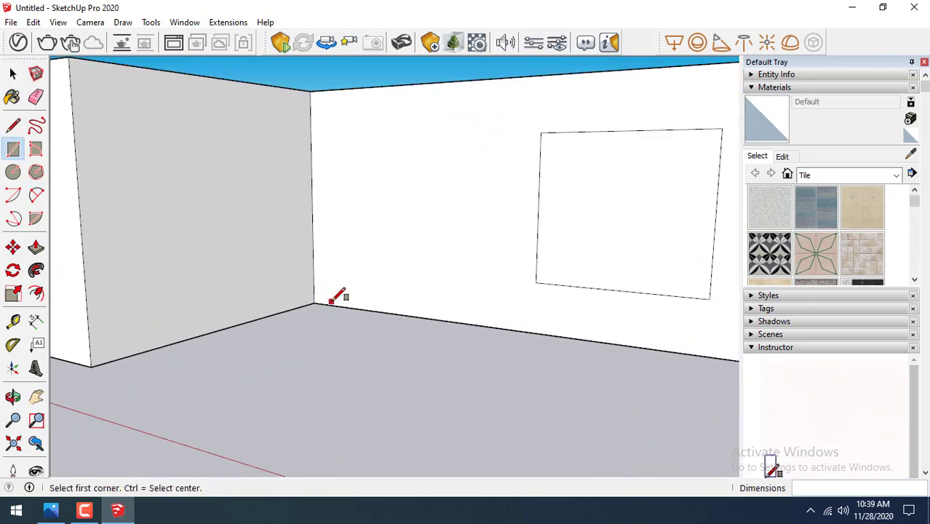
click(331, 303)
key(Escape)
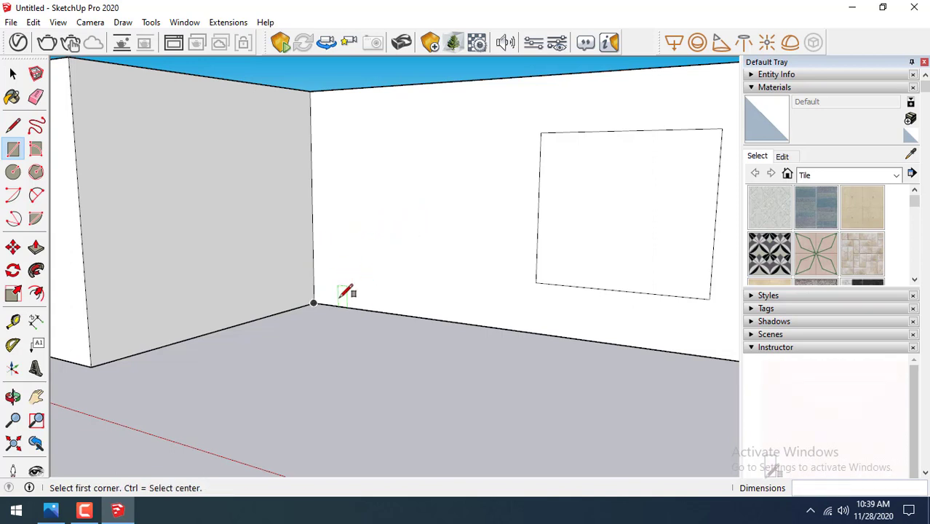
click(329, 305)
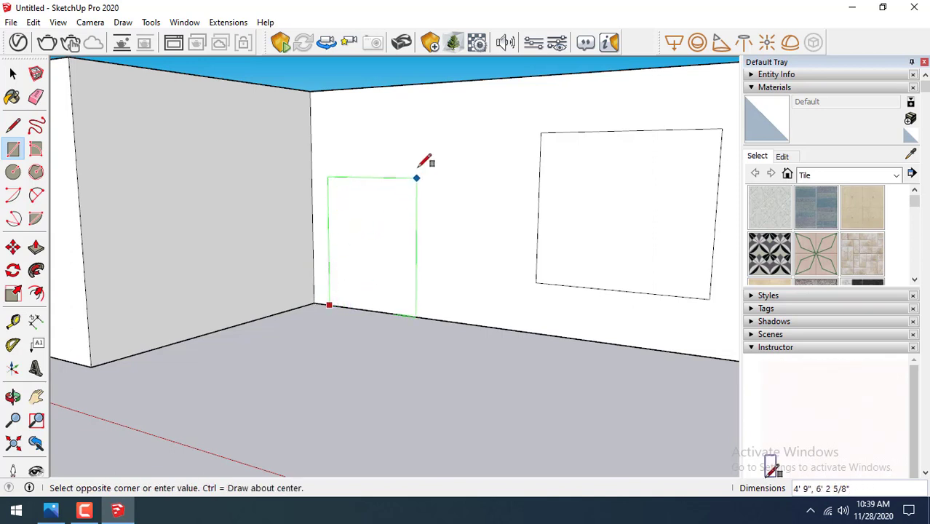
click(425, 127)
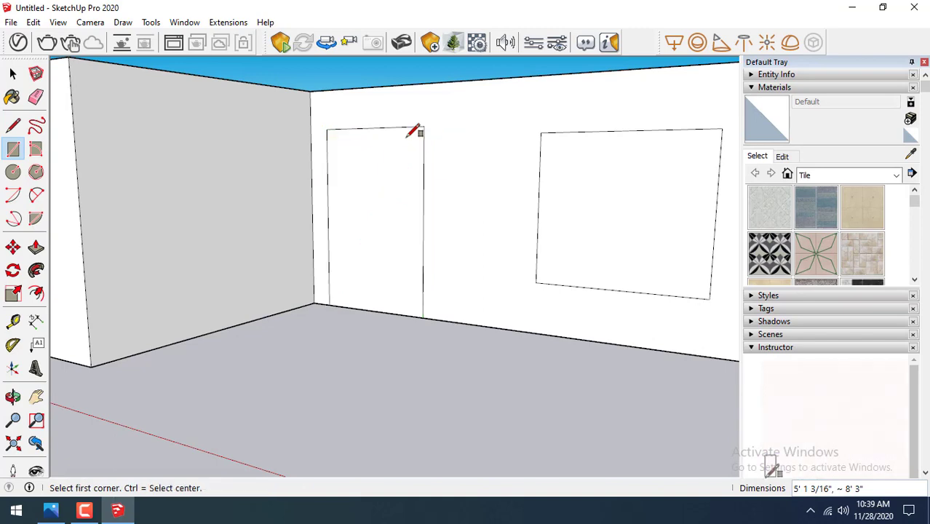
middle_drag(417, 129, 337, 211)
click(12, 73)
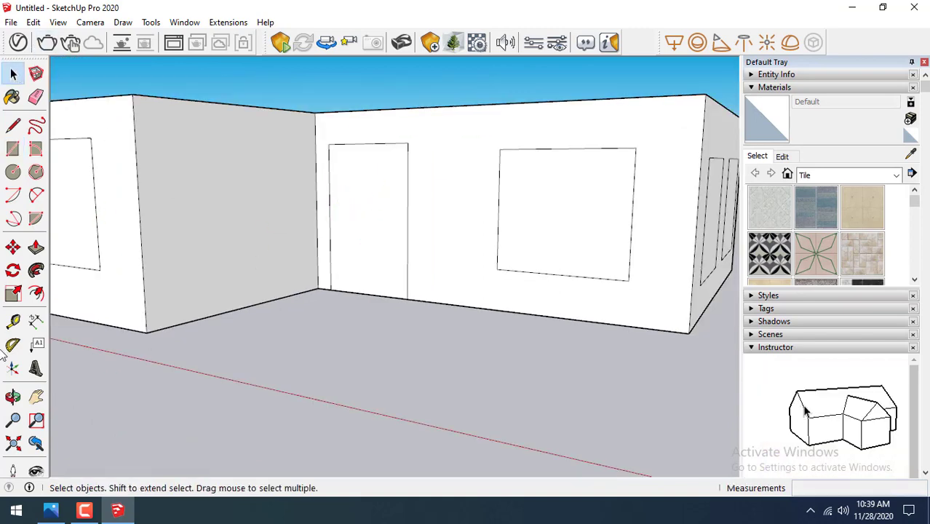
Push the door and left-wall window faces 9" through the wall
click(36, 248)
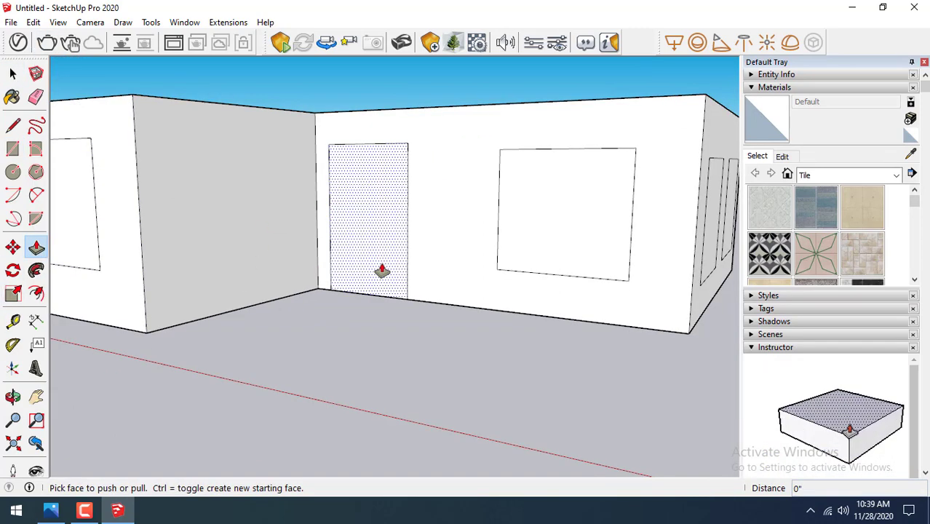
click(371, 270)
click(374, 264)
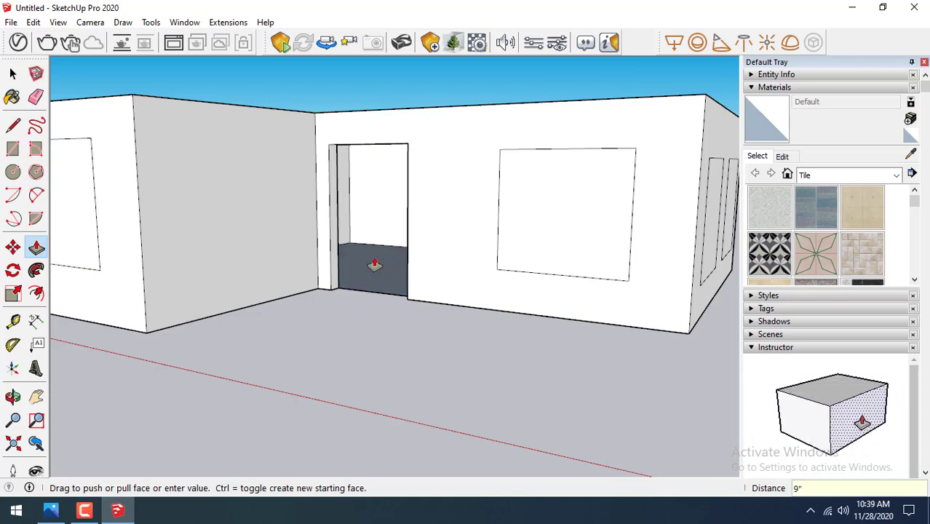
double_click(589, 214)
scroll(590, 214, down, 2)
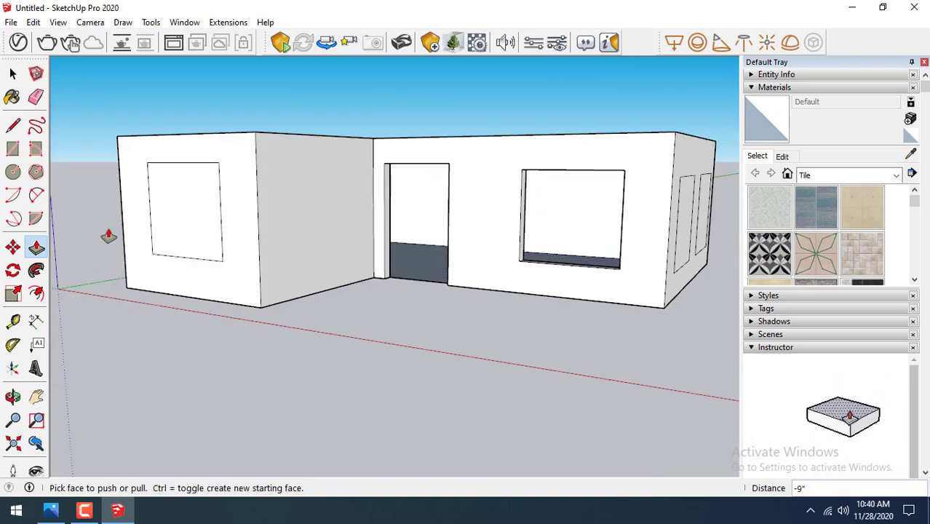
click(209, 218)
text(9)
key(Return)
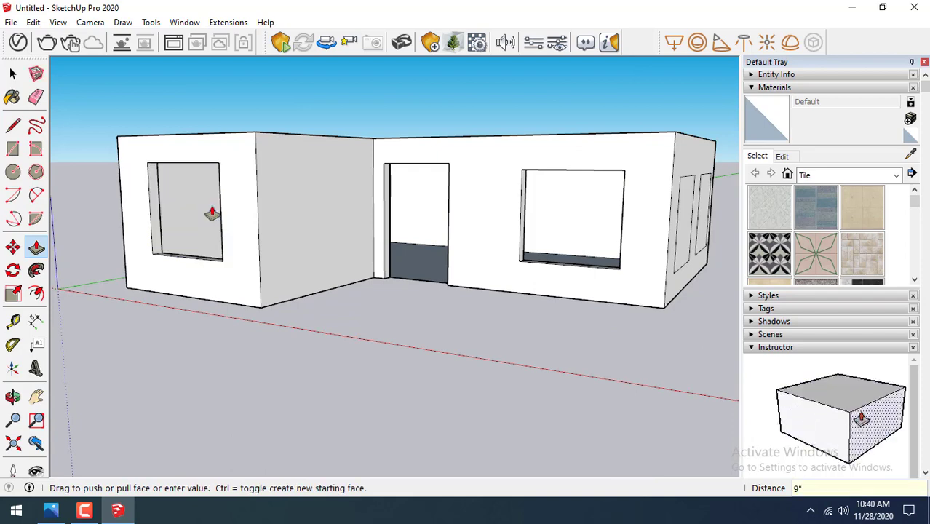
Push both right-wall window faces 9" through as openings
scroll(218, 211, down, 2)
middle_drag(596, 291, 466, 323)
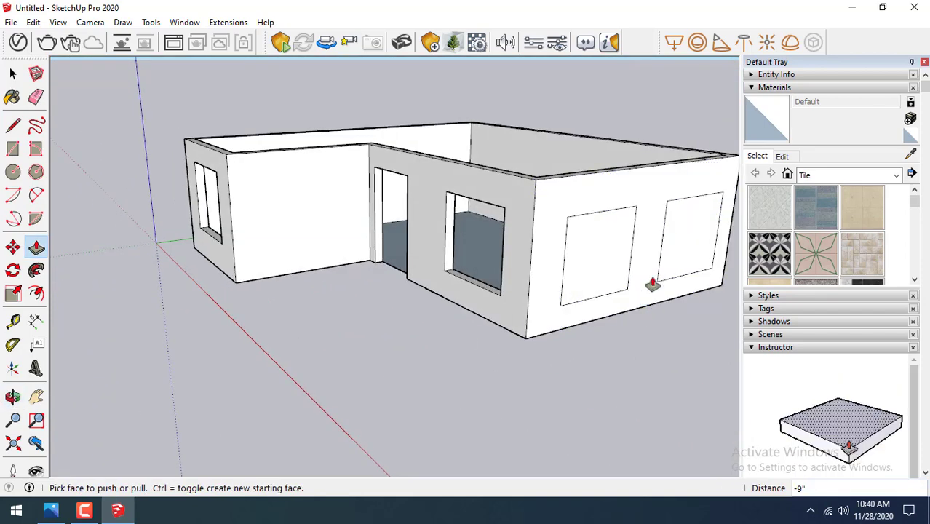
double_click(605, 252)
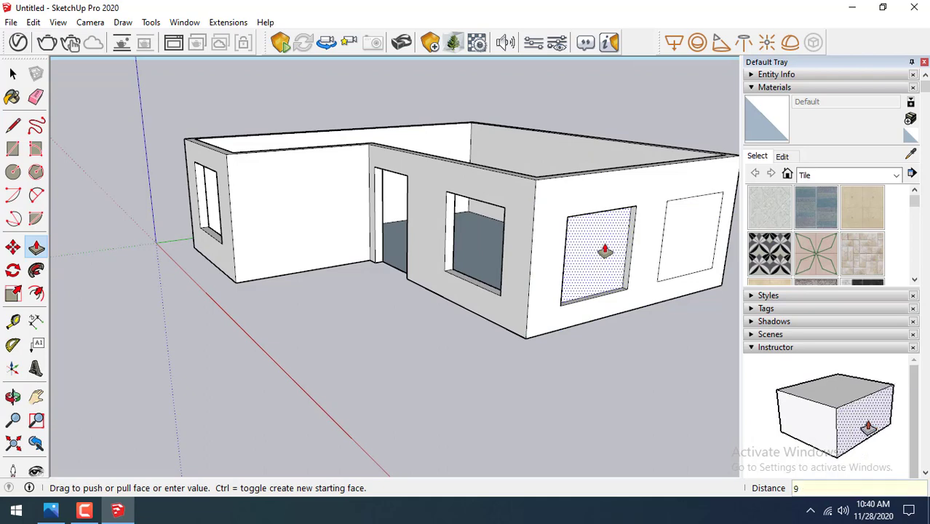
click(689, 251)
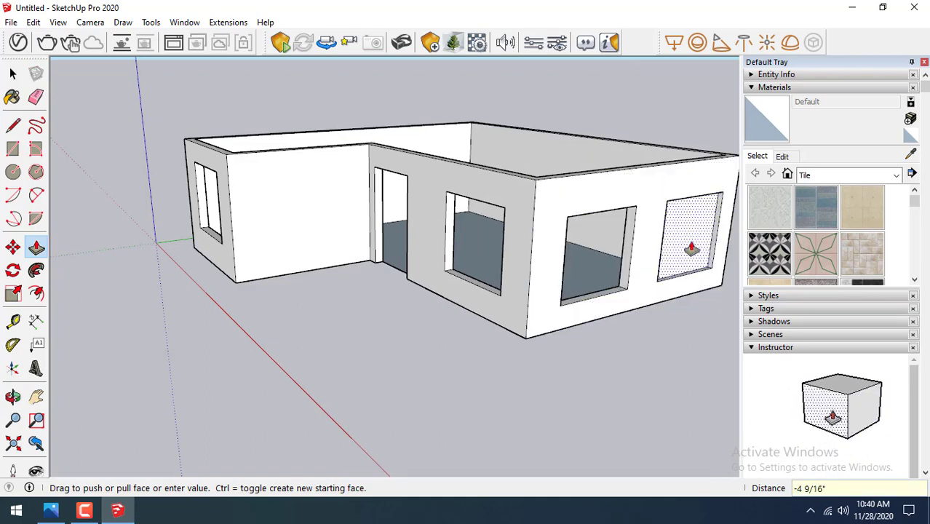
key(Return)
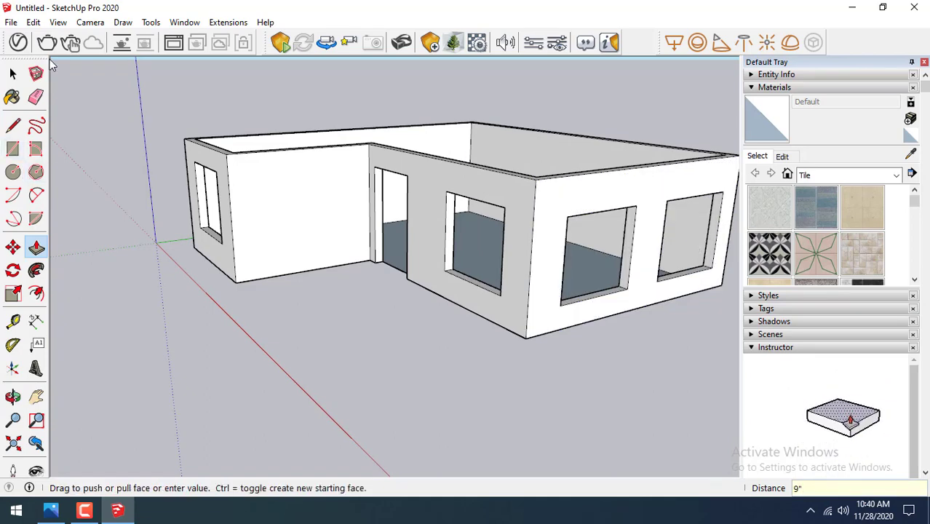
click(13, 75)
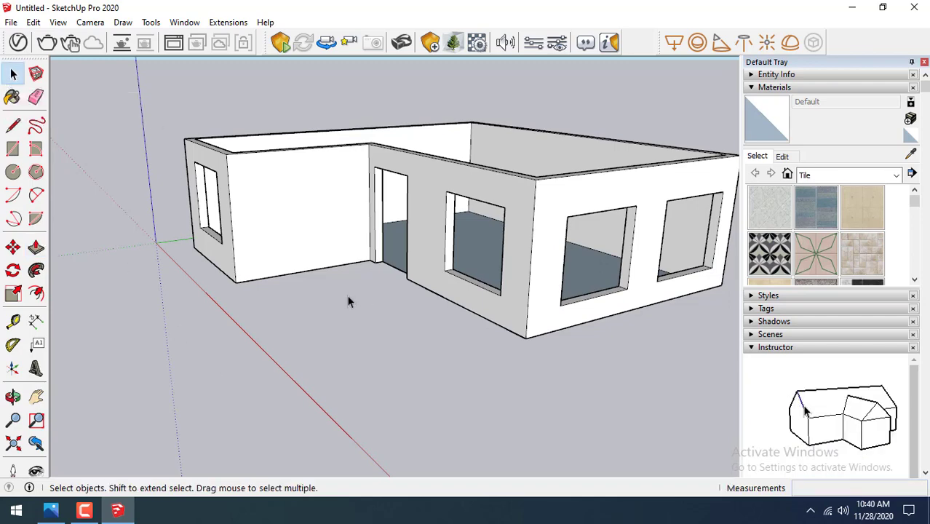
middle_drag(347, 302, 557, 260)
mouse_move(184, 182)
middle_down()
mouse_move(216, 187)
mouse_move(224, 227)
middle_up()
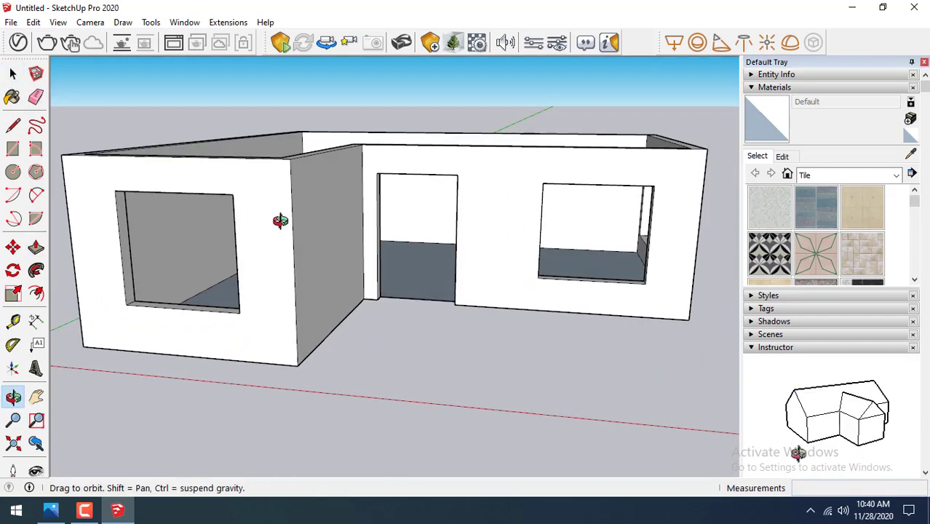
Open the Import dialog from the File menu
click(11, 22)
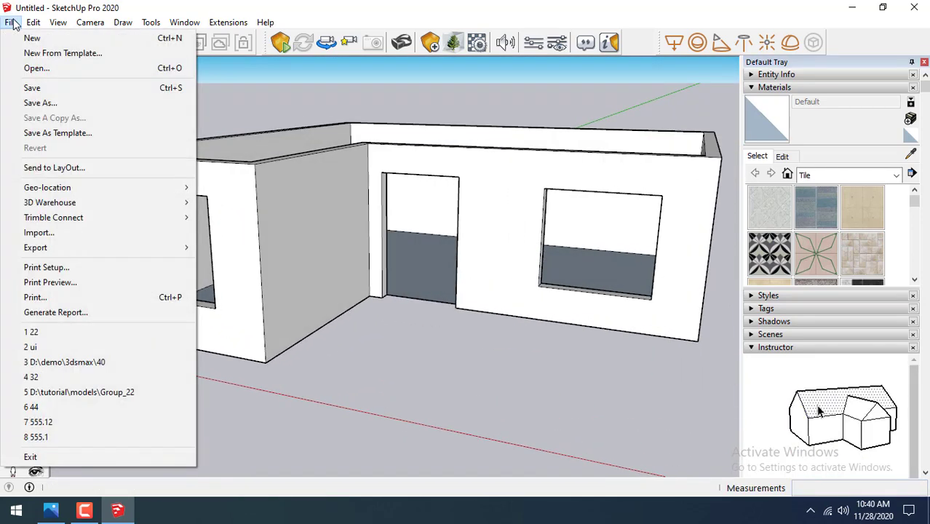
click(69, 236)
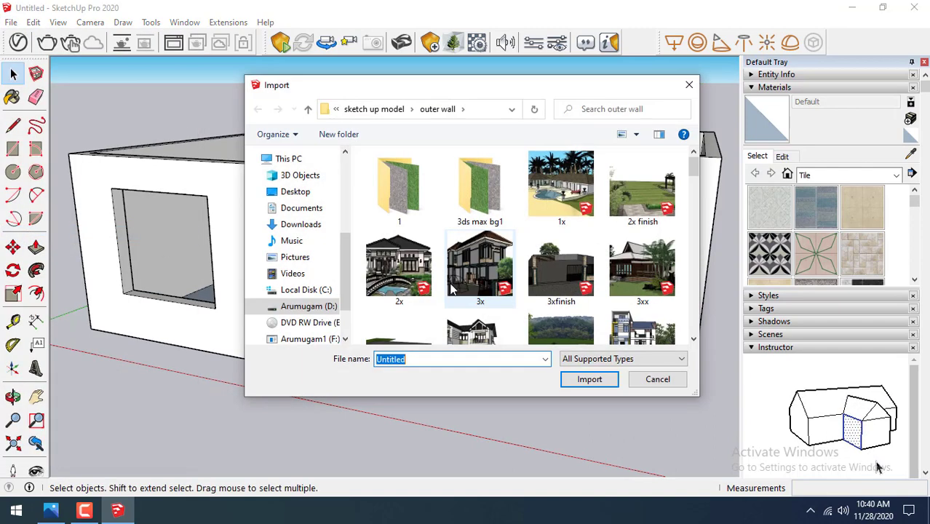
scroll(500, 246, down, 3)
scroll(500, 245, down, 2)
scroll(500, 245, down, 3)
scroll(463, 242, down, 3)
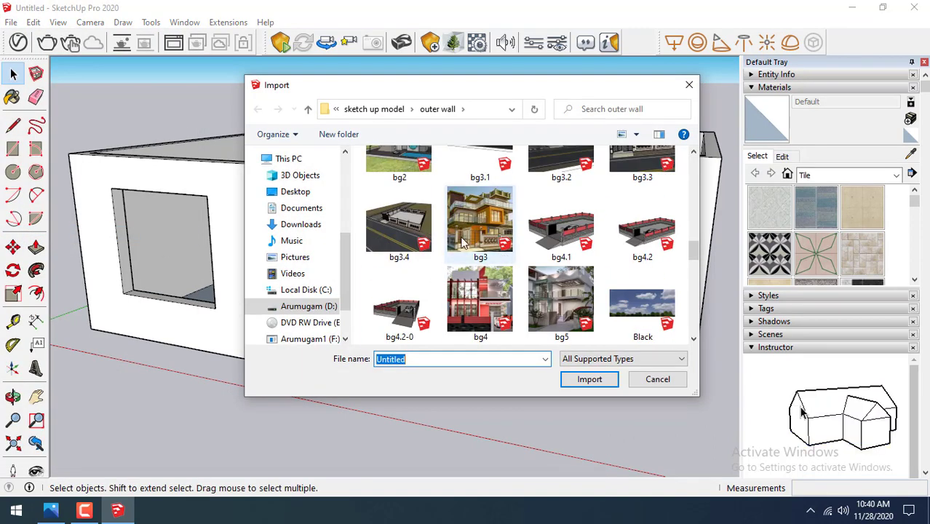
drag(695, 251, 443, 98)
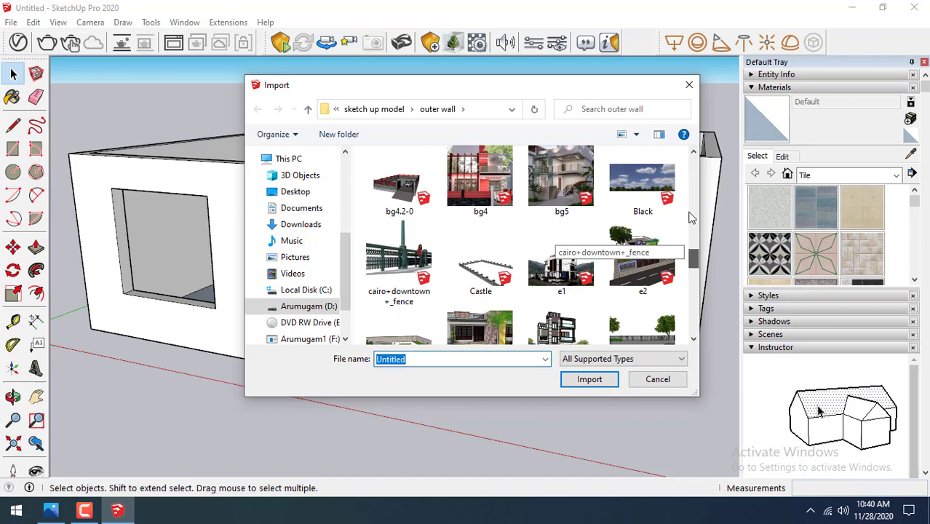
Browse to the models folder and import the Group_37 window model
click(393, 111)
click(388, 227)
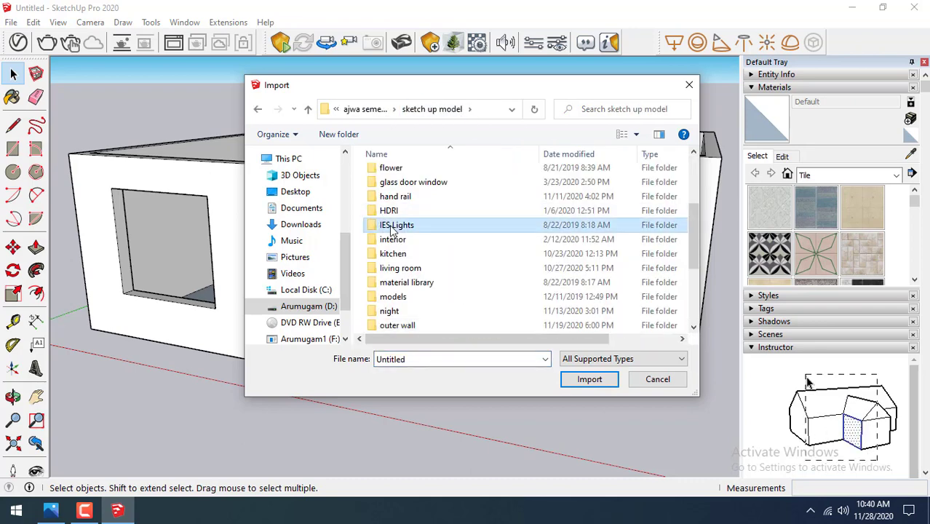
key(m)
click(396, 242)
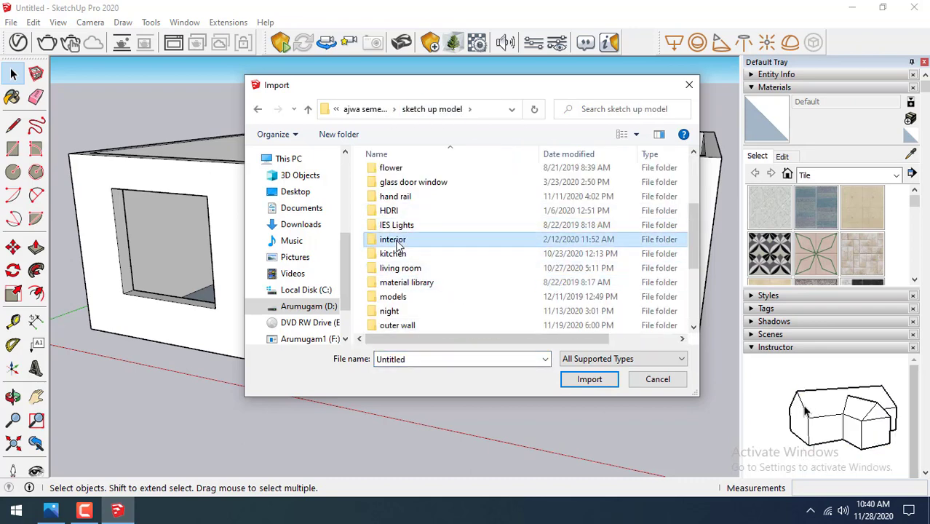
scroll(399, 246, up, 1)
click(404, 172)
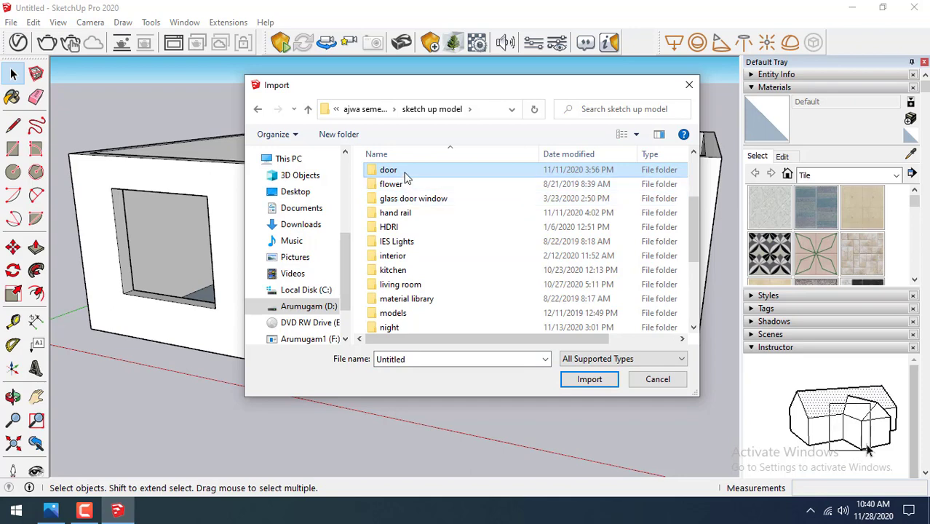
key(m)
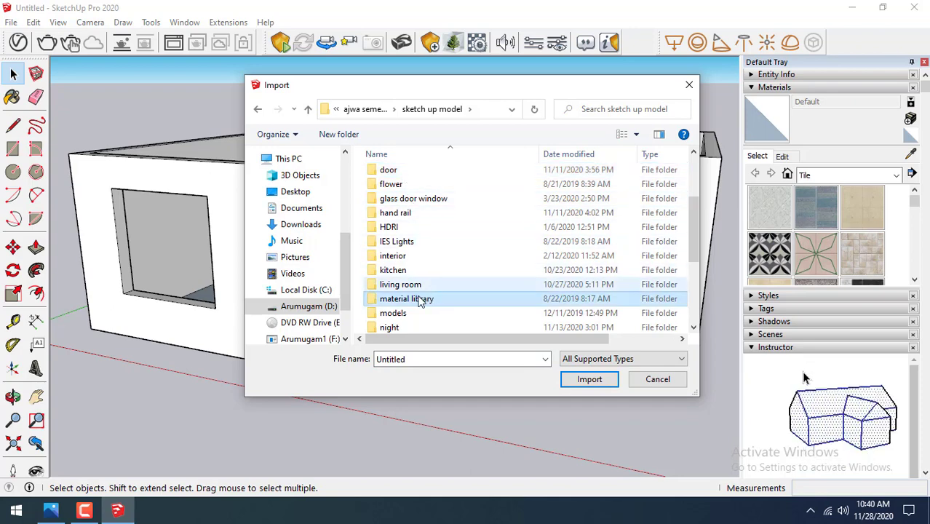
double_click(399, 315)
scroll(557, 253, down, 2)
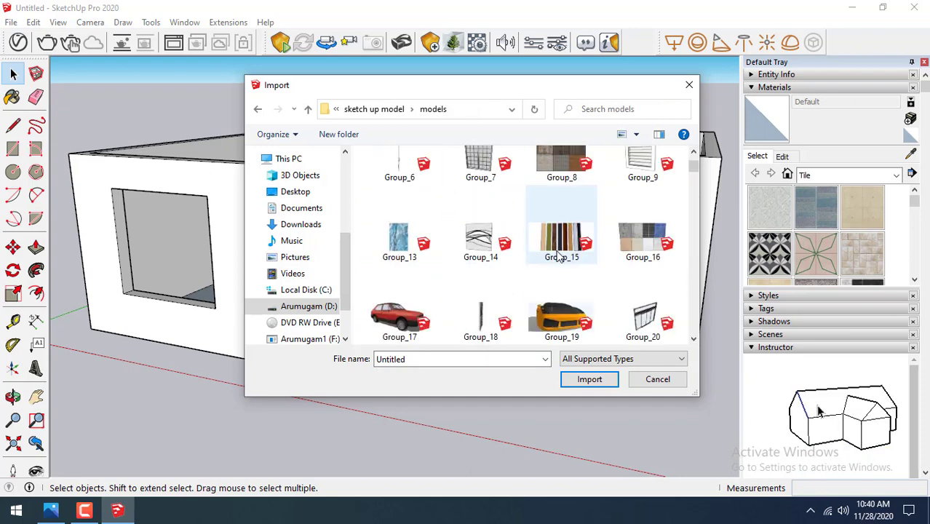
scroll(565, 277, down, 3)
scroll(565, 278, down, 3)
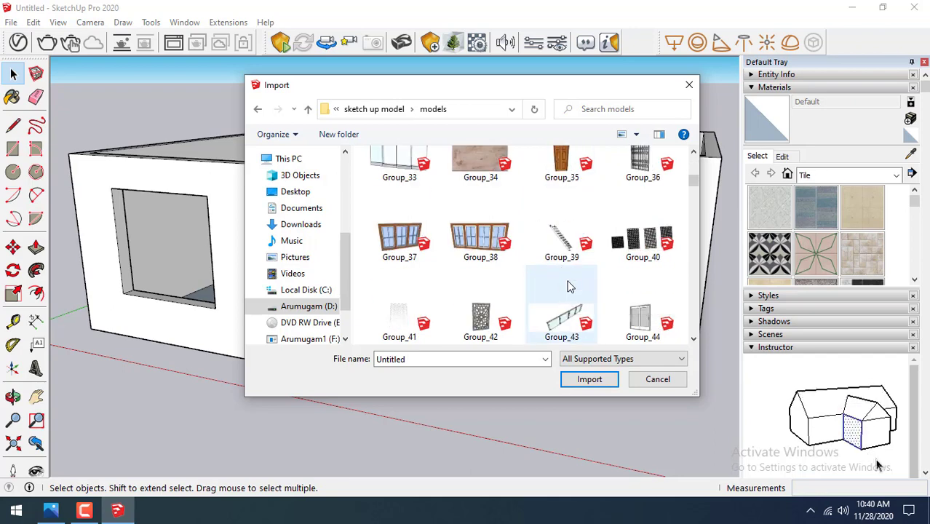
double_click(421, 254)
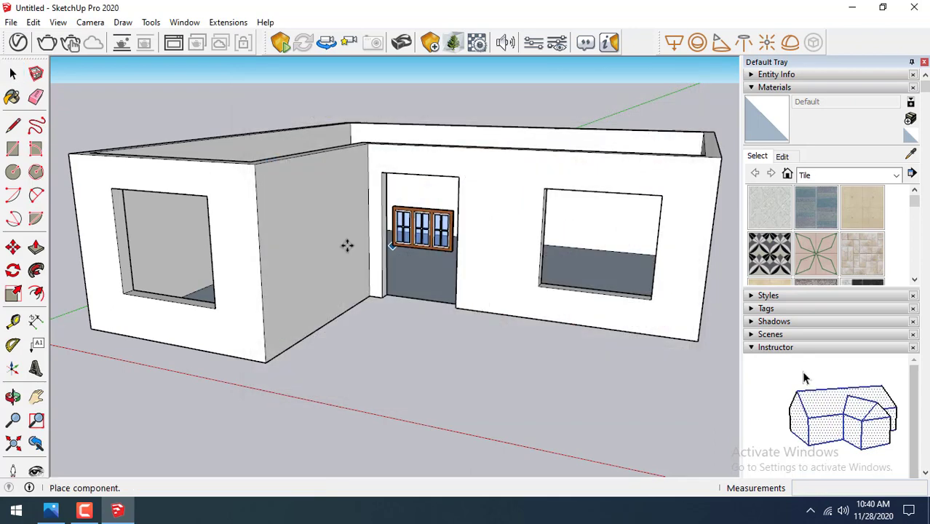
Place the imported window in the left wall opening
click(124, 273)
mouse_move(131, 262)
middle_down()
mouse_move(261, 187)
mouse_move(87, 248)
middle_up()
click(35, 294)
scroll(286, 212, up, 5)
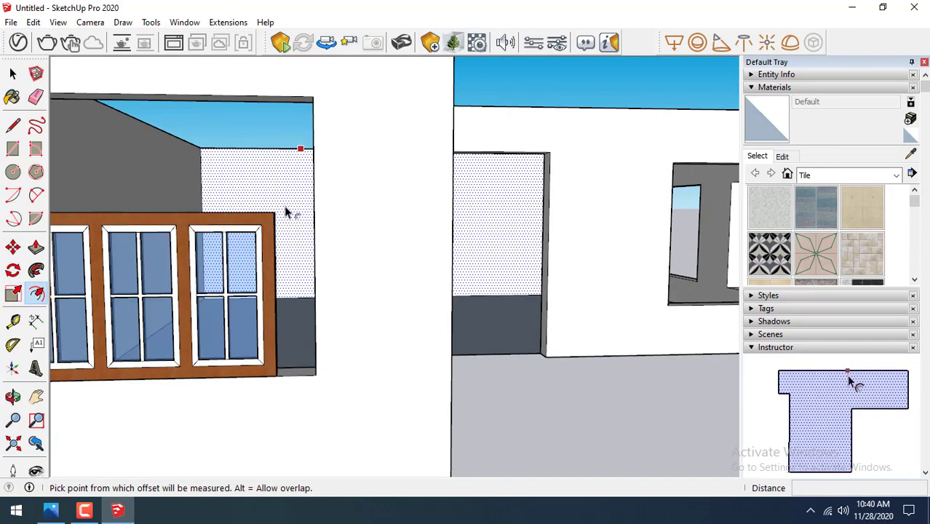
click(13, 73)
scroll(209, 252, down, 3)
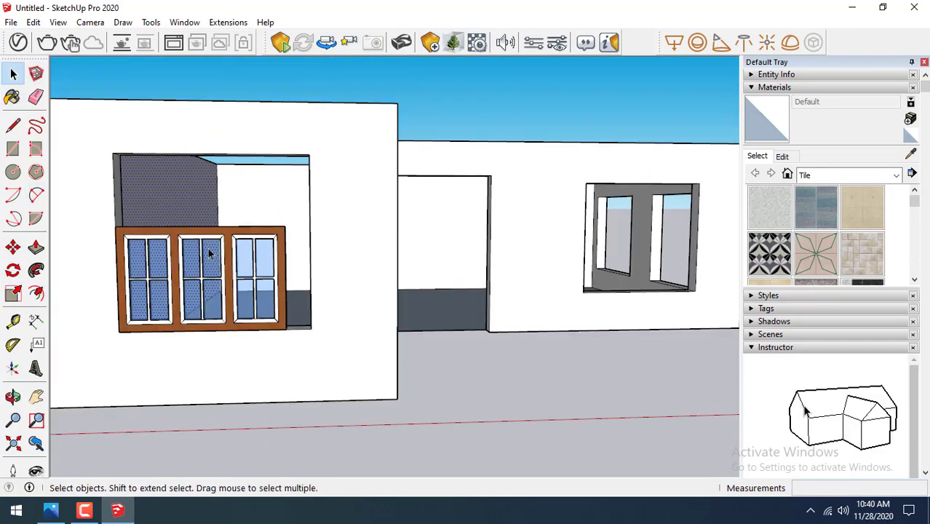
Scale the window wider and taller so it fills the opening
click(209, 240)
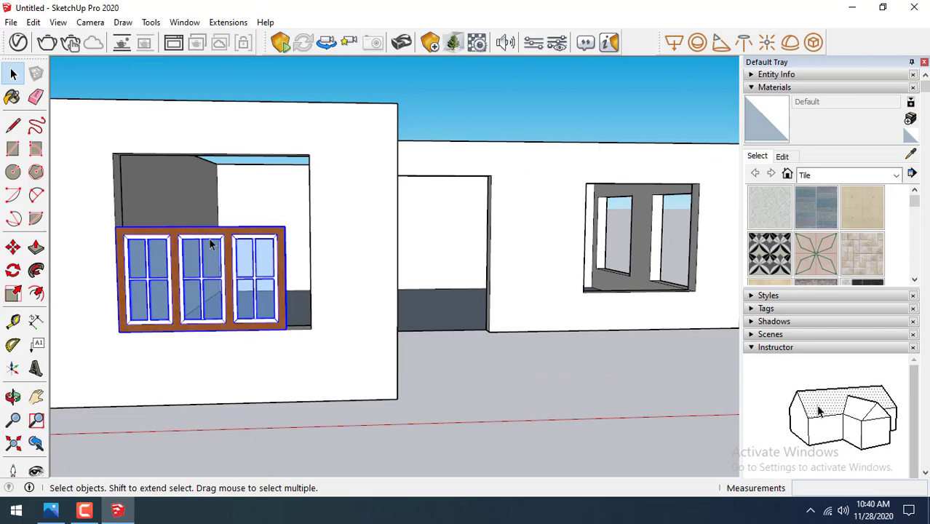
click(13, 295)
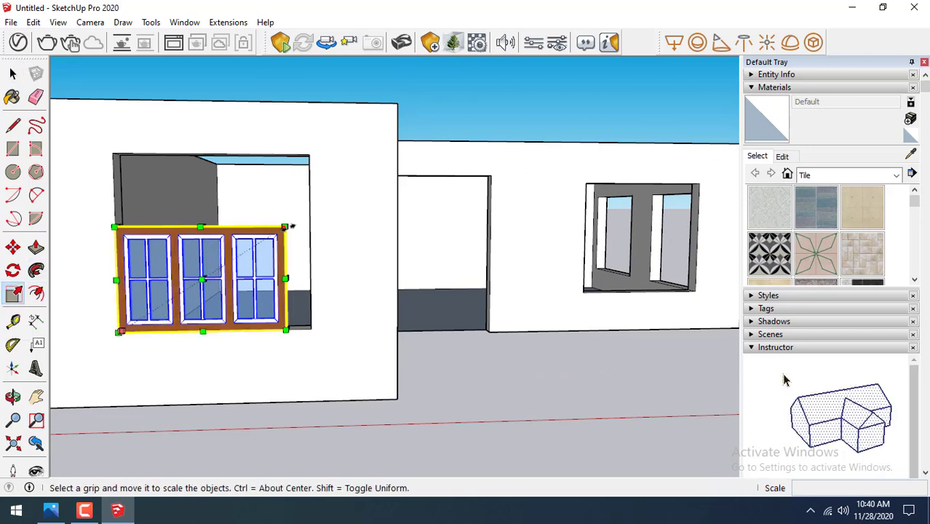
drag(285, 227, 312, 210)
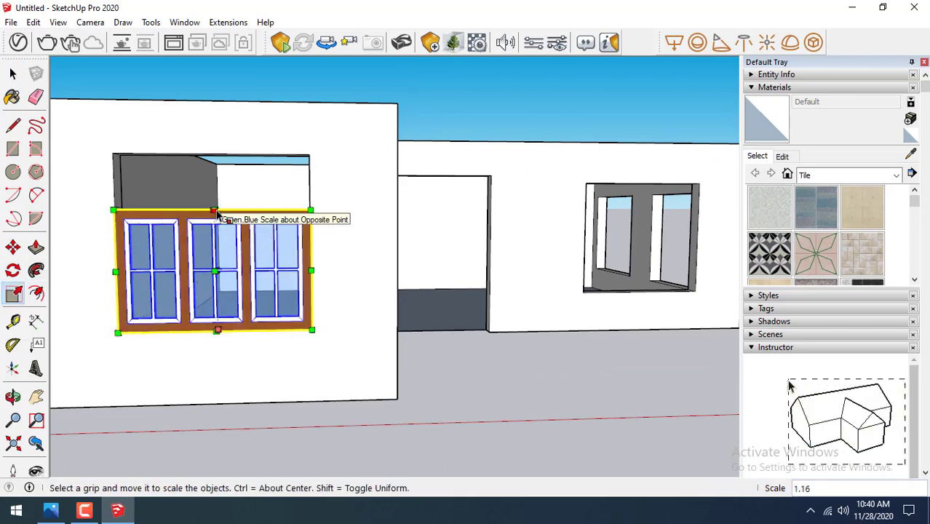
drag(215, 211, 212, 155)
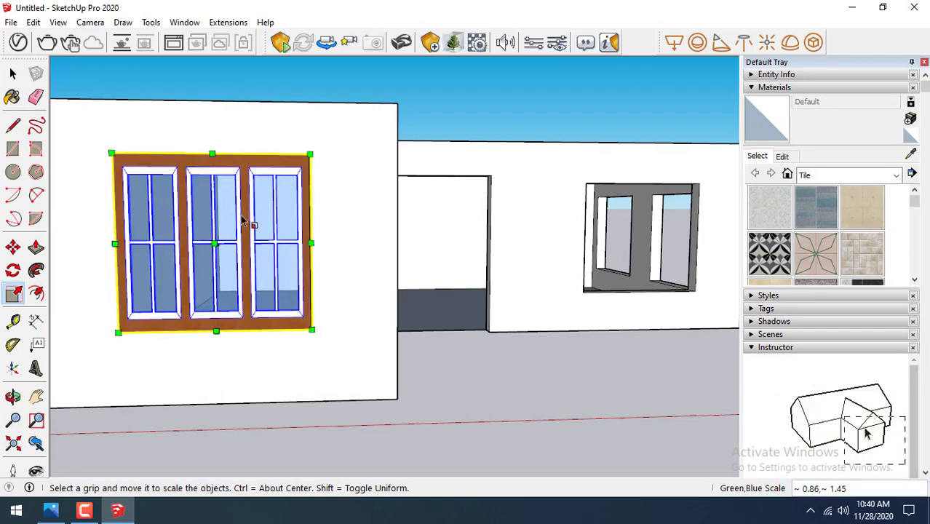
click(13, 248)
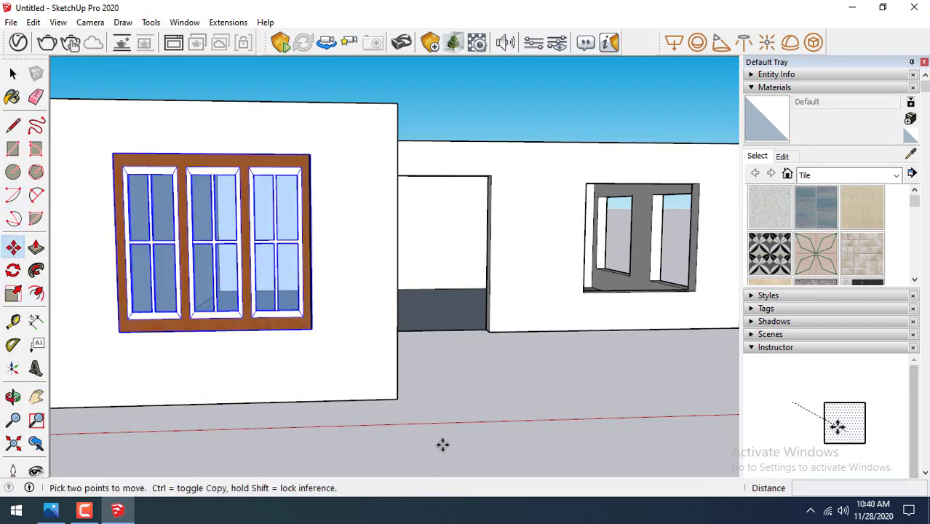
Move the placed window by a distance of 2
middle_drag(443, 444, 390, 437)
click(392, 437)
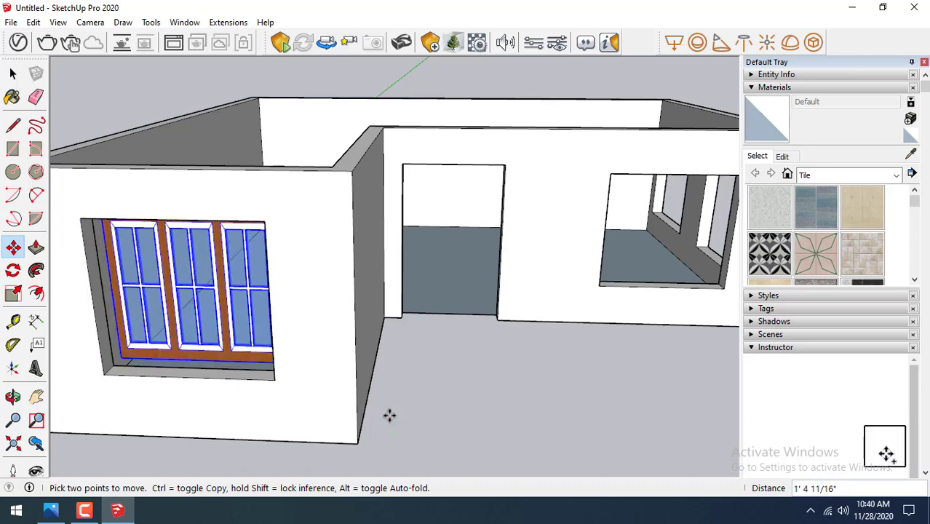
key(Return)
click(13, 74)
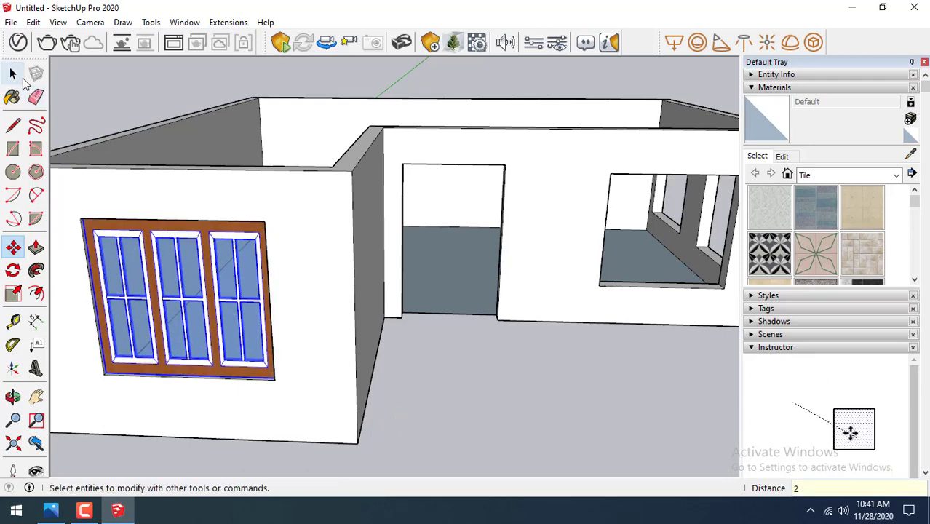
Copy the window into the opening right of the doorway
click(13, 247)
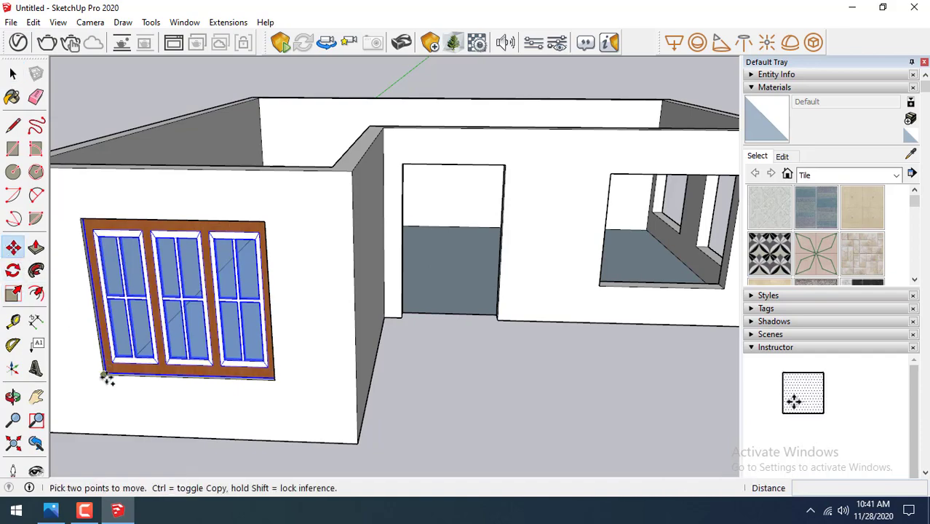
key(ctrl)
click(216, 381)
click(599, 289)
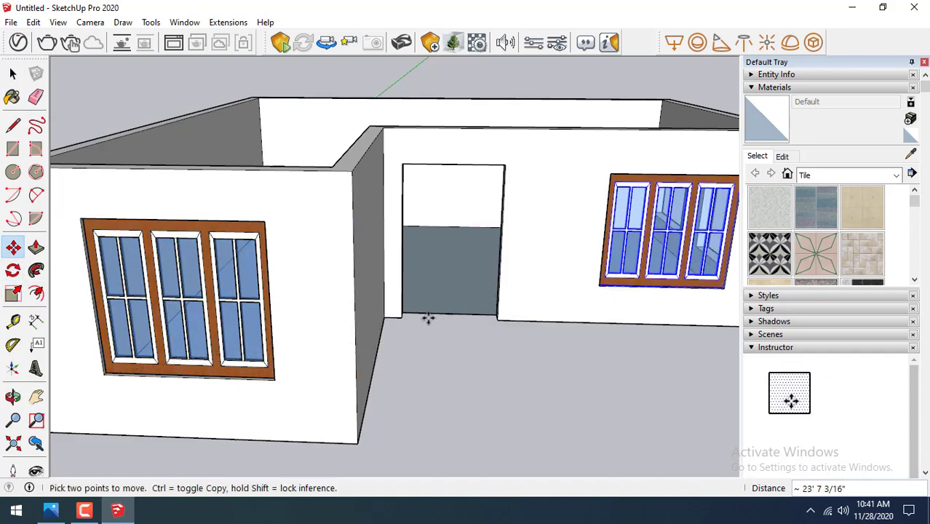
scroll(367, 231, down, 2)
middle_drag(367, 230, 484, 241)
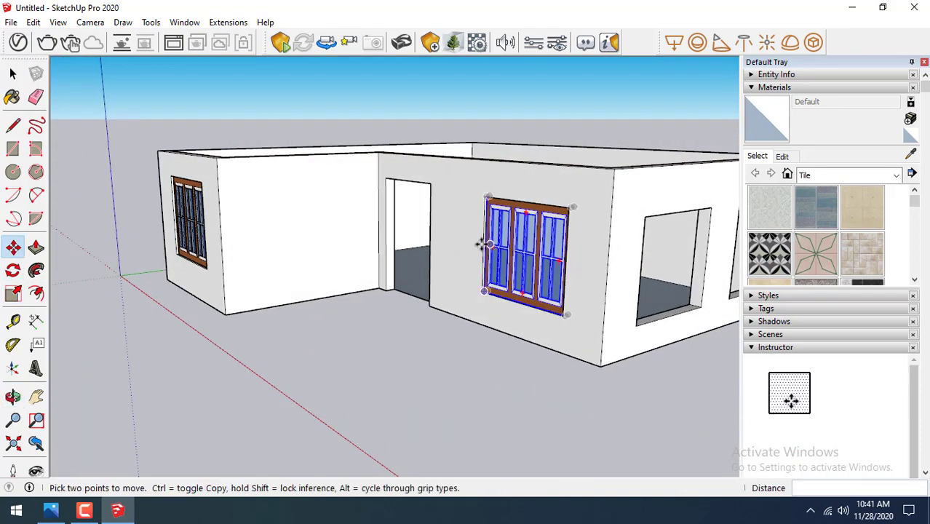
scroll(678, 254, up, 3)
Copy a window beside the side wall and rotate it 90° into the first opening
key(ctrl)
click(405, 292)
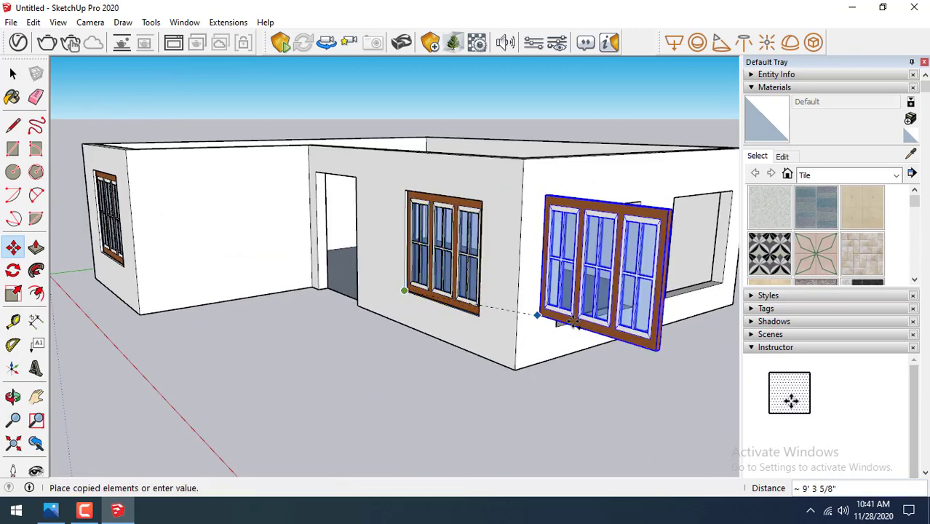
click(559, 324)
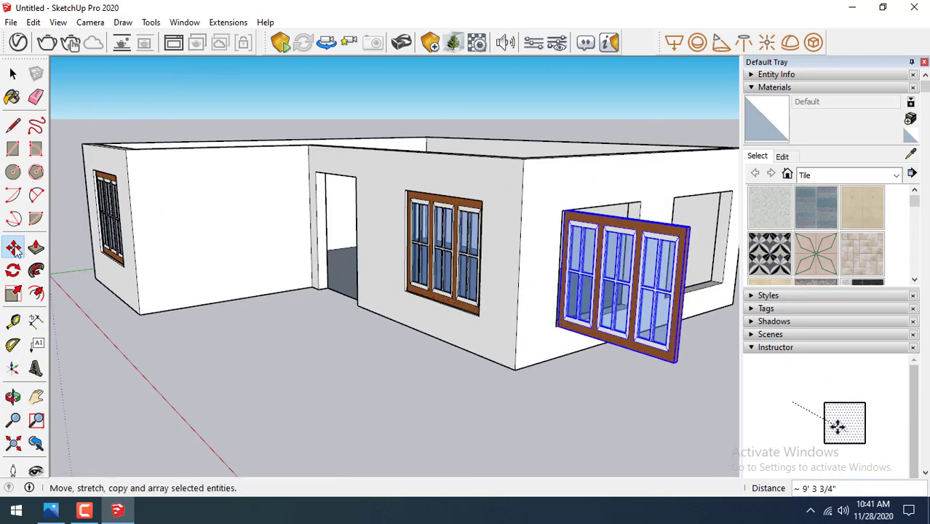
click(12, 270)
drag(561, 436, 561, 432)
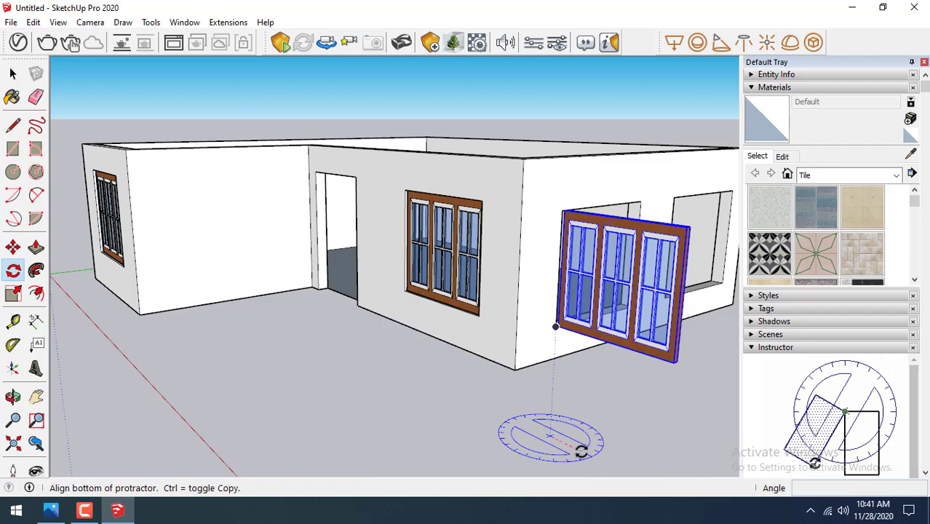
click(582, 426)
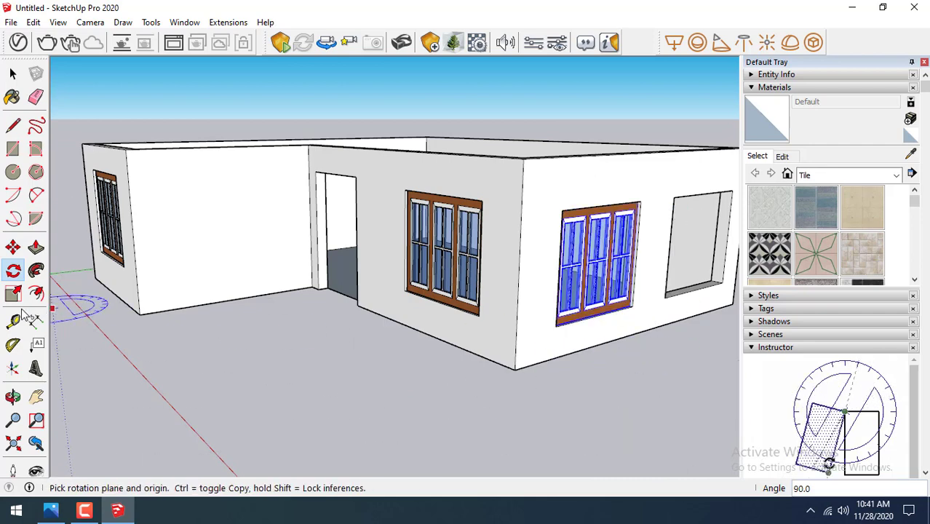
Copy the rotated window into the second side-wall opening
click(13, 248)
click(557, 327)
key(ctrl)
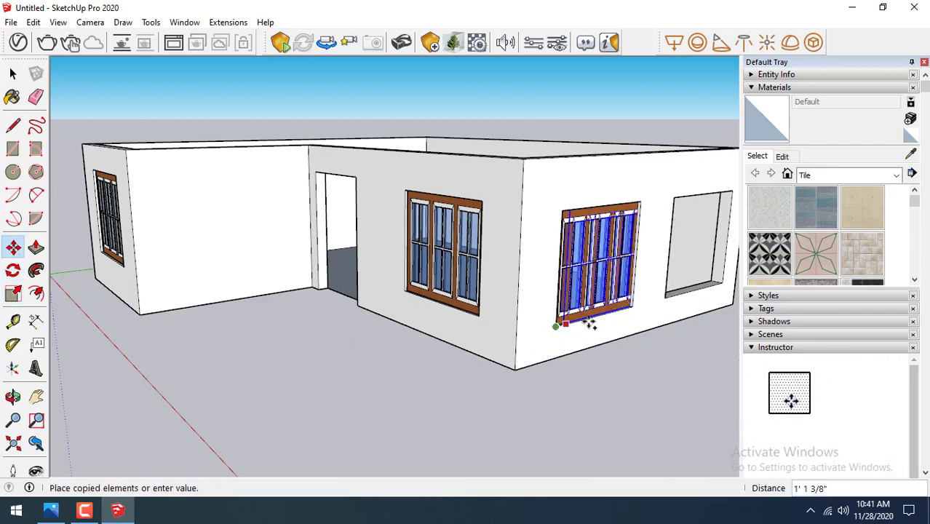
click(668, 297)
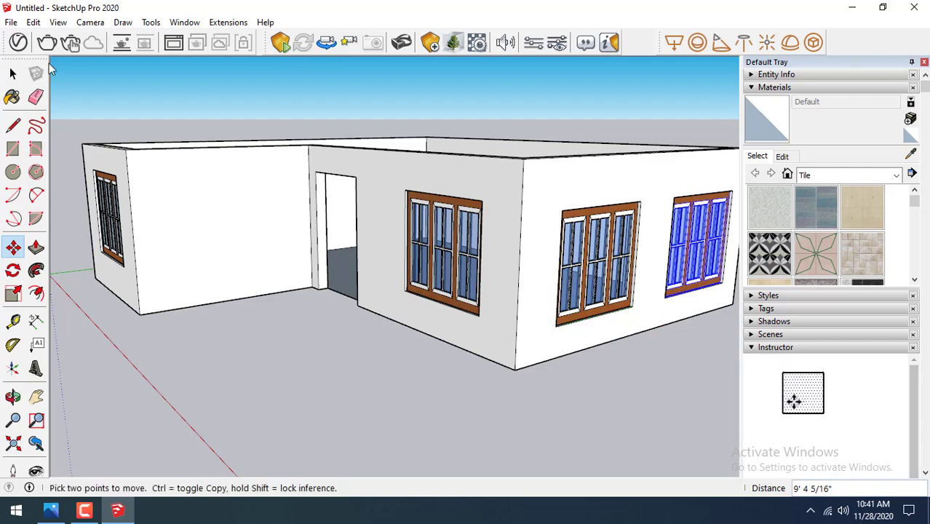
click(13, 73)
Draw two thin rectangles on the front wall, one just below and one just above the window
mouse_move(371, 329)
middle_down()
mouse_move(455, 311)
mouse_move(352, 238)
mouse_move(305, 277)
middle_up()
click(12, 149)
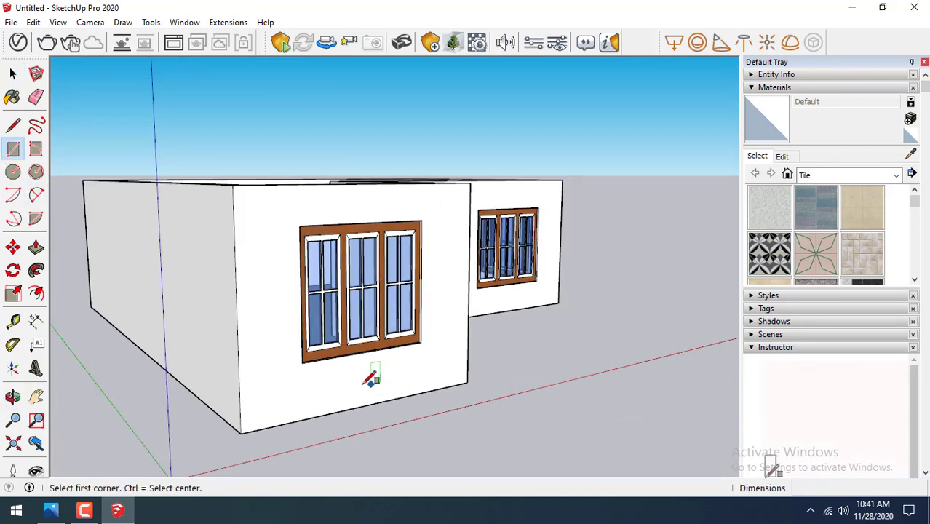
scroll(357, 378, up, 3)
click(268, 364)
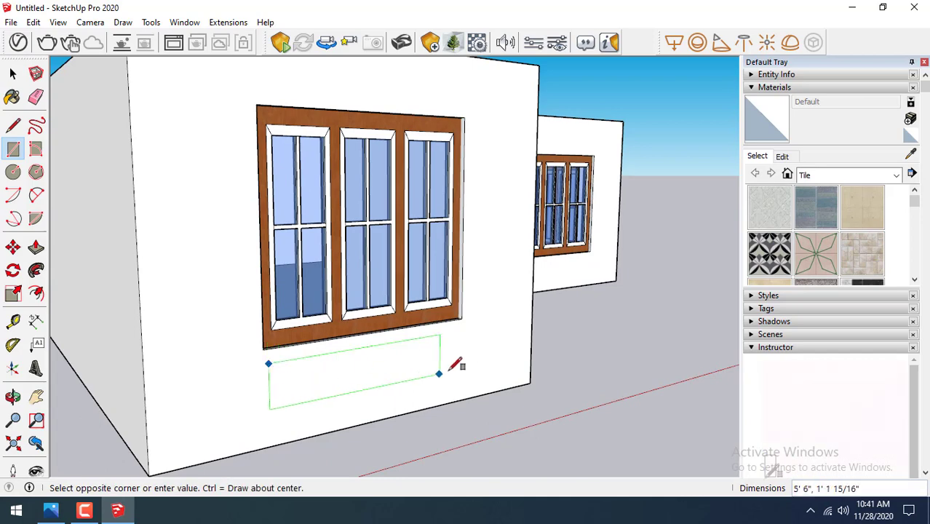
click(465, 347)
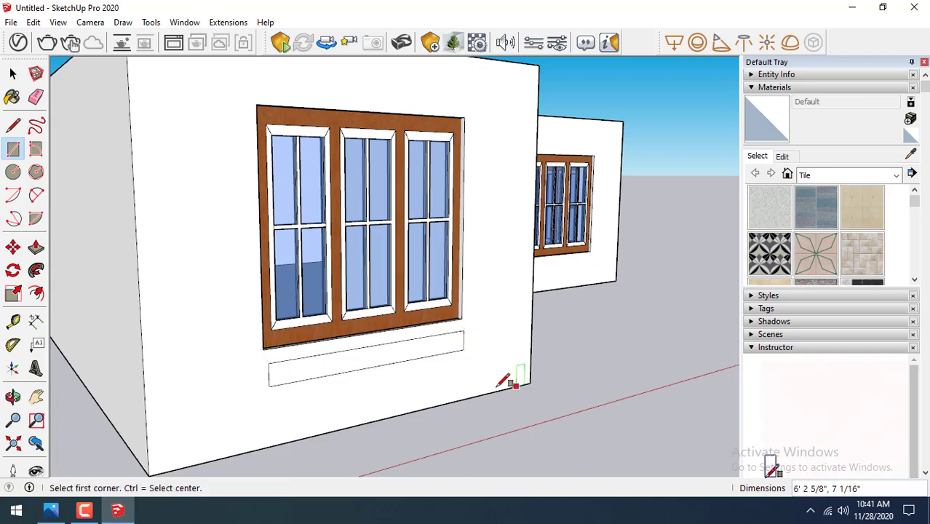
mouse_move(500, 384)
middle_down()
mouse_move(466, 403)
mouse_move(407, 376)
middle_up()
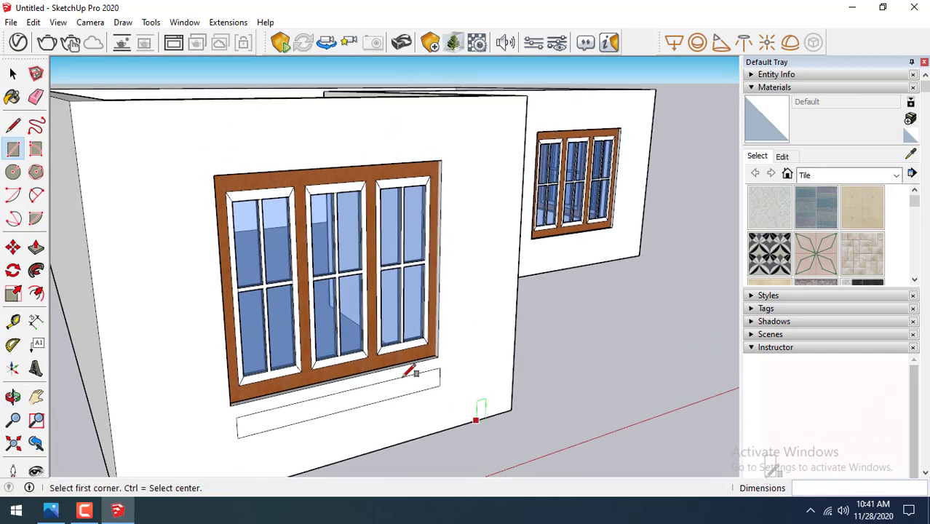
click(214, 161)
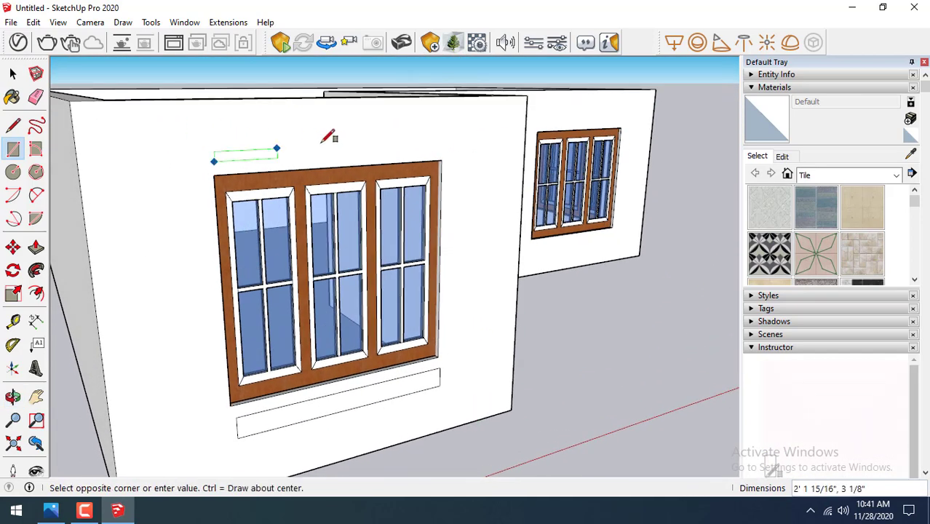
click(444, 108)
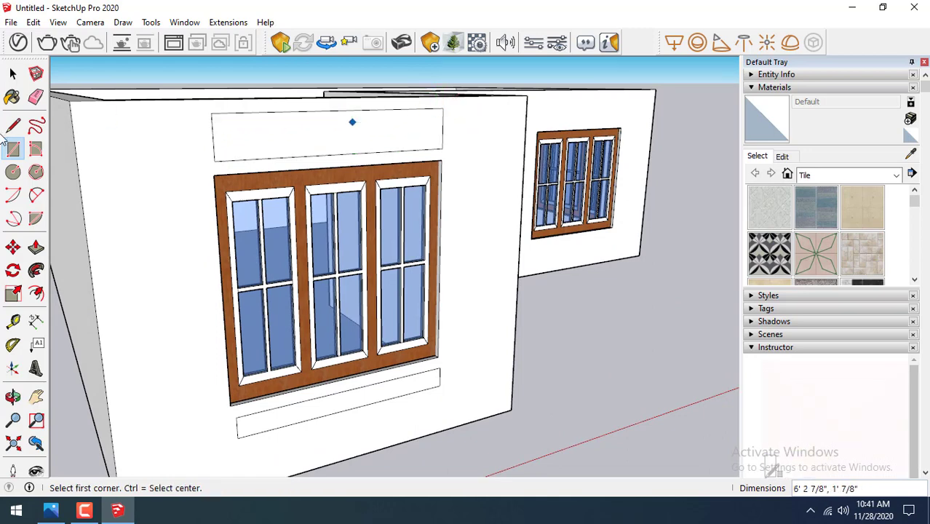
Try the Circle and centre-point Arc tools on the upper panel, then cancel the unfinished arc
click(16, 173)
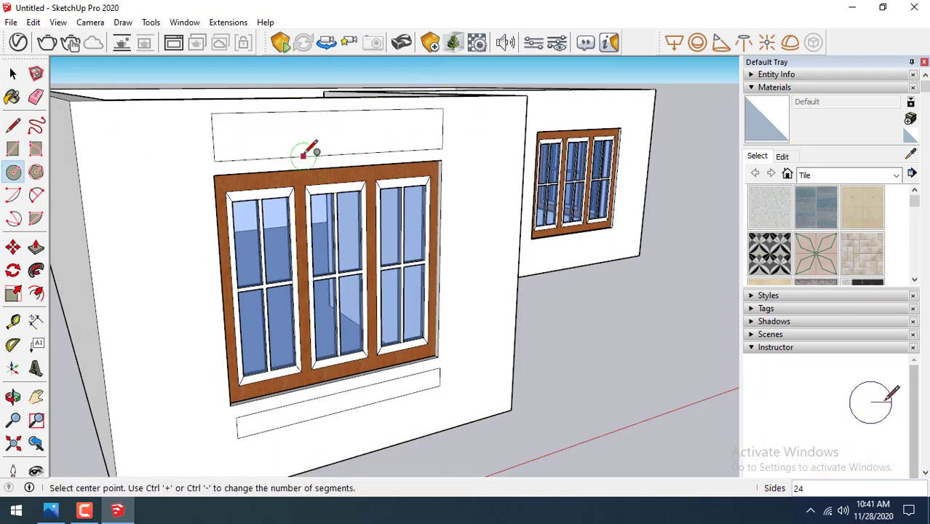
click(337, 154)
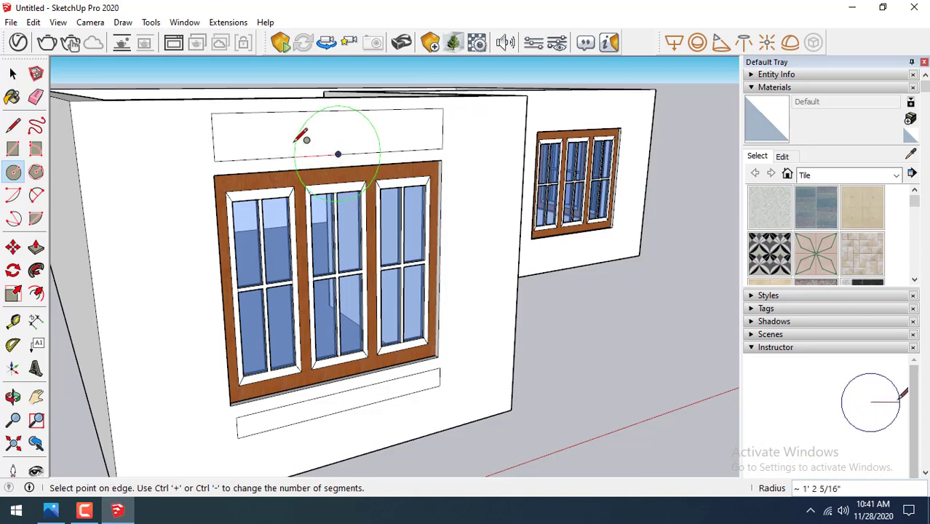
click(15, 197)
click(251, 158)
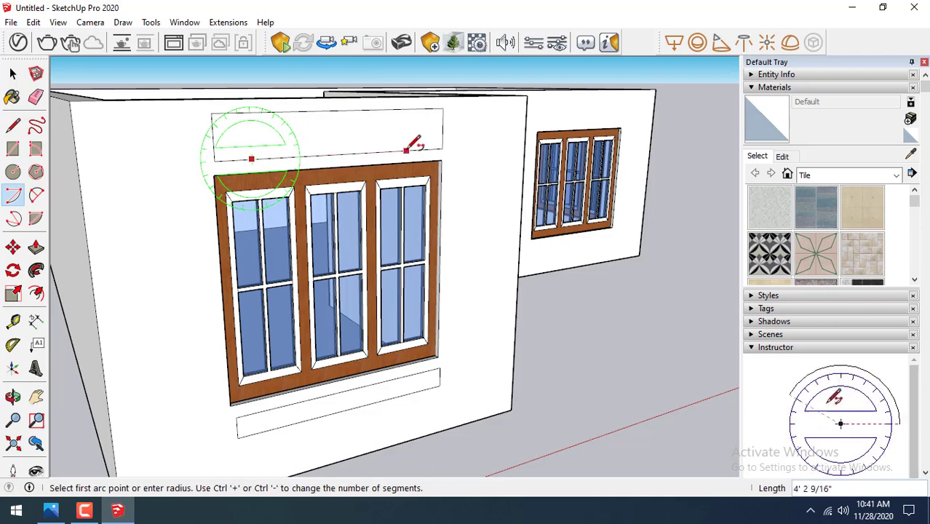
click(419, 150)
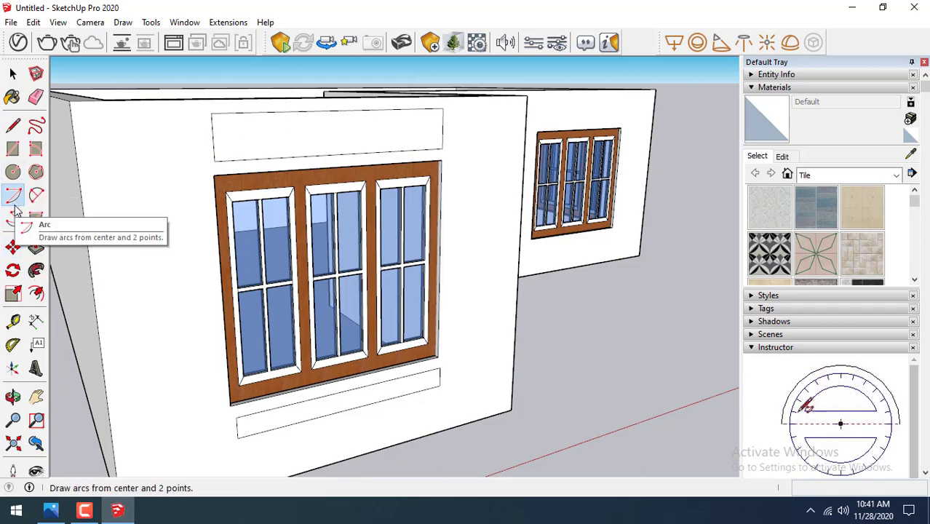
click(253, 159)
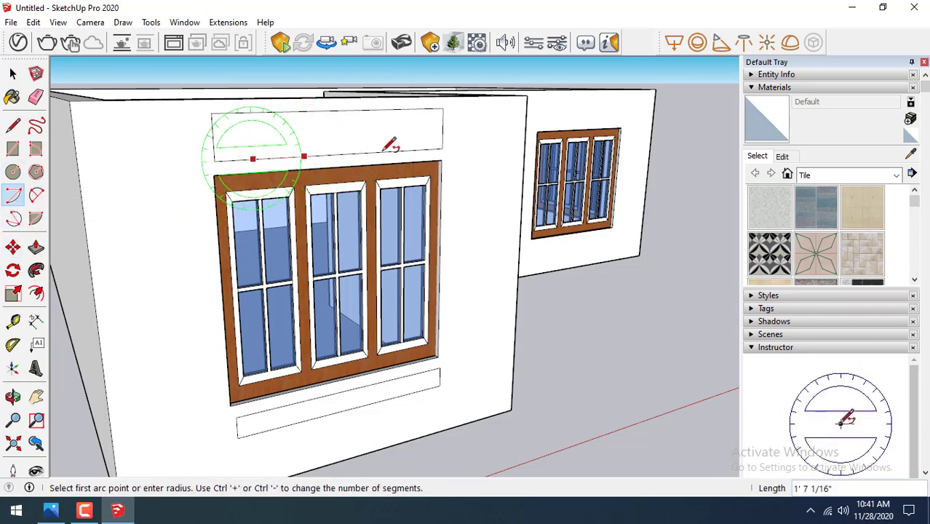
click(419, 150)
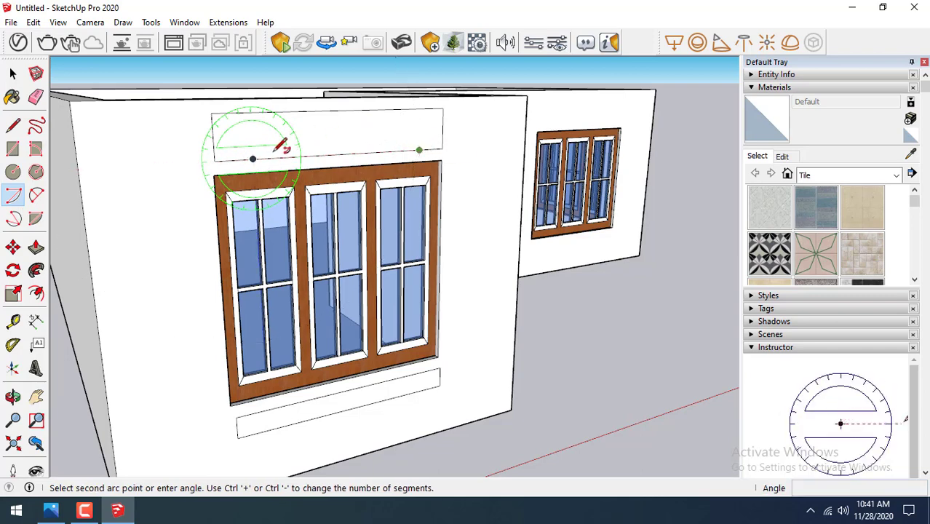
key(Escape)
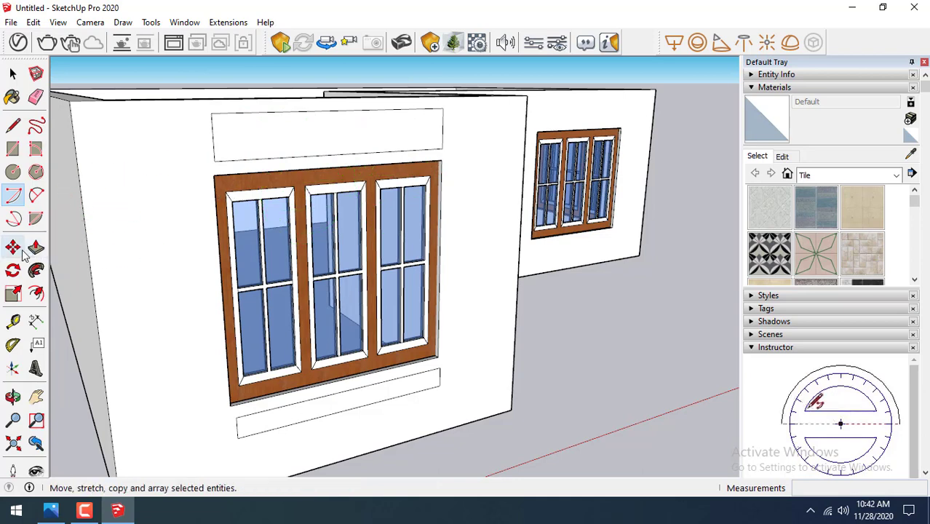
Draw a 2-Point Arc between the upper panel's lower corners, bulging upward into an arched header
click(42, 200)
click(255, 159)
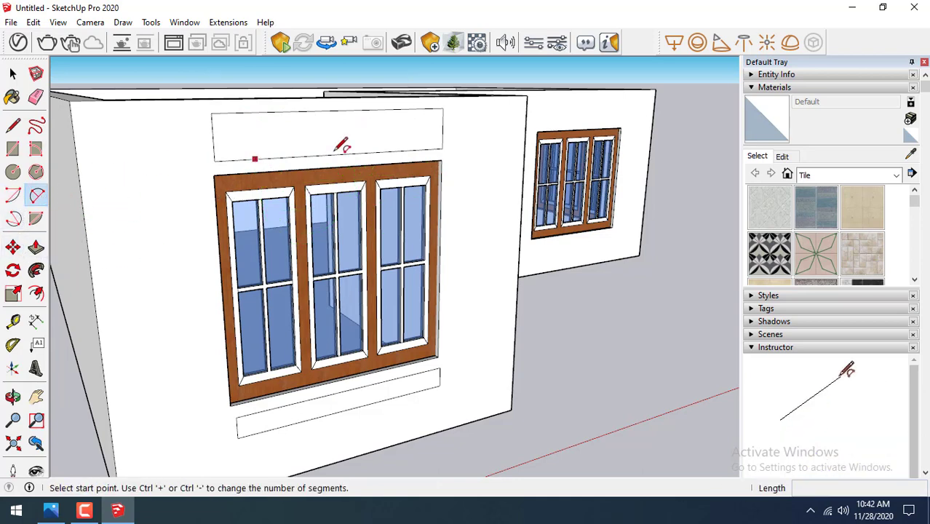
click(425, 149)
click(425, 149)
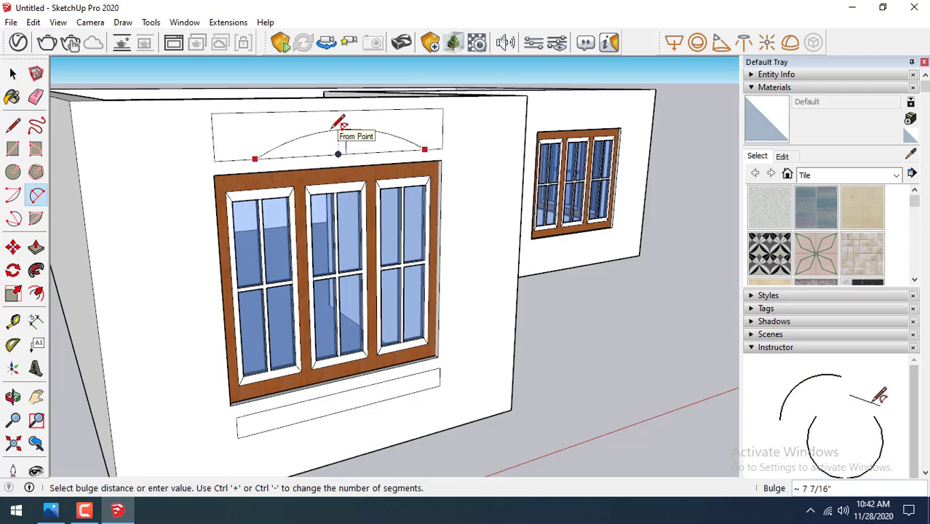
click(338, 125)
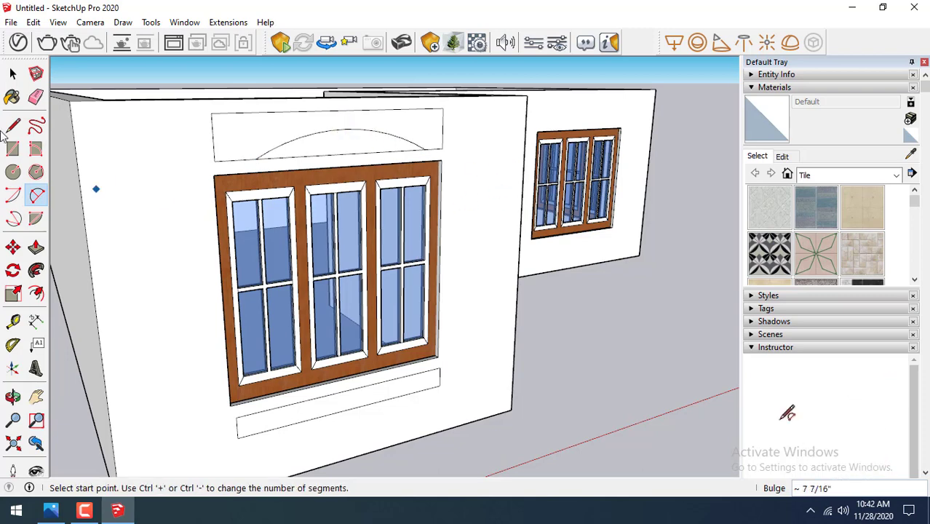
click(12, 74)
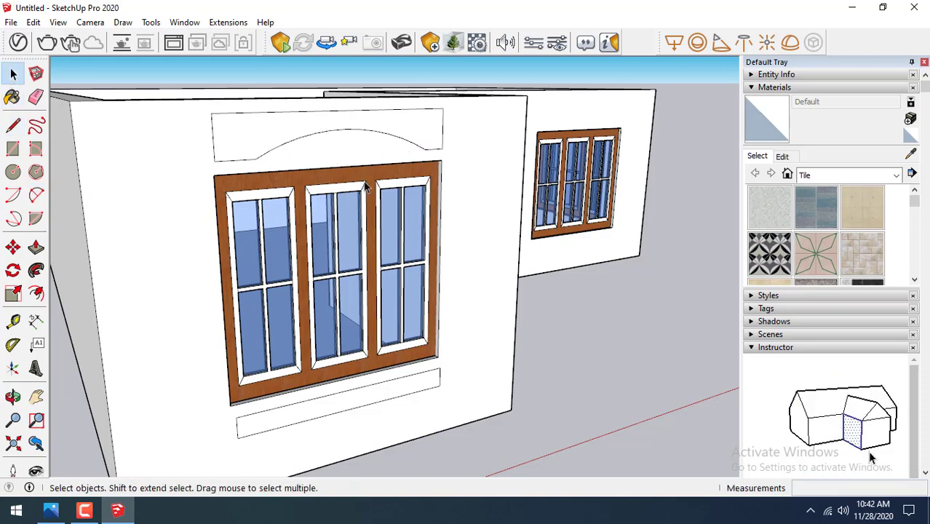
Move the arc 2" to the left along the red axis
middle_drag(415, 205, 353, 200)
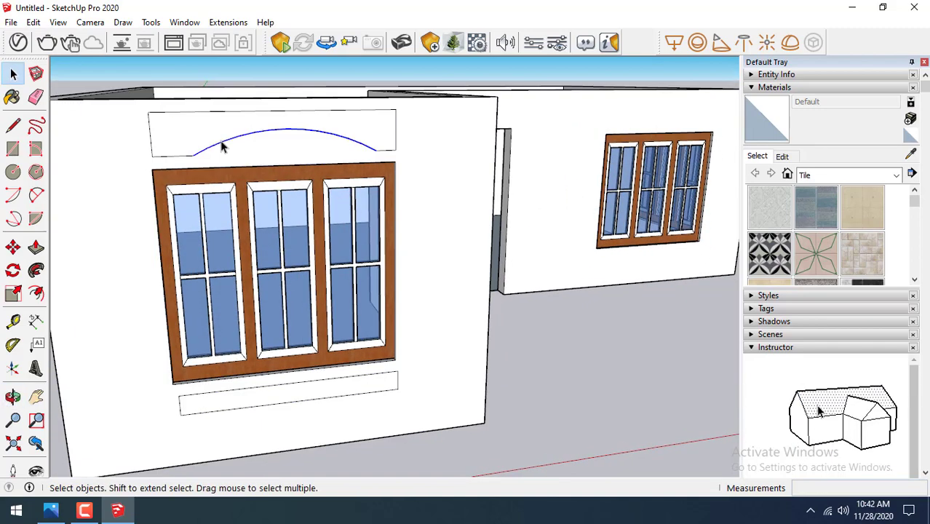
click(12, 247)
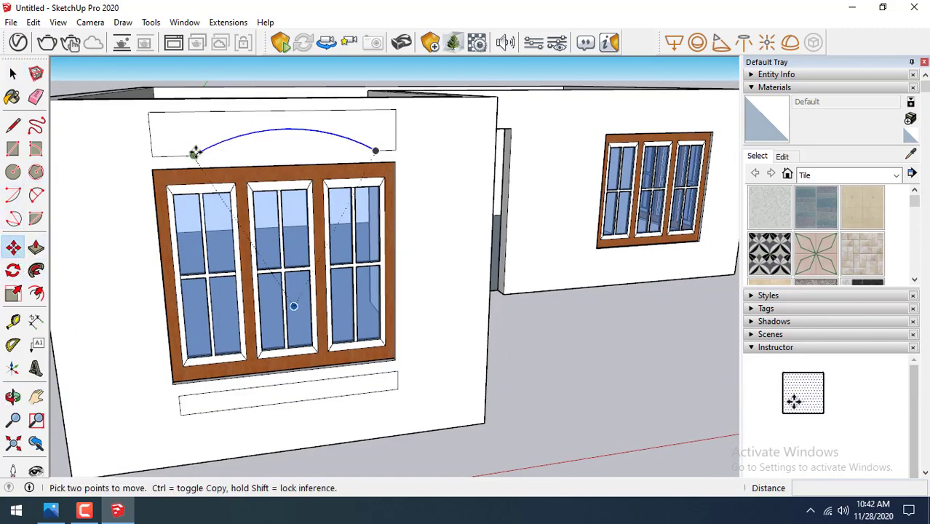
click(197, 155)
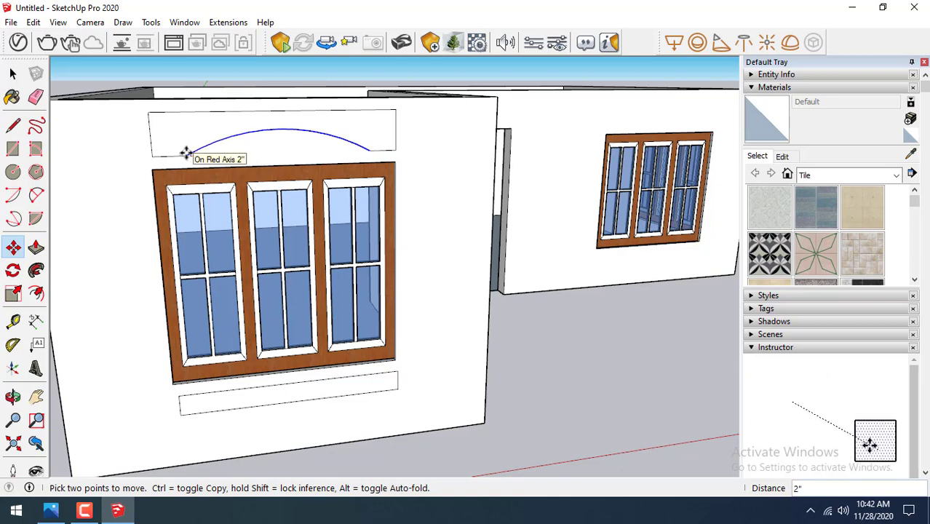
click(186, 153)
key(space)
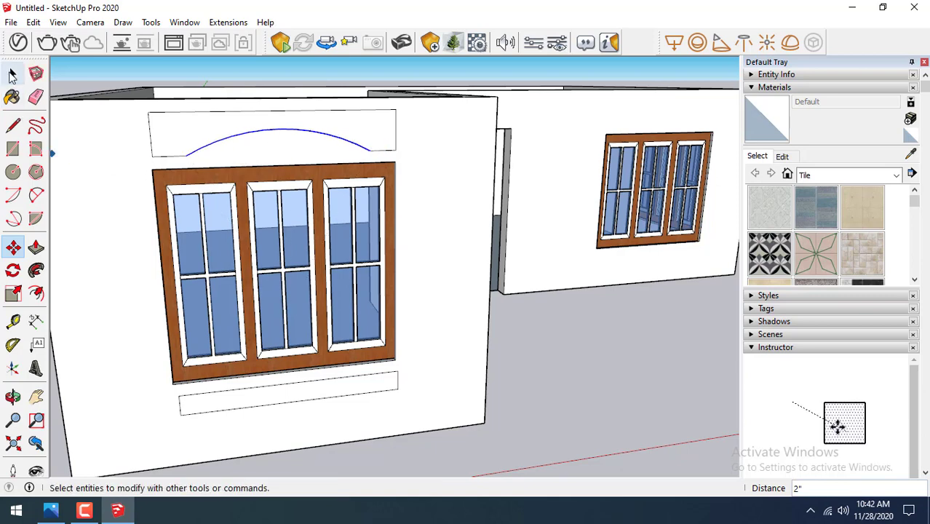
Select the arched header and sill panels and copy them onto the right front window
click(204, 132)
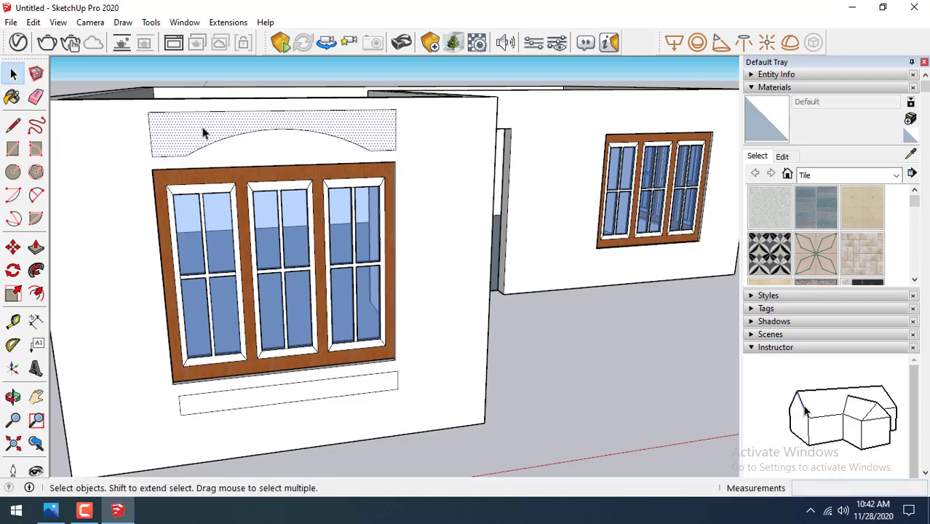
ctrl+click(248, 404)
click(13, 249)
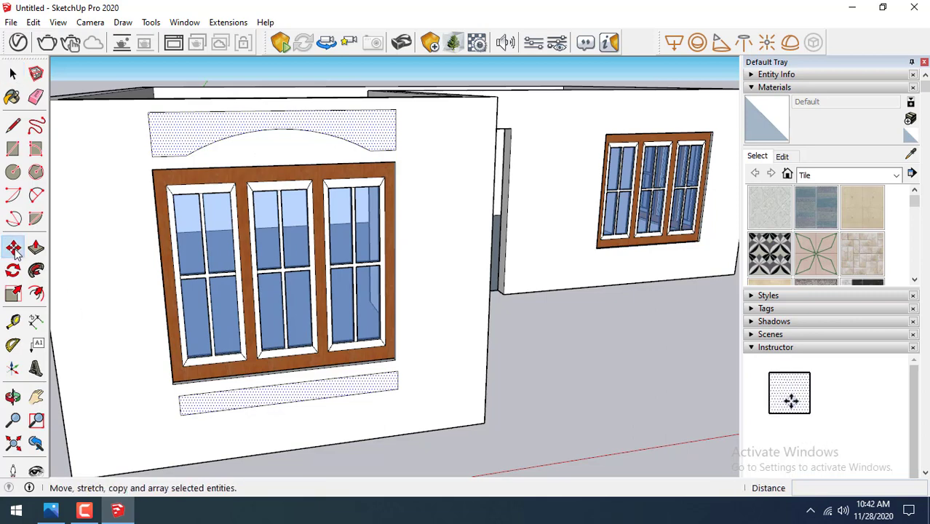
click(154, 170)
key(ctrl)
scroll(403, 222, down, 2)
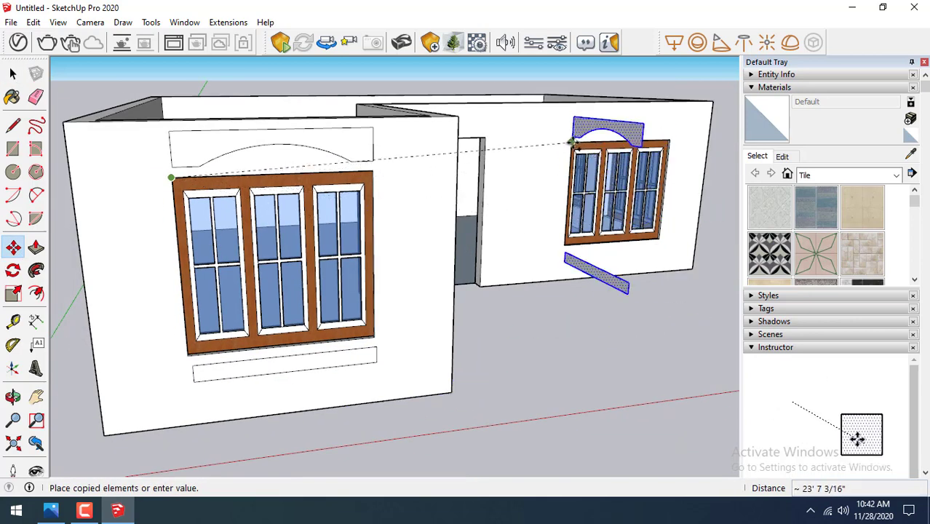
click(575, 143)
Copy the header and sill panels onto the side wall windows
mouse_move(575, 143)
middle_down()
mouse_move(295, 166)
mouse_move(423, 198)
middle_up()
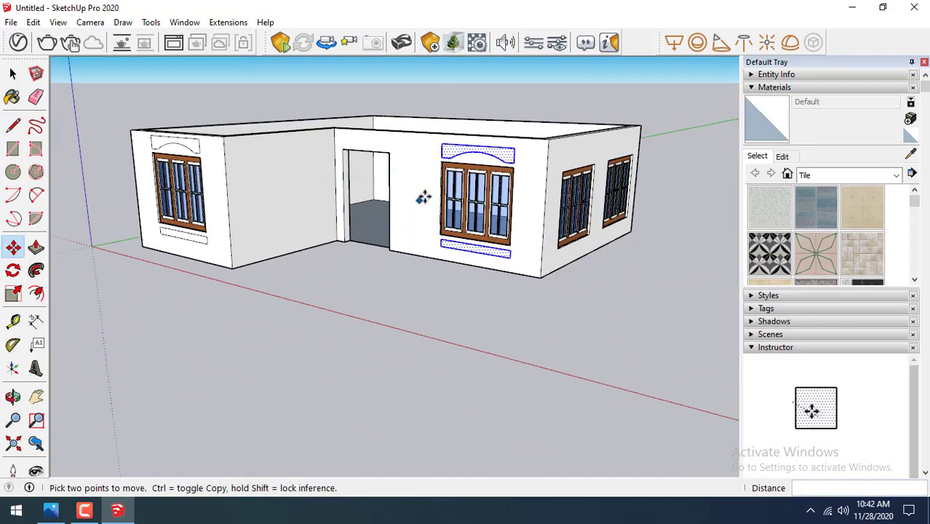
click(441, 162)
click(586, 175)
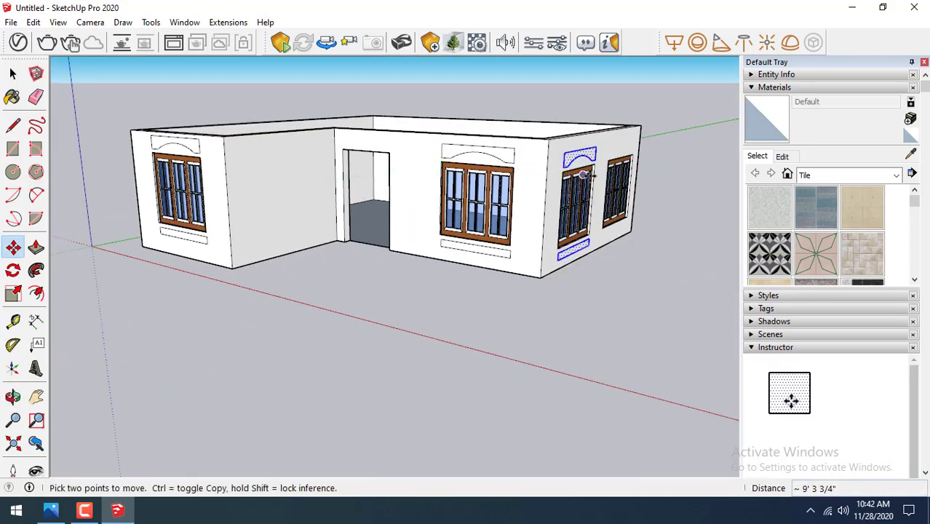
middle_drag(586, 175, 571, 260)
scroll(572, 260, up, 3)
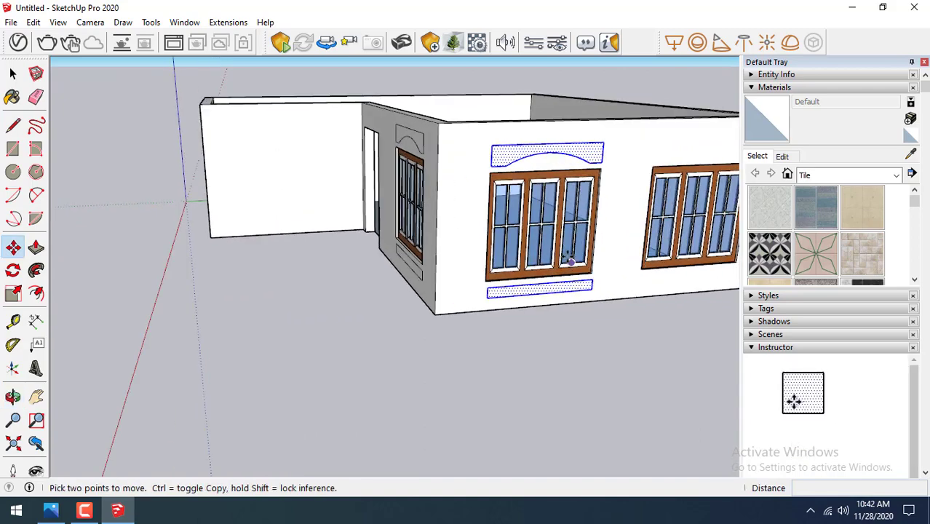
key(ctrl)
click(491, 172)
click(650, 168)
scroll(297, 268, down, 3)
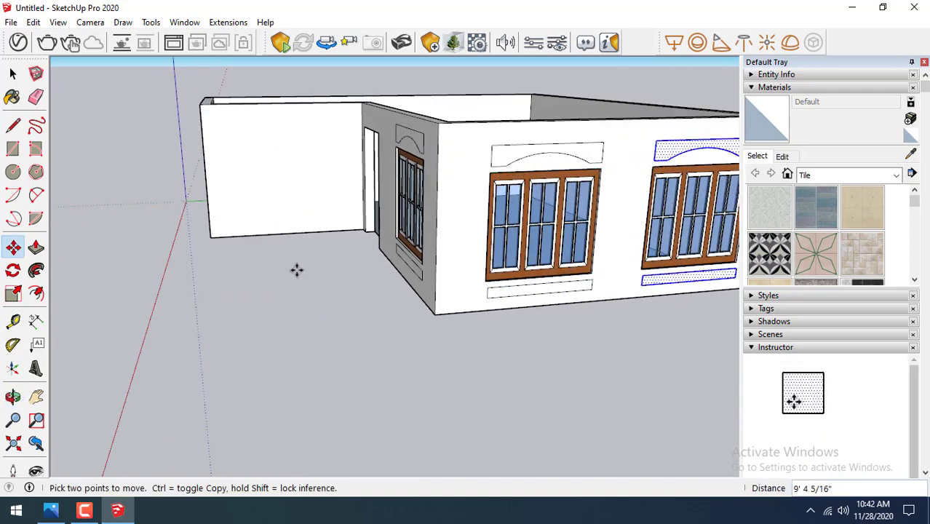
middle_drag(297, 268, 500, 241)
scroll(377, 245, up, 3)
scroll(148, 257, down, 3)
scroll(148, 256, up, 2)
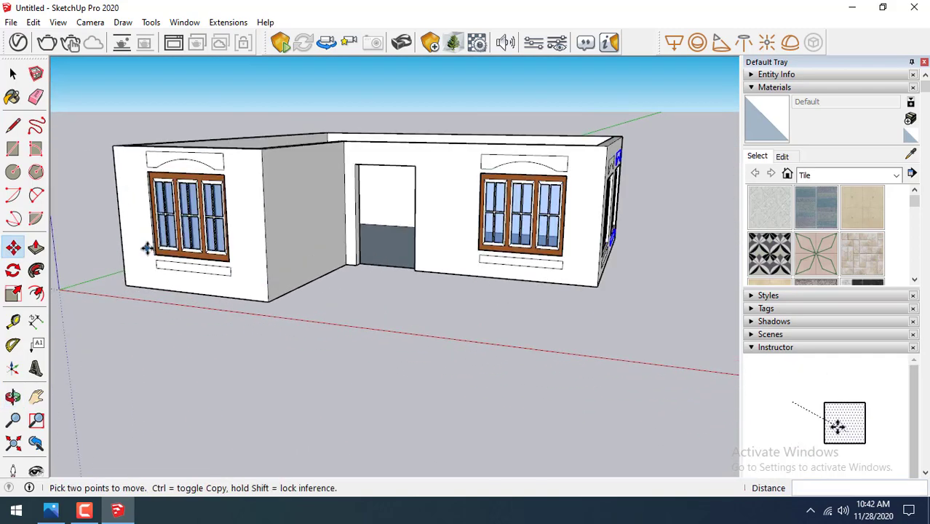
scroll(146, 243, up, 2)
click(36, 247)
Push/Pull the first window's arched header and sill outward from the wall
click(230, 129)
text(3')
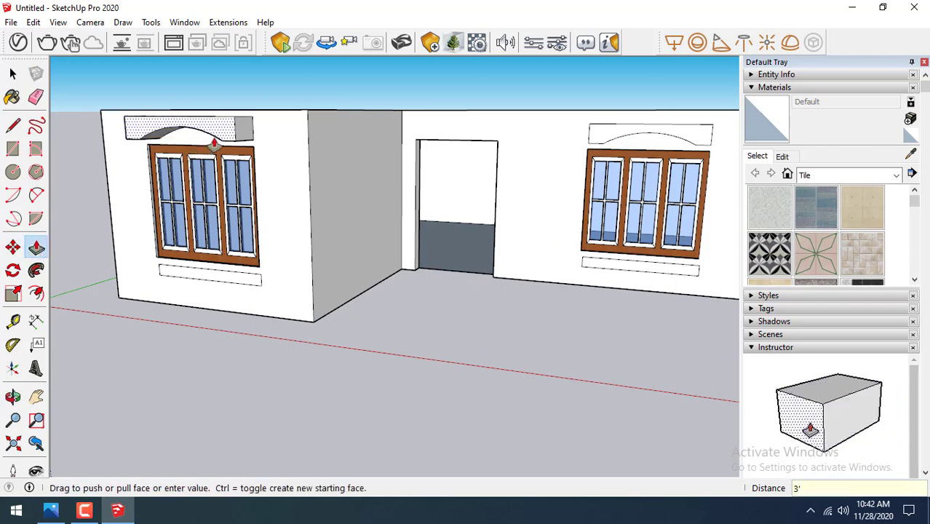
key(Return)
middle_drag(217, 204, 514, 178)
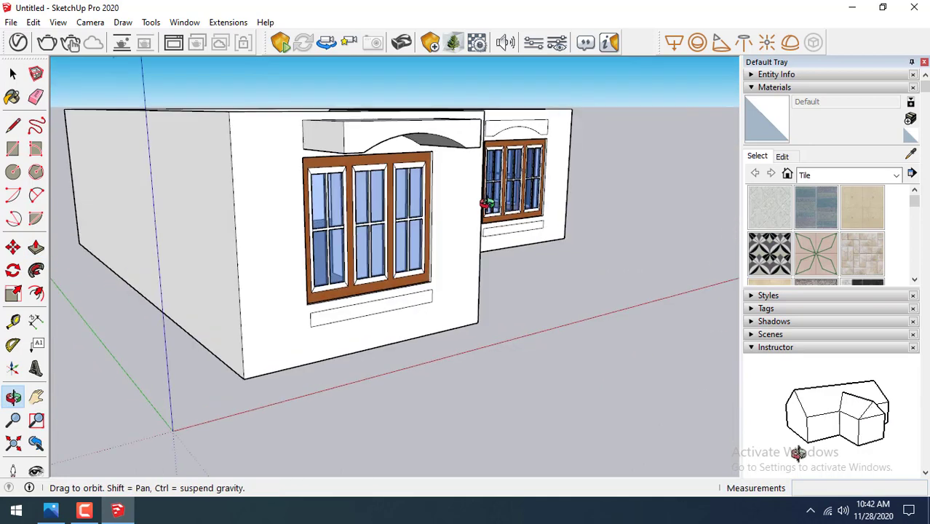
click(518, 149)
text(1')
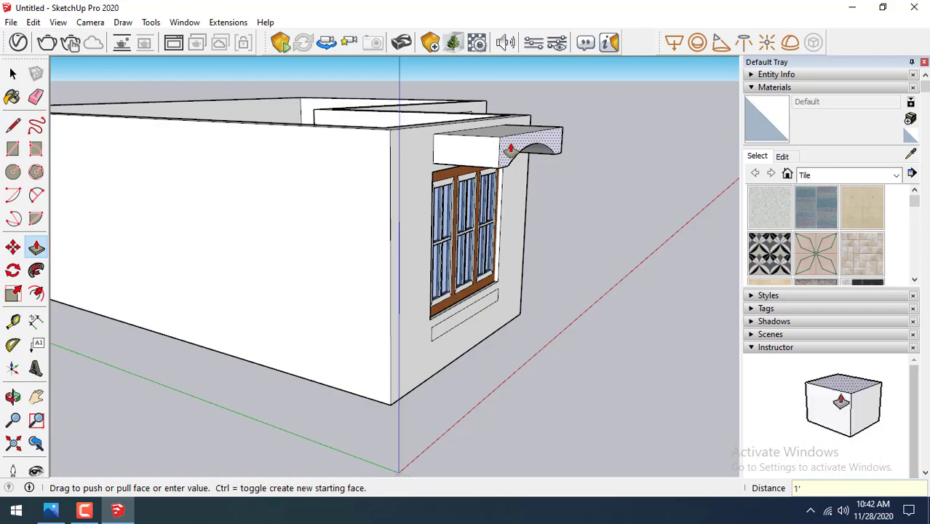
key(Return)
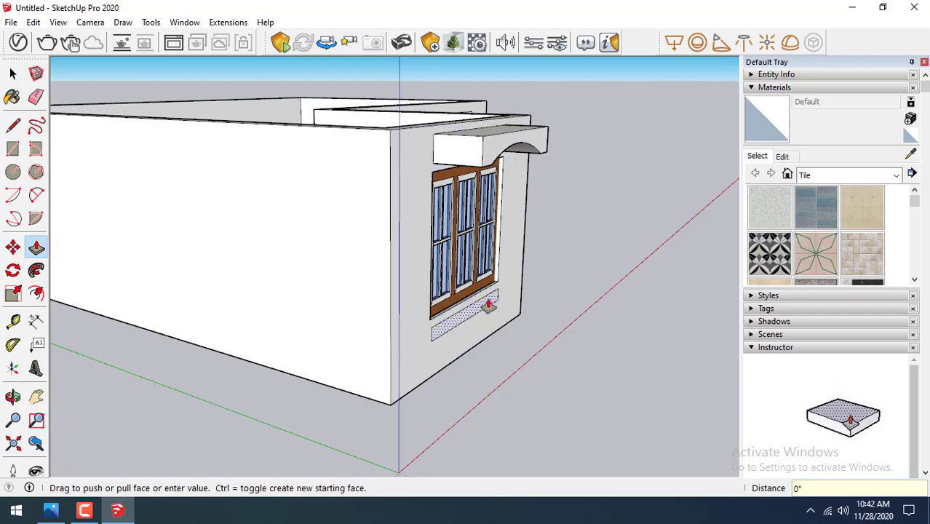
click(484, 305)
text(2')
click(492, 167)
mouse_move(492, 167)
middle_down()
mouse_move(166, 234)
mouse_move(240, 230)
middle_up()
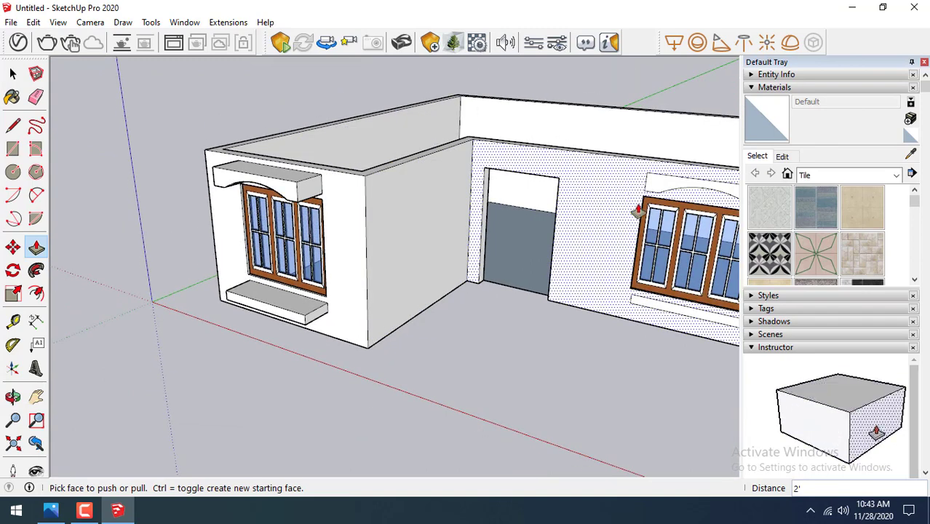
Pull the front window's arched hood and sill out 2'
click(675, 190)
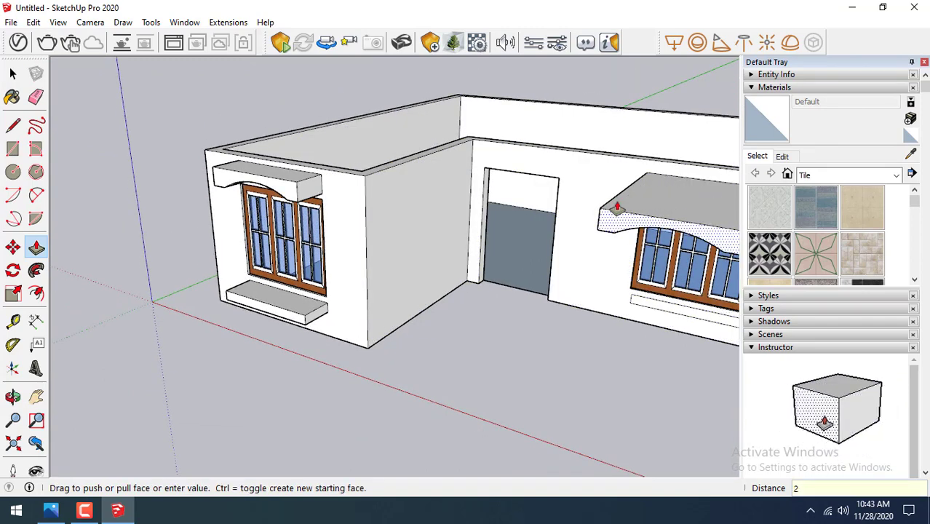
text(')
key(Return)
scroll(671, 311, down, 2)
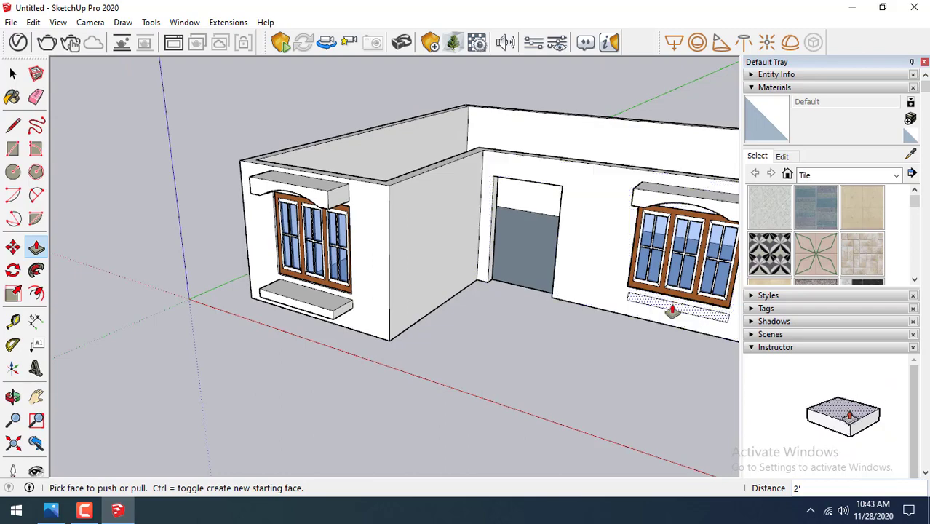
click(670, 313)
text(2')
key(Return)
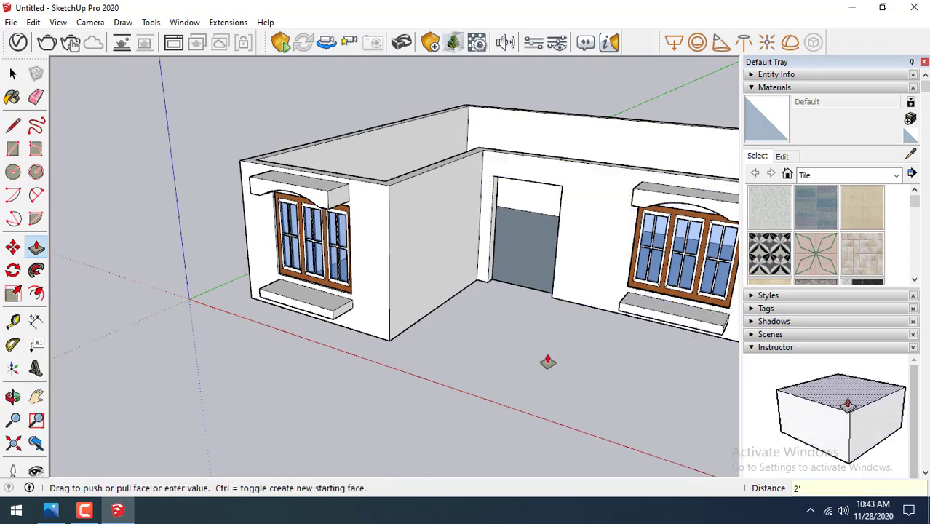
scroll(547, 361, down, 3)
middle_drag(671, 247, 703, 266)
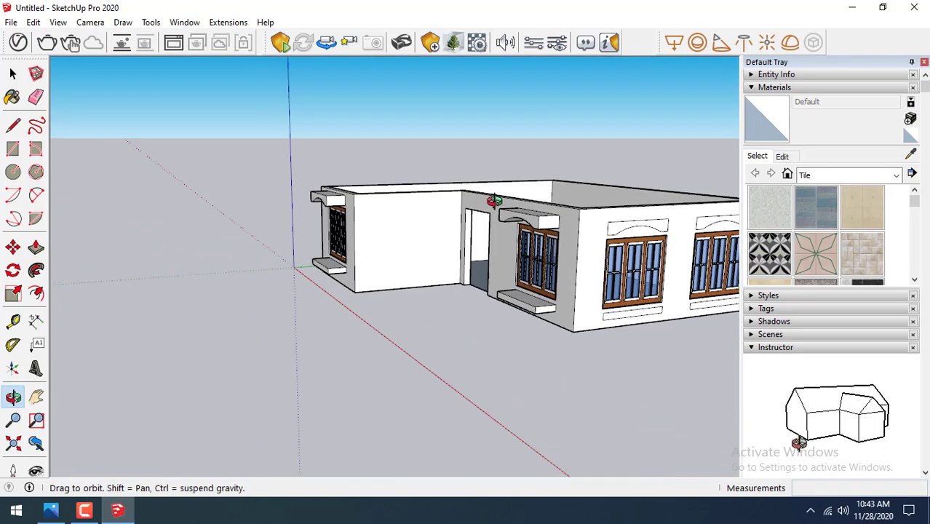
scroll(703, 266, up, 3)
Pull out the remaining arch panel 2' and the right window's arch panel and sill
click(652, 221)
text(2)
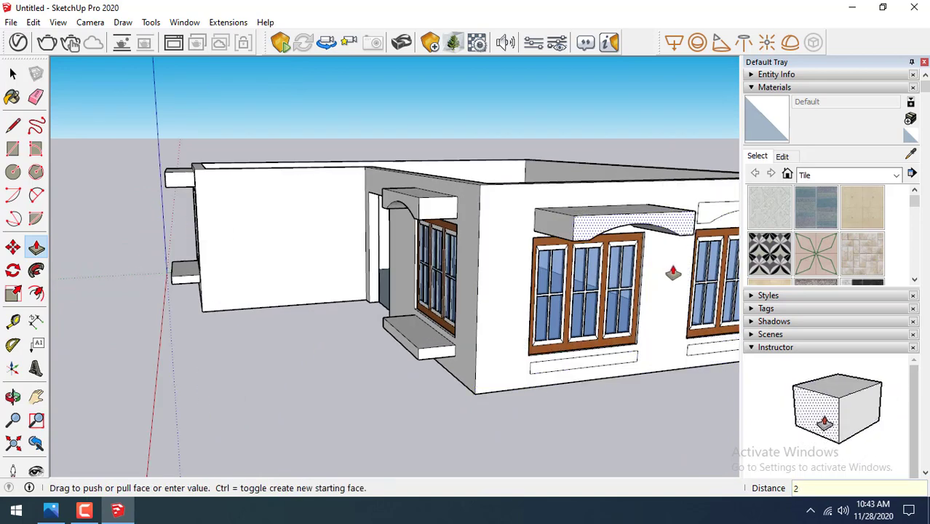
text(')
key(Return)
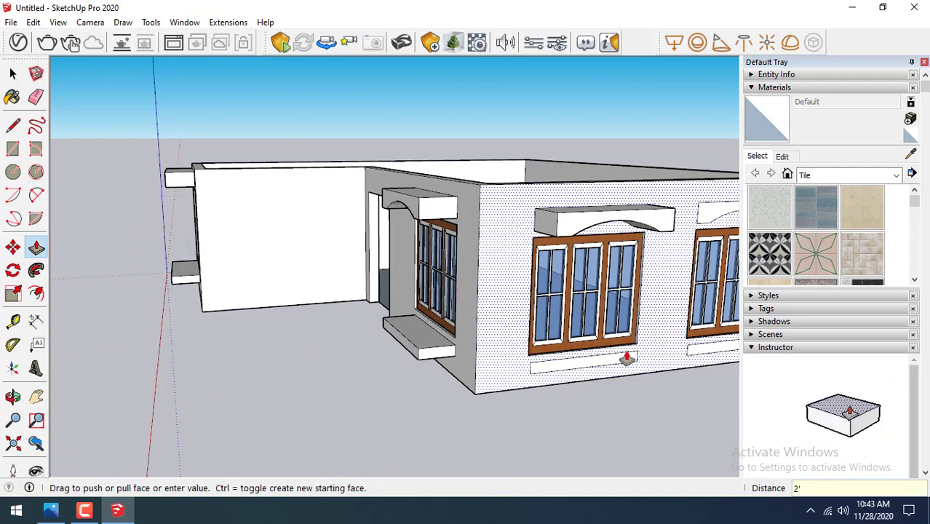
scroll(627, 358, down, 2)
scroll(430, 319, down, 2)
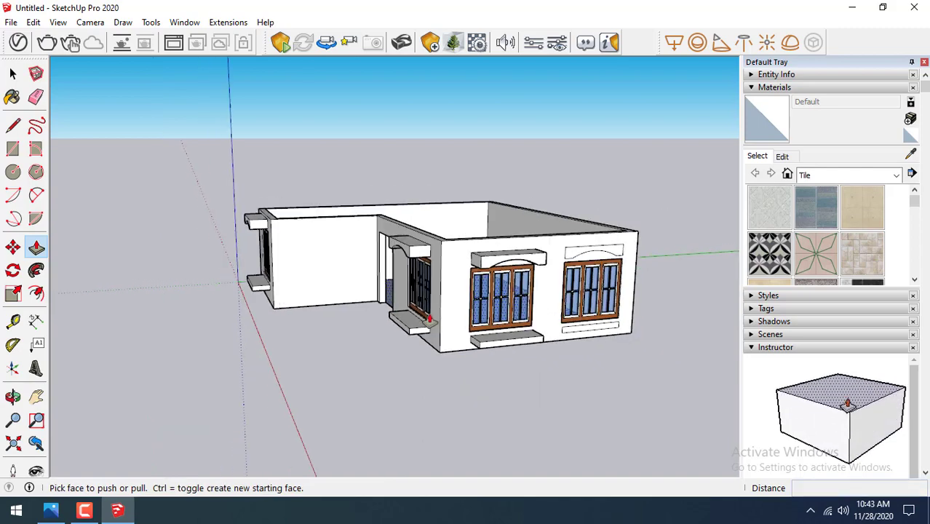
middle_drag(430, 319, 466, 306)
scroll(554, 233, up, 2)
scroll(561, 248, up, 2)
click(561, 258)
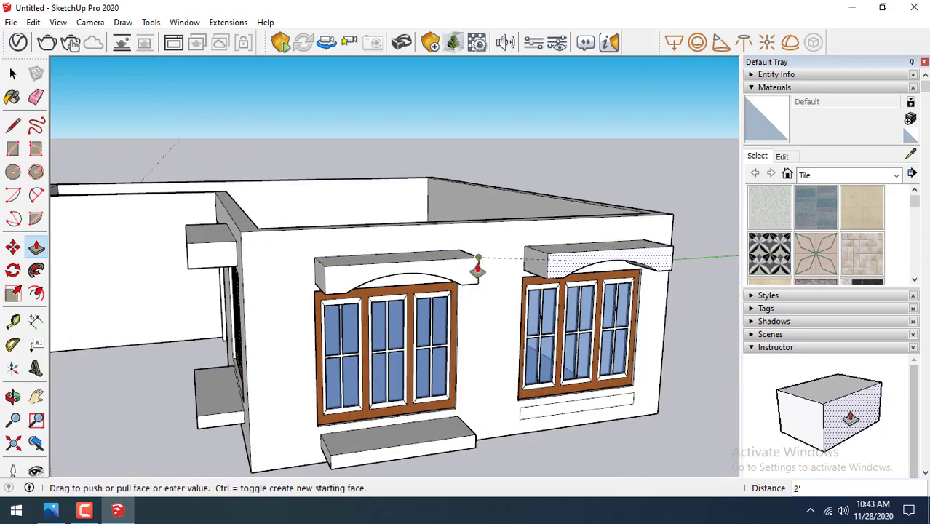
click(478, 269)
click(565, 409)
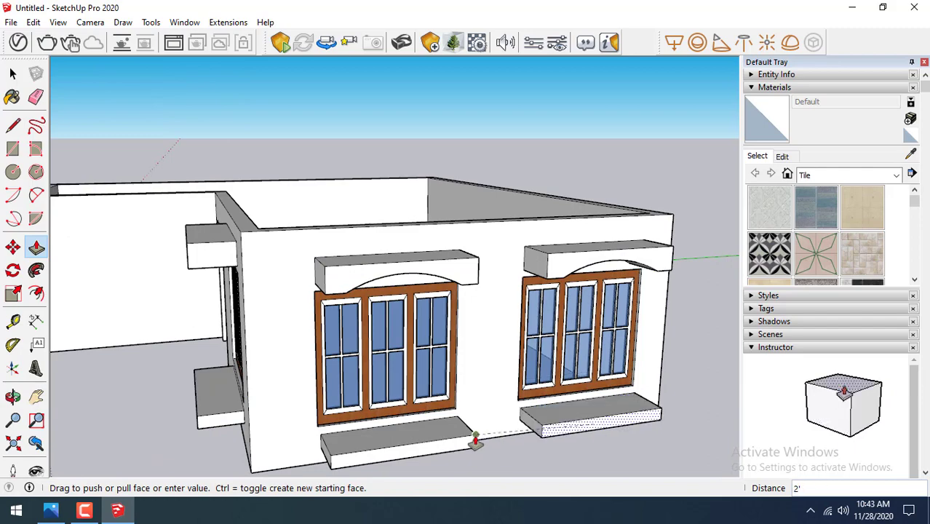
click(475, 441)
middle_drag(596, 388, 195, 258)
Draw a small circle on the underside of the first arched lintel's end
key(space)
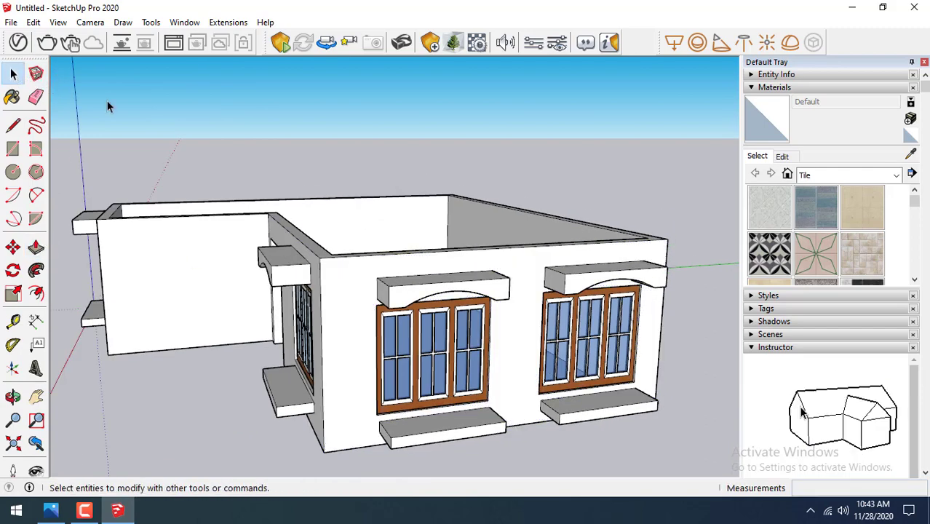
scroll(150, 226, down, 2)
middle_drag(150, 225, 592, 189)
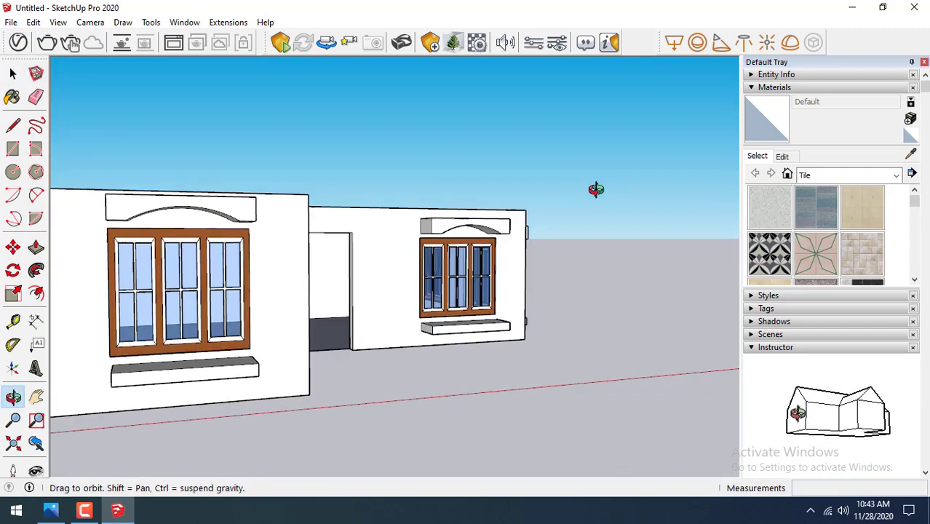
middle_drag(244, 283, 186, 145)
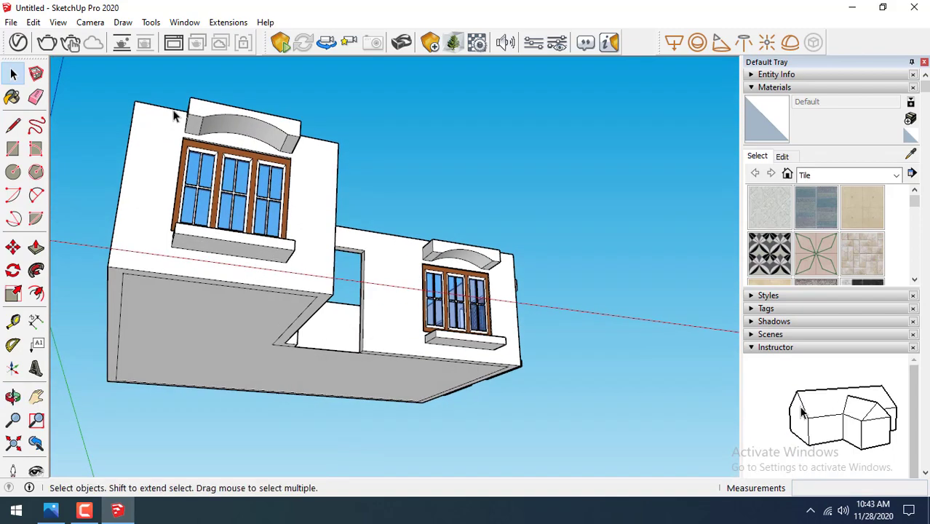
scroll(185, 115, up, 2)
scroll(185, 114, up, 2)
key(c)
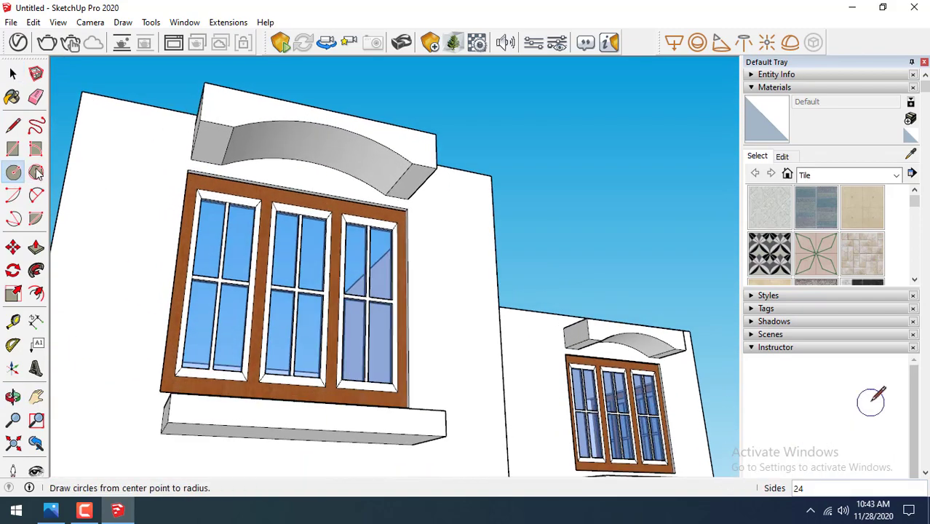
scroll(225, 148, up, 1)
scroll(225, 148, up, 1)
click(216, 142)
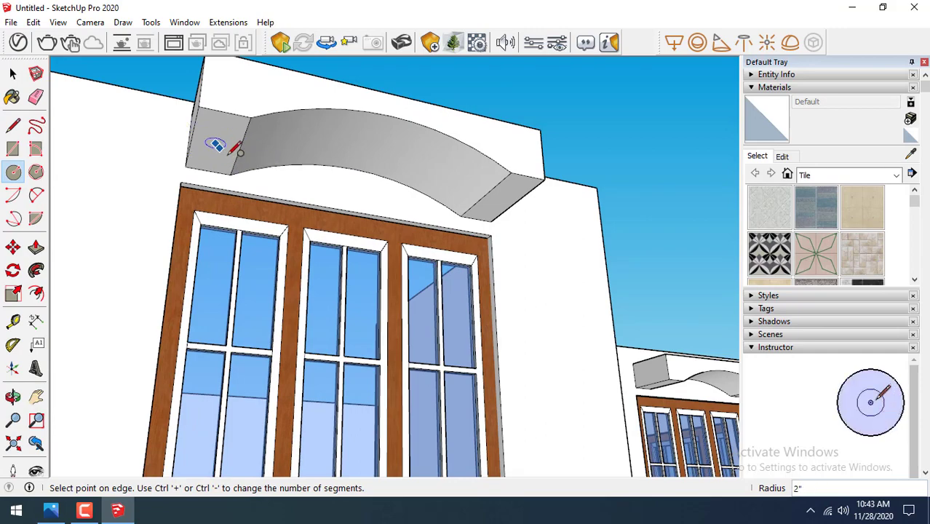
scroll(234, 150, up, 1)
scroll(234, 151, up, 1)
scroll(233, 153, up, 1)
scroll(232, 155, up, 2)
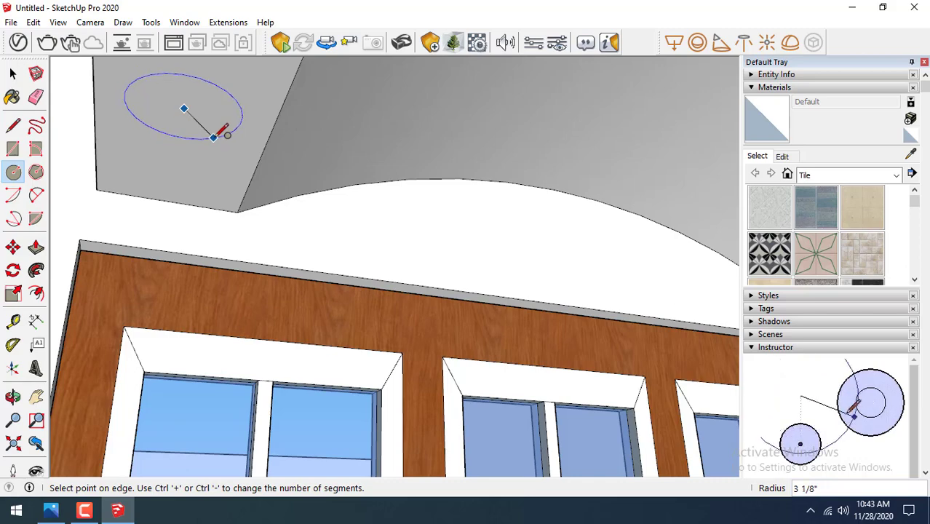
click(213, 137)
scroll(207, 207, down, 1)
mouse_move(208, 207)
middle_down()
mouse_move(120, 154)
mouse_move(156, 146)
middle_up()
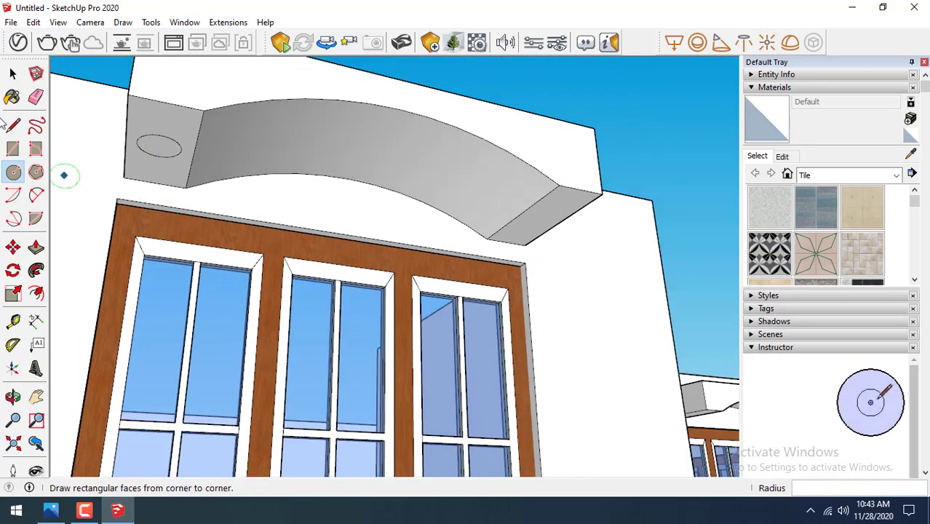
Move the new circle into its final spot at the arch end
key(m)
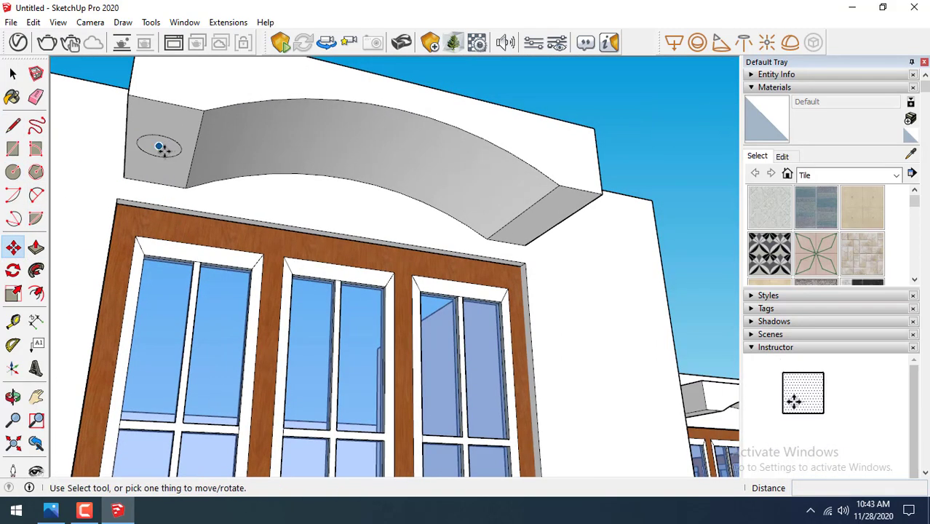
click(14, 75)
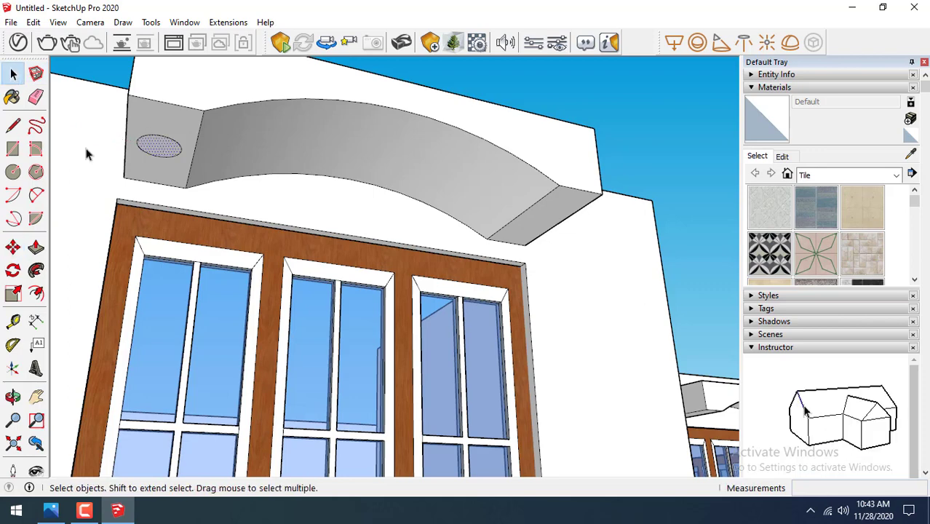
click(13, 247)
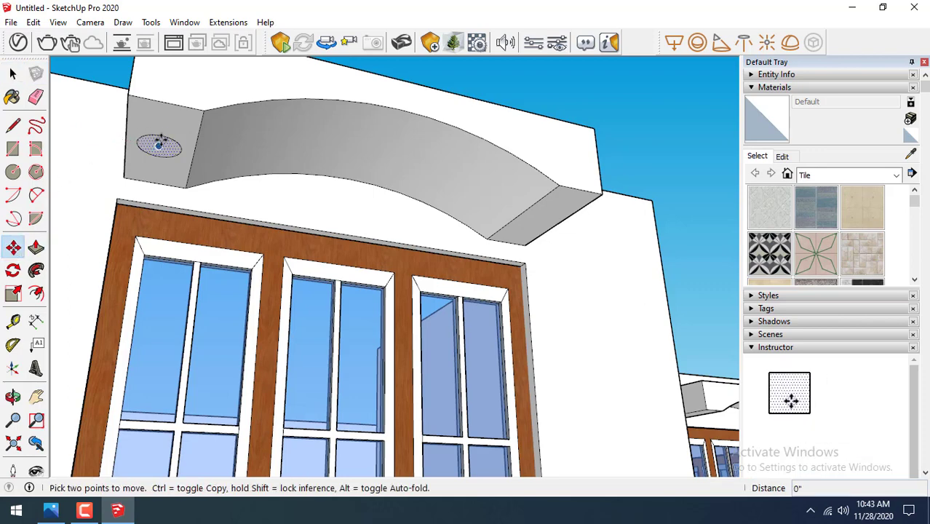
click(163, 125)
scroll(163, 124, up, 1)
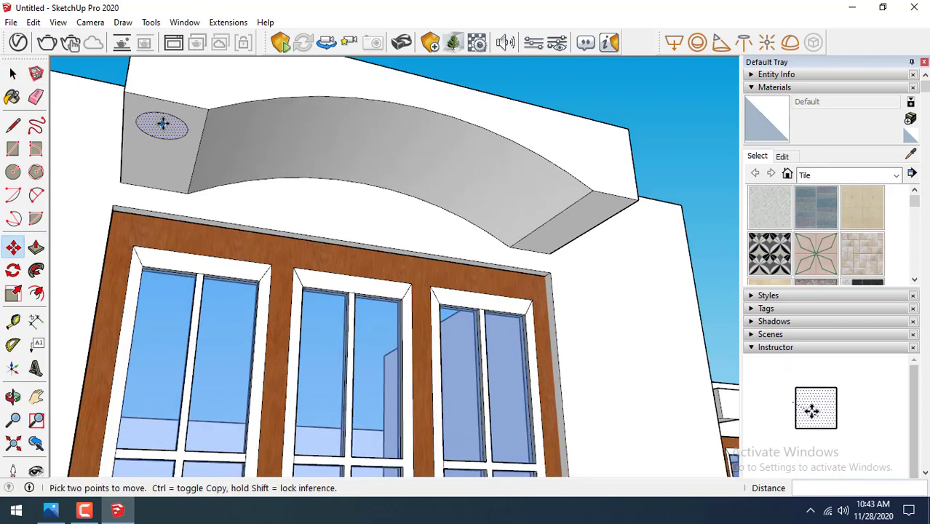
scroll(167, 125, up, 1)
scroll(79, 93, down, 1)
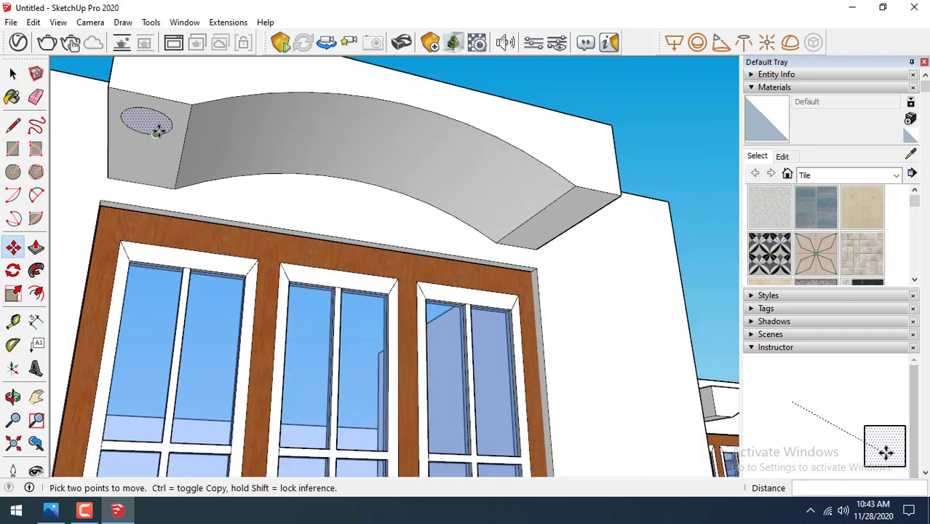
Copy the circle onto the other window's arch
click(108, 87)
key(ctrl)
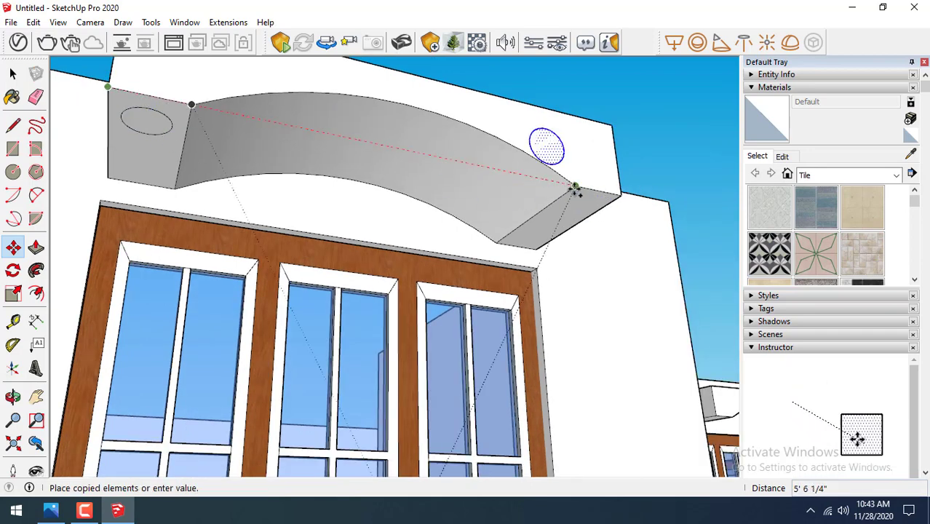
mouse_move(577, 190)
middle_down()
mouse_move(594, 194)
mouse_move(436, 191)
middle_up()
scroll(382, 100, down, 1)
scroll(394, 129, down, 2)
scroll(396, 128, down, 1)
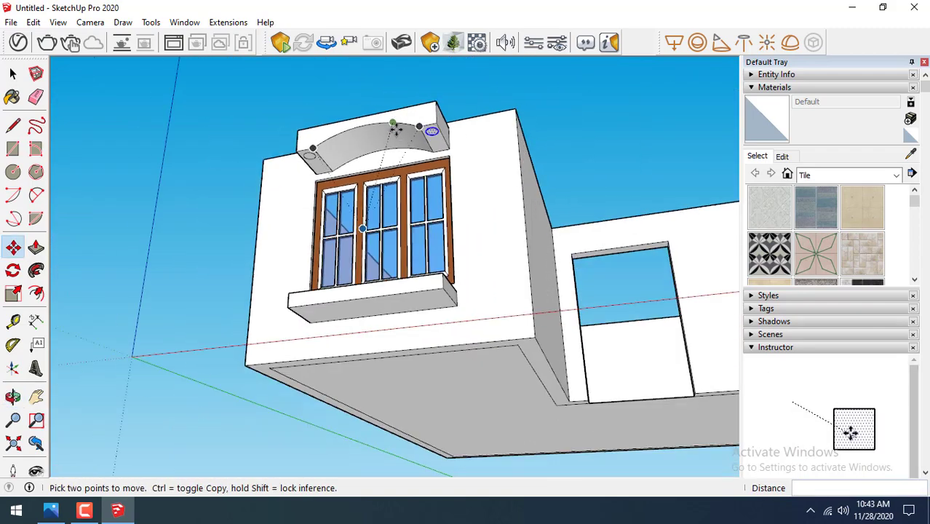
key(ctrl)
click(428, 138)
scroll(266, 210, down, 2)
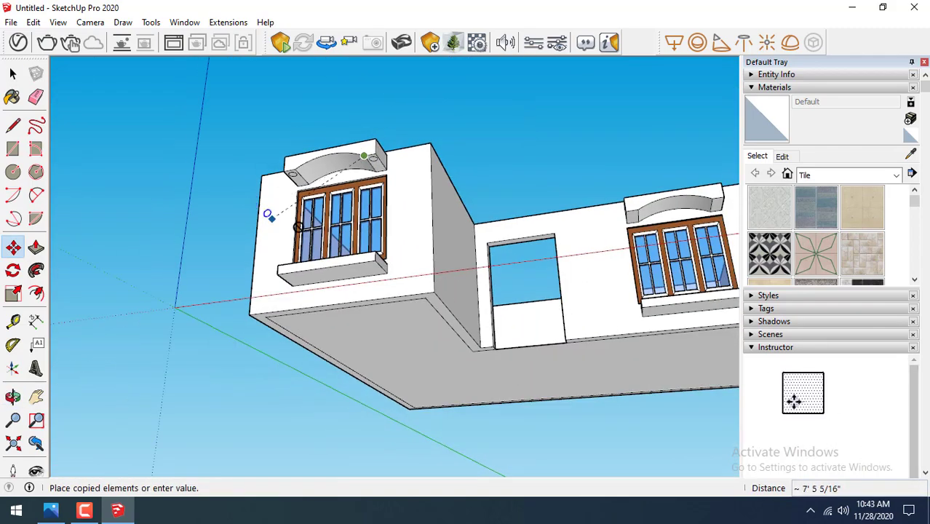
scroll(407, 219, down, 1)
scroll(565, 226, up, 2)
scroll(565, 226, up, 2)
scroll(555, 211, up, 3)
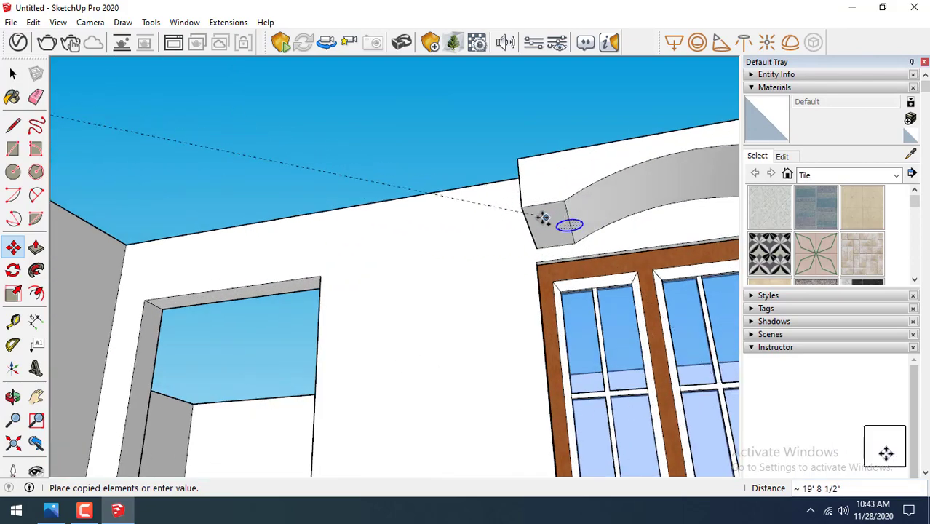
click(521, 209)
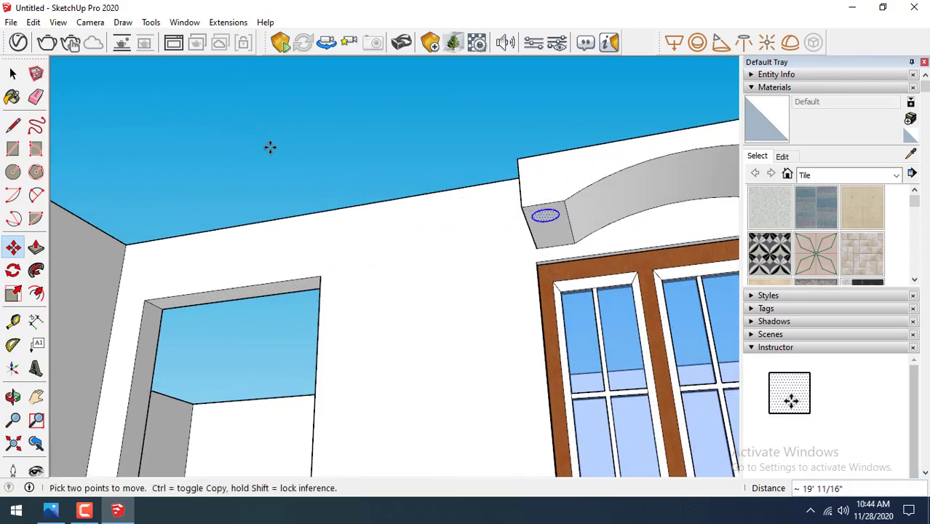
Copy a circle from the arch's left corner to its right end
scroll(270, 146, down, 1)
scroll(540, 145, down, 1)
scroll(695, 139, up, 1)
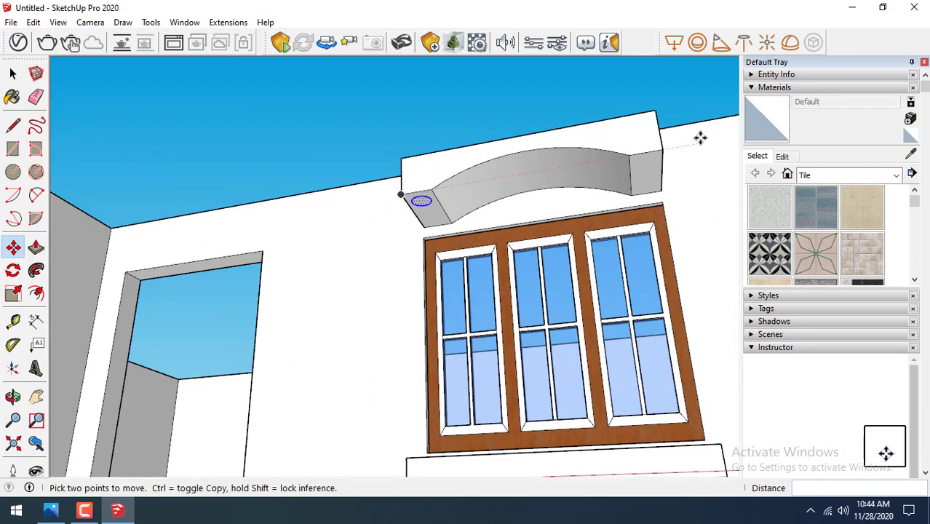
scroll(700, 139, up, 3)
click(125, 248)
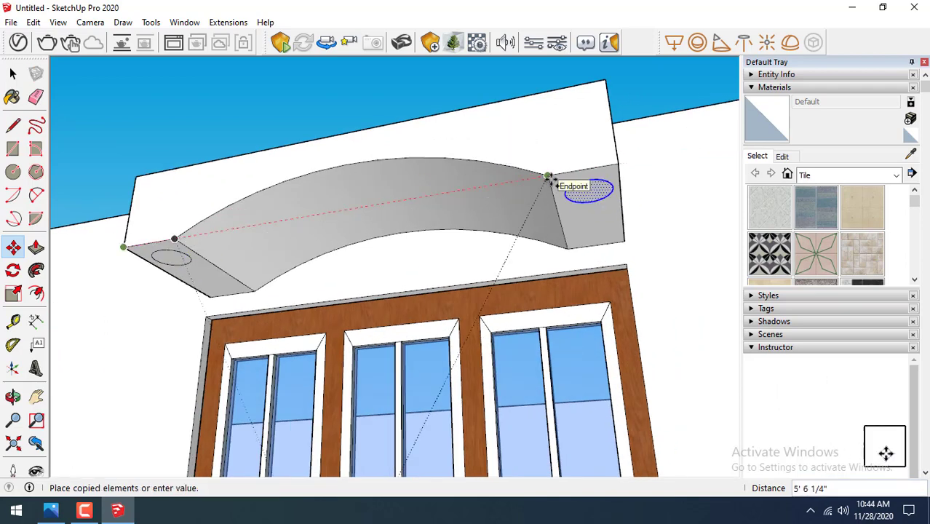
click(548, 176)
Copy another circle onto the next arch from below
scroll(282, 129, down, 3)
middle_drag(571, 156, 447, 265)
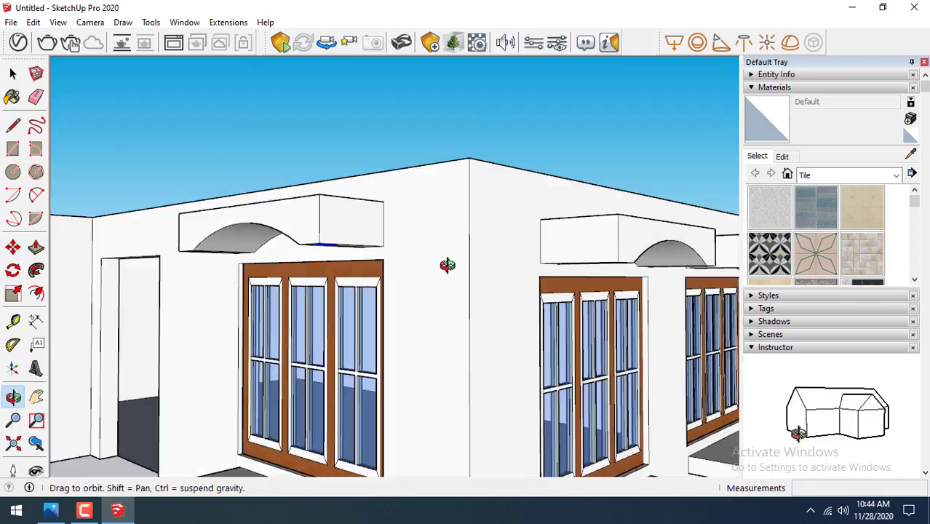
mouse_move(321, 259)
middle_down()
mouse_move(322, 135)
mouse_move(311, 190)
middle_up()
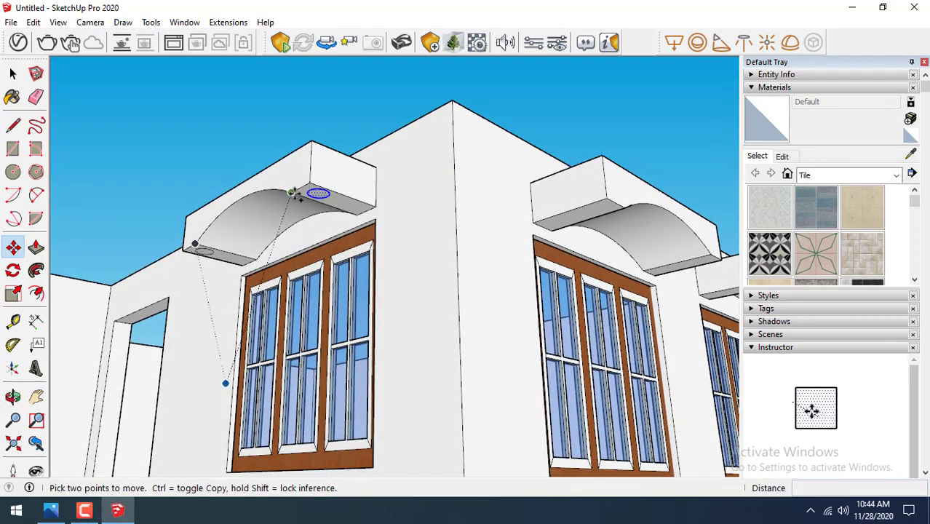
click(291, 193)
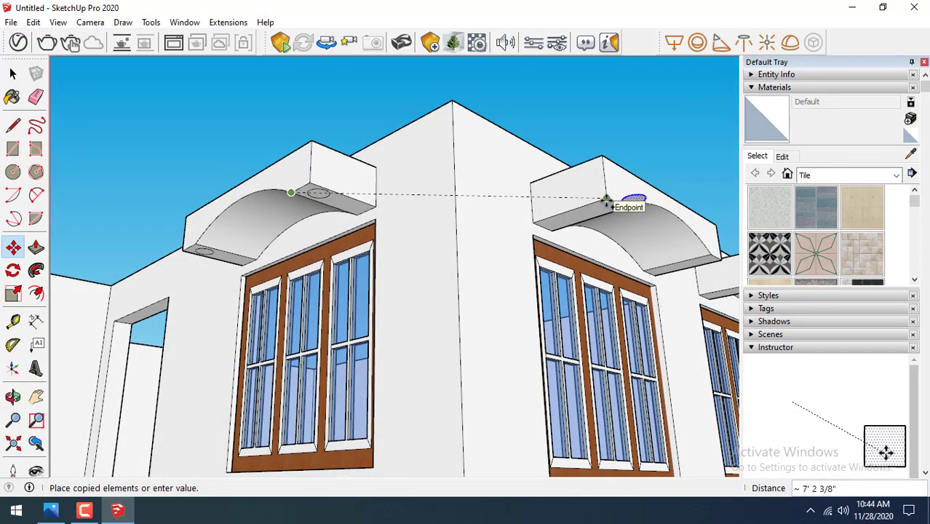
scroll(606, 201, up, 2)
scroll(606, 198, up, 2)
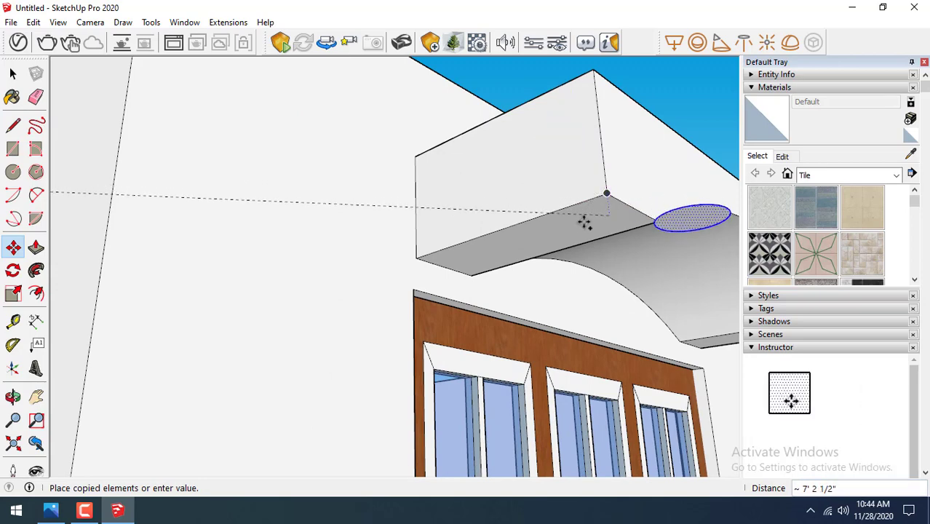
scroll(583, 219, down, 2)
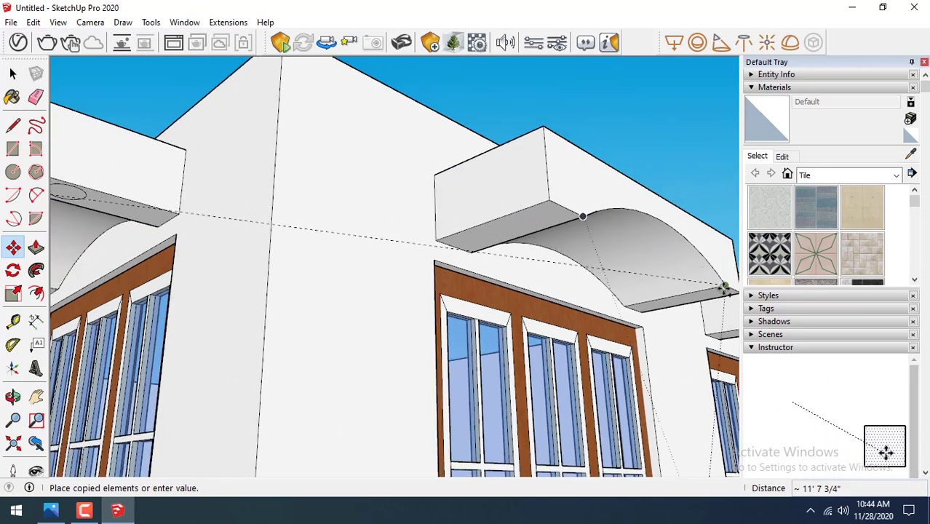
scroll(724, 290, down, 3)
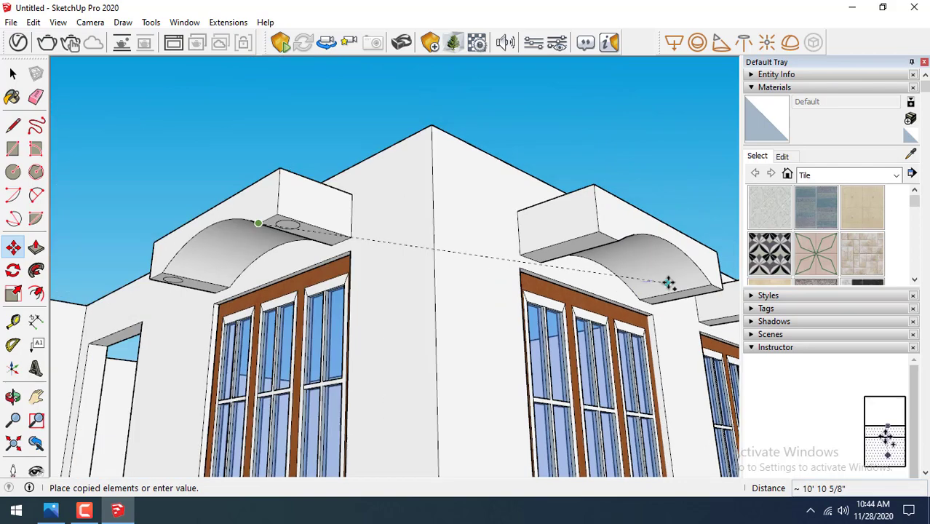
click(724, 292)
Reposition the circle so it sits on the beam's bottom face at the arch's left end
middle_drag(637, 198, 386, 183)
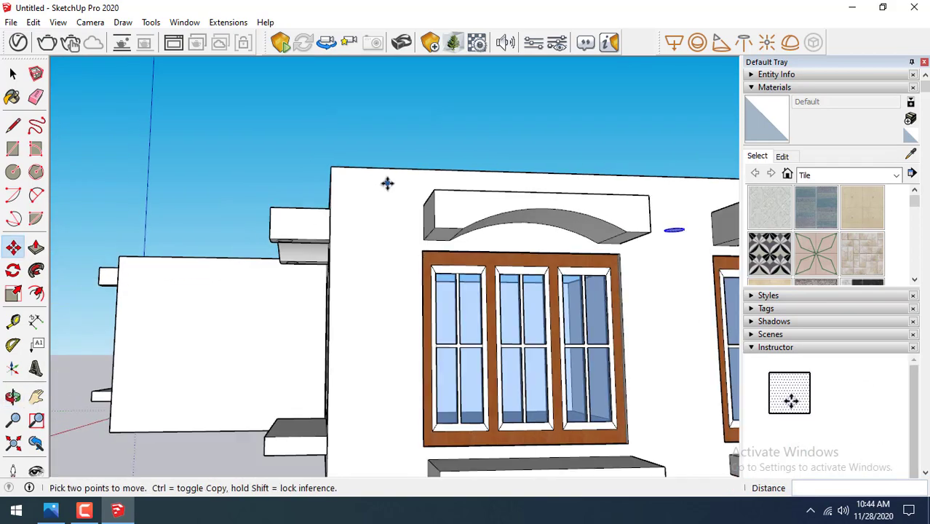
scroll(580, 219, up, 3)
click(597, 231)
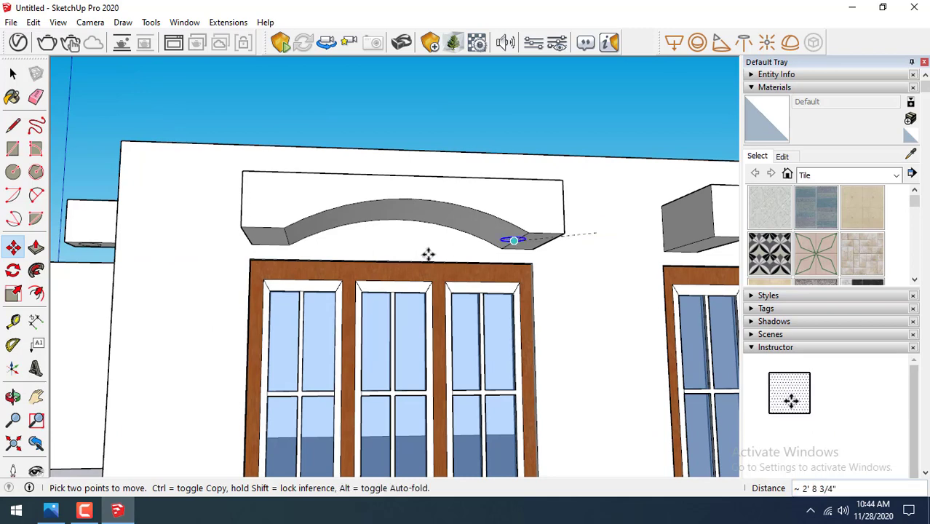
click(266, 235)
middle_drag(227, 230, 261, 155)
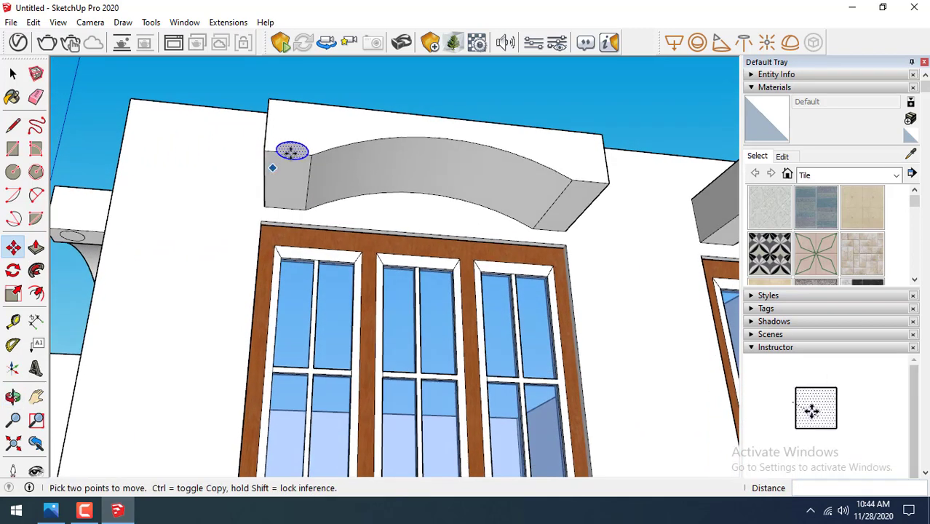
click(291, 151)
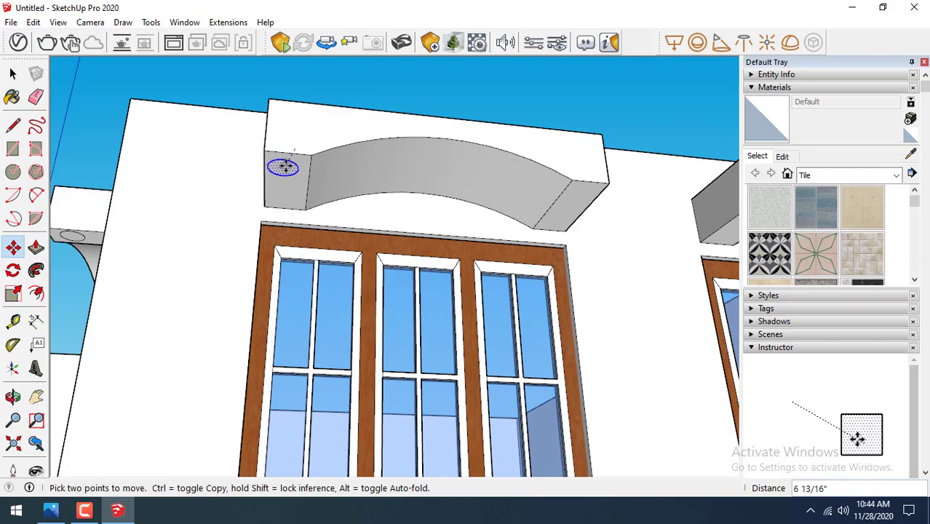
click(288, 168)
middle_drag(290, 168, 343, 235)
scroll(342, 218, up, 1)
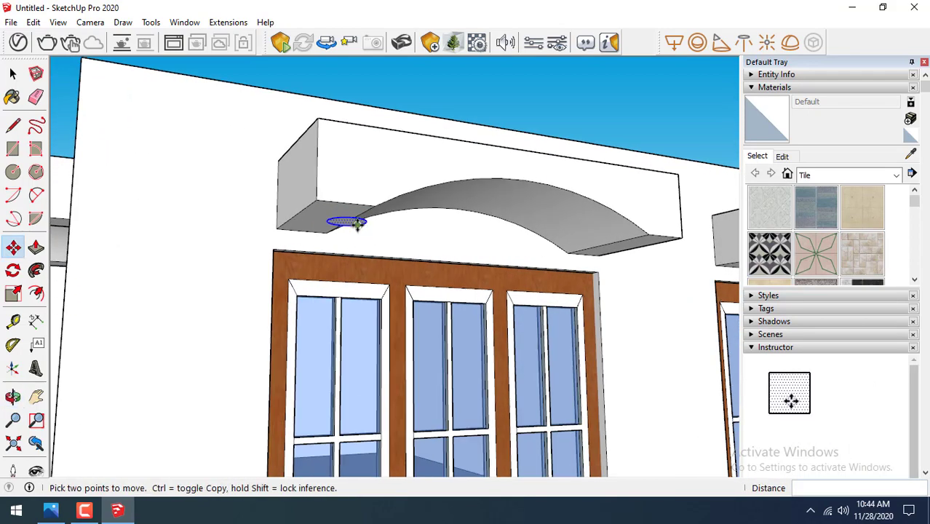
scroll(338, 217, up, 2)
click(339, 216)
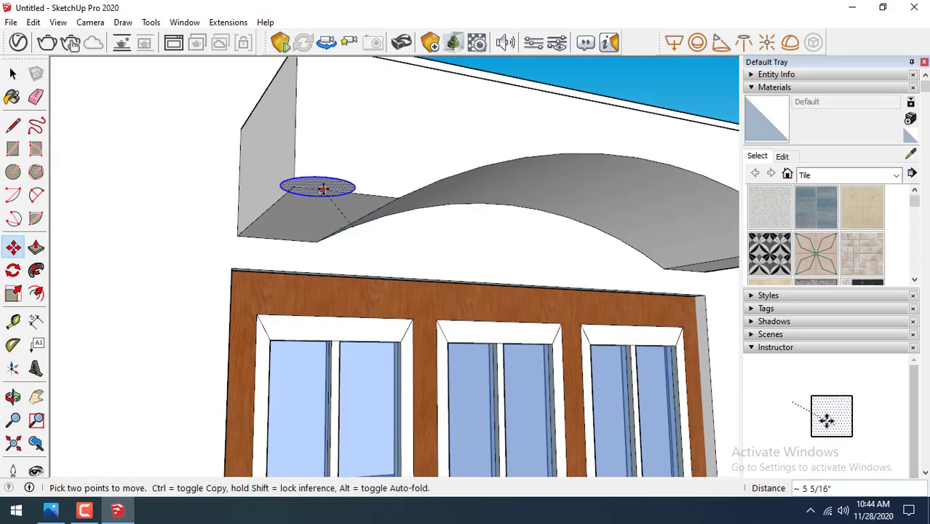
click(333, 206)
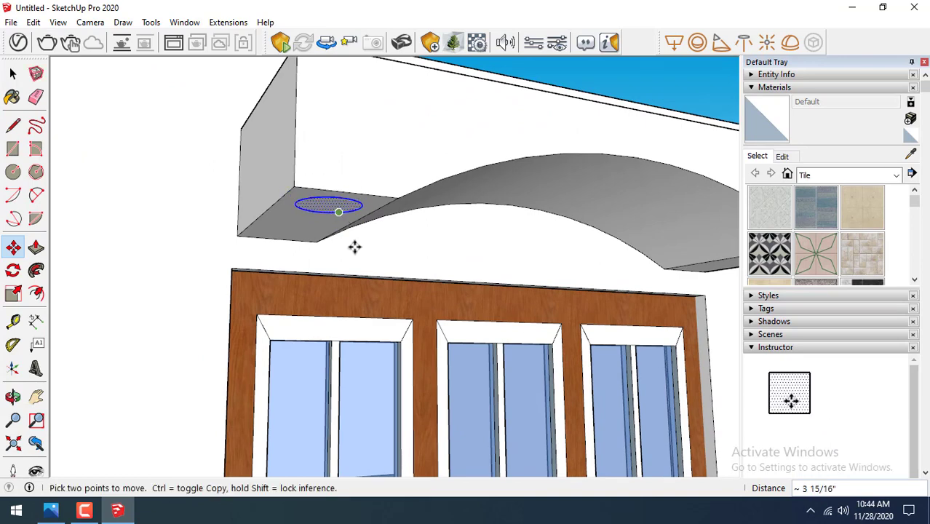
Copy the circle to the left beam's right end
middle_drag(353, 246, 220, 146)
scroll(166, 149, down, 1)
scroll(165, 149, down, 1)
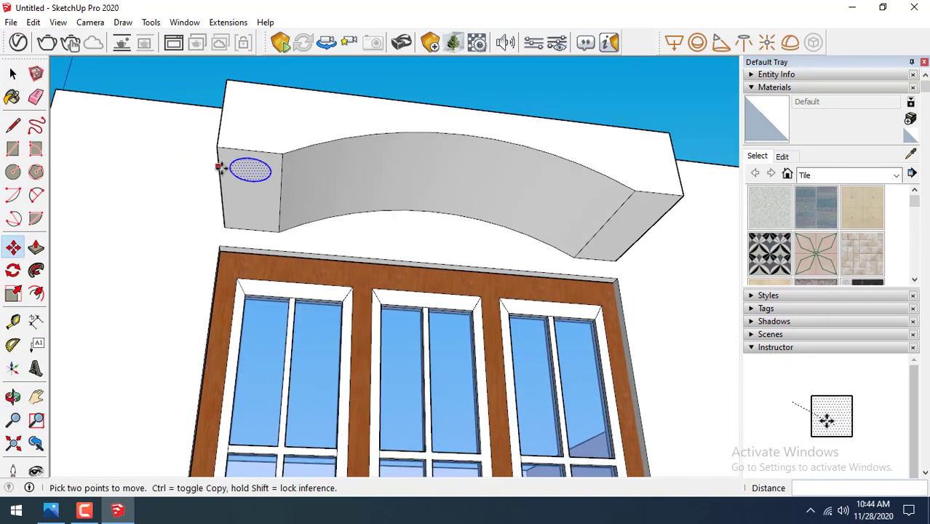
click(217, 150)
key(ctrl)
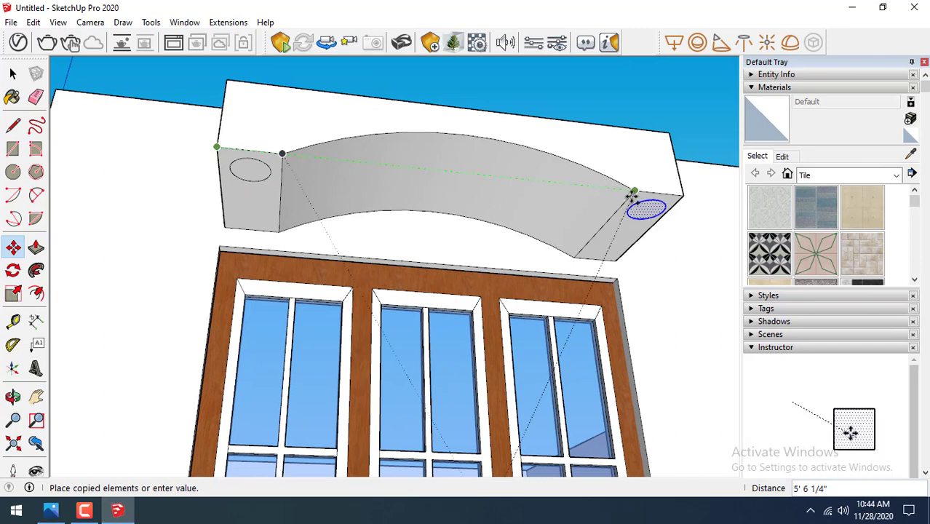
click(633, 195)
Copy circles to both ends of the right beam
scroll(233, 166, down, 2)
scroll(233, 166, down, 2)
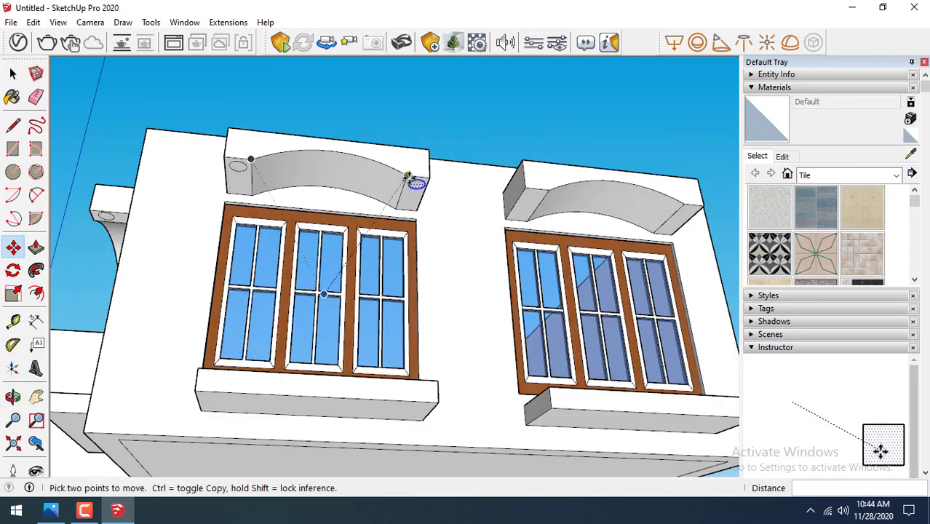
click(407, 177)
click(532, 197)
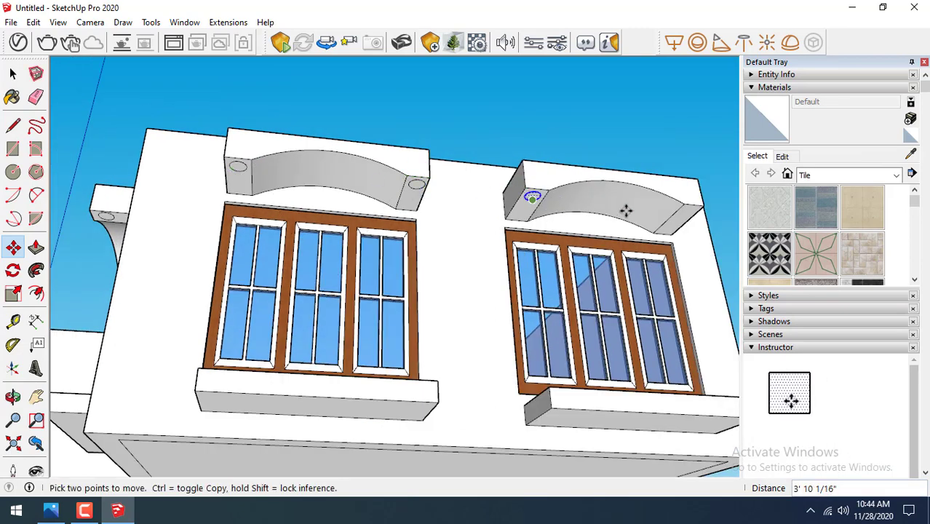
click(532, 193)
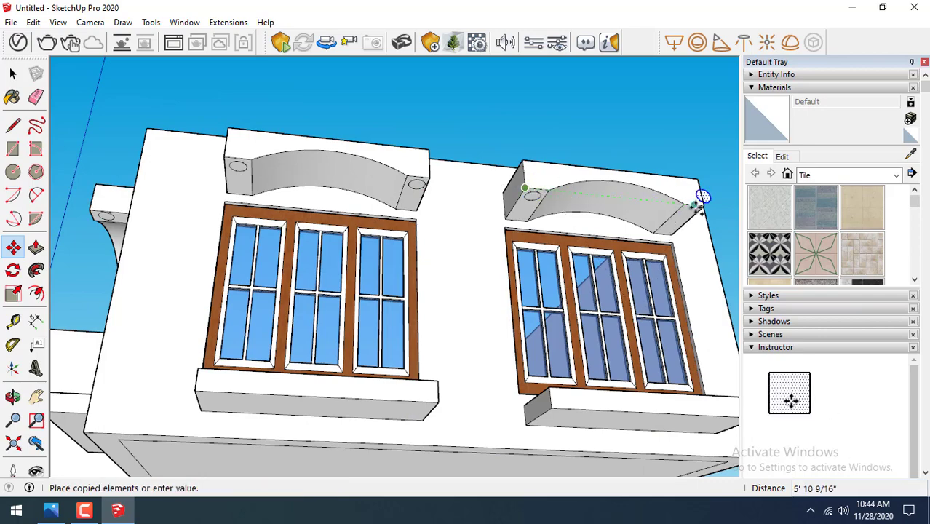
click(688, 211)
scroll(155, 216, down, 2)
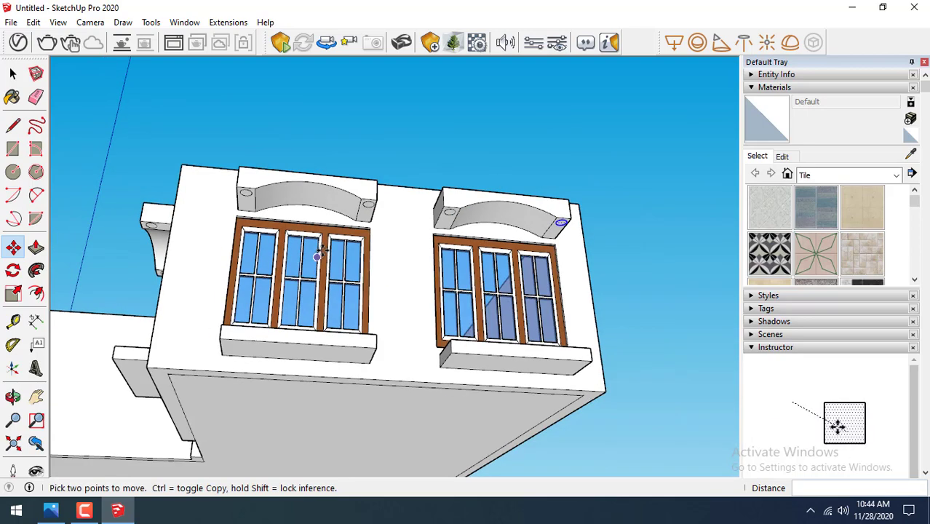
mouse_move(155, 216)
middle_down()
mouse_move(638, 294)
mouse_move(148, 151)
middle_up()
scroll(638, 294, down, 2)
scroll(147, 150, up, 1)
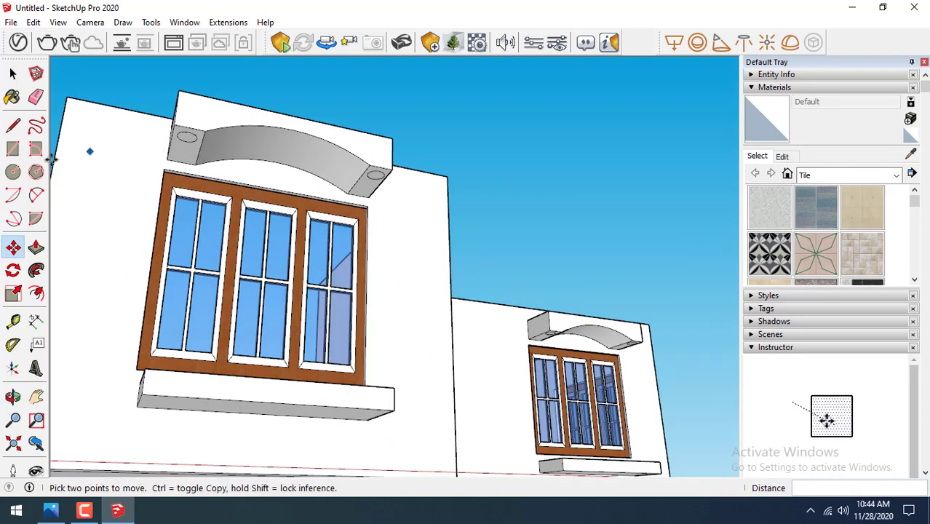
click(38, 250)
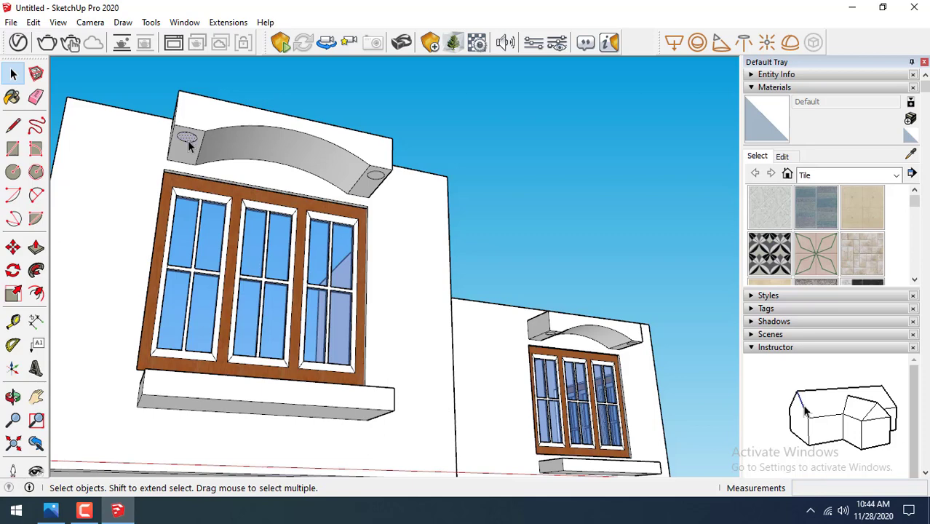
Push/Pull the first arch's two circles down to the sill as columns
click(36, 249)
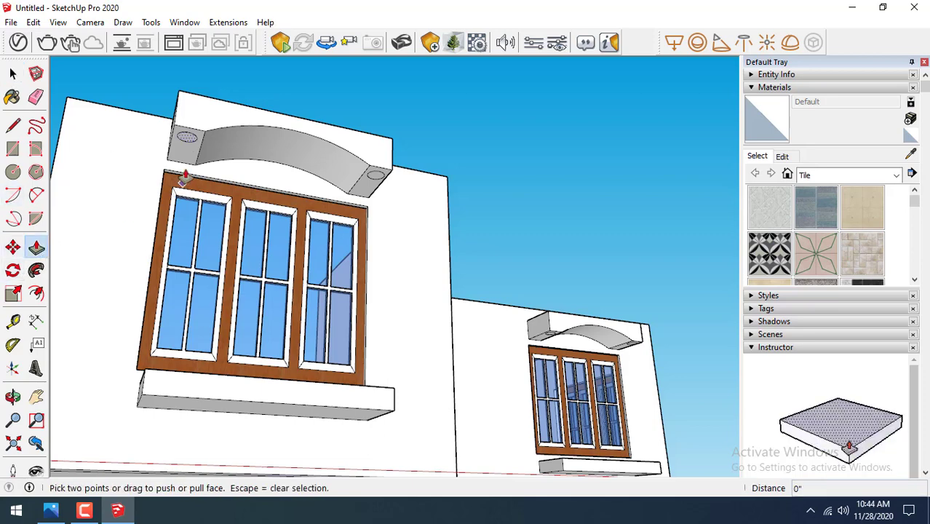
click(189, 140)
click(156, 383)
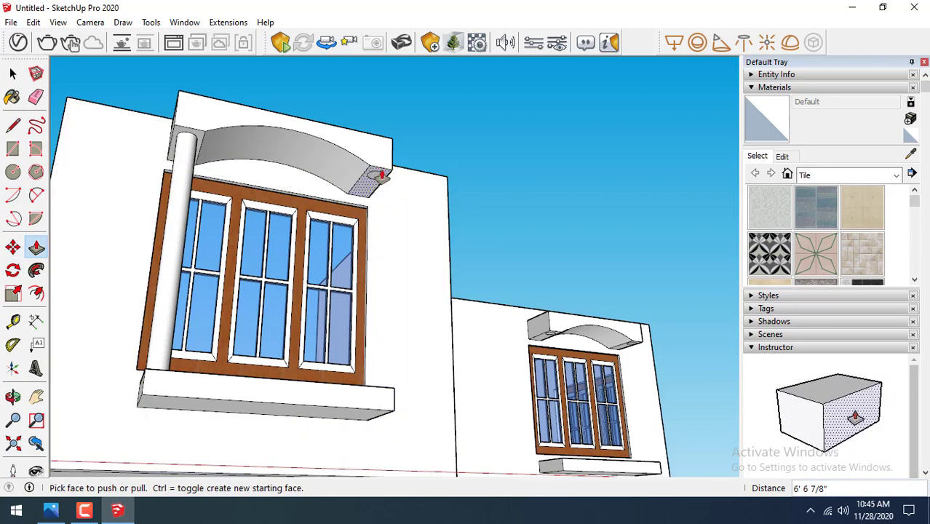
click(378, 177)
click(362, 394)
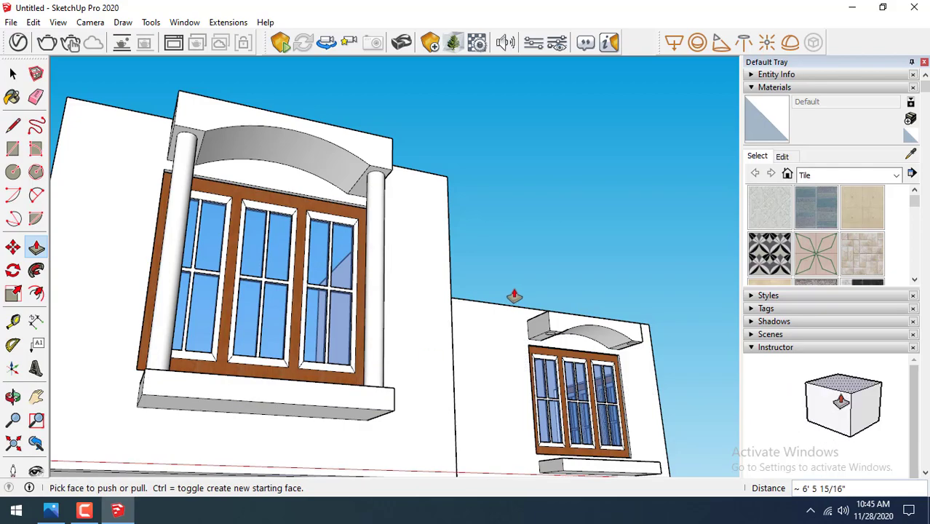
Extrude the next window's left and right circles down into columns at the sill
mouse_move(514, 295)
middle_down()
mouse_move(234, 200)
mouse_move(615, 271)
middle_up()
scroll(615, 271, up, 3)
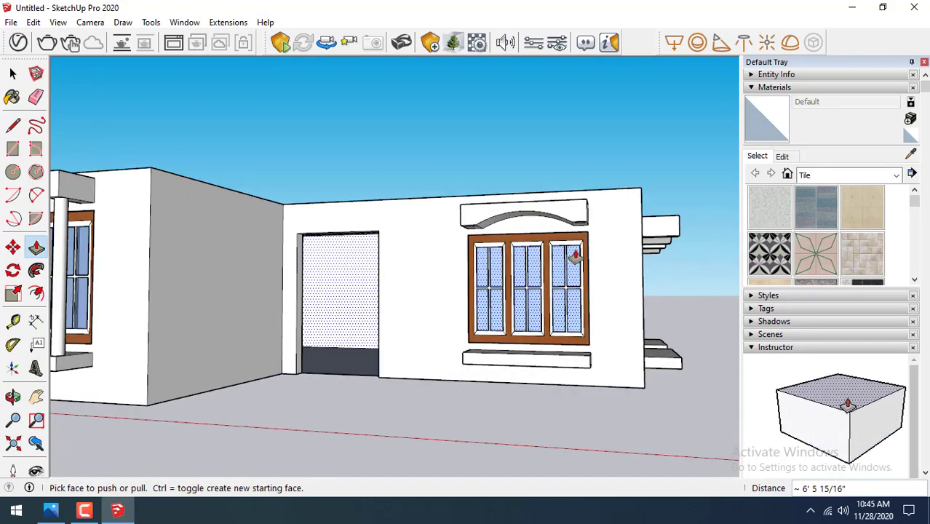
scroll(571, 254, up, 3)
middle_drag(403, 264, 441, 194)
scroll(441, 195, up, 3)
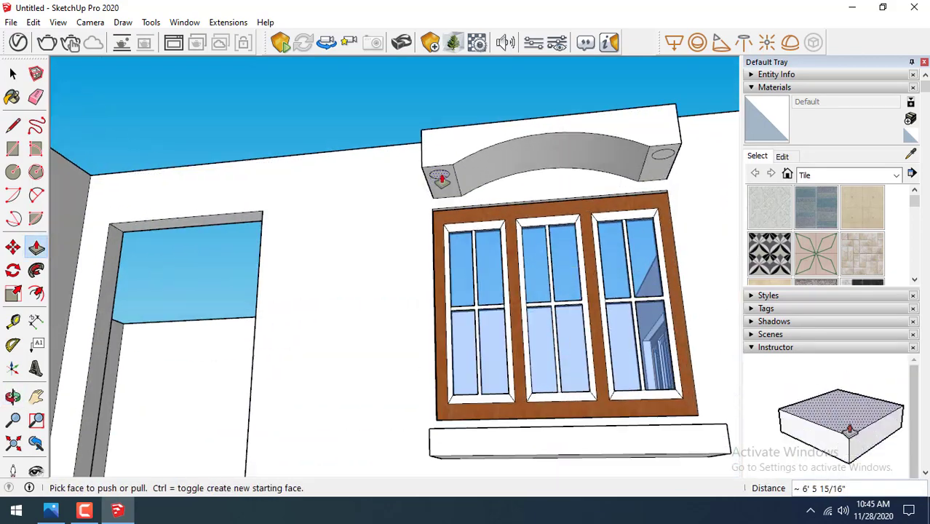
click(441, 178)
click(449, 438)
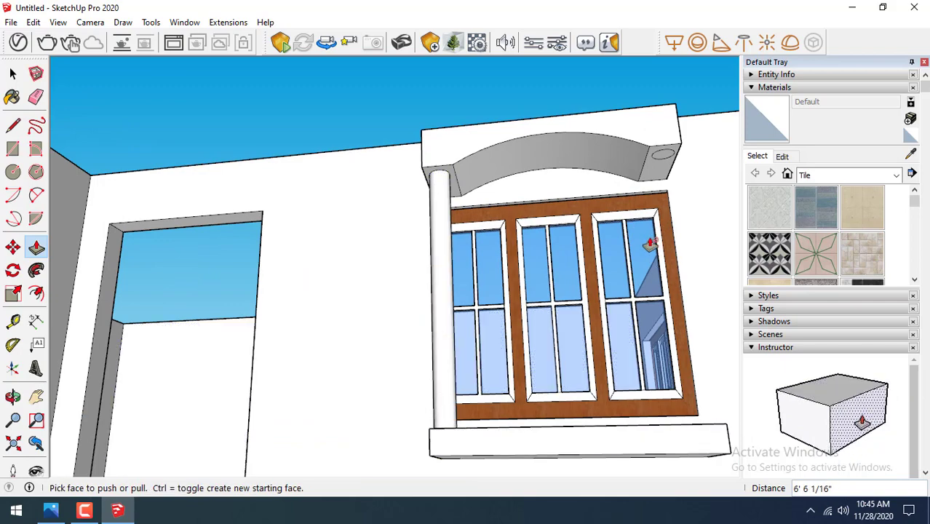
click(663, 154)
click(706, 447)
Pull the third arch's two circles down to the sill as columns
scroll(291, 156, down, 3)
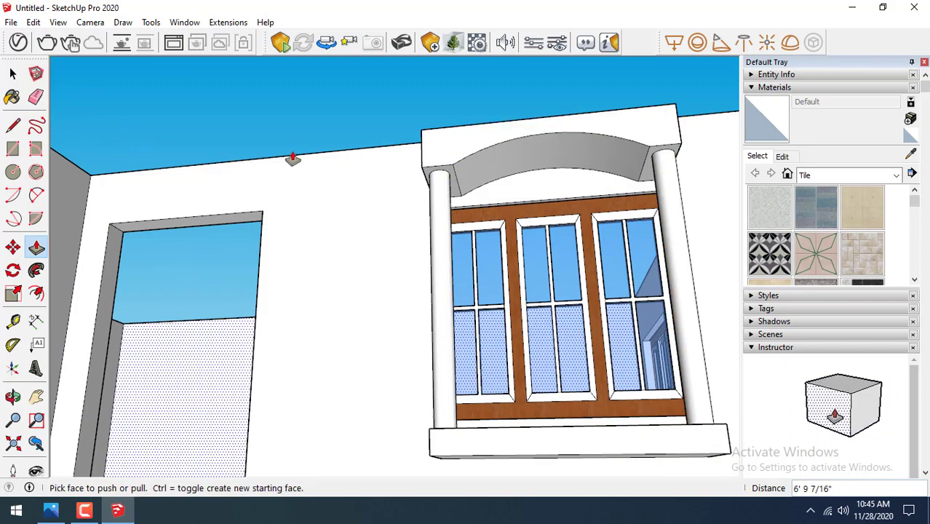
mouse_move(292, 156)
middle_down()
mouse_move(264, 131)
mouse_move(361, 219)
mouse_move(197, 239)
middle_up()
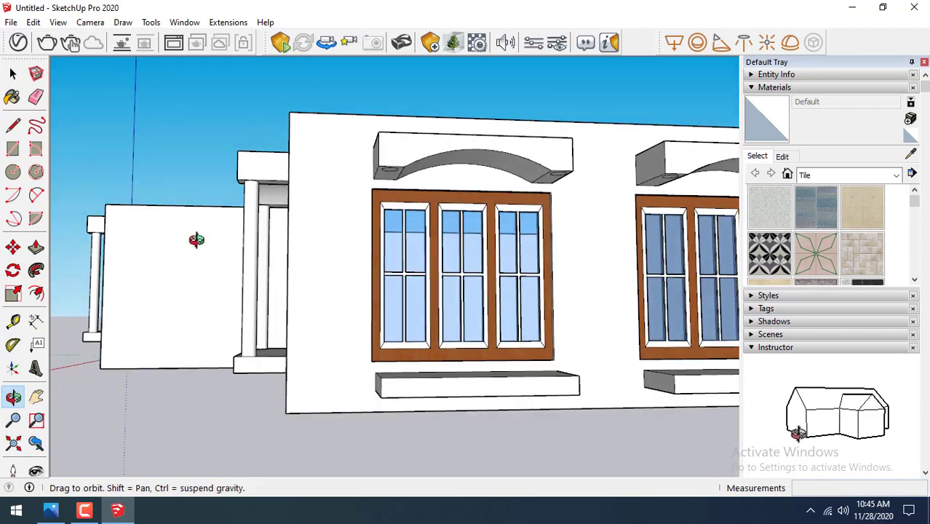
scroll(349, 214, up, 3)
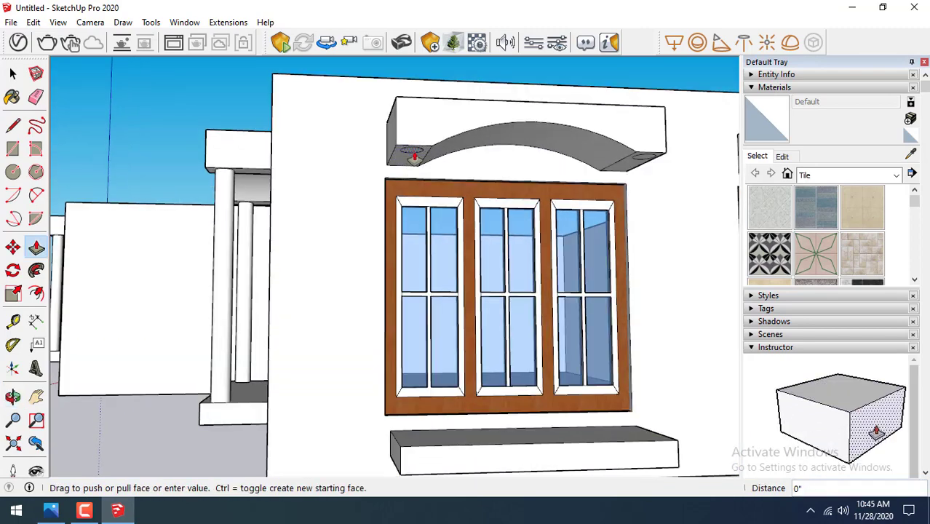
click(414, 156)
click(409, 437)
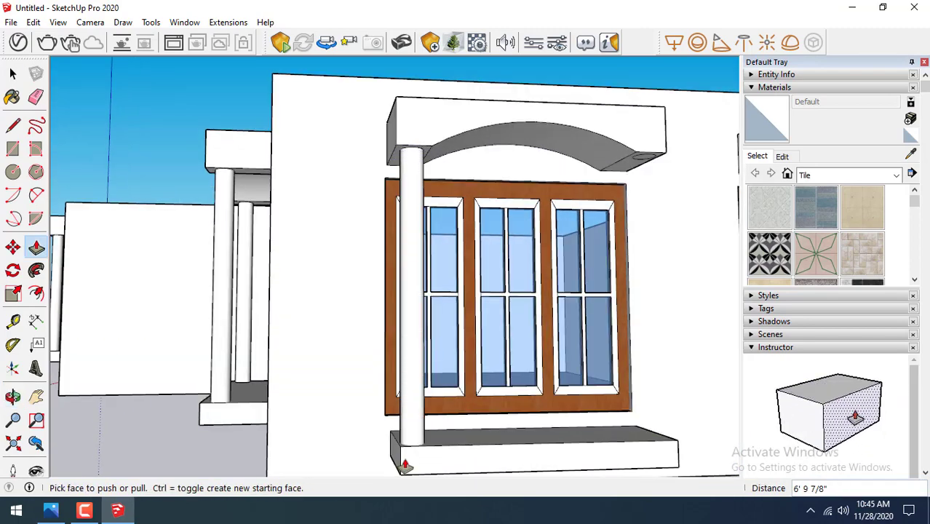
click(645, 160)
click(638, 448)
Extrude the last arch's two circles down to the sill as columns
scroll(582, 291, down, 3)
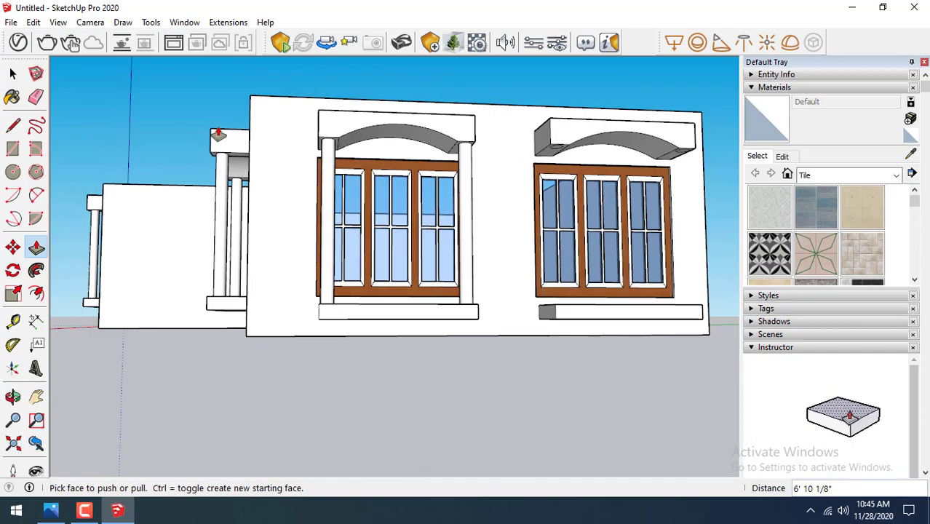
scroll(531, 193, down, 2)
middle_drag(531, 193, 370, 175)
scroll(385, 146, up, 2)
scroll(380, 183, up, 2)
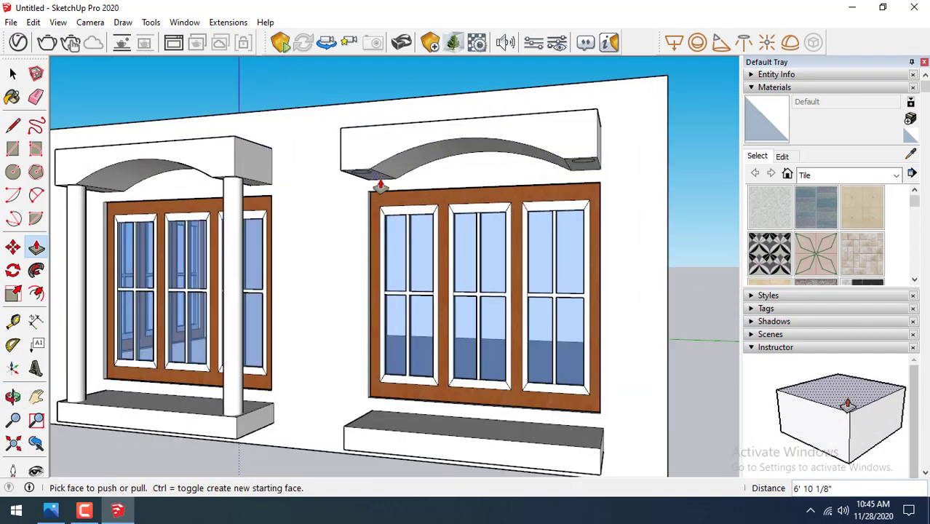
scroll(394, 160, up, 2)
click(391, 152)
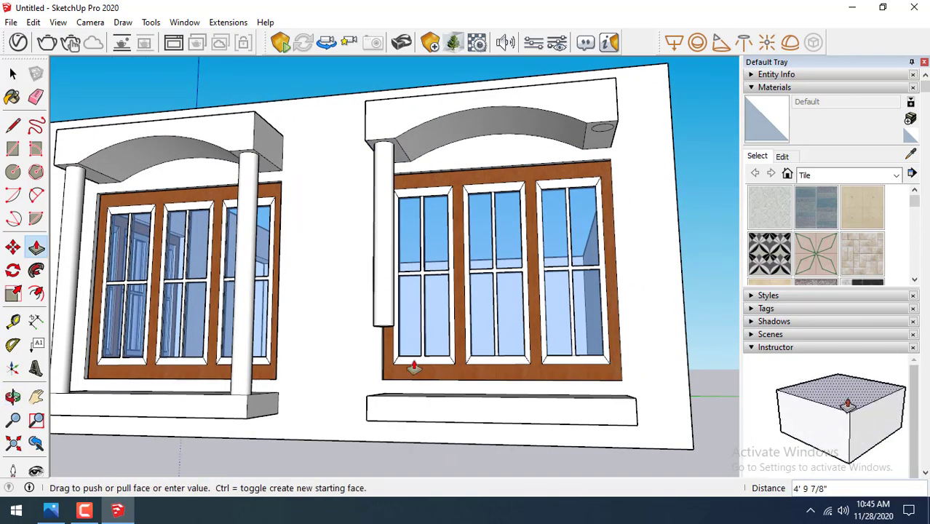
click(408, 407)
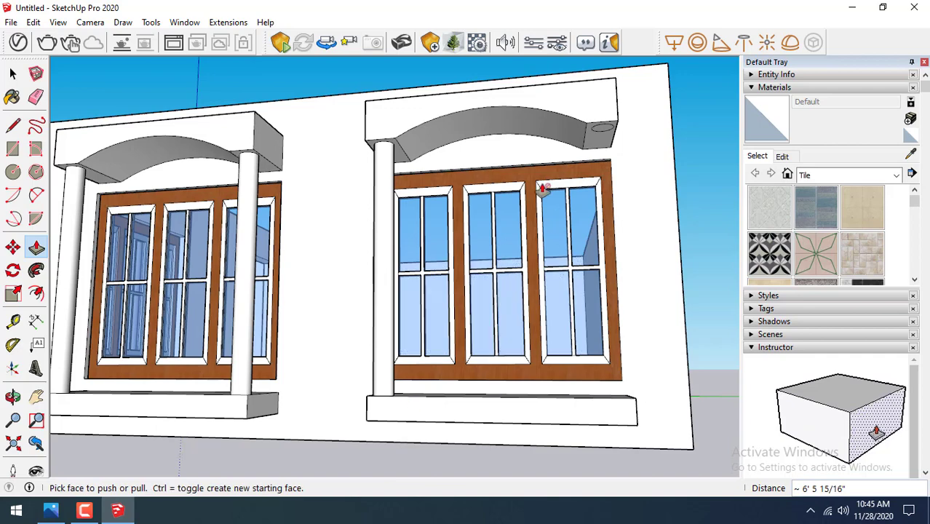
click(606, 131)
click(617, 411)
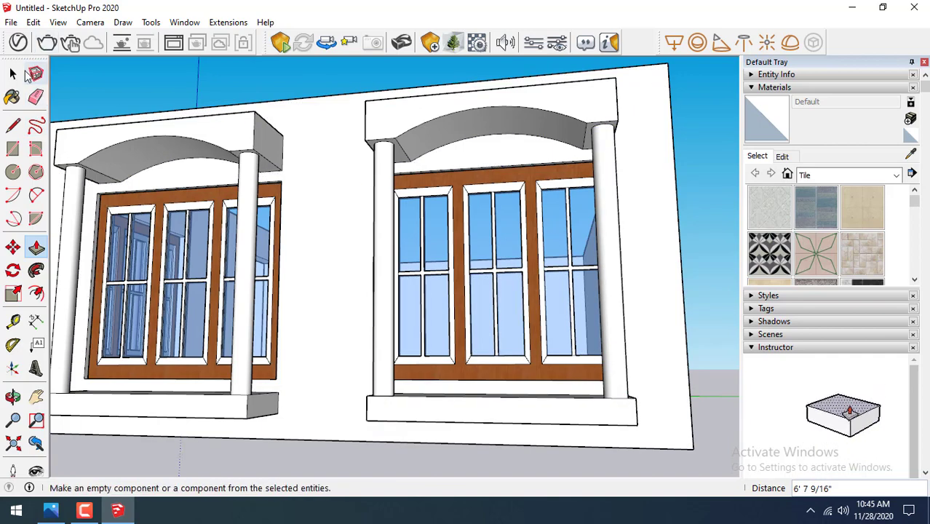
click(12, 74)
middle_drag(305, 86, 161, 202)
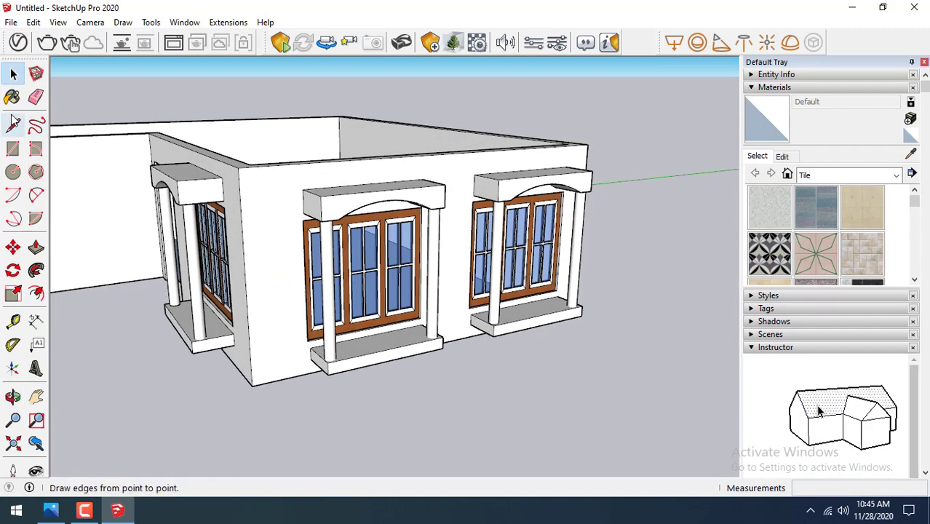
click(12, 99)
Pick Color A08 from the Colors collection and paint the right window's header dark red
click(832, 180)
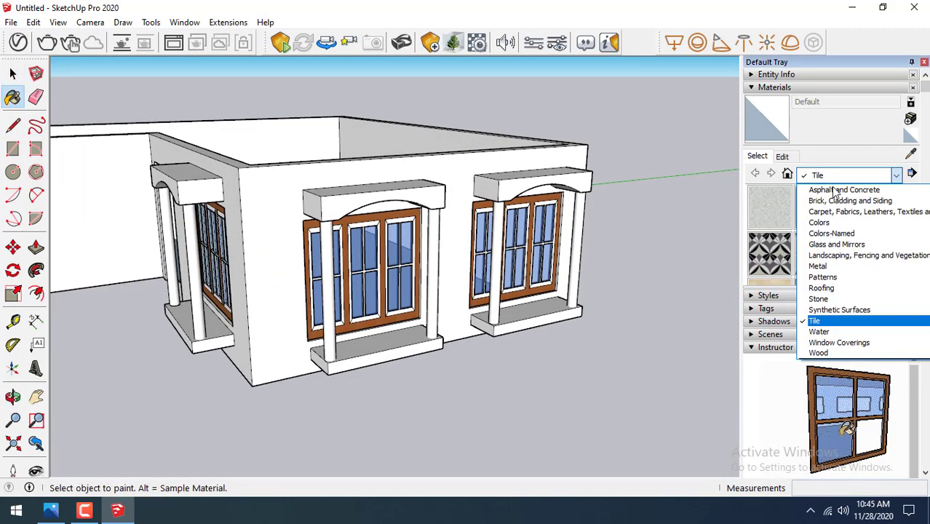
click(815, 224)
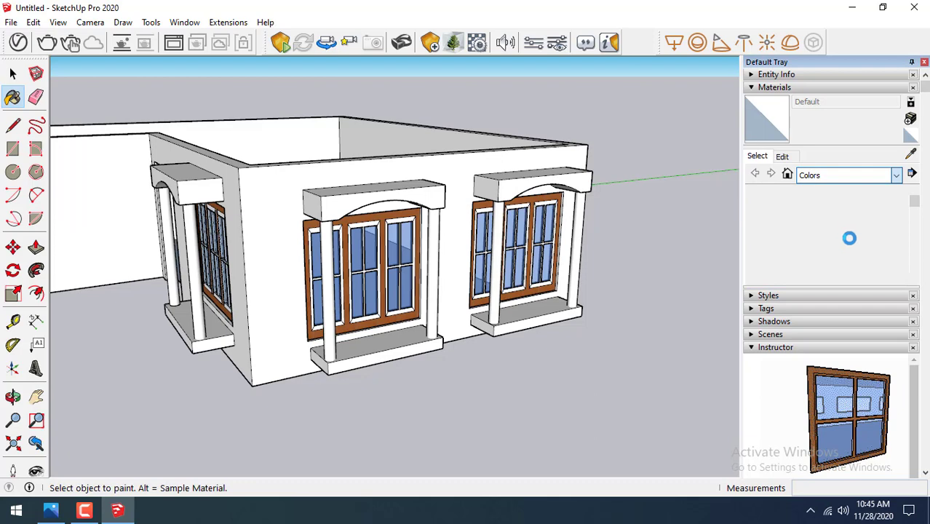
click(796, 284)
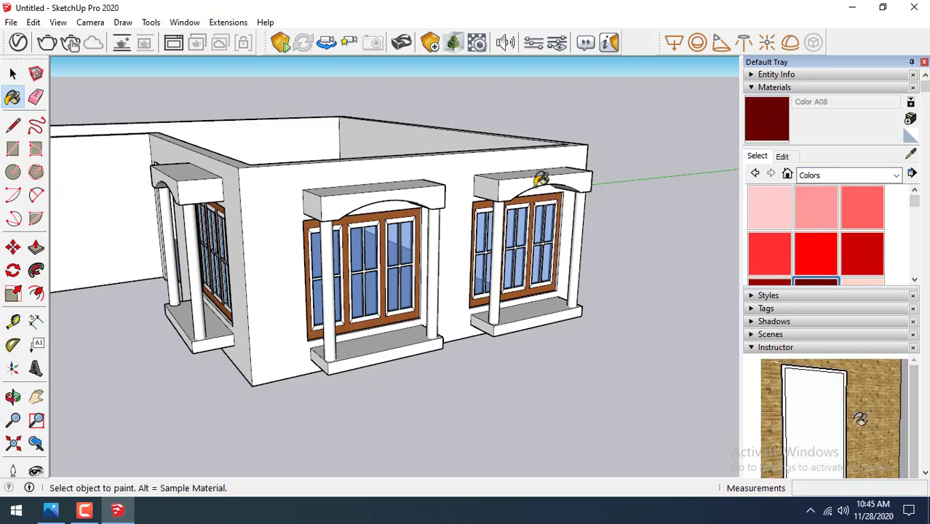
click(509, 184)
Paint the front window's sill face and arched header dark red
mouse_move(495, 184)
middle_down()
mouse_move(592, 182)
mouse_move(455, 199)
middle_up()
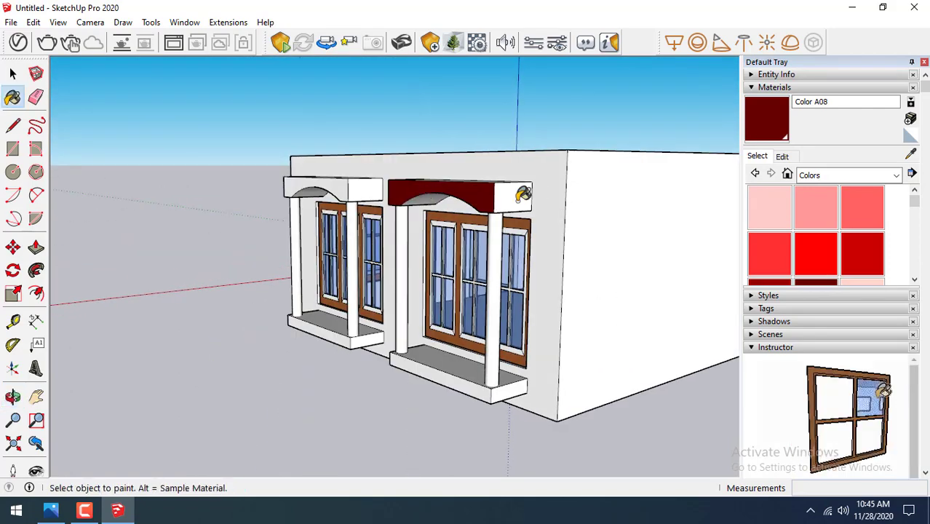
middle_drag(452, 393, 567, 373)
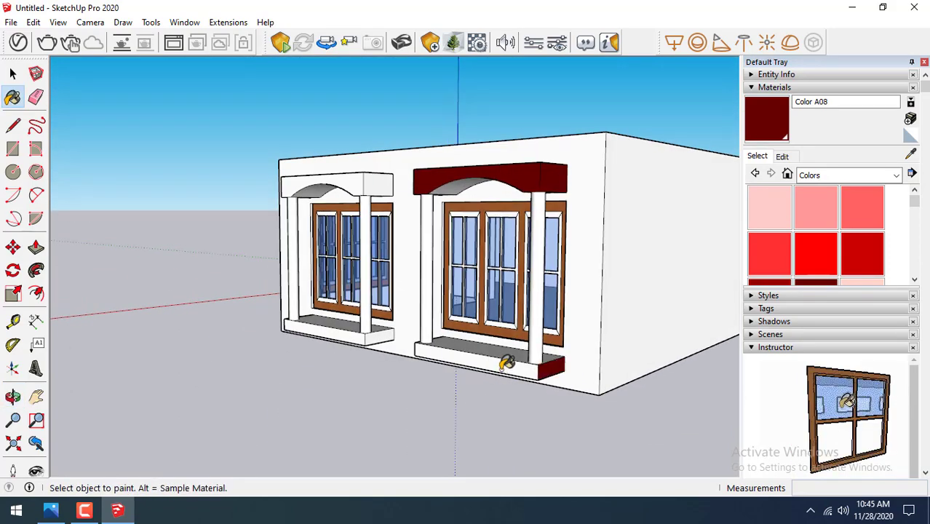
mouse_move(507, 362)
middle_down()
mouse_move(498, 357)
mouse_move(556, 318)
middle_up()
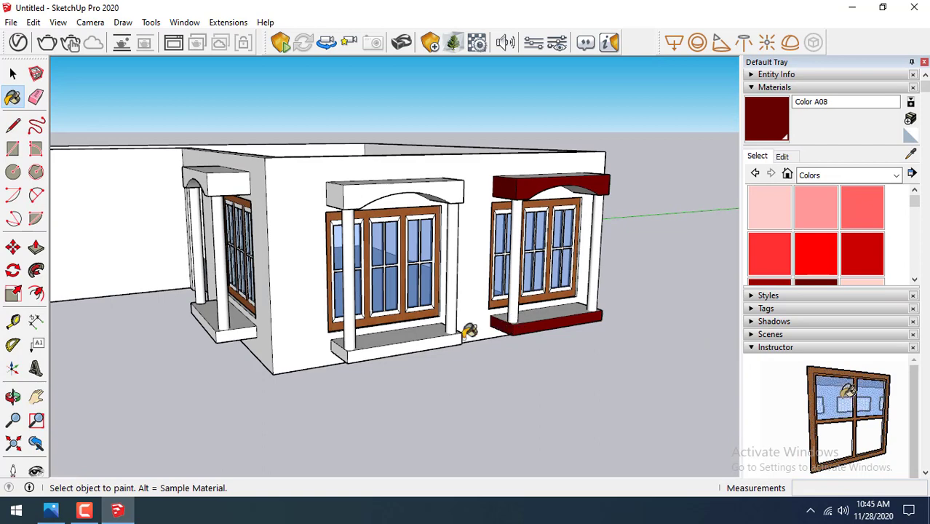
click(446, 344)
click(444, 187)
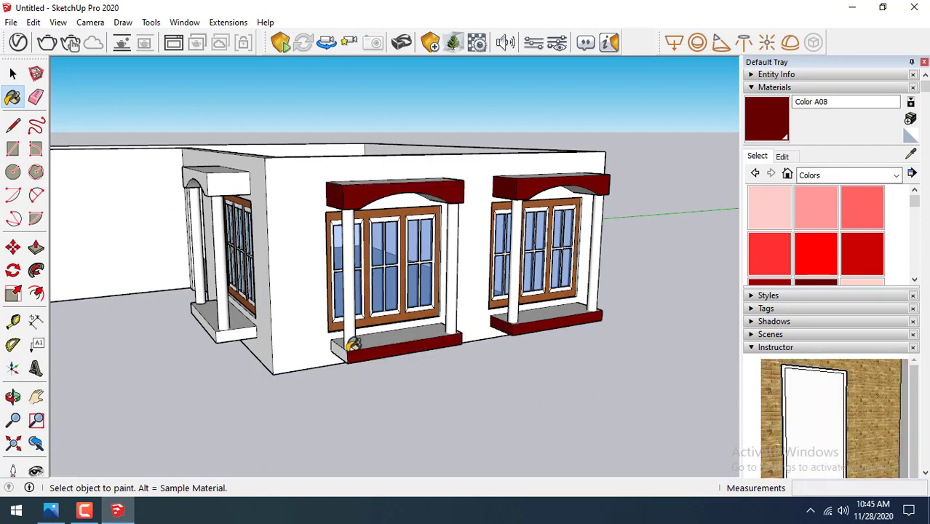
Paint the side-wall window's header and the next window's arched header dark red
middle_drag(346, 348, 386, 340)
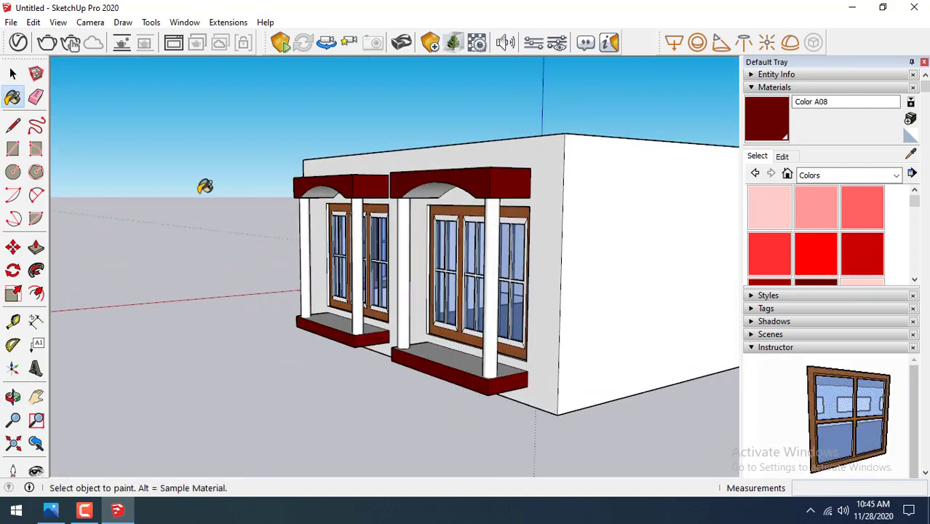
mouse_move(205, 187)
middle_down()
mouse_move(611, 210)
mouse_move(370, 233)
mouse_move(370, 178)
middle_up()
click(397, 197)
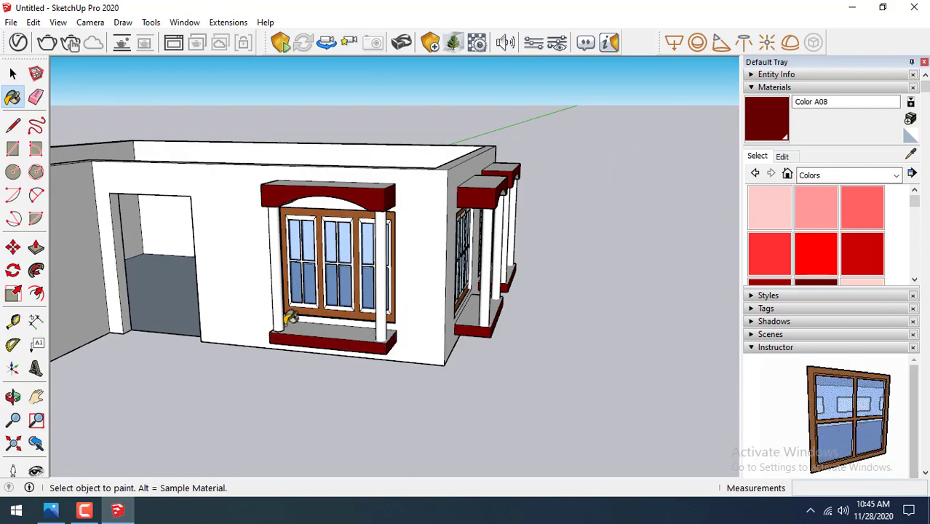
middle_drag(290, 317, 476, 295)
scroll(550, 229, up, 4)
mouse_move(551, 228)
middle_down()
mouse_move(303, 234)
mouse_move(329, 170)
middle_up()
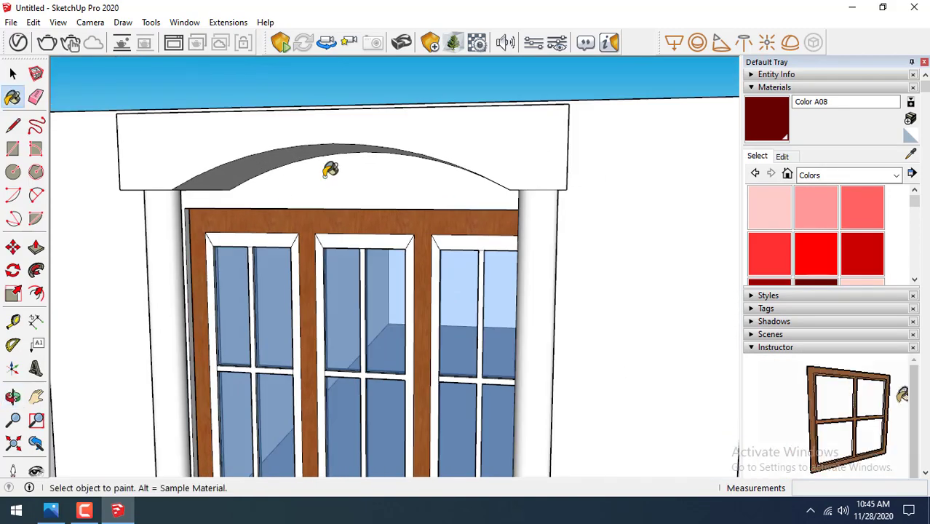
click(399, 138)
Orbit around the front wall and doorway, then return to the Select tool
scroll(450, 144, down, 3)
mouse_move(550, 156)
middle_down()
mouse_move(453, 169)
mouse_move(322, 156)
middle_up()
scroll(329, 141, down, 3)
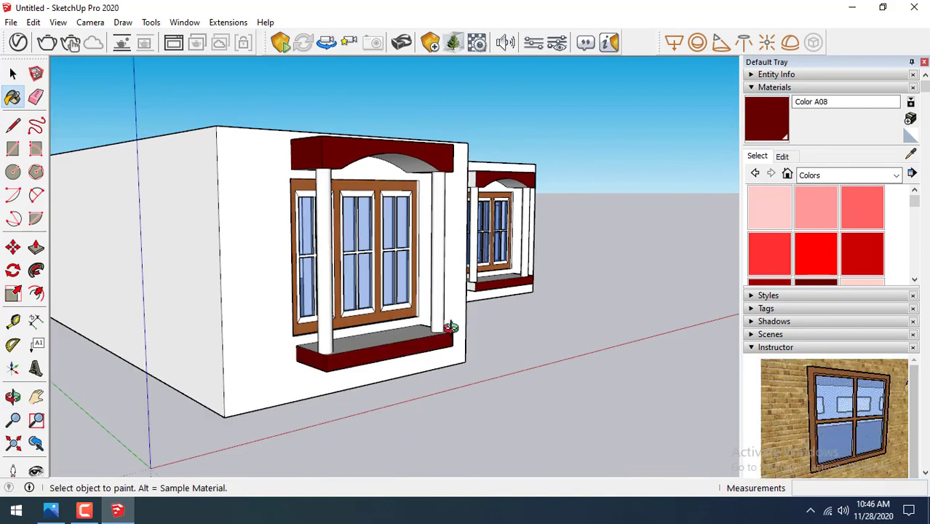
middle_drag(446, 321, 91, 338)
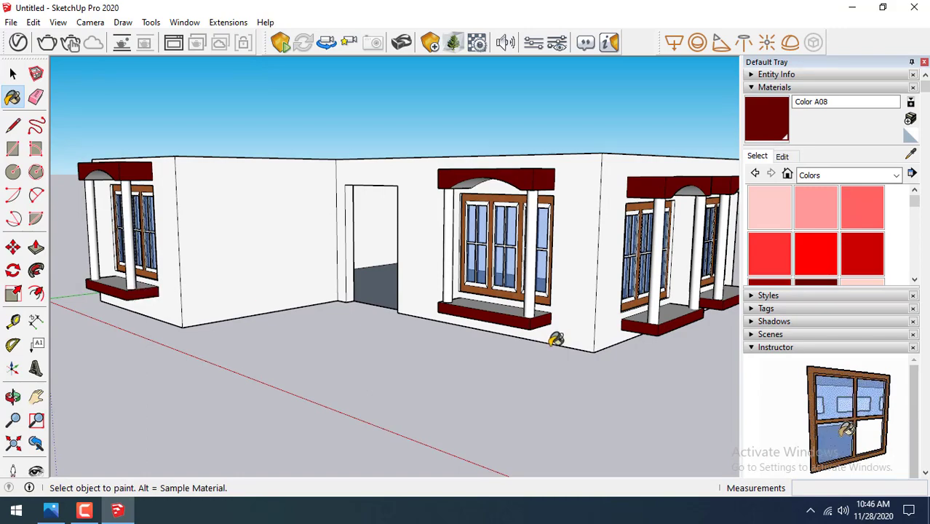
mouse_move(524, 297)
middle_down()
mouse_move(601, 272)
mouse_move(380, 222)
mouse_move(530, 250)
mouse_move(436, 278)
mouse_move(504, 297)
middle_up()
scroll(435, 277, up, 2)
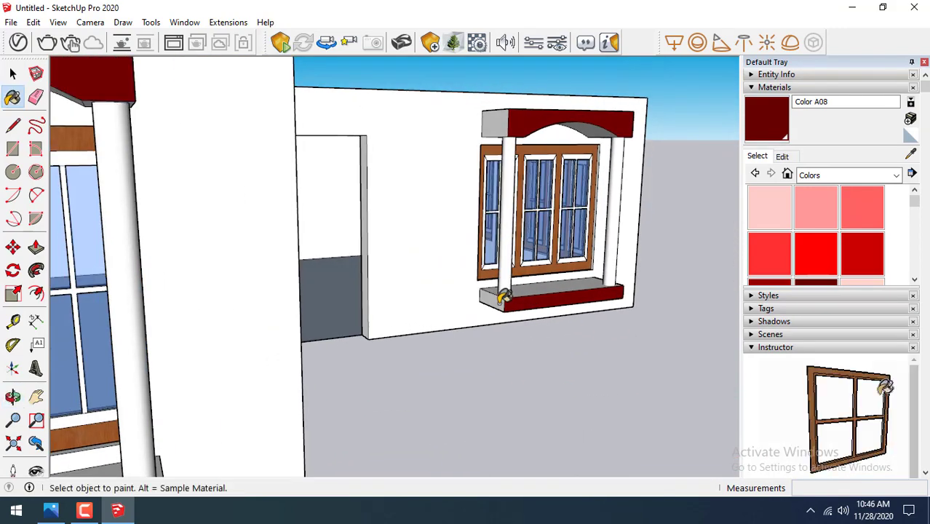
scroll(361, 257, down, 5)
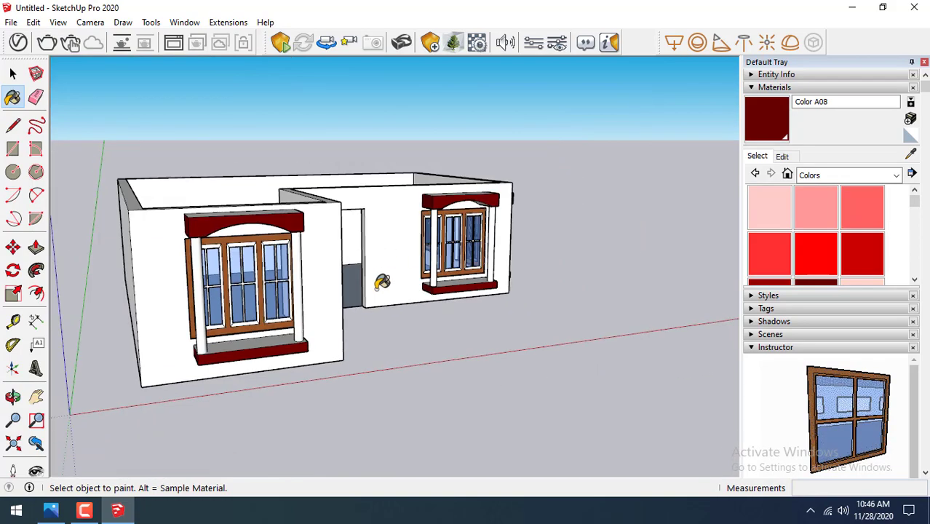
mouse_move(380, 275)
middle_down()
mouse_move(619, 193)
mouse_move(316, 183)
mouse_move(465, 178)
middle_up()
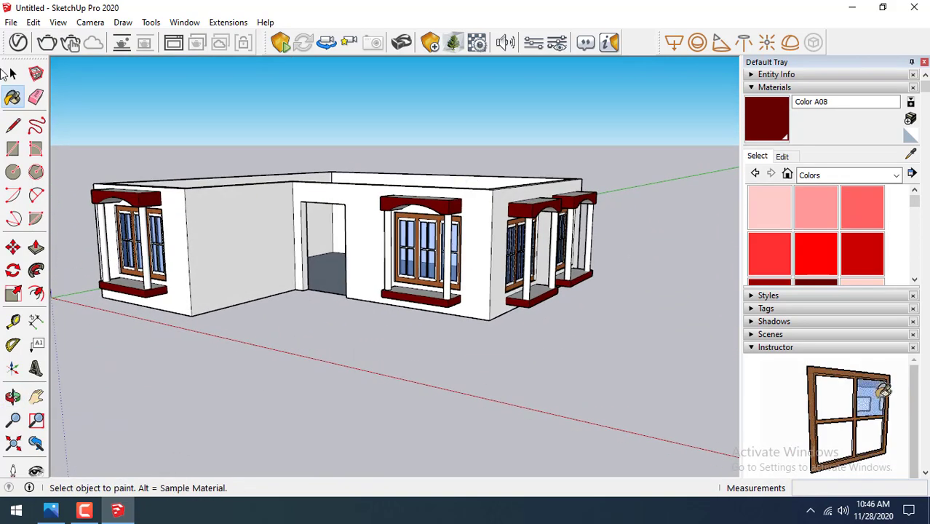
click(12, 76)
mouse_move(244, 125)
middle_down()
mouse_move(207, 137)
mouse_move(327, 137)
middle_up()
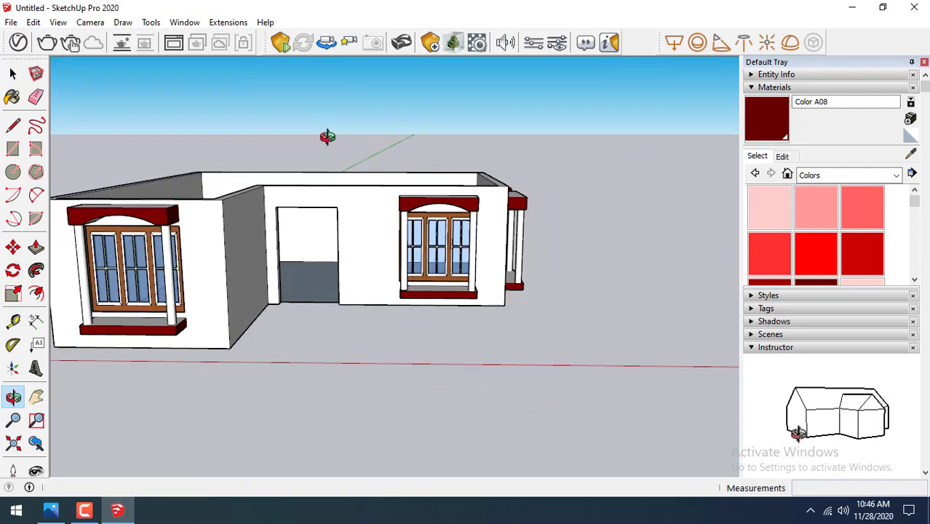
Import the porta+4 door model from the door folder and place it in the doorway
scroll(151, 177, up, 2)
click(11, 22)
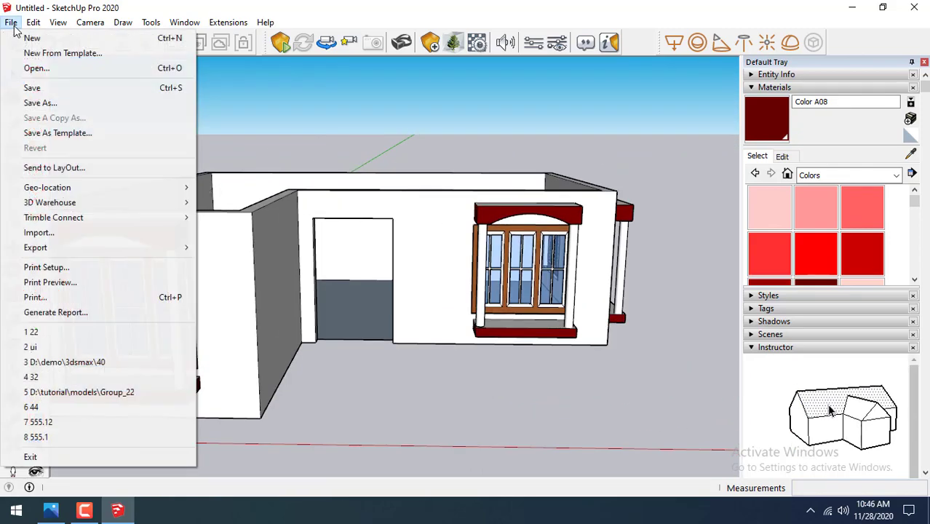
click(58, 230)
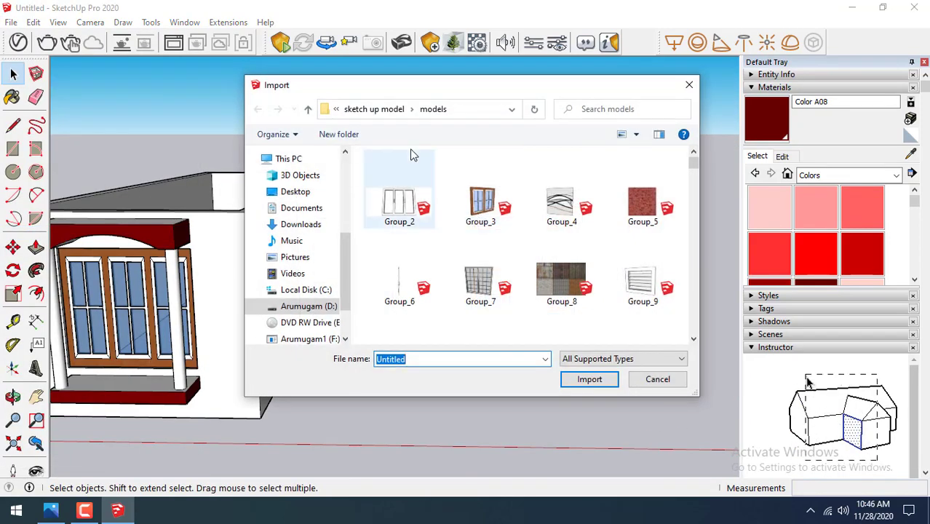
click(374, 109)
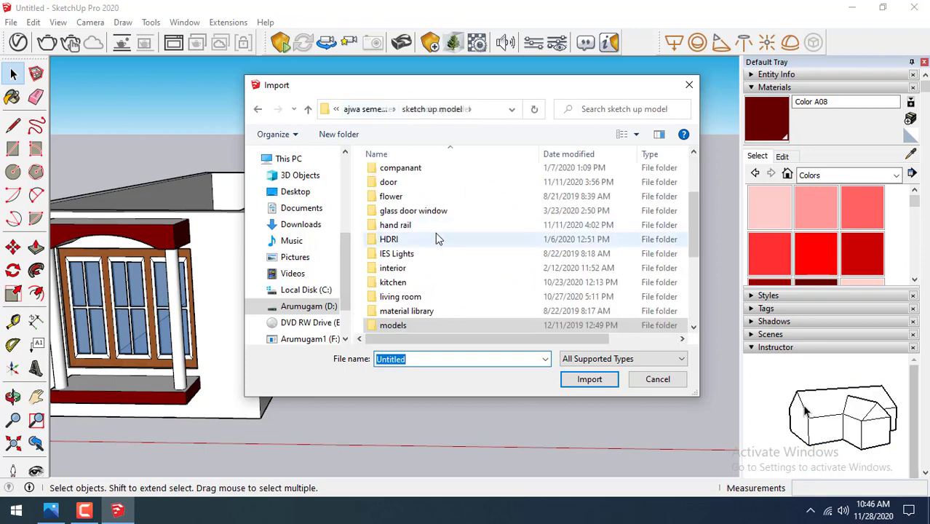
double_click(412, 182)
scroll(471, 229, down, 2)
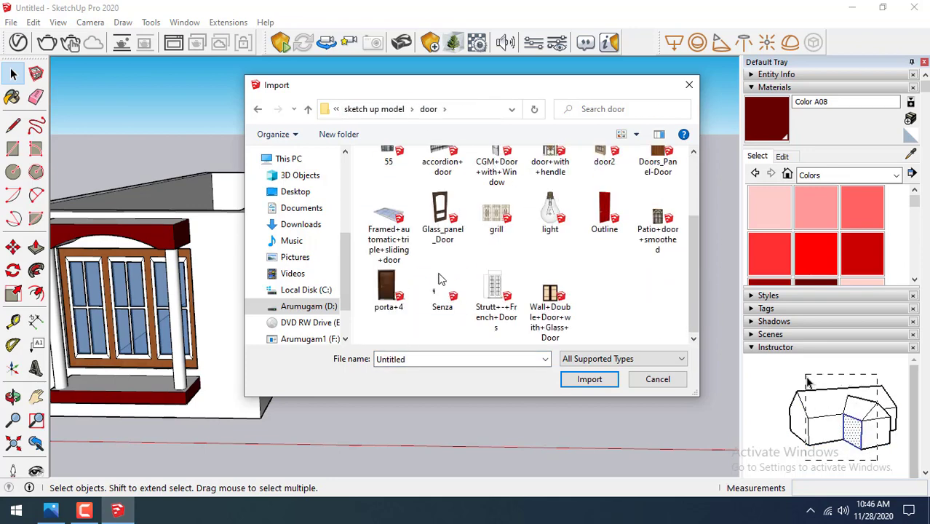
double_click(387, 291)
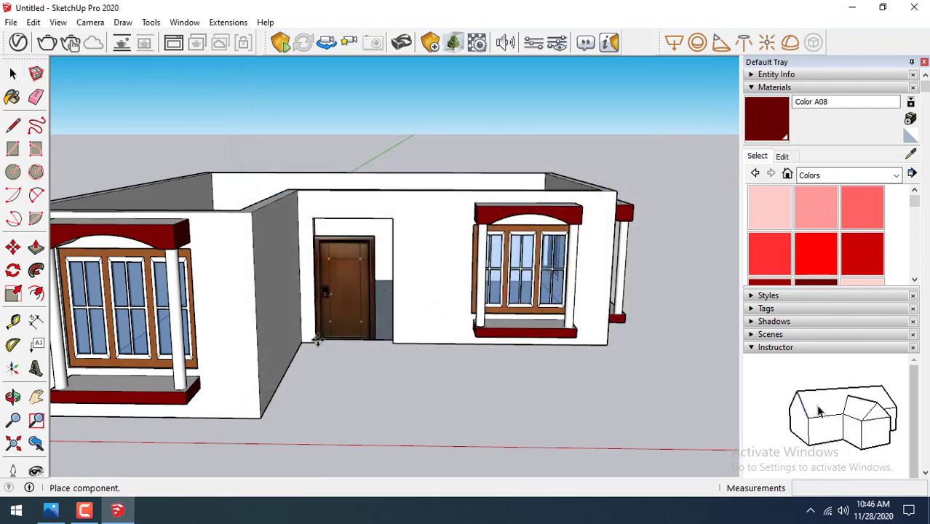
click(318, 339)
Scale the door up in height and width to fill the doorway opening
click(12, 294)
scroll(358, 227, up, 2)
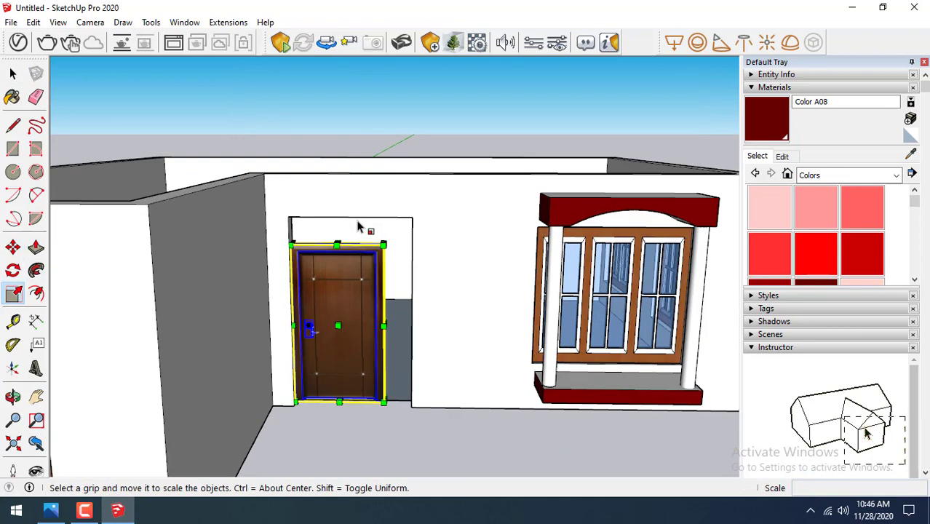
scroll(358, 227, up, 2)
drag(393, 261, 447, 231)
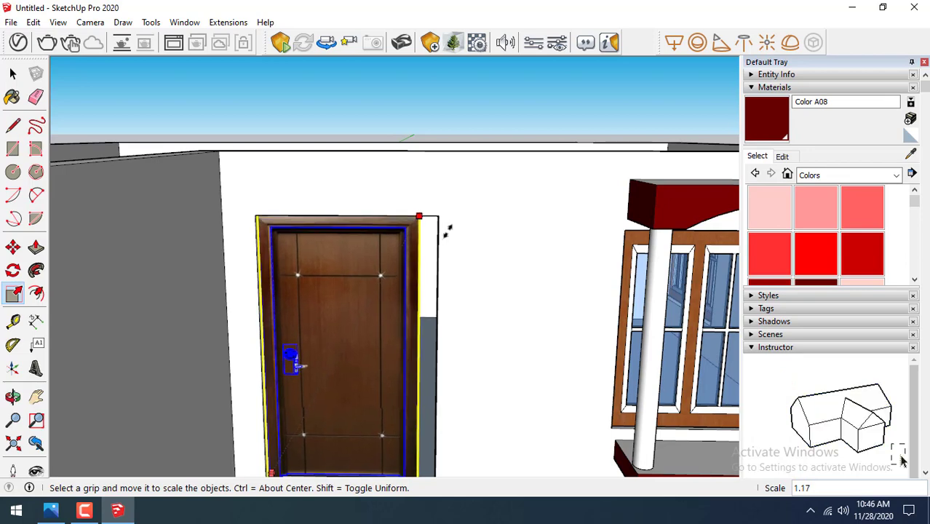
drag(423, 360, 438, 359)
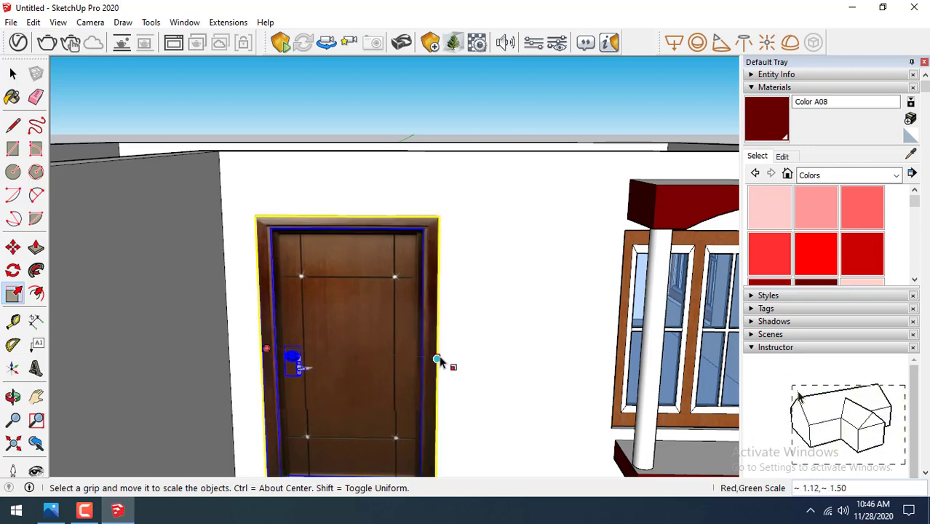
click(13, 74)
Select the entire house and make it one group
click(368, 104)
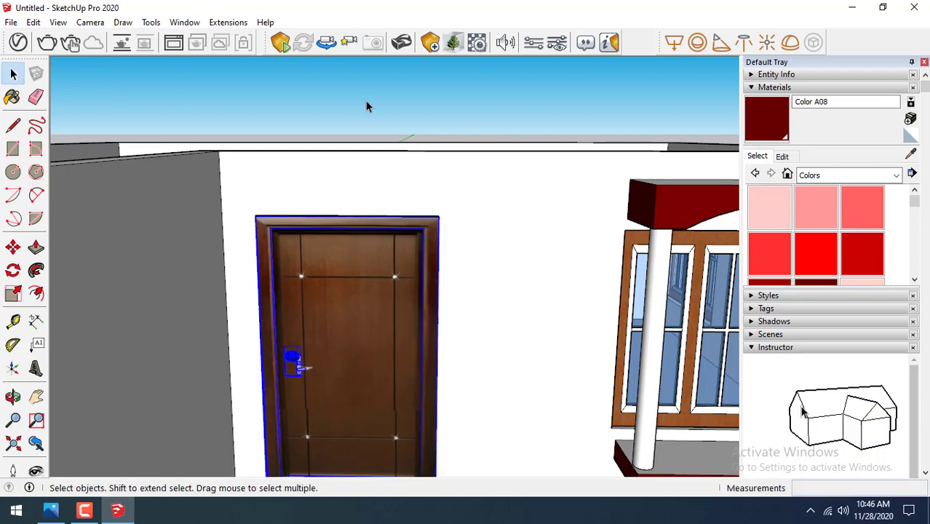
scroll(368, 105, down, 3)
scroll(368, 109, down, 2)
scroll(452, 210, down, 3)
mouse_move(452, 210)
middle_down()
mouse_move(278, 233)
mouse_move(380, 137)
mouse_move(284, 106)
mouse_move(297, 110)
middle_up()
scroll(362, 204, down, 1)
scroll(326, 169, up, 2)
mouse_move(325, 168)
middle_down()
mouse_move(426, 136)
mouse_move(203, 143)
middle_up()
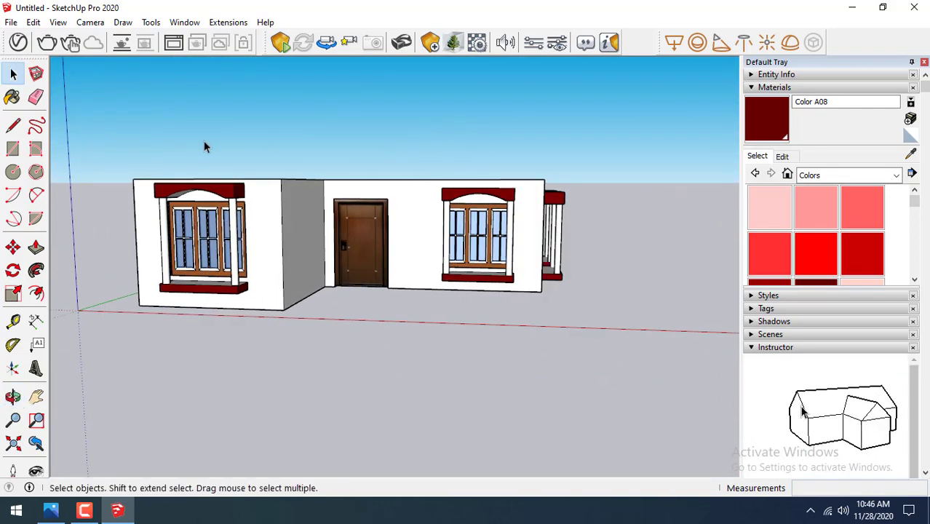
drag(249, 231, 716, 416)
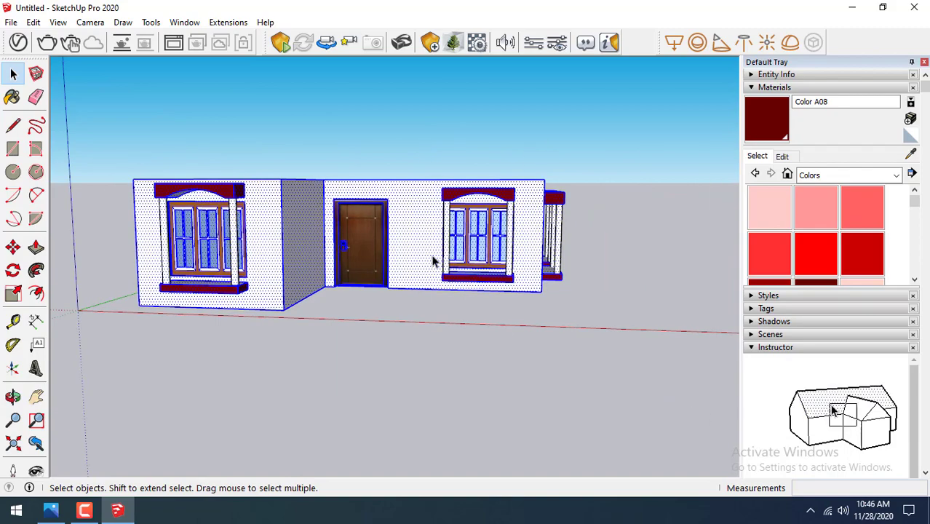
middle_drag(434, 260, 357, 342)
click(34, 22)
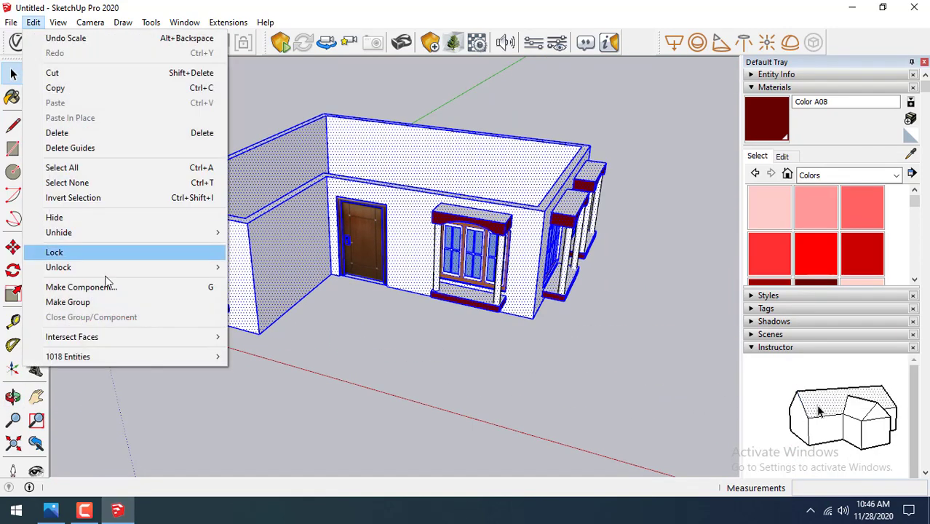
click(104, 302)
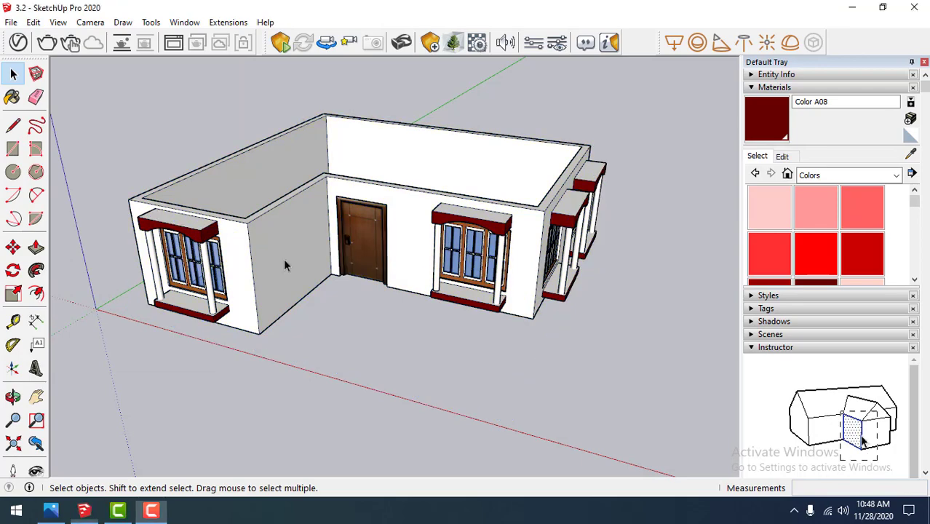
Copy the house group 10' straight up with Move and Ctrl
key(m)
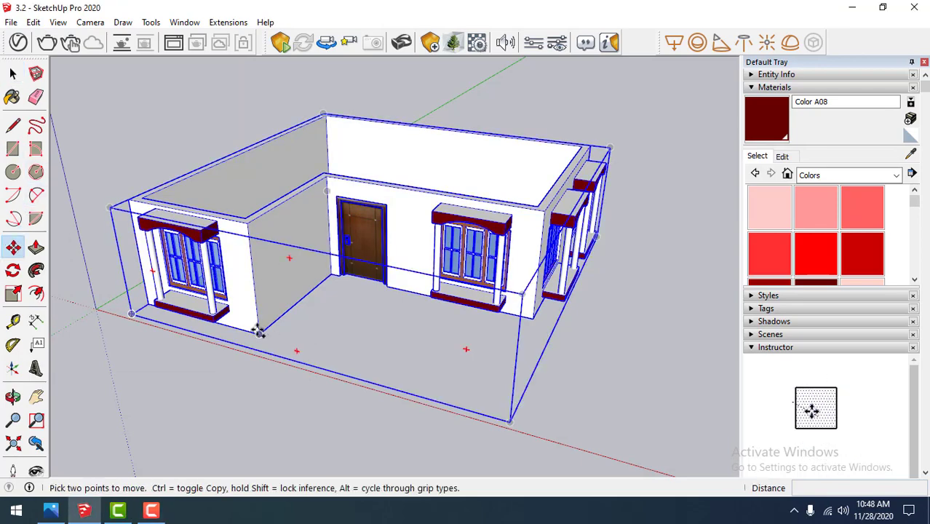
click(259, 329)
key(ctrl)
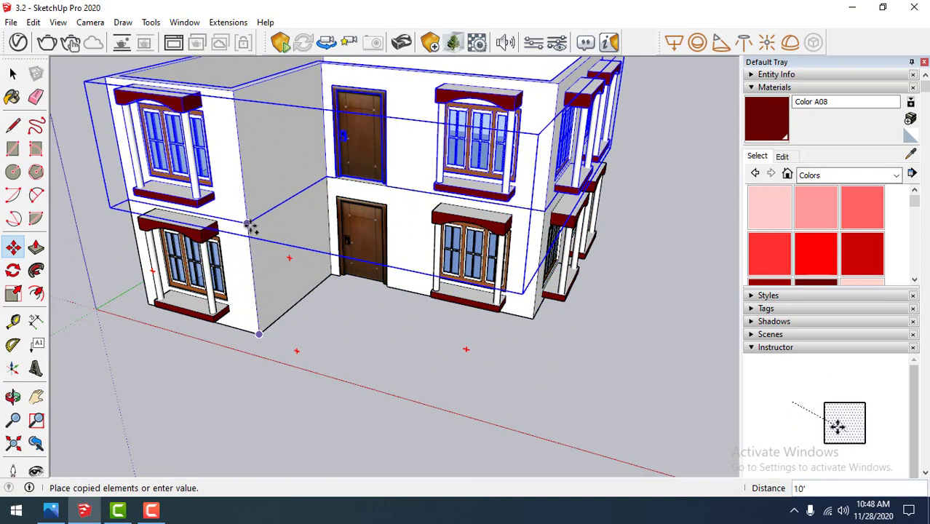
text(10')
key(Return)
Draw a balcony rectangle projecting from the house and push/pull it into a thick slab
key(l)
key(r)
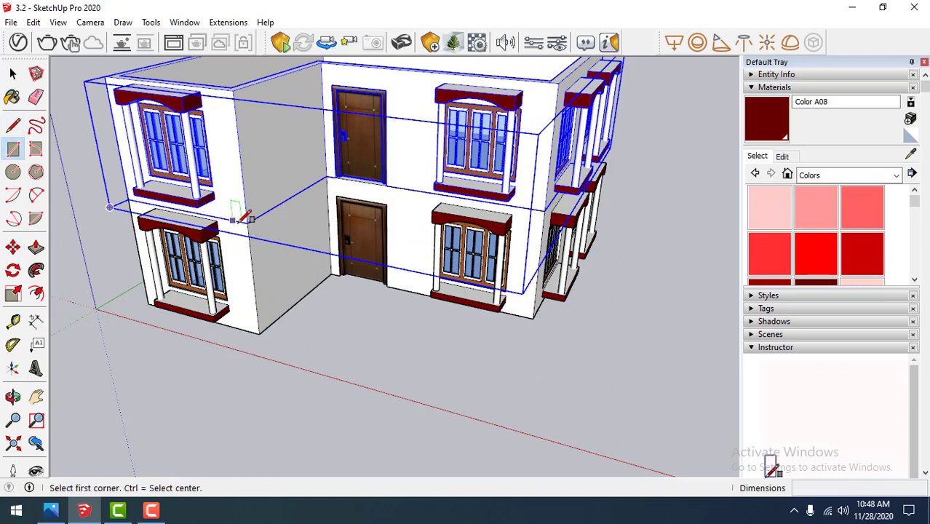
click(248, 223)
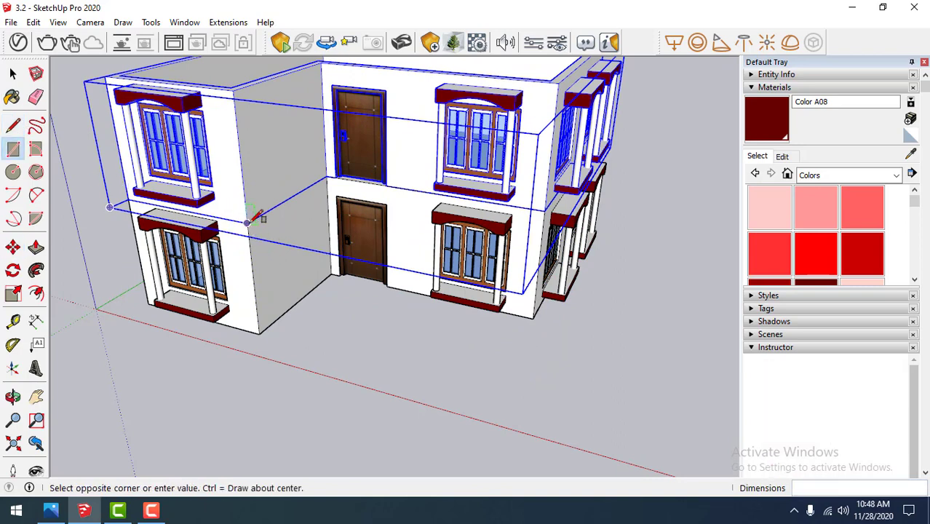
click(545, 211)
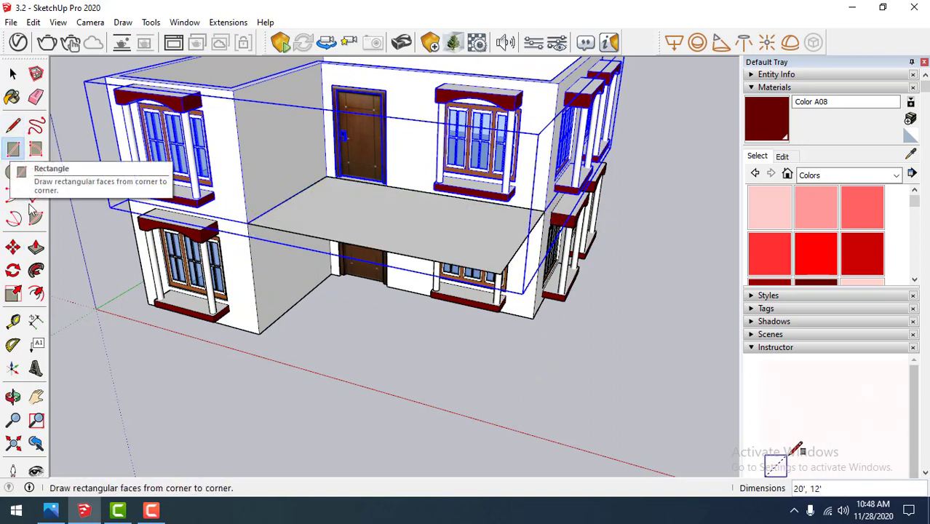
click(35, 247)
click(382, 243)
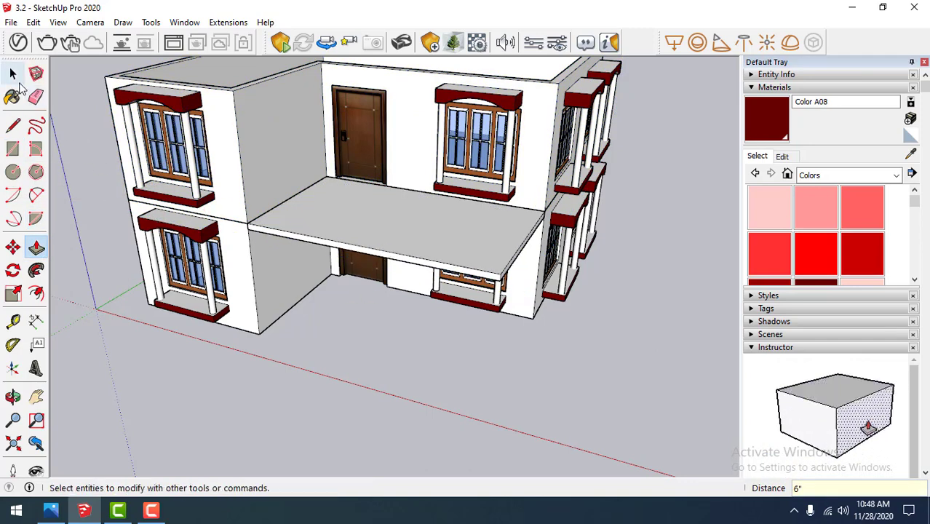
click(13, 74)
Offset the slab's top face 6" inward
scroll(392, 239, up, 3)
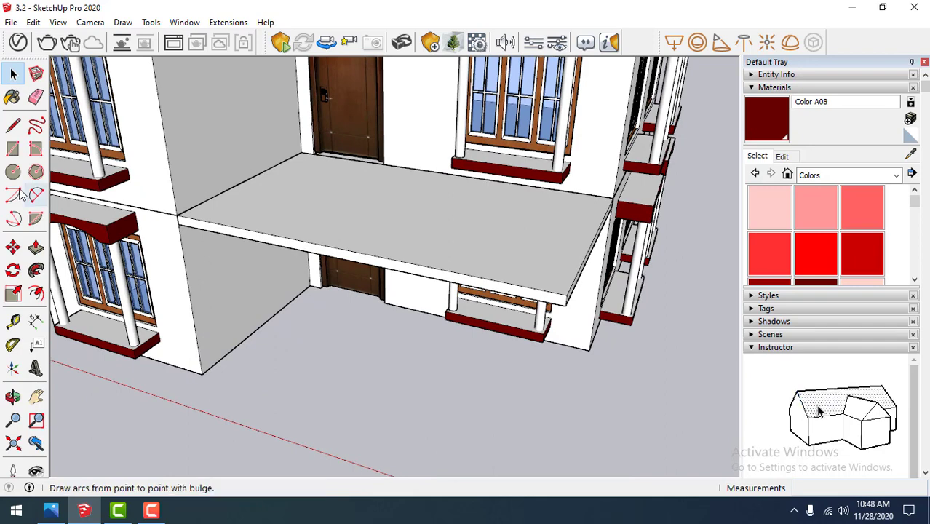
click(37, 293)
click(290, 214)
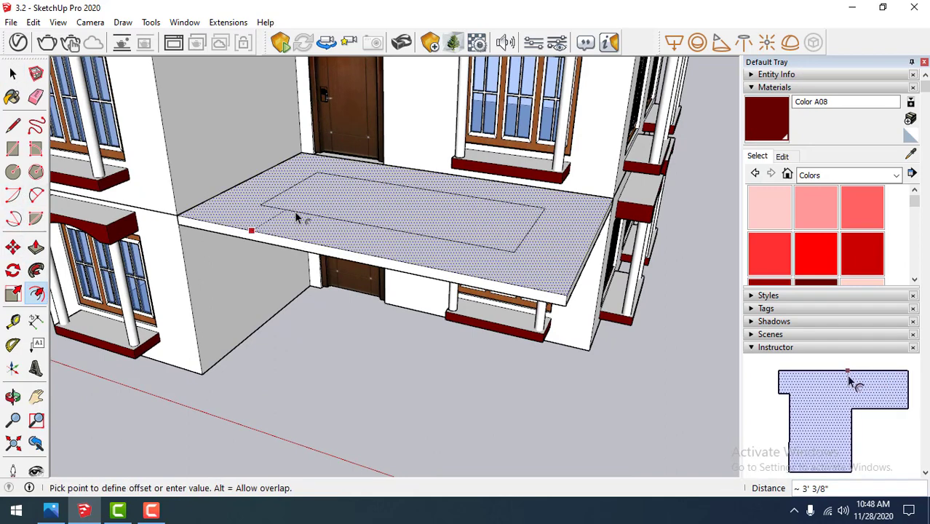
text(6)
key(Return)
Start a line at the slab's corner and orbit to view the slab from the right
key(l)
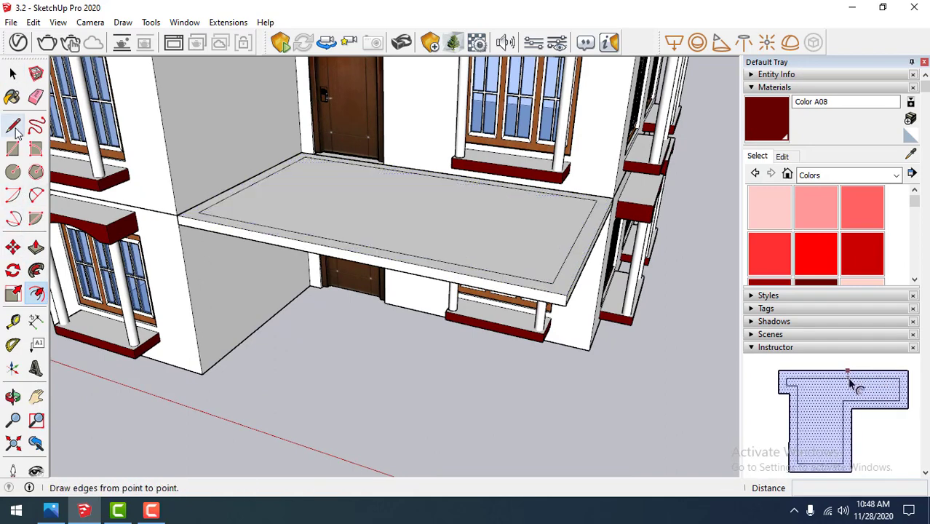
scroll(187, 198, up, 3)
scroll(272, 233, up, 1)
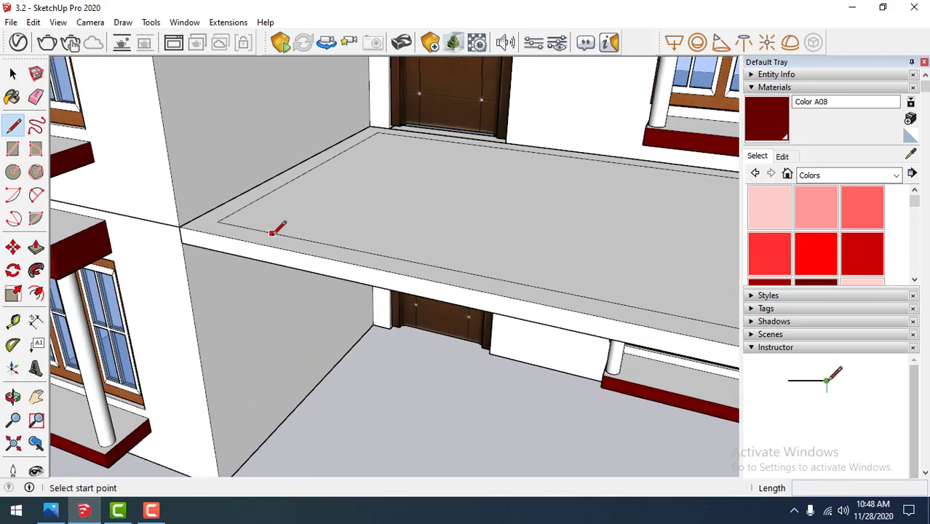
click(217, 221)
scroll(134, 135, down, 5)
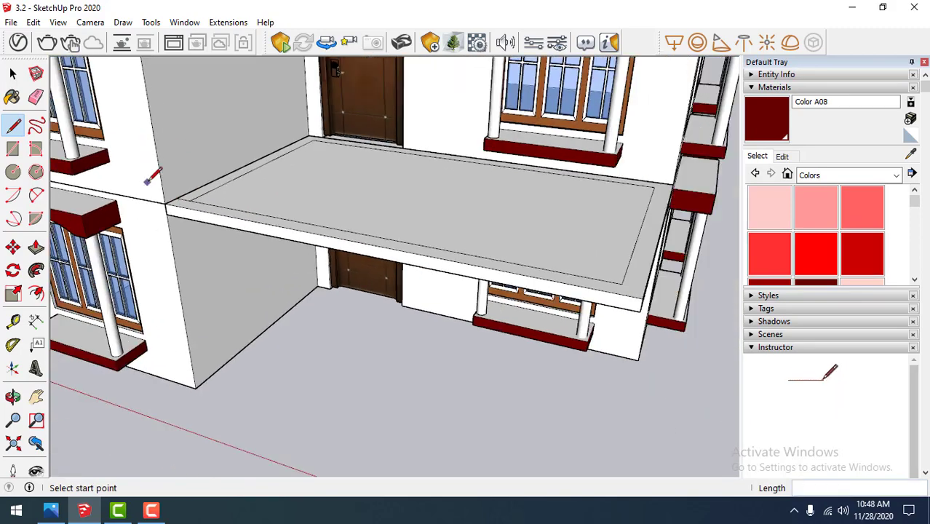
mouse_move(149, 174)
middle_down()
mouse_move(513, 181)
mouse_move(637, 172)
middle_up()
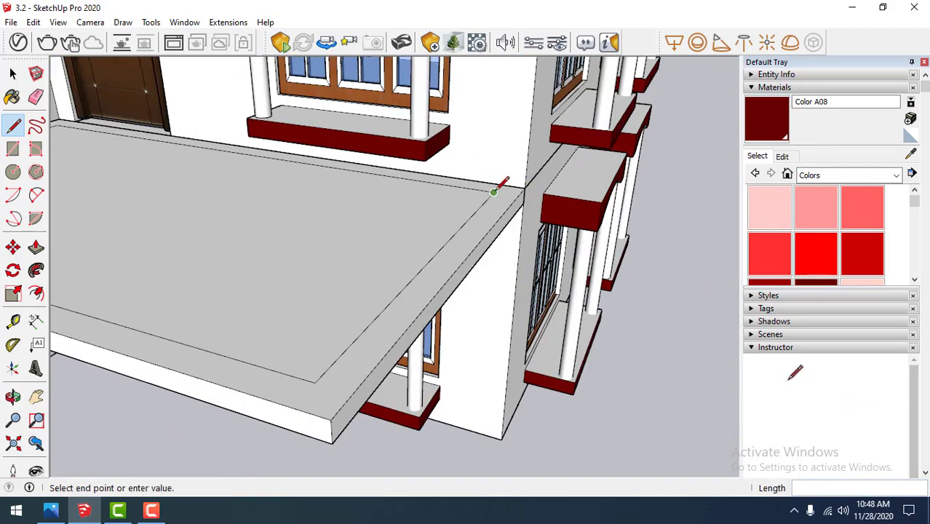
Push/pull the slab's outer edge strip up into a parapet wall
click(16, 75)
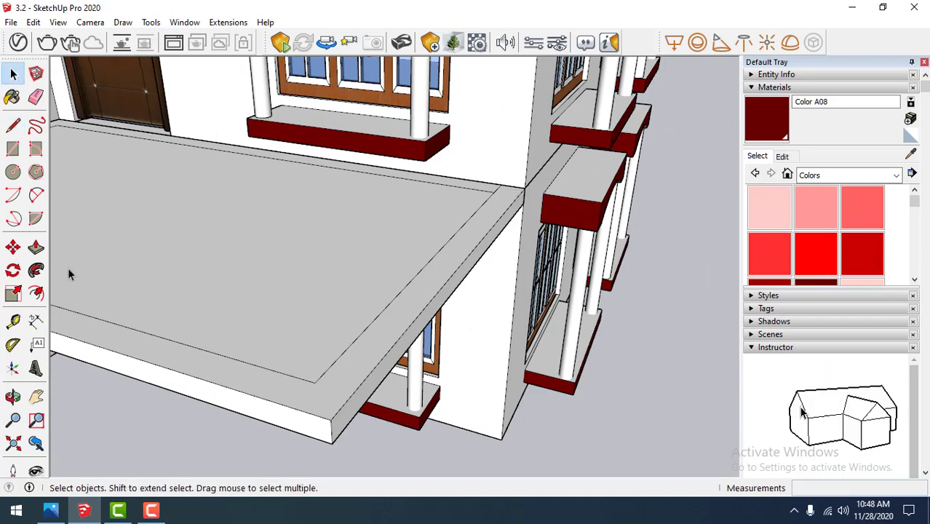
click(36, 248)
scroll(537, 392, down, 3)
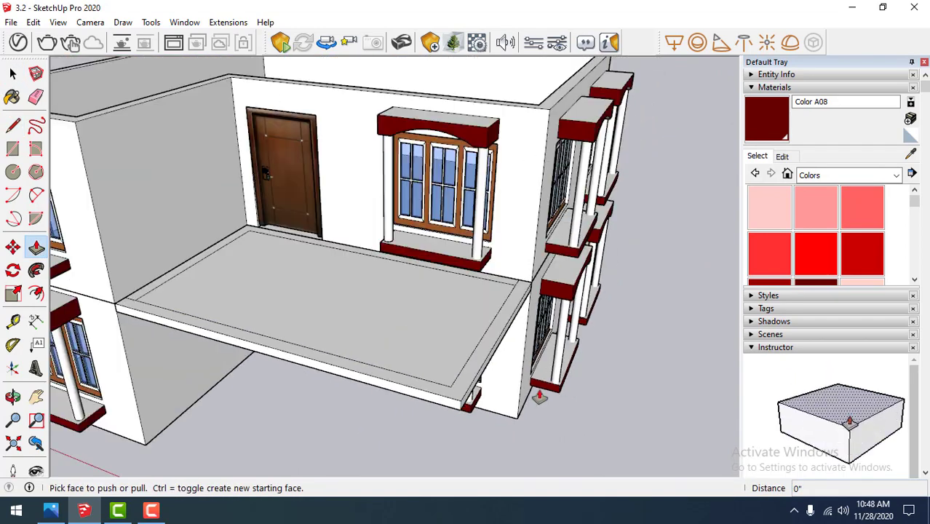
click(220, 336)
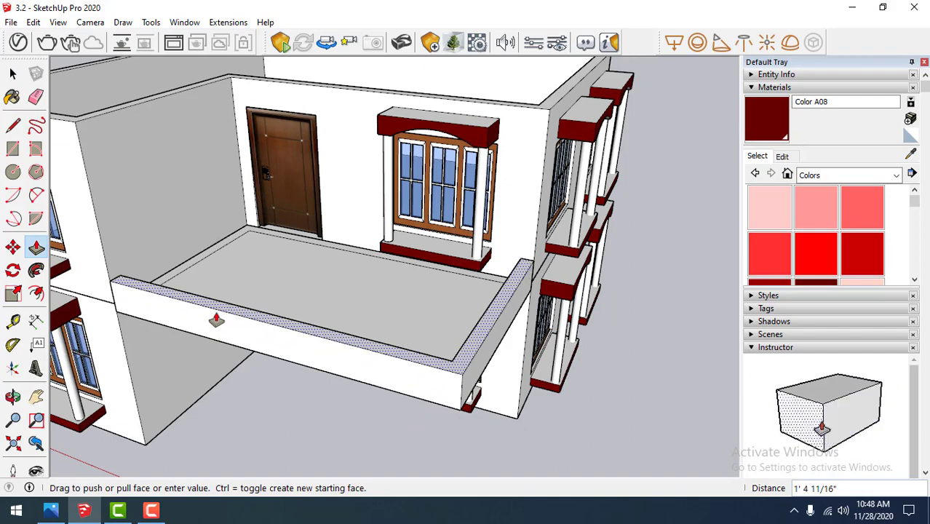
click(216, 377)
click(13, 74)
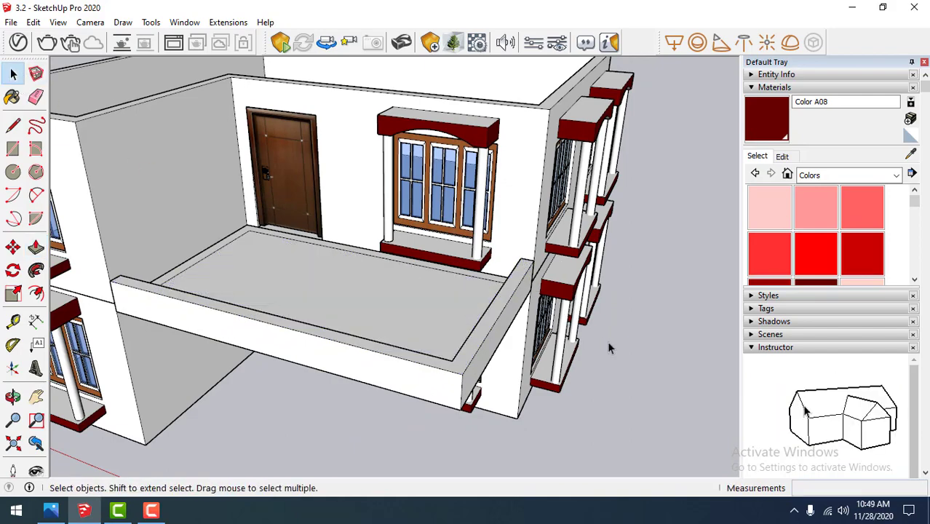
middle_drag(683, 416, 608, 270)
scroll(608, 270, down, 3)
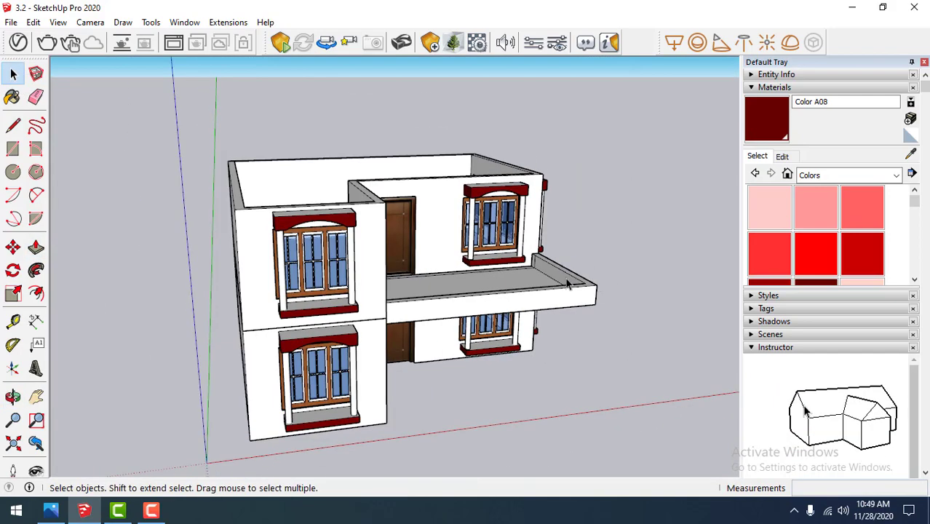
middle_drag(510, 277, 321, 268)
scroll(305, 257, up, 3)
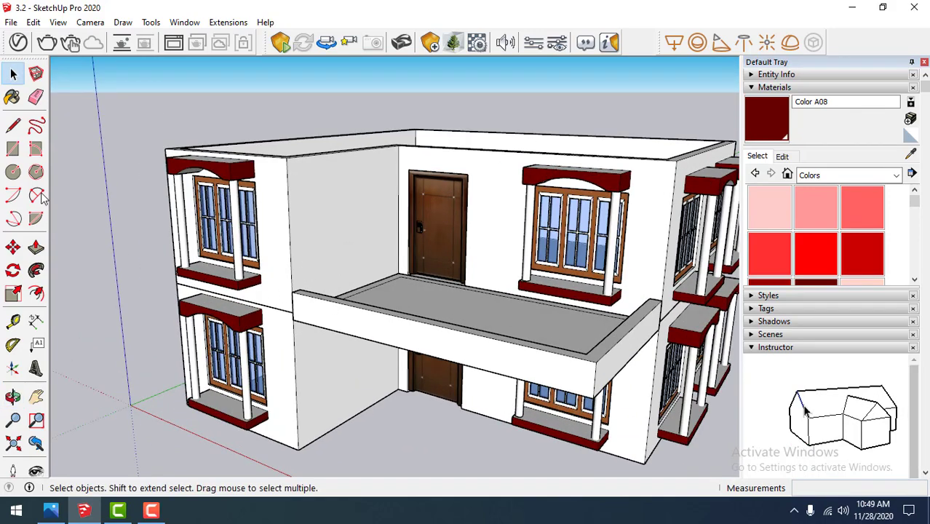
Start an import and browse from the sketch up model folder into the hand rail folder
click(10, 22)
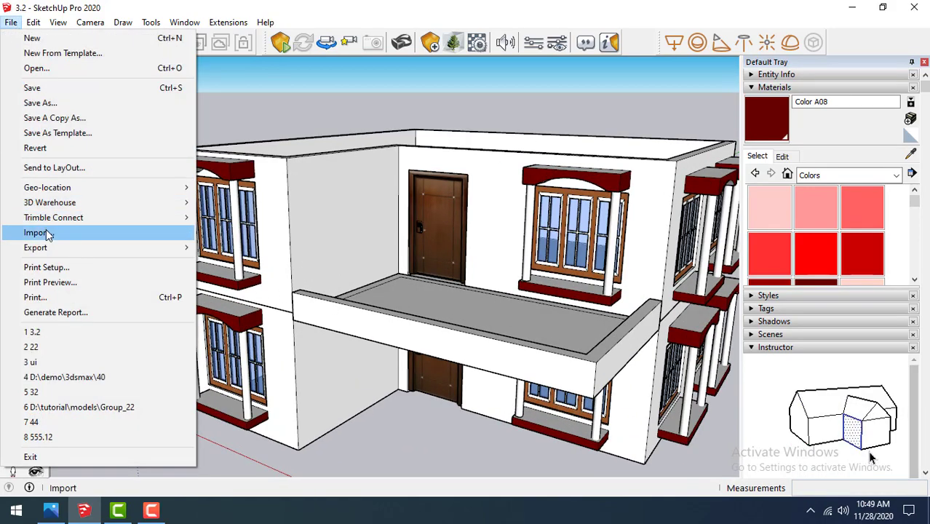
click(36, 233)
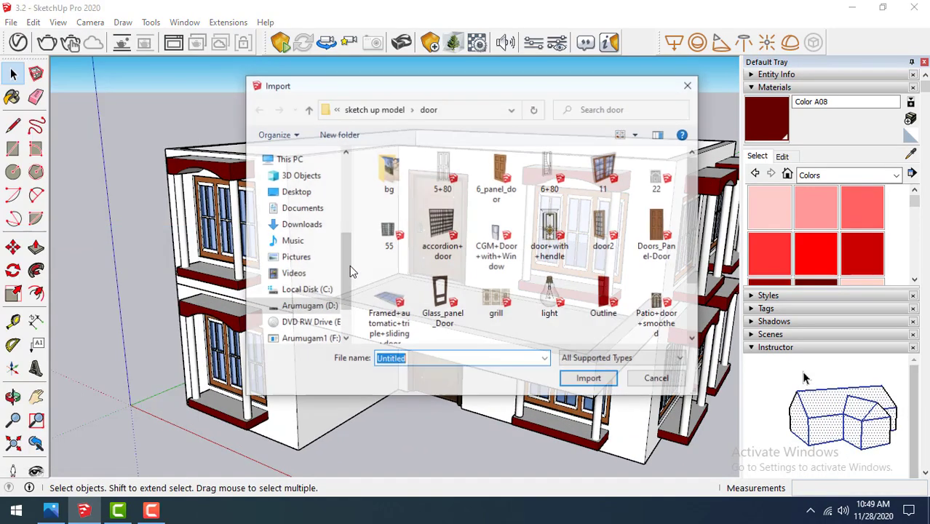
click(375, 109)
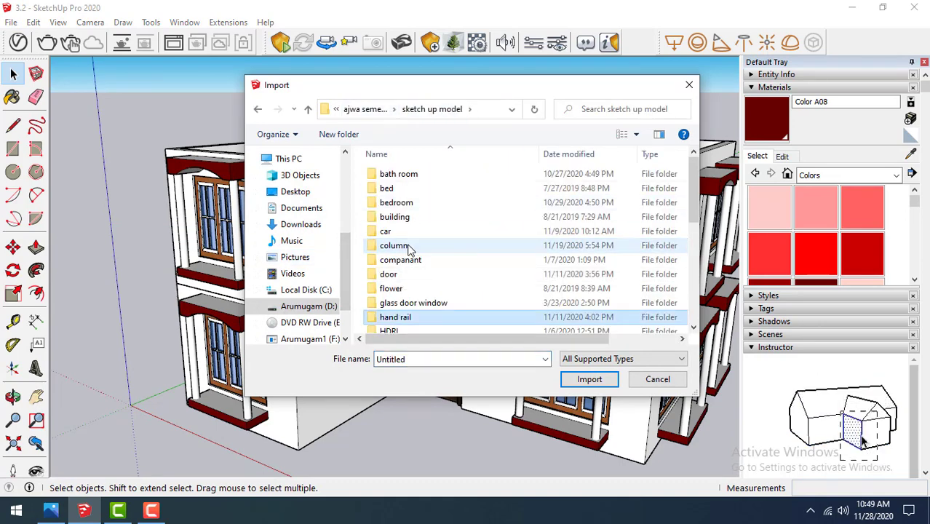
double_click(425, 318)
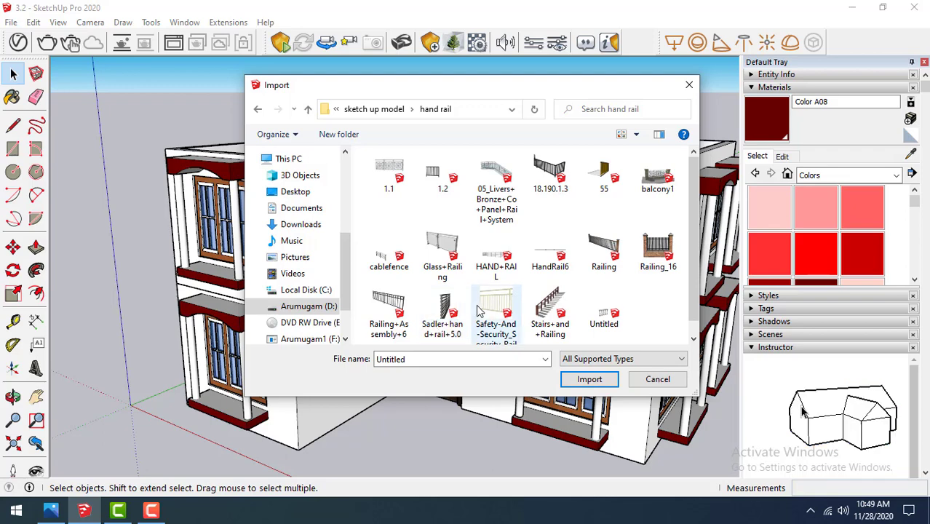
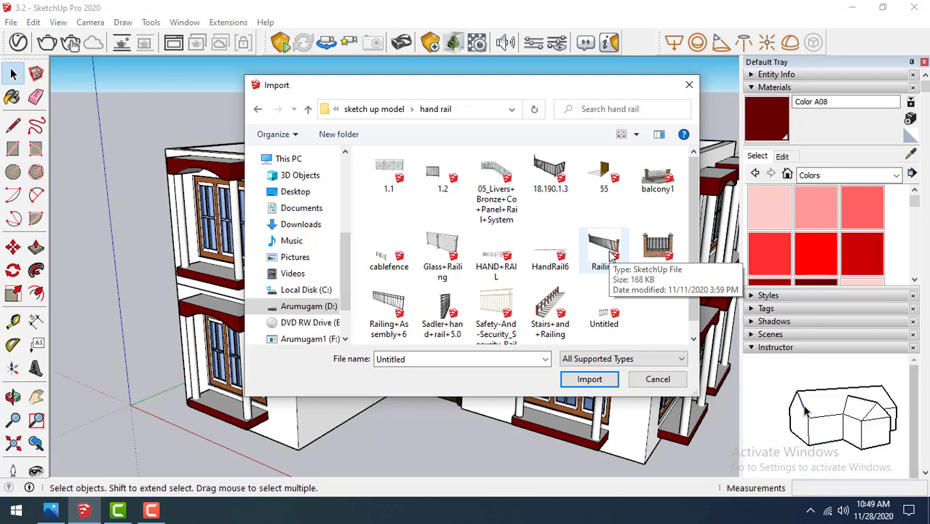
Import the 55 railing, place it on the upper balcony and slide it along
double_click(607, 180)
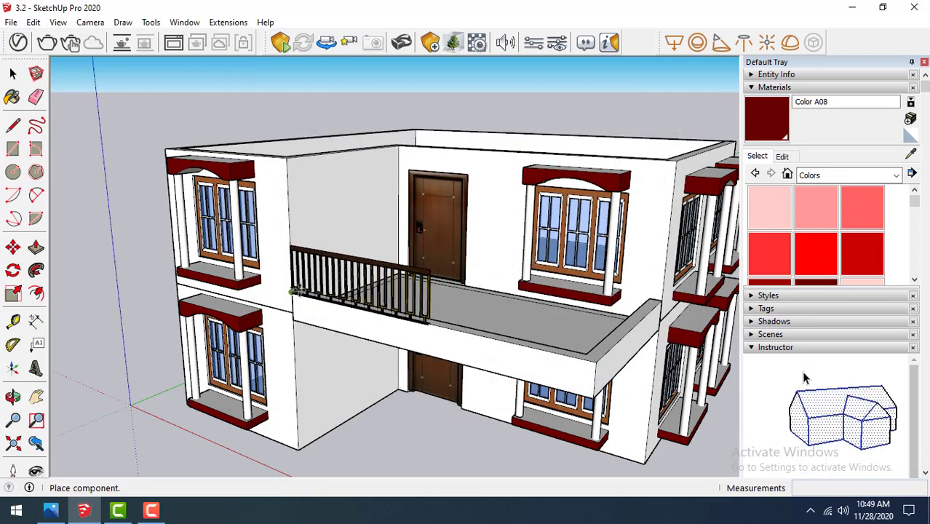
click(292, 292)
middle_drag(469, 303, 652, 276)
scroll(561, 276, up, 3)
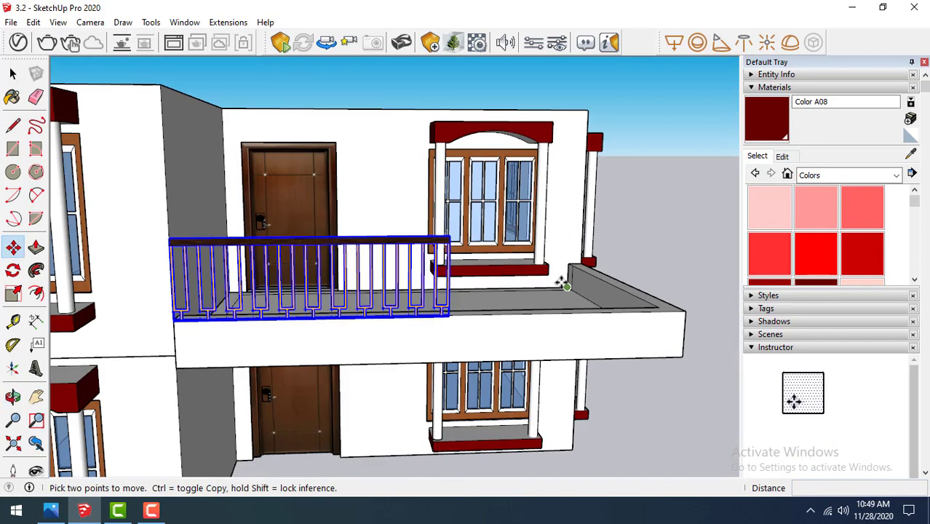
scroll(532, 247, up, 3)
scroll(532, 247, down, 4)
scroll(172, 248, up, 2)
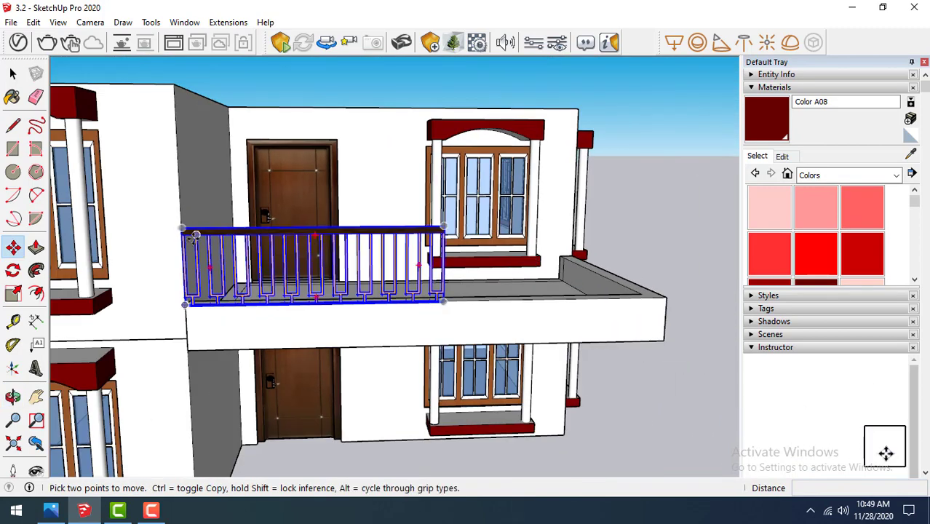
click(182, 234)
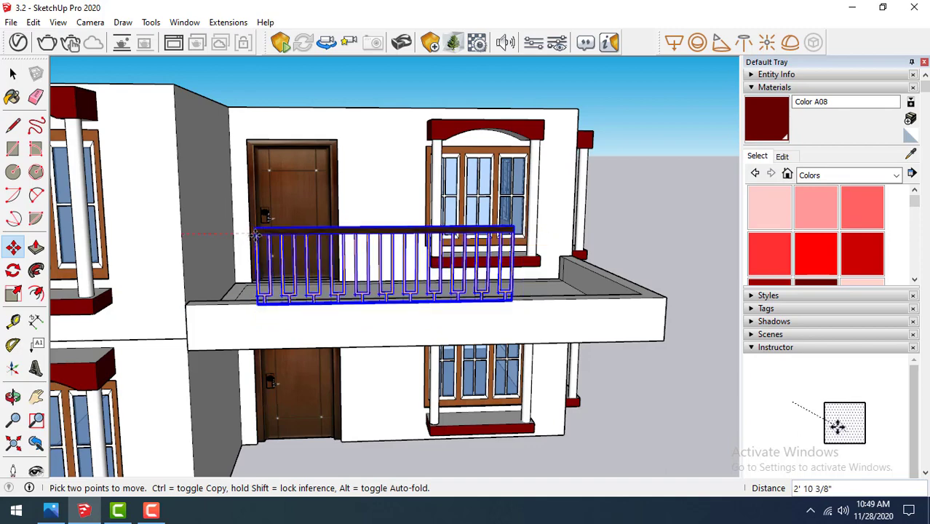
Raise a short post from a rectangle at the parapet's left end to handrail height
click(13, 149)
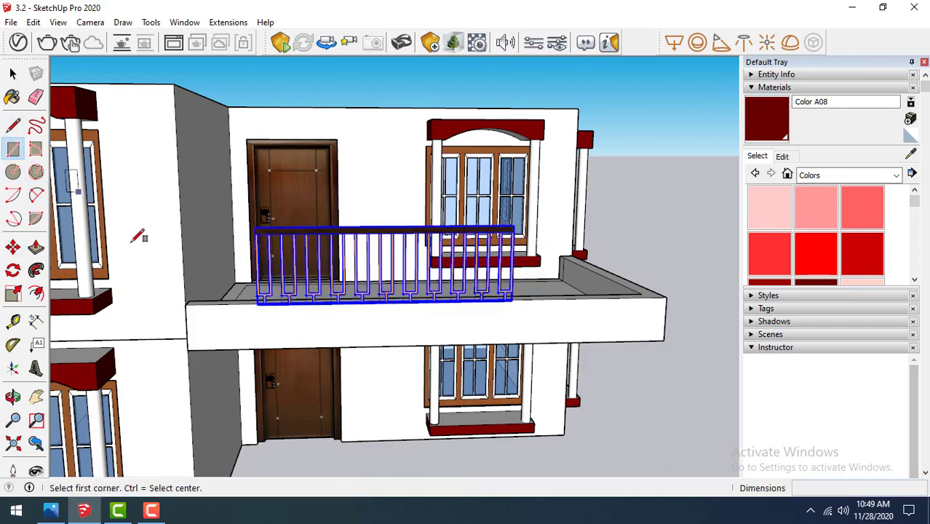
scroll(178, 273, up, 1)
scroll(178, 272, up, 1)
click(192, 321)
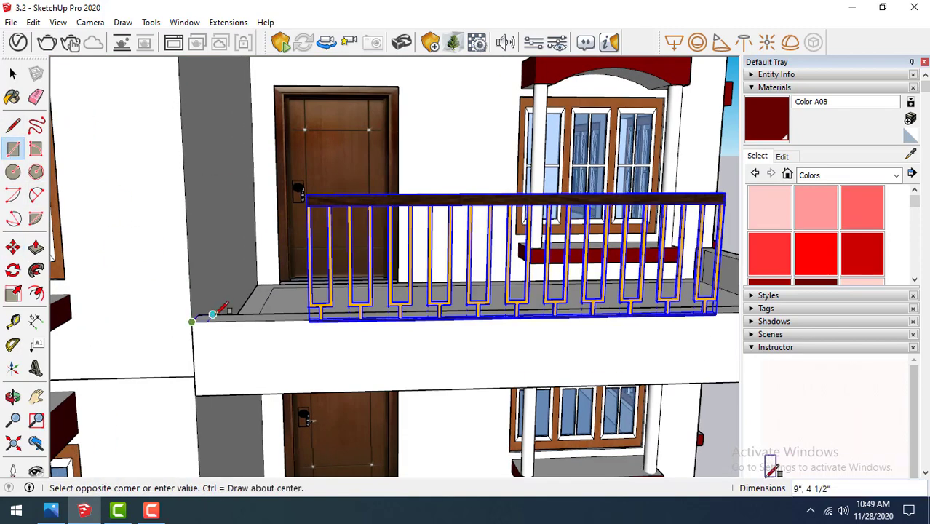
click(36, 247)
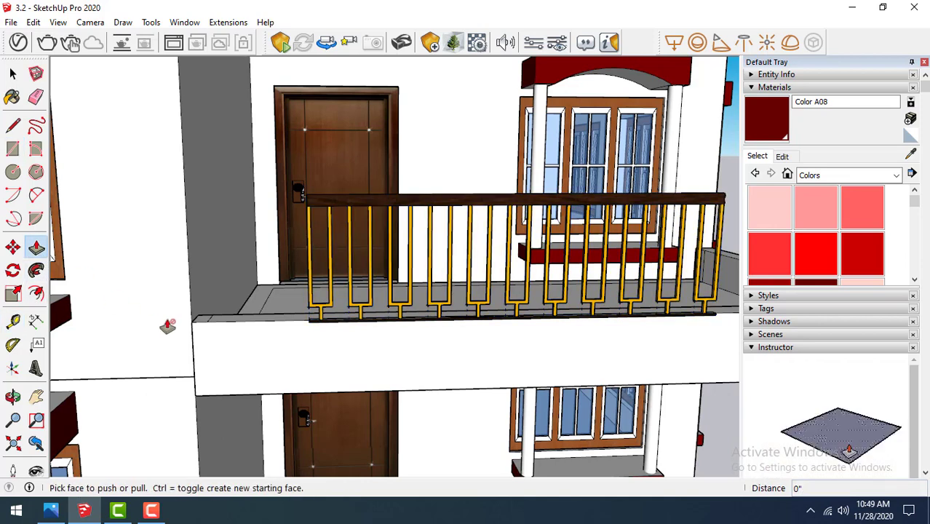
click(205, 322)
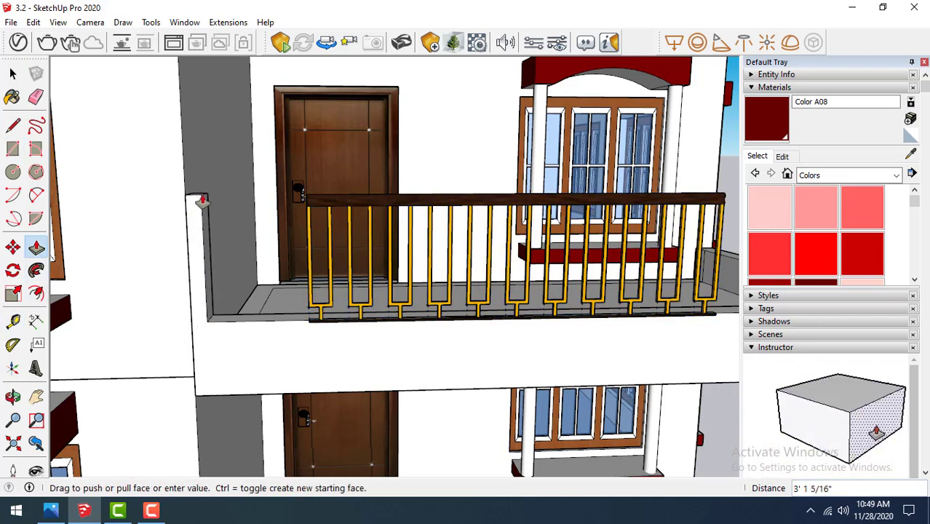
click(306, 196)
scroll(155, 212, down, 1)
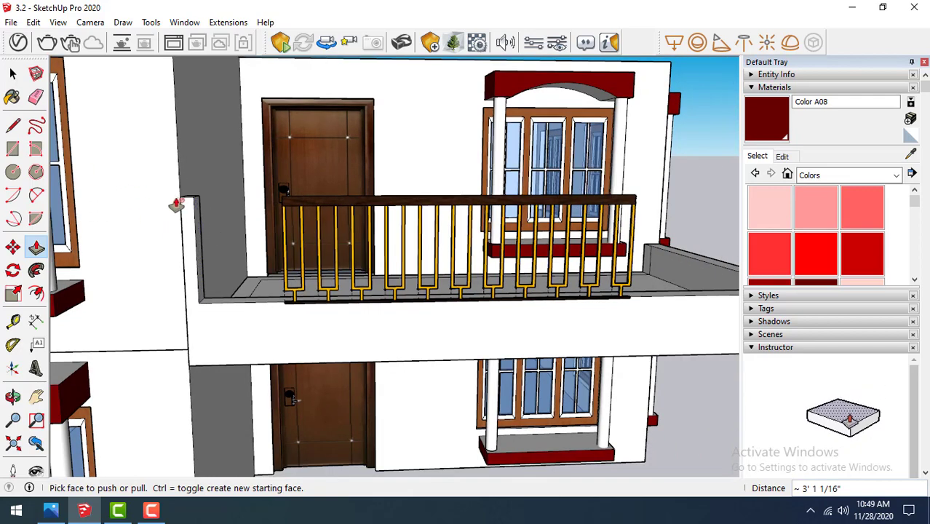
Thicken the post by pushing its side face out 7 3/8 inches
middle_drag(197, 203, 135, 258)
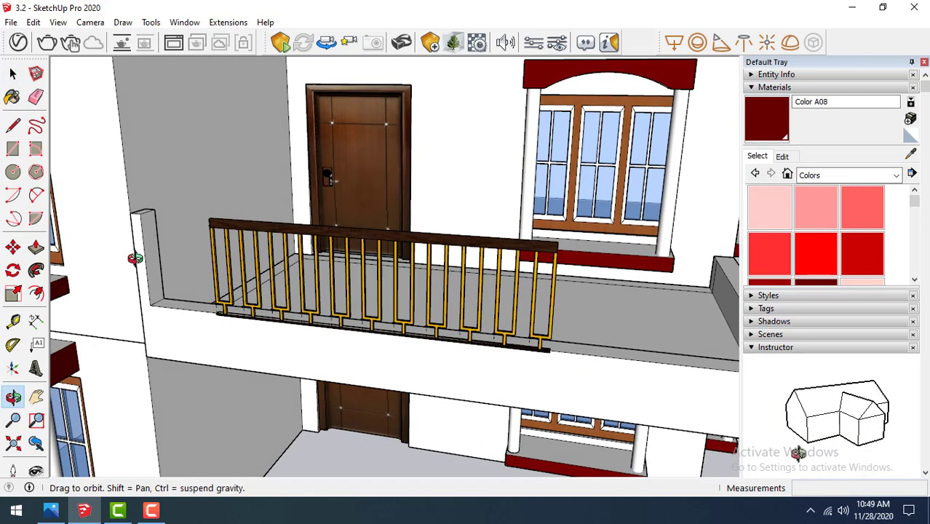
click(148, 266)
click(165, 275)
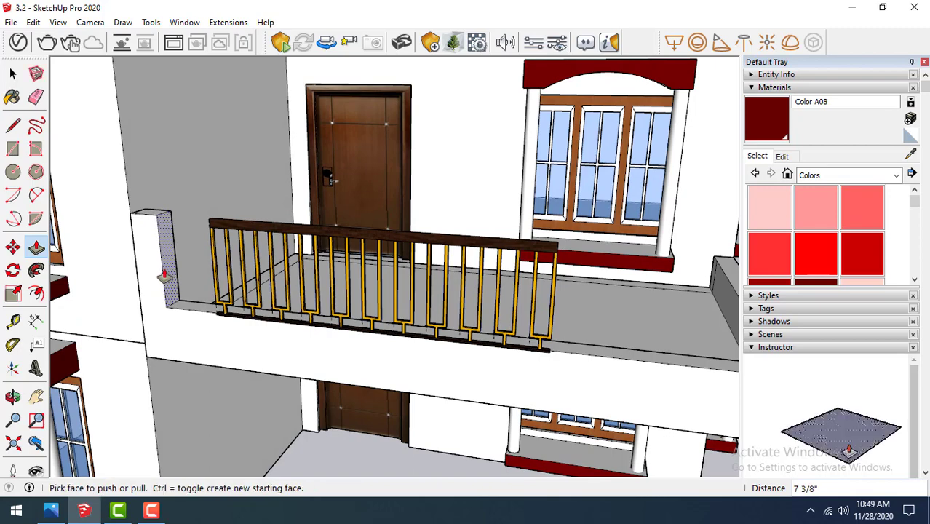
Move the railing left so it butts against the post
click(15, 74)
click(222, 220)
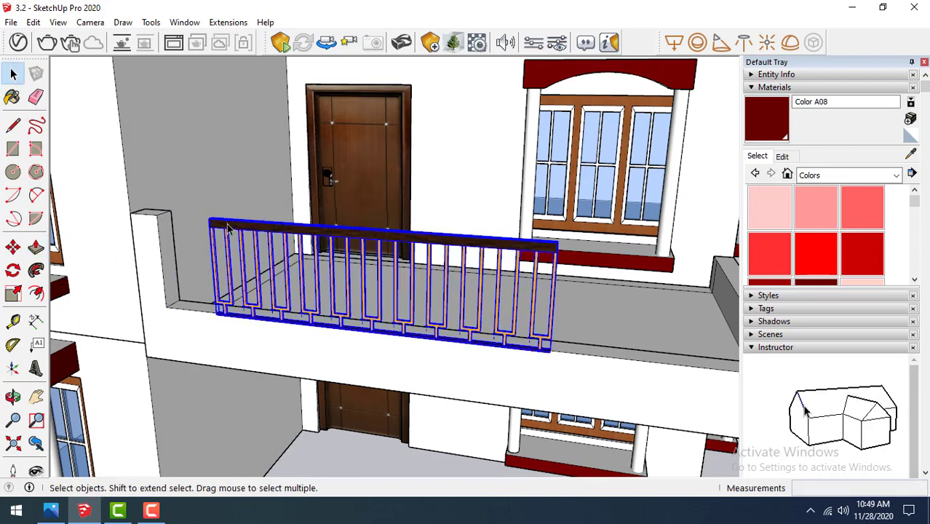
click(12, 248)
click(209, 218)
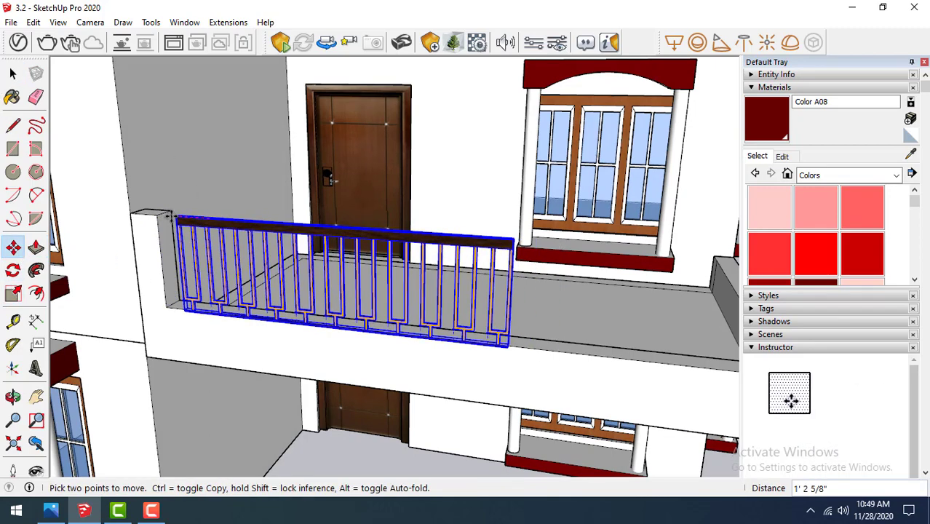
mouse_move(166, 221)
middle_down()
mouse_move(183, 332)
mouse_move(168, 271)
middle_up()
text(2)
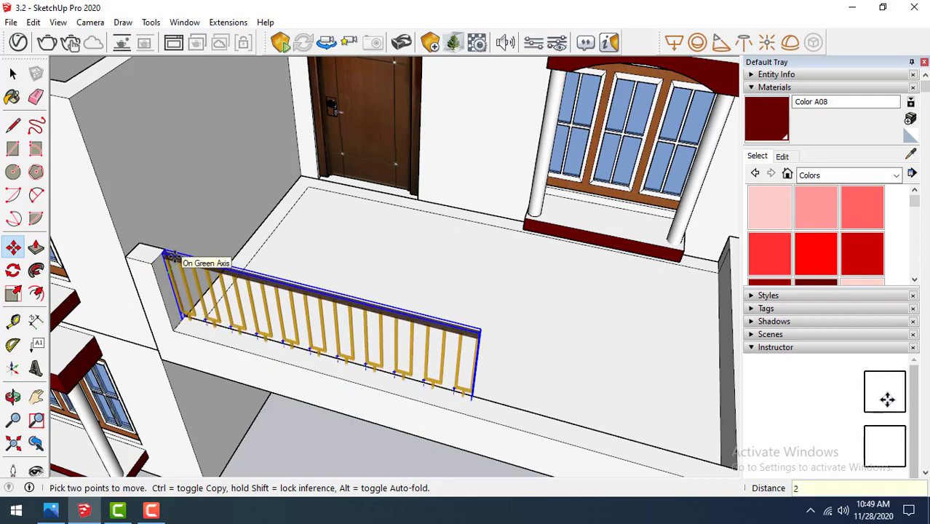
key(Return)
Copy the railing alongside the original to continue it along the balcony front
key(space)
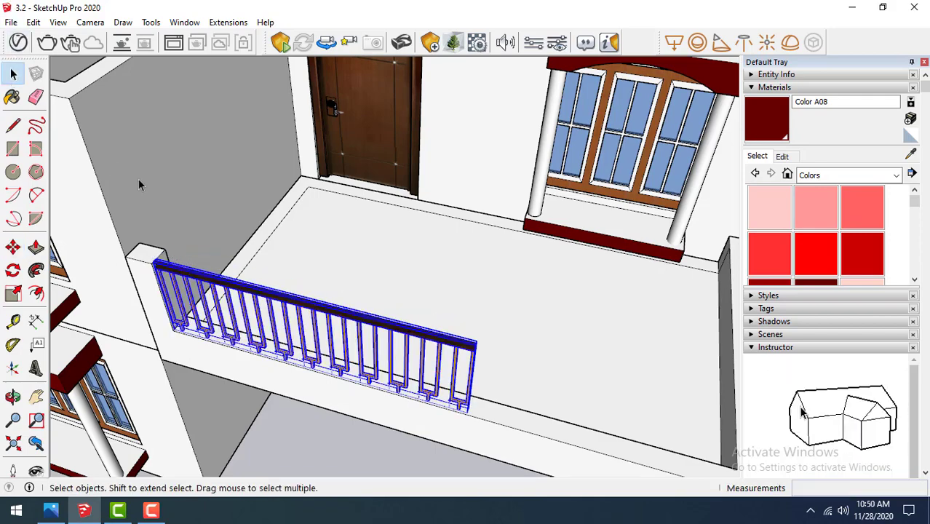
middle_drag(139, 185, 259, 73)
scroll(253, 256, down, 2)
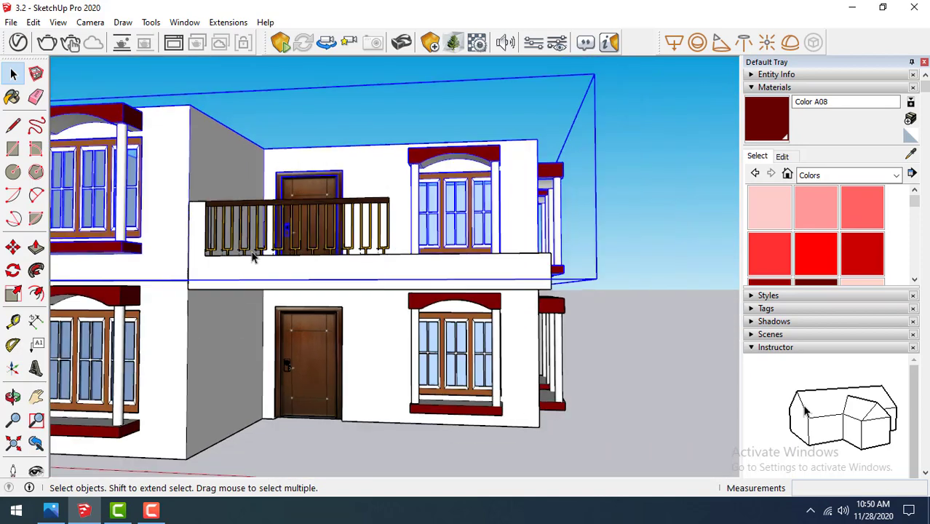
scroll(253, 256, down, 2)
middle_drag(252, 257, 684, 318)
scroll(615, 338, up, 3)
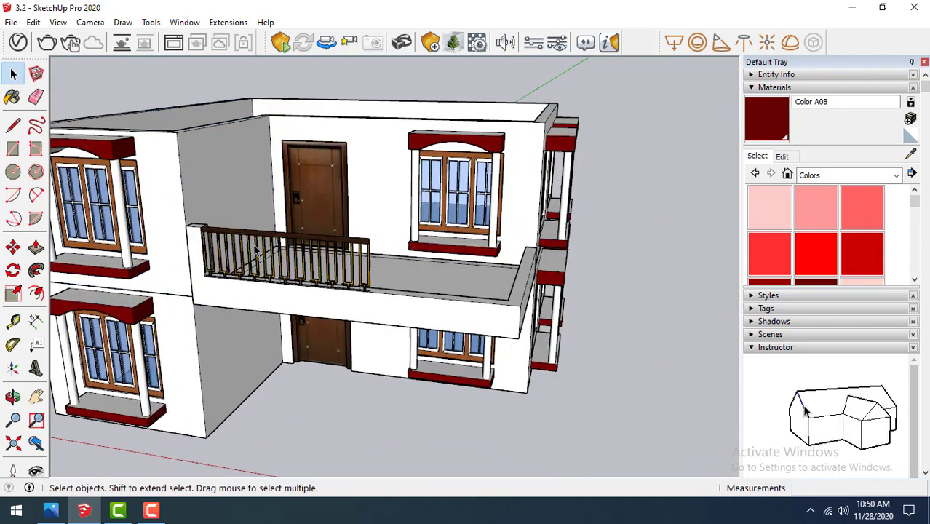
scroll(616, 339, up, 2)
click(282, 240)
click(13, 249)
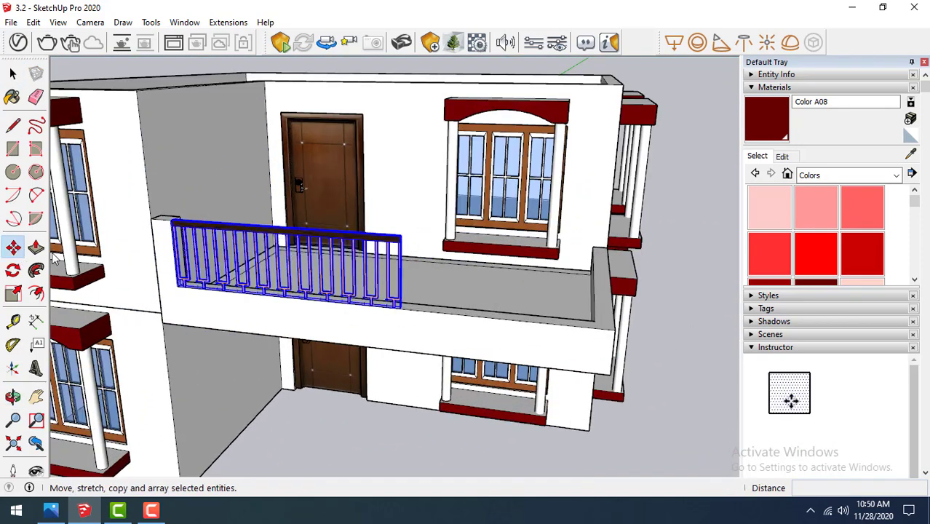
ctrl+click(168, 222)
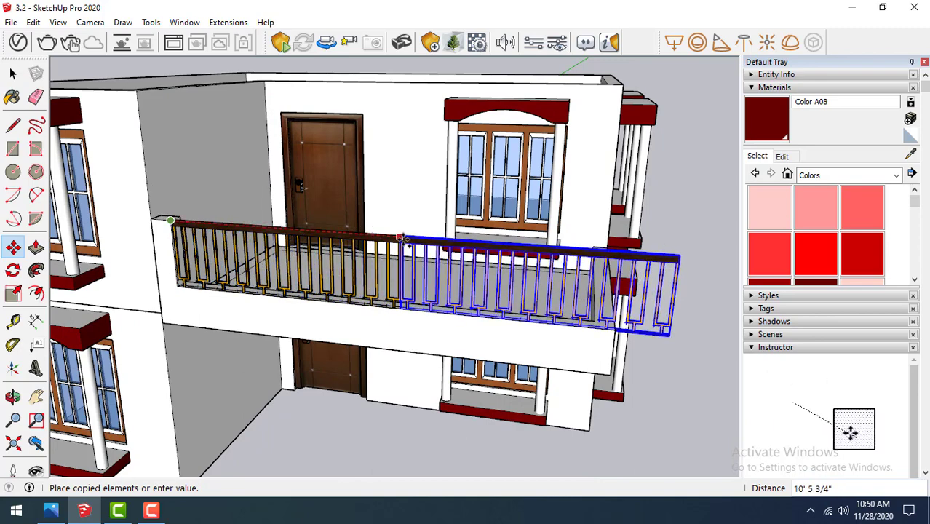
middle_drag(402, 238, 380, 213)
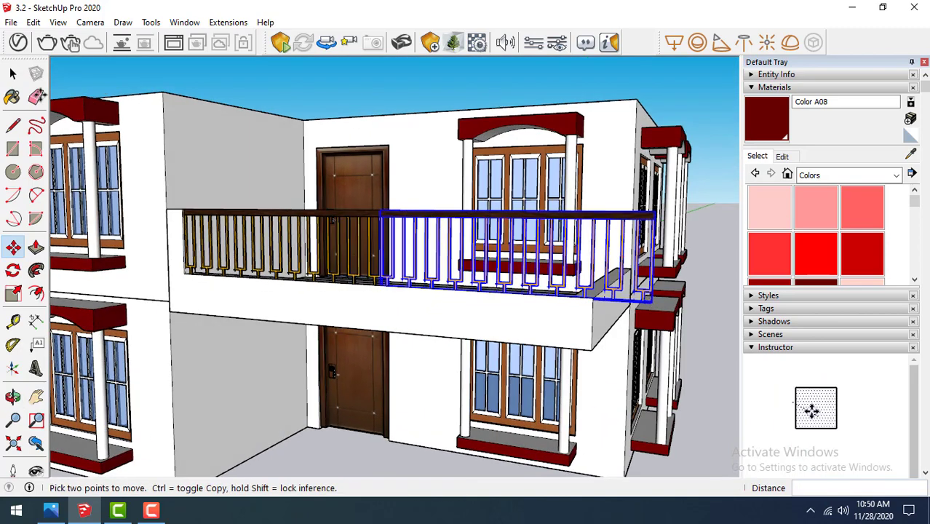
click(11, 75)
Select both the left and right railing sections together
click(669, 284)
scroll(671, 228, up, 2)
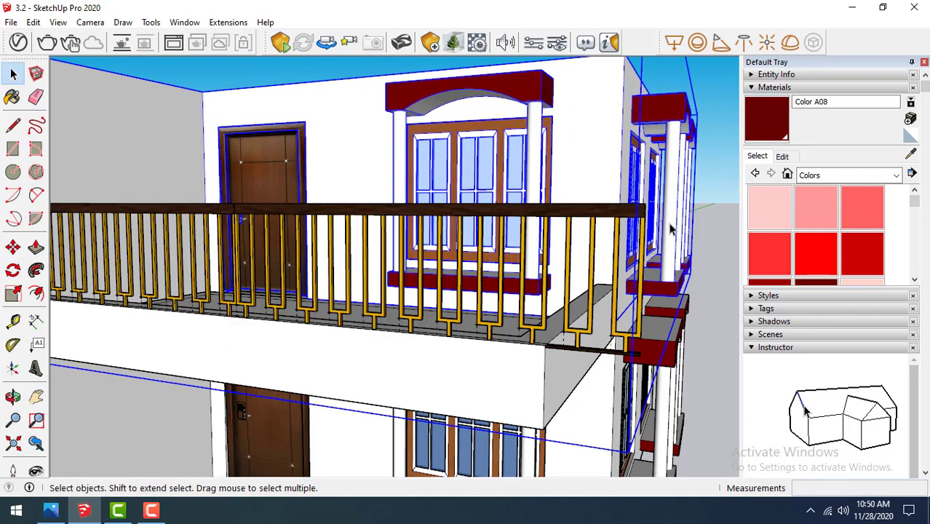
click(188, 219)
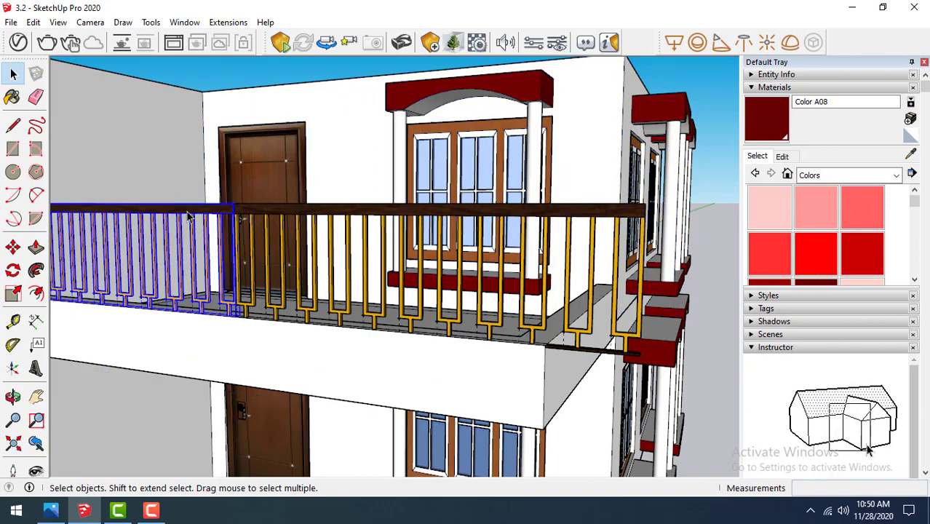
shift+click(362, 215)
click(36, 293)
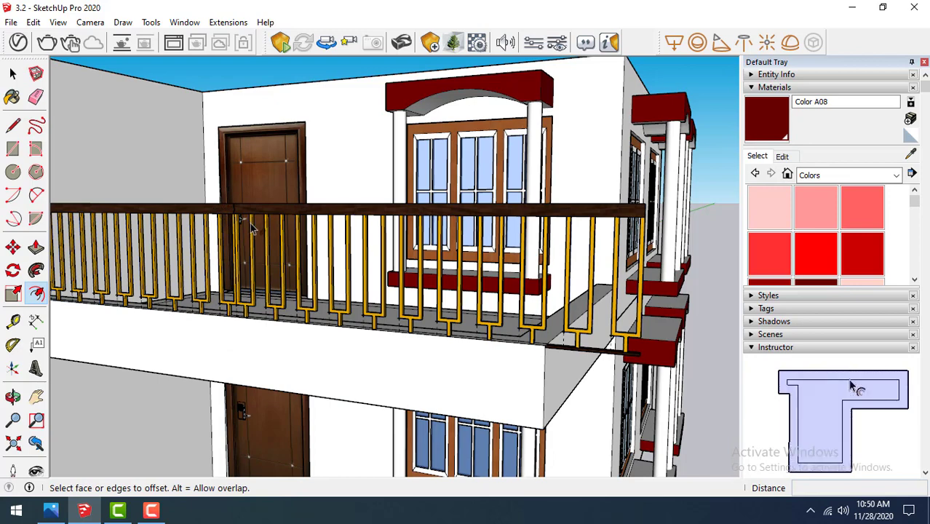
middle_drag(214, 212, 214, 242)
click(14, 74)
scroll(266, 261, down, 3)
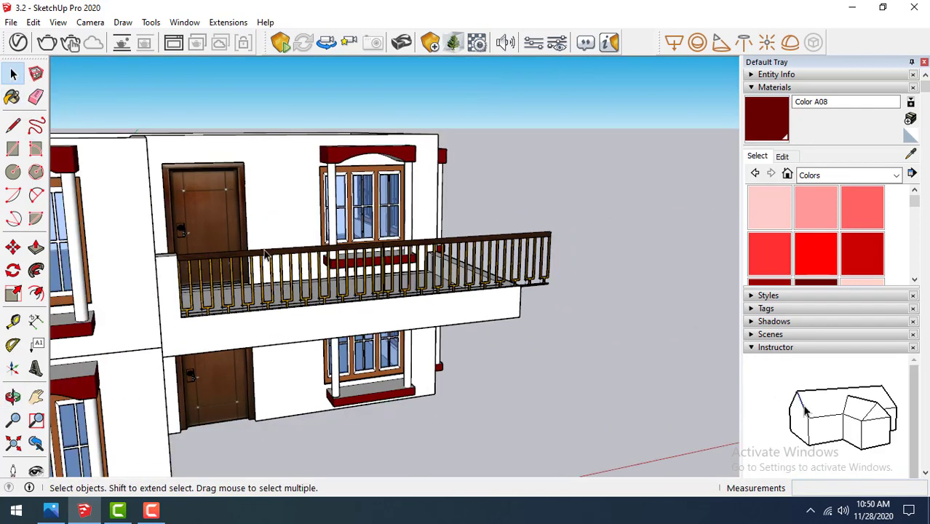
Scale both railing sections shorter to fit the balcony length
click(266, 261)
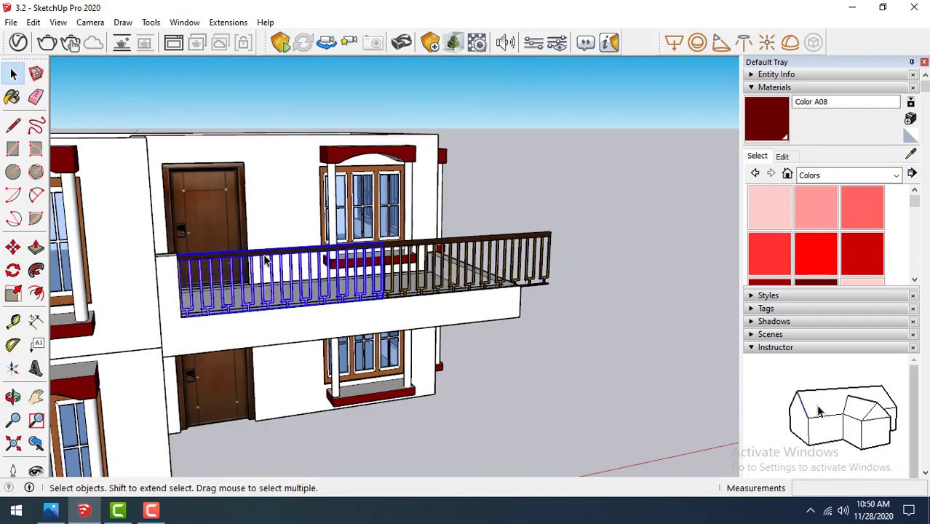
shift+click(451, 247)
click(35, 271)
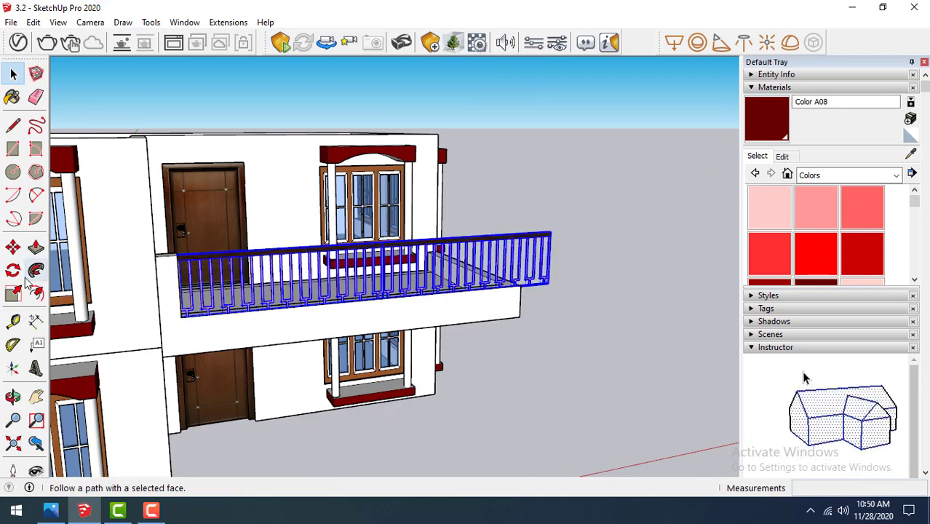
click(20, 294)
mouse_move(551, 262)
ctrl+mouse_down()
mouse_move(521, 268)
mouse_move(535, 268)
ctrl+mouse_up()
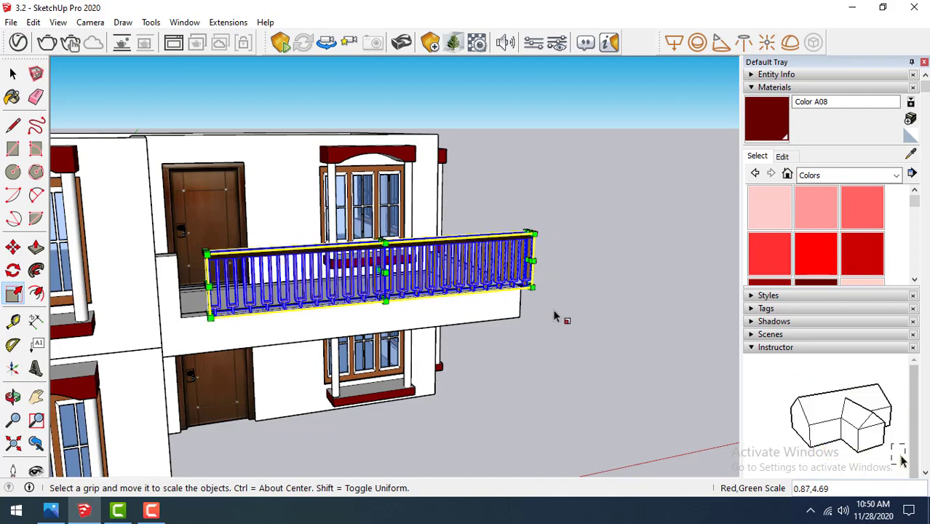
mouse_move(556, 315)
middle_down()
mouse_move(508, 291)
mouse_move(141, 249)
middle_up()
scroll(142, 249, up, 2)
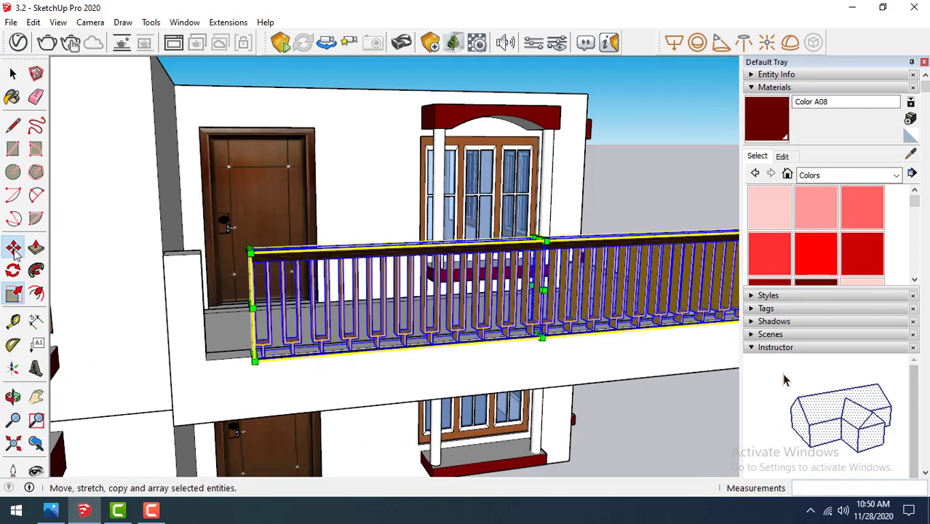
Move the shortened railing left against the left post
click(12, 248)
click(249, 250)
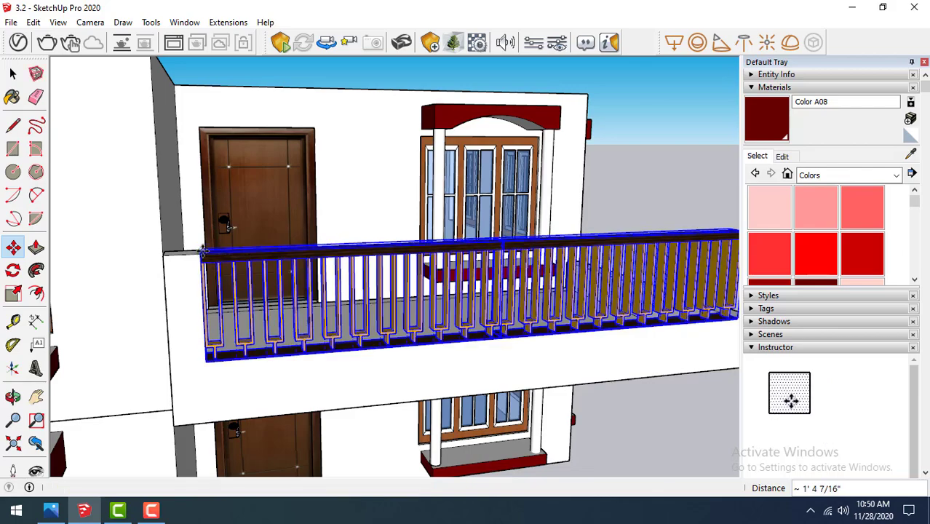
click(199, 254)
mouse_move(199, 253)
middle_down()
mouse_move(598, 321)
mouse_move(529, 332)
middle_up()
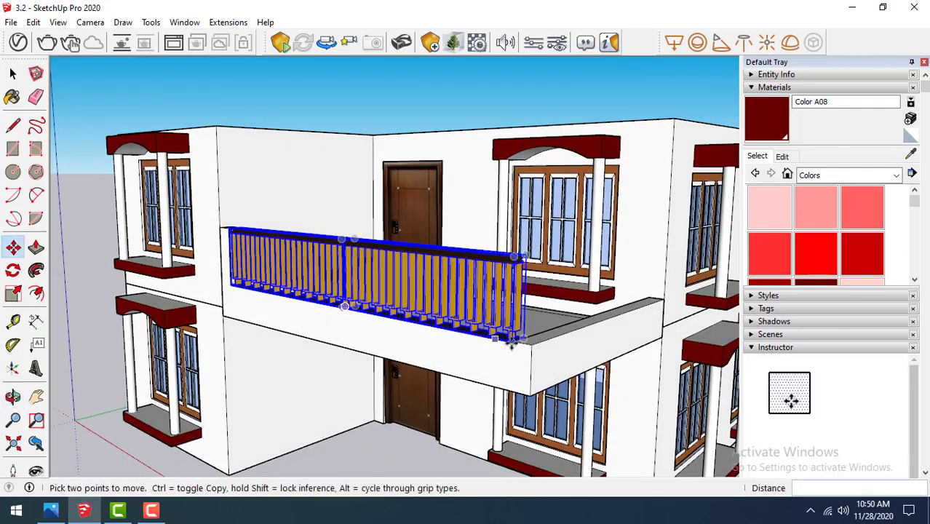
scroll(529, 332, up, 2)
scroll(533, 339, up, 2)
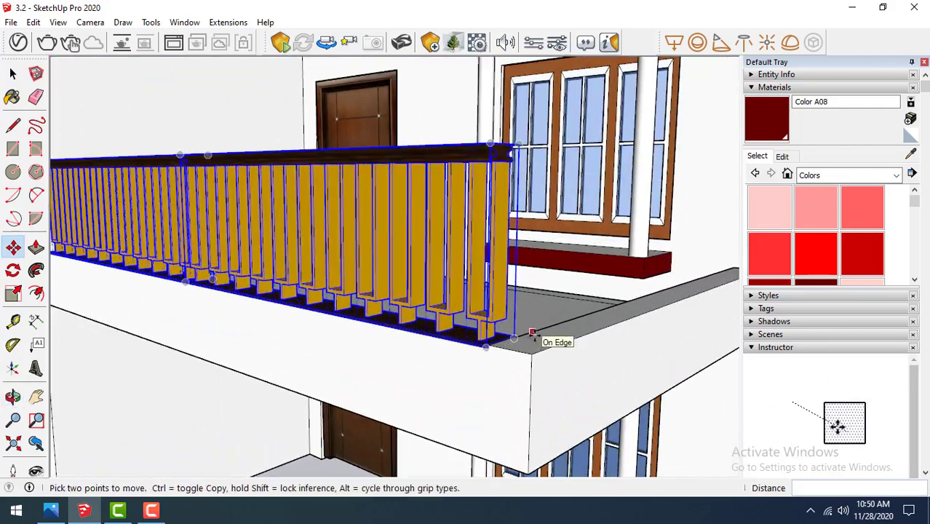
Build a tall end post at the railing's right end and thicken its side
click(13, 149)
click(492, 346)
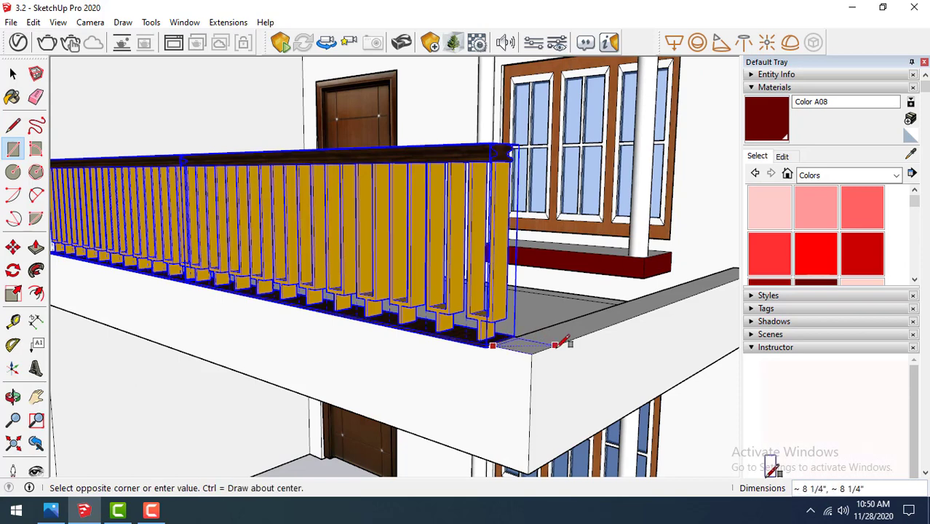
click(36, 248)
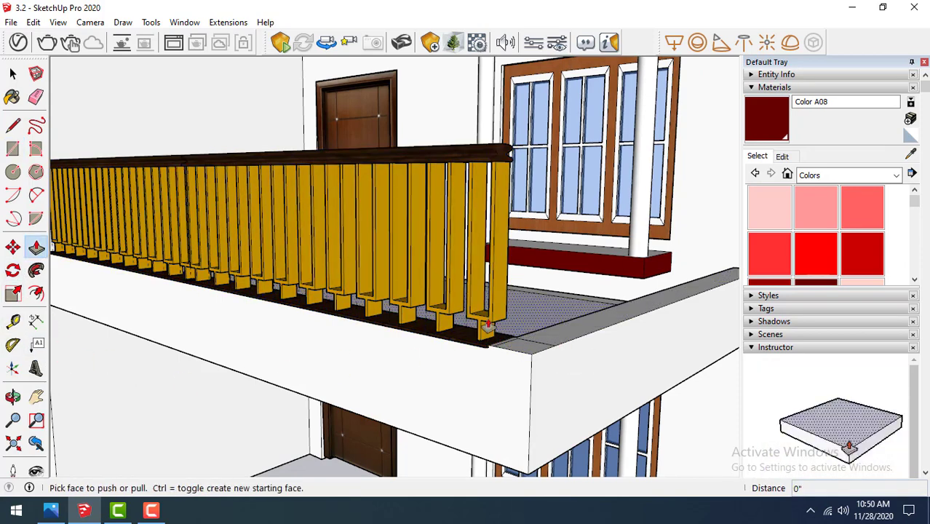
click(520, 352)
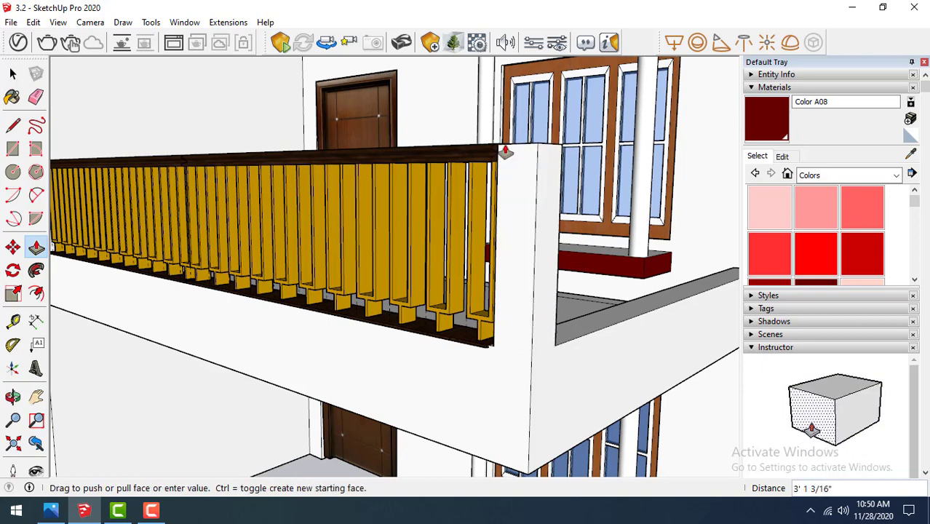
click(535, 236)
middle_drag(535, 236, 551, 175)
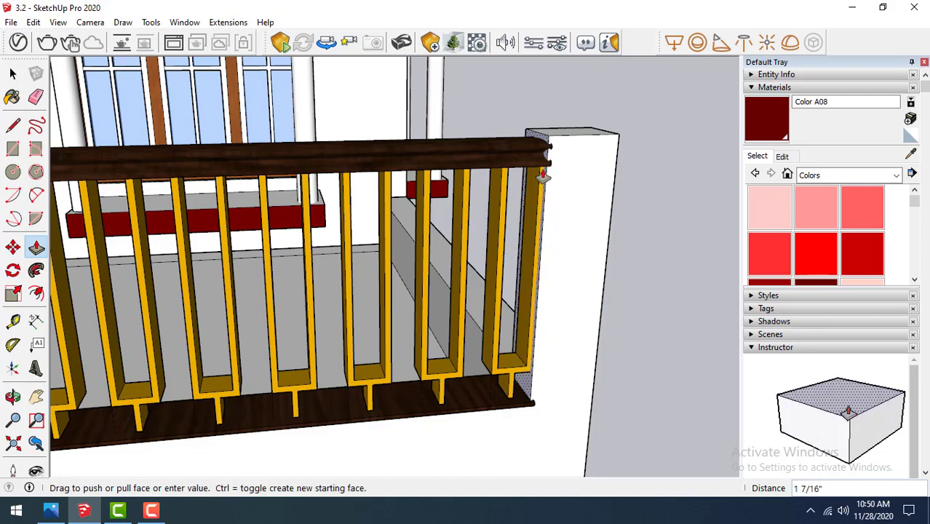
click(543, 177)
mouse_move(543, 176)
middle_down()
mouse_move(572, 191)
mouse_move(387, 243)
mouse_move(444, 239)
mouse_move(451, 248)
mouse_move(267, 351)
mouse_move(318, 191)
middle_up()
scroll(451, 247, down, 3)
key(space)
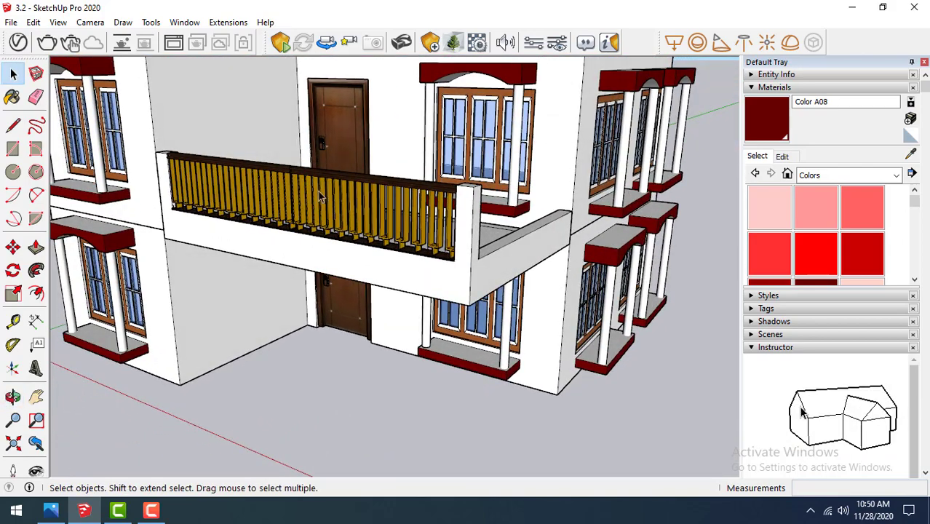
Copy the right railing section and rotate the copy 90 degrees
click(324, 182)
click(14, 249)
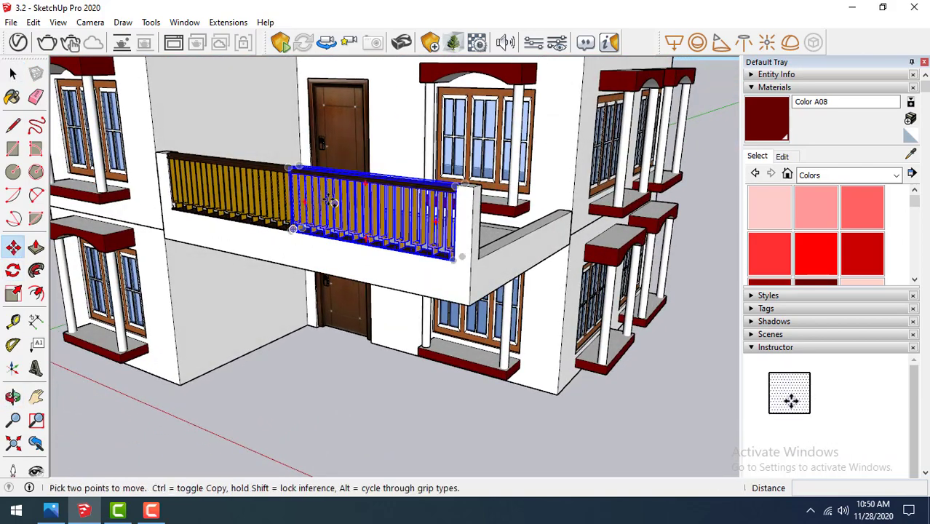
key(ctrl)
click(291, 168)
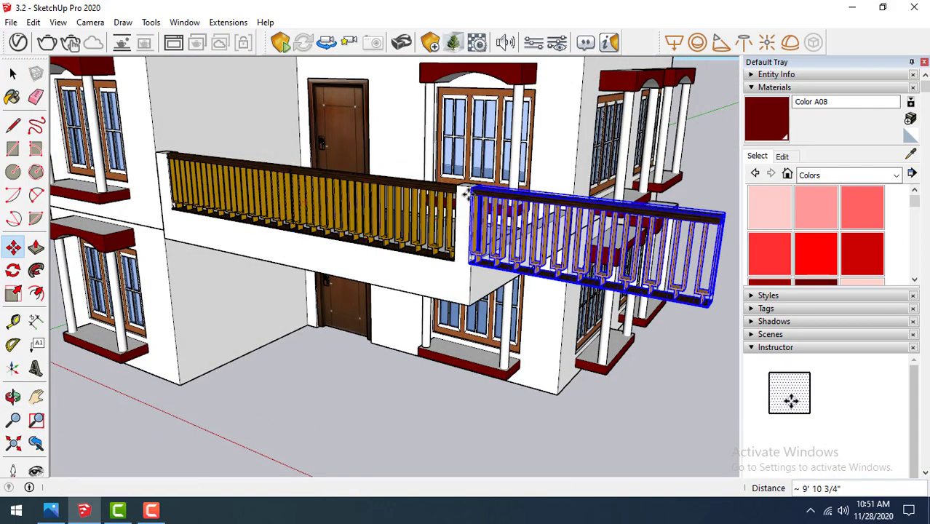
middle_drag(466, 190, 306, 219)
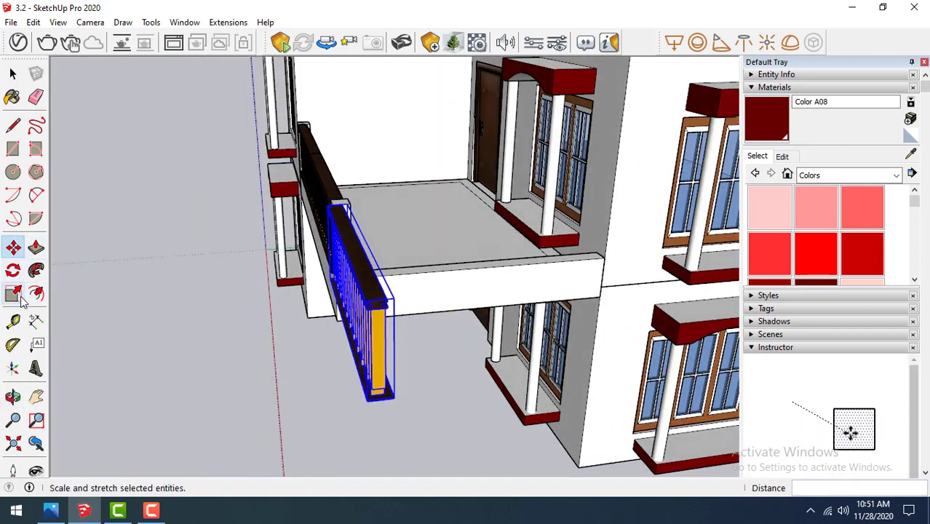
click(13, 270)
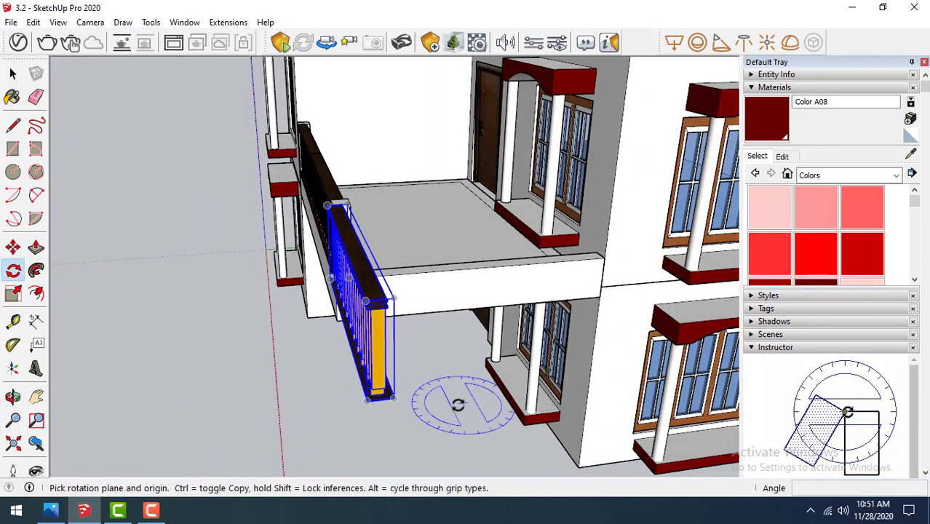
drag(458, 429, 475, 415)
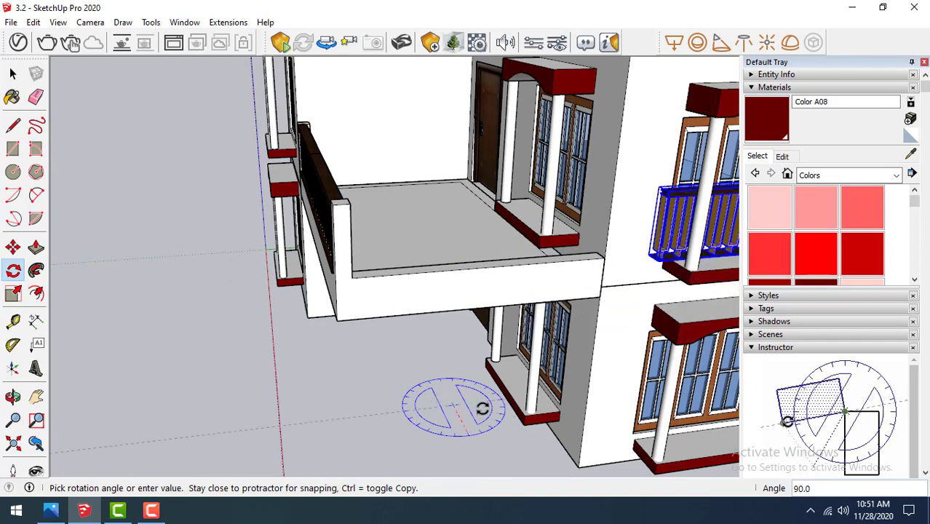
click(475, 409)
Move the rotated railing copy onto the balcony's other edge
click(13, 247)
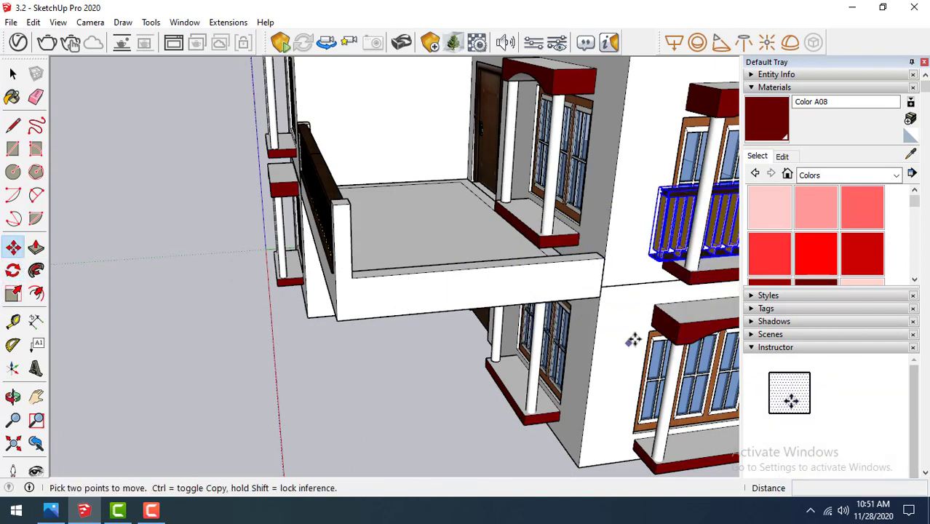
click(655, 259)
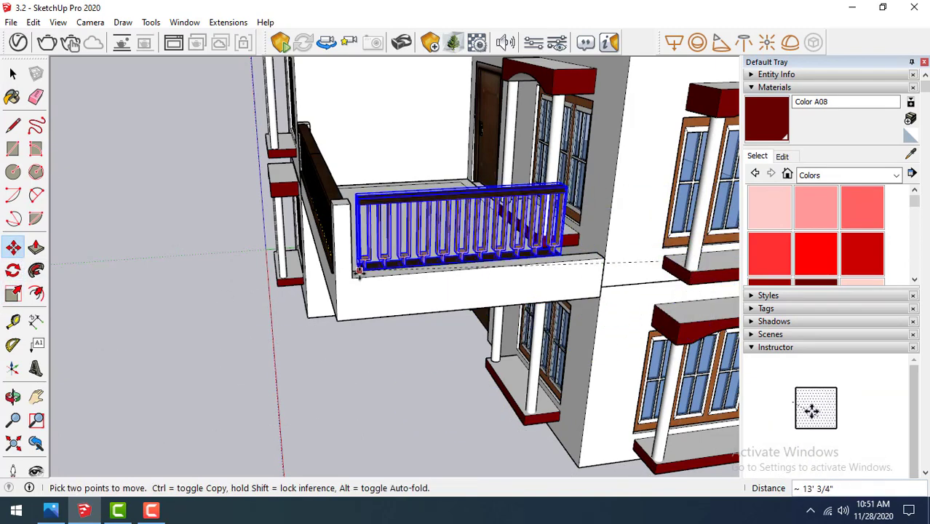
click(357, 275)
middle_drag(357, 274, 453, 193)
scroll(432, 162, up, 2)
scroll(439, 162, up, 2)
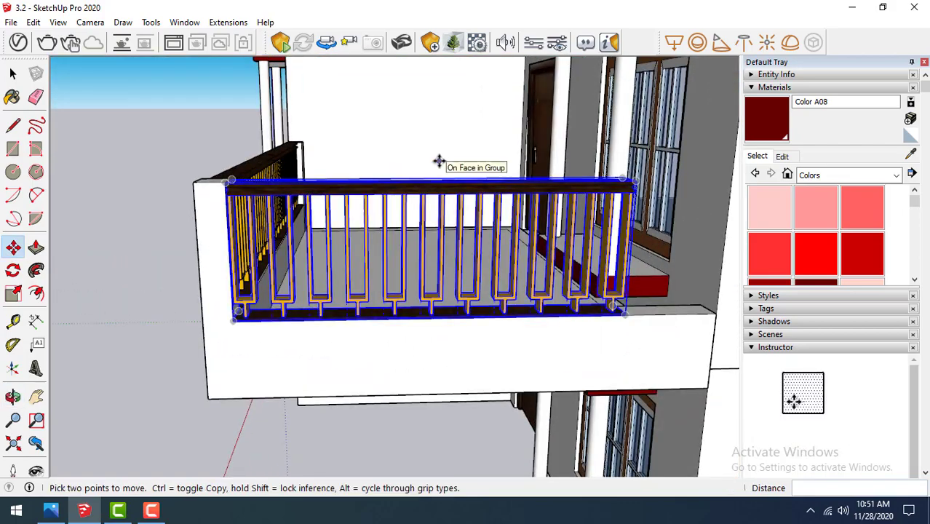
scroll(412, 213, up, 3)
scroll(412, 213, down, 1)
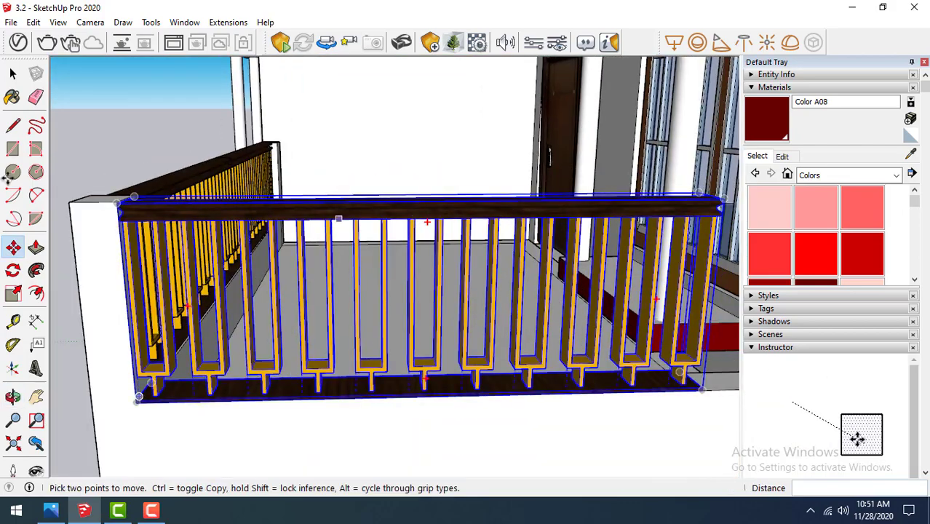
click(122, 209)
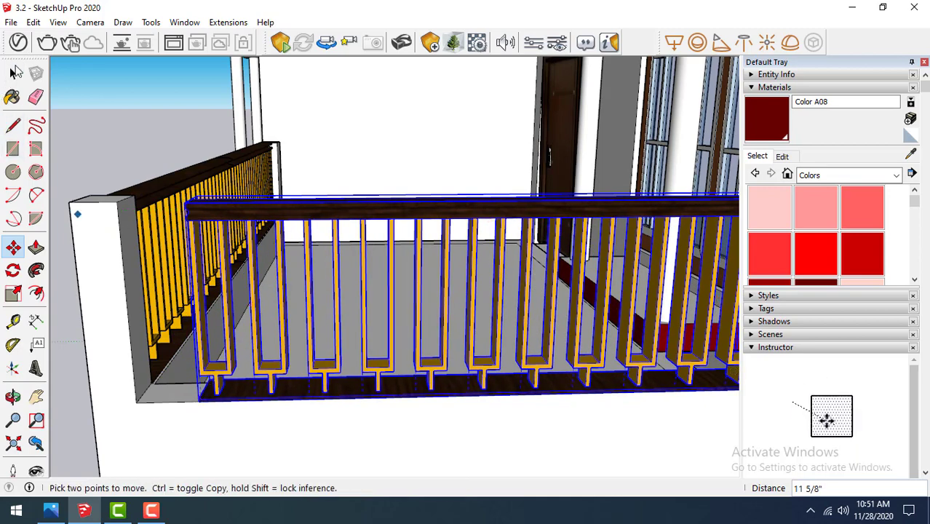
click(14, 72)
middle_drag(70, 130, 375, 227)
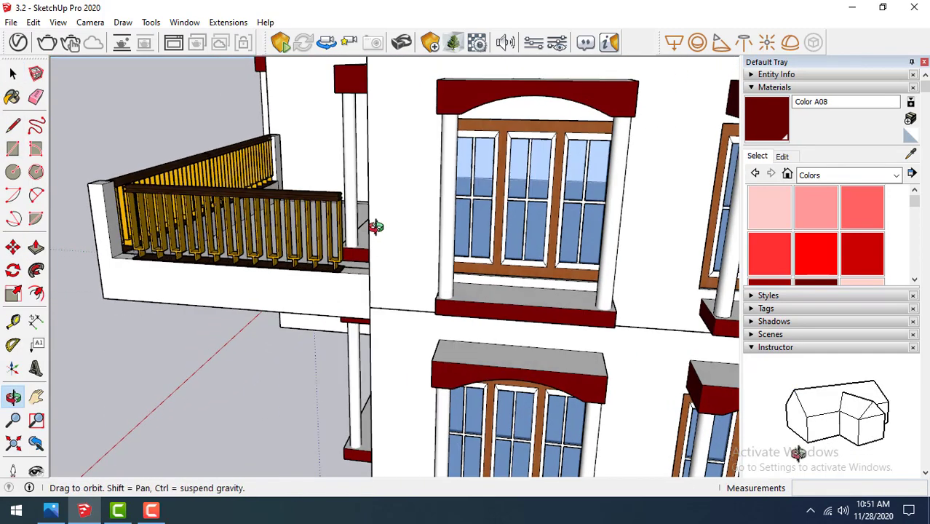
Extrude a rectangle at the railing corner into a tall white corner post
scroll(291, 218, up, 3)
click(14, 149)
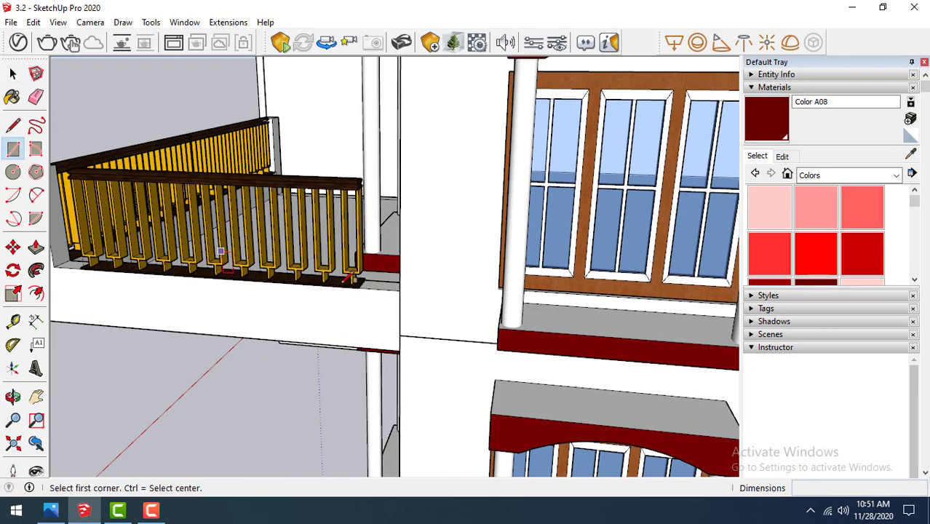
scroll(358, 286, up, 3)
middle_drag(358, 285, 420, 301)
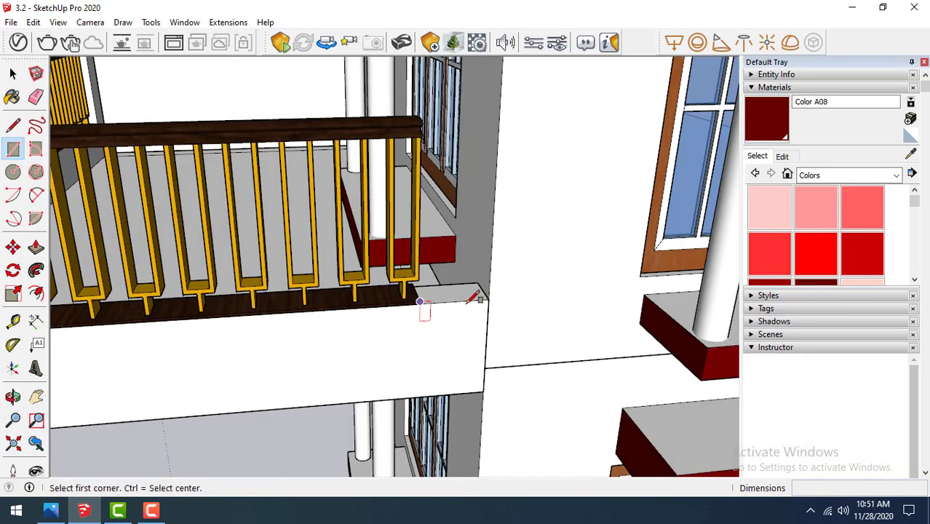
click(478, 281)
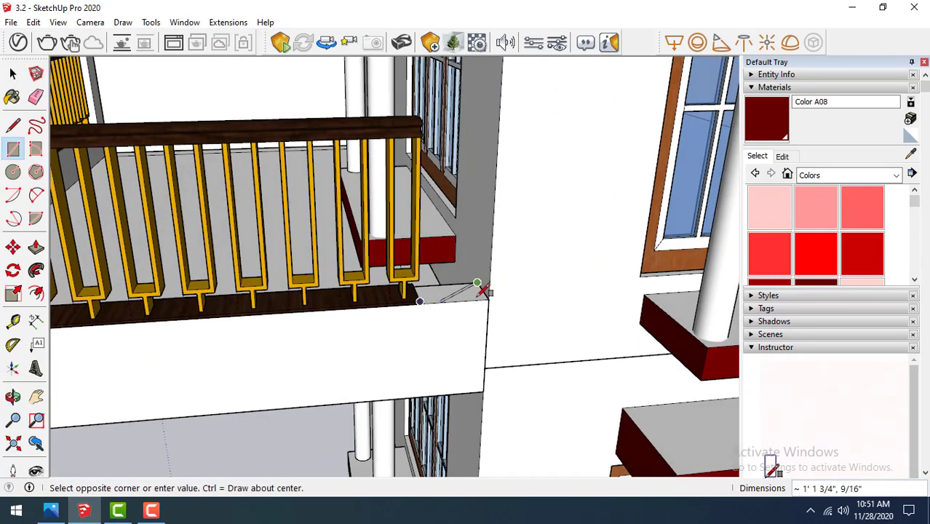
click(440, 299)
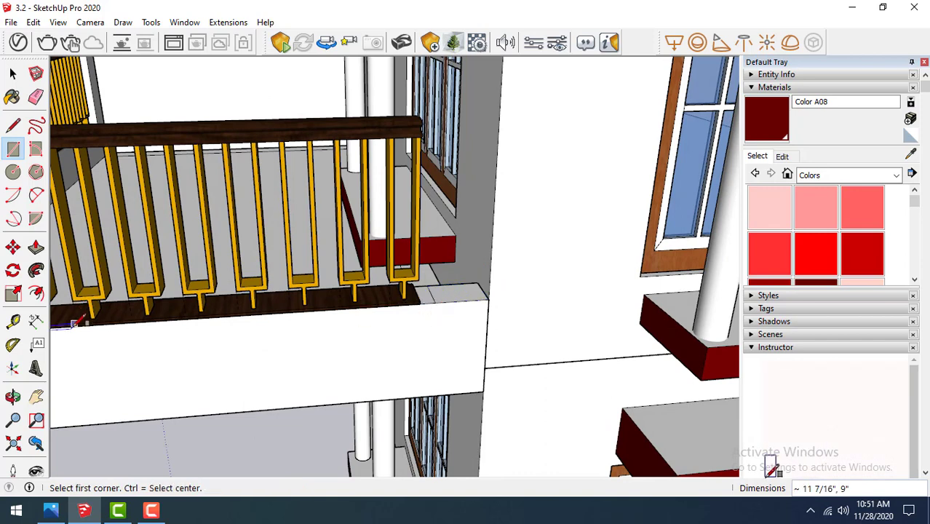
click(36, 249)
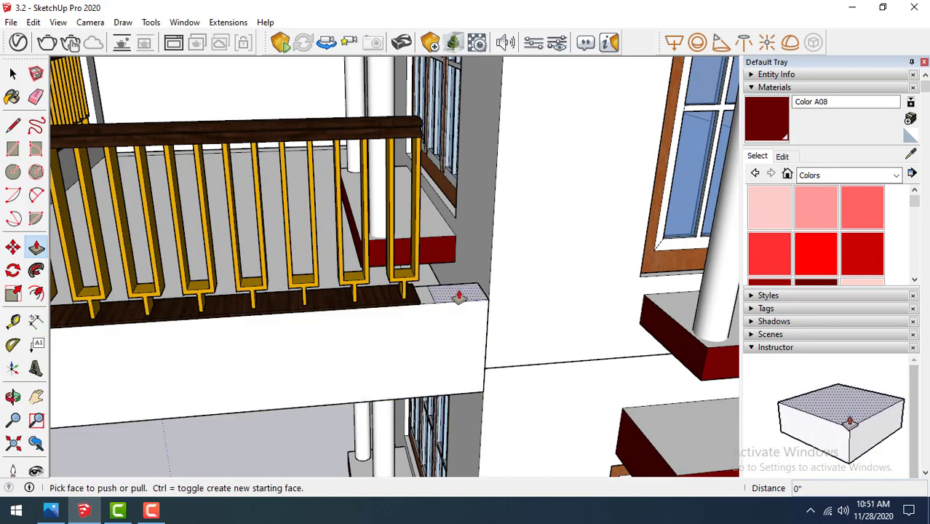
drag(473, 297, 434, 108)
drag(439, 147, 424, 147)
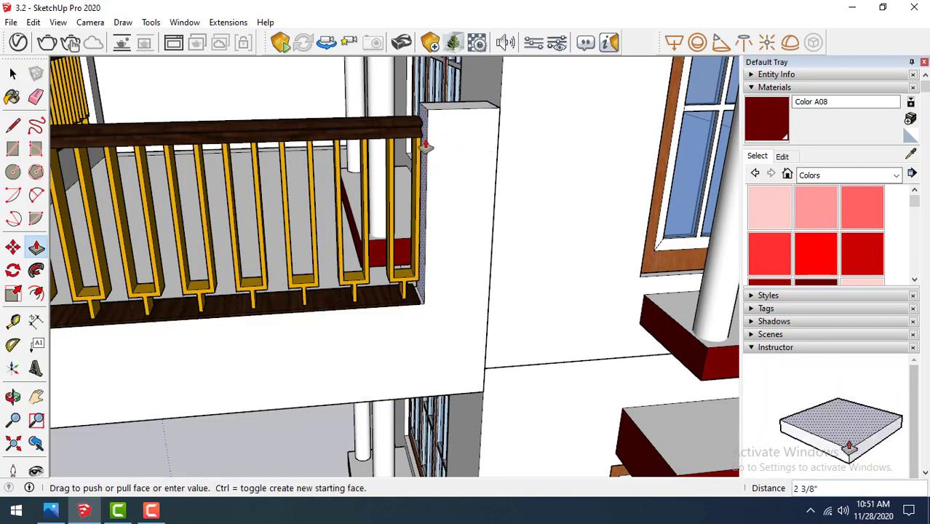
middle_drag(424, 147, 422, 121)
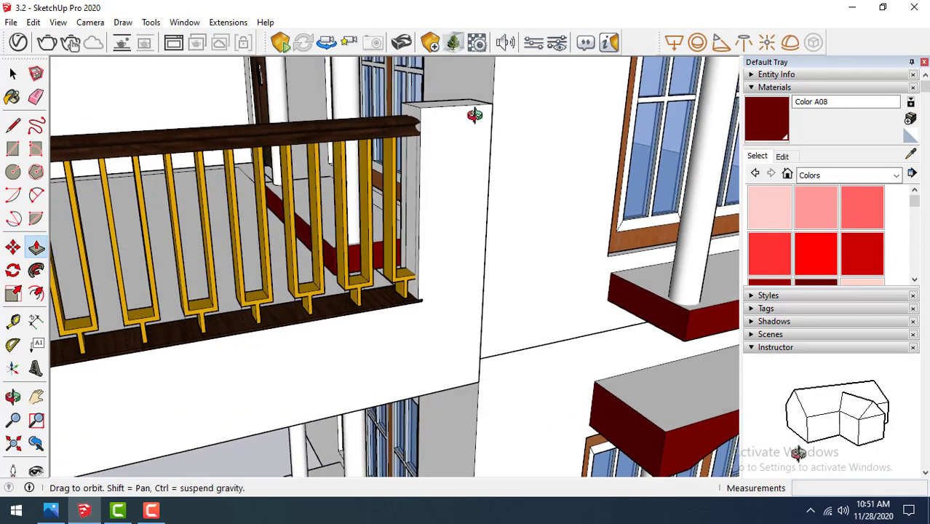
click(422, 120)
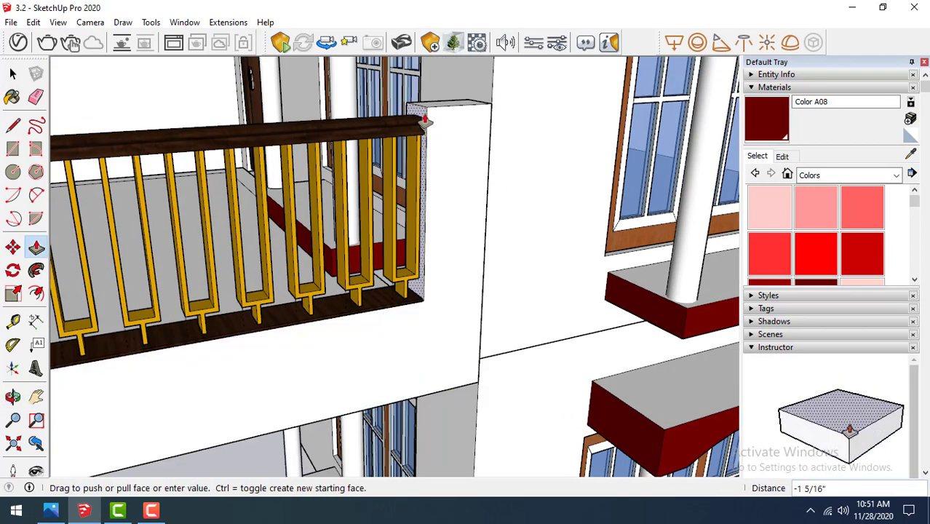
click(436, 146)
scroll(523, 199, down, 3)
Push the left end wall about 3/4" and pull its side face toward the railing
mouse_move(523, 199)
middle_down()
mouse_move(135, 191)
mouse_move(129, 162)
middle_up()
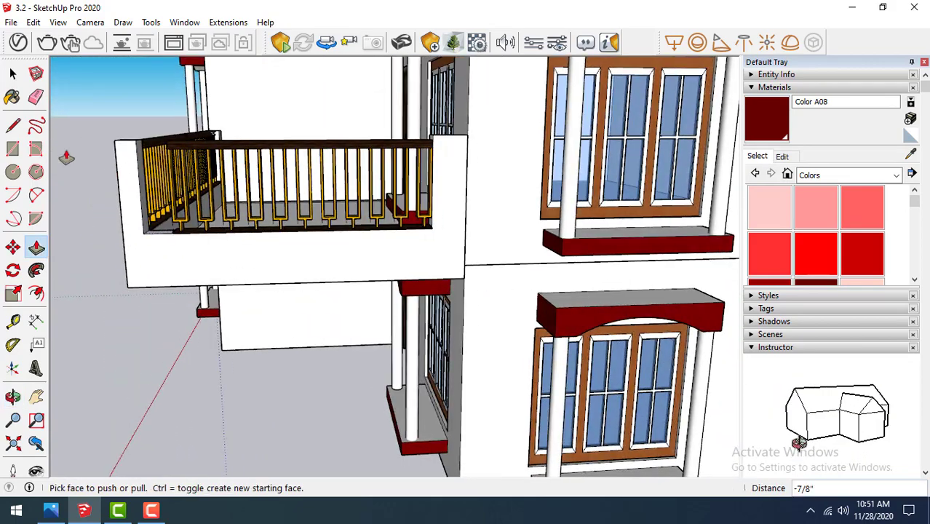
scroll(129, 162, up, 2)
scroll(129, 161, up, 2)
scroll(146, 163, up, 2)
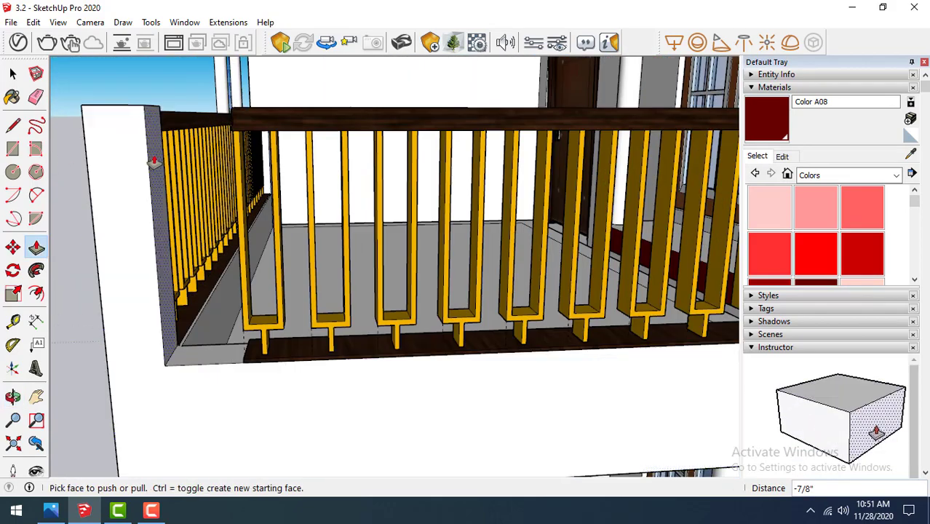
click(149, 160)
click(234, 125)
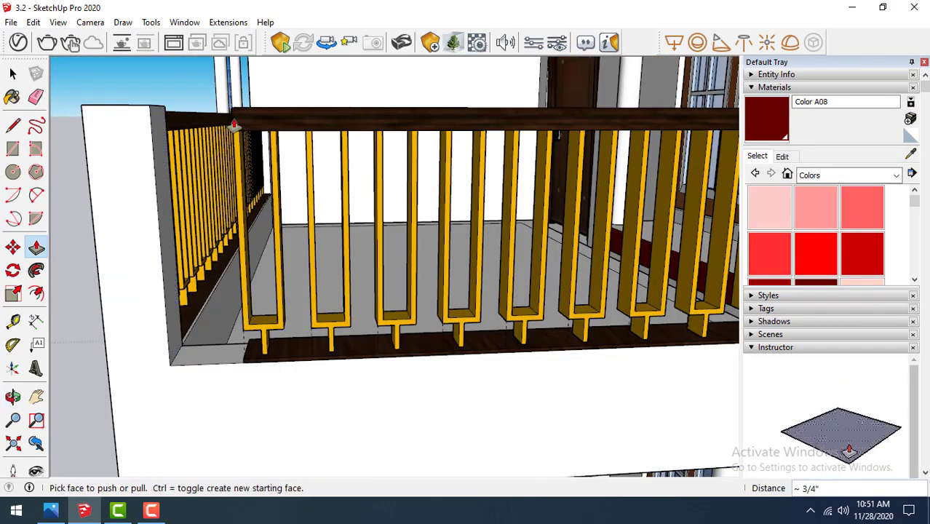
click(166, 156)
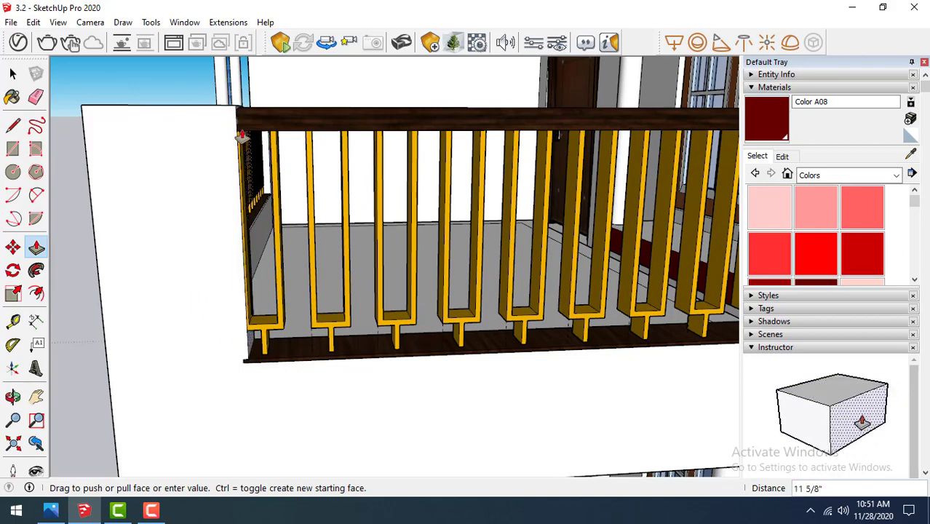
middle_drag(214, 173, 287, 191)
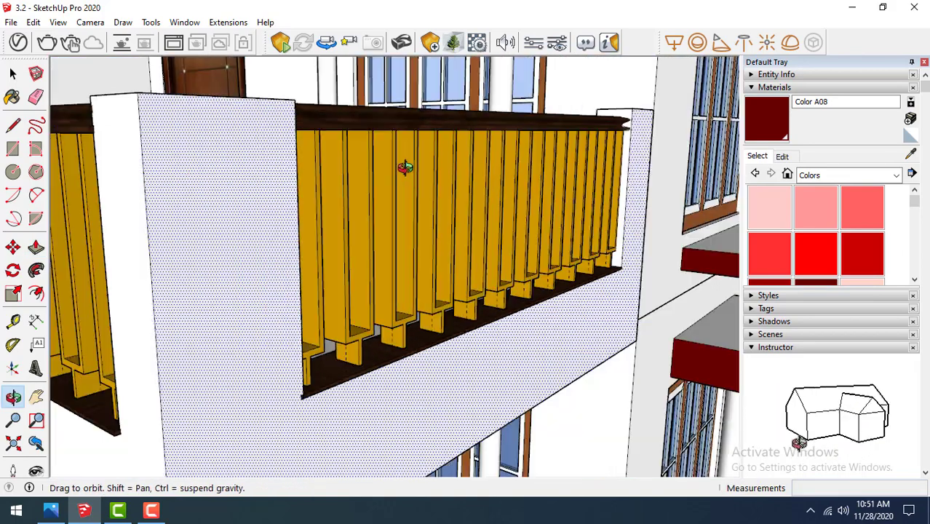
scroll(336, 234, down, 2)
scroll(342, 243, down, 2)
scroll(342, 242, up, 2)
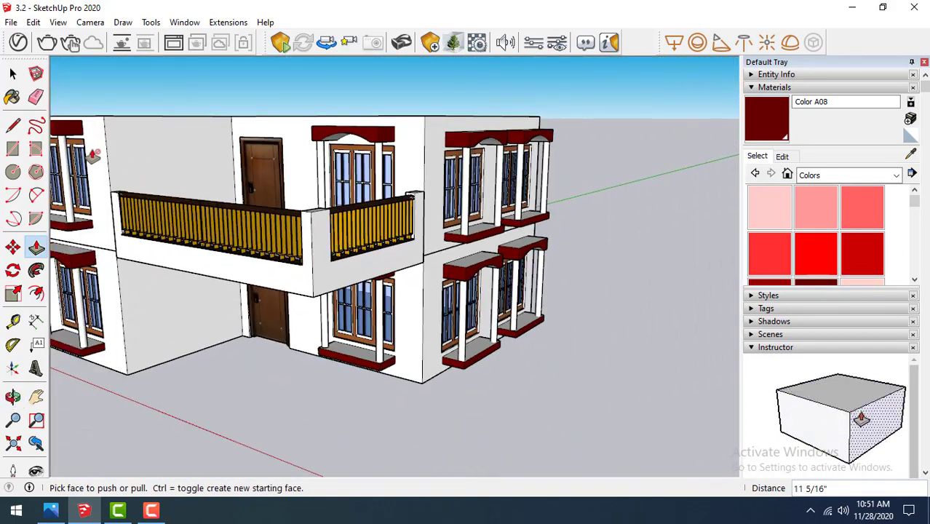
scroll(342, 242, up, 3)
scroll(120, 182, up, 1)
middle_drag(411, 235, 393, 271)
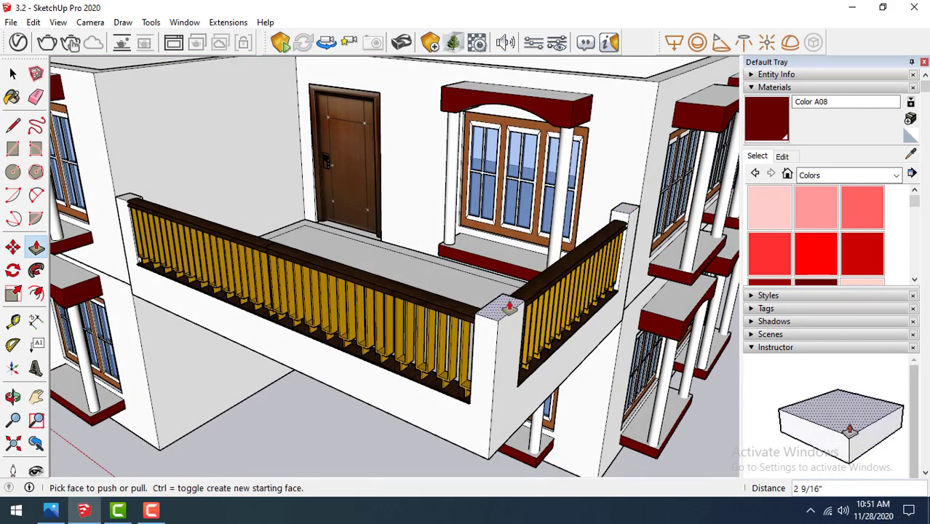
Raise the right and left post tops about 5 1/4 inches above the handrail
click(629, 229)
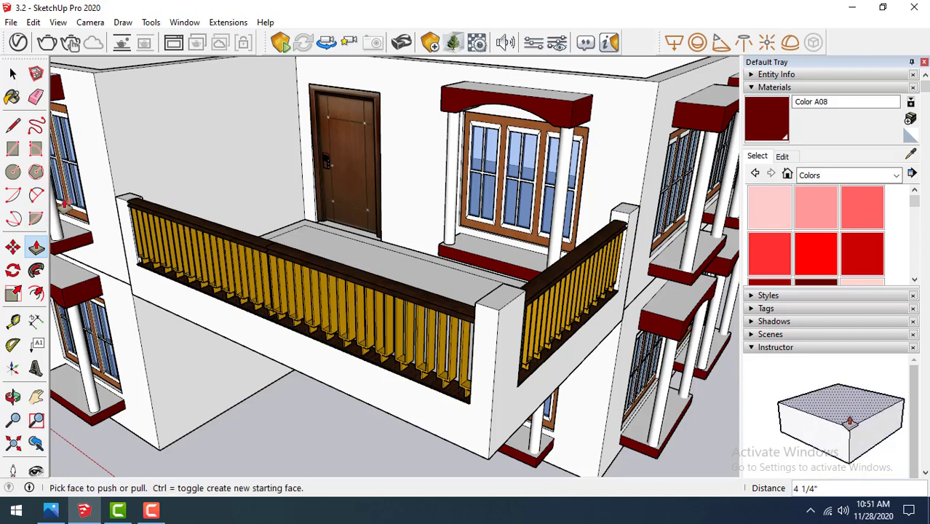
click(128, 192)
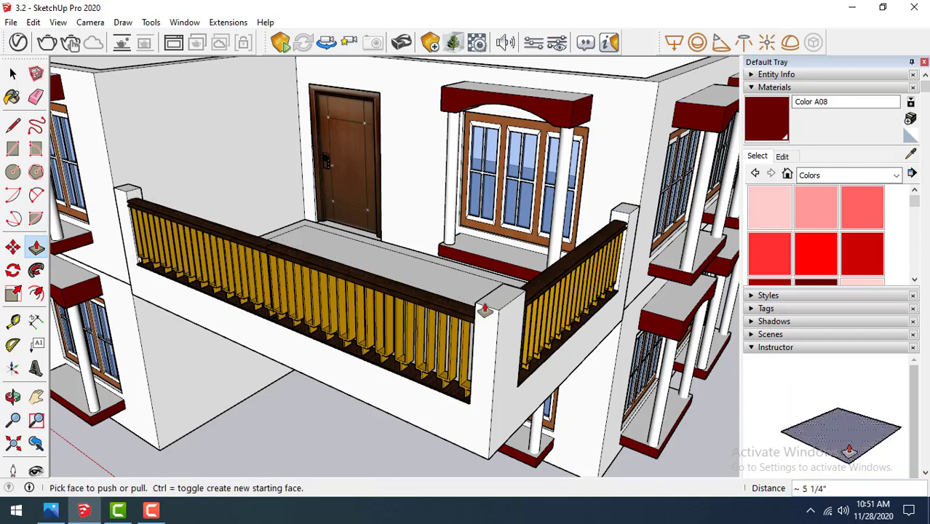
click(13, 73)
Orbit and zoom to inspect the raised posts from front and corner views
mouse_move(364, 233)
middle_down()
mouse_move(477, 204)
mouse_move(416, 225)
mouse_move(156, 229)
middle_up()
scroll(477, 204, down, 5)
scroll(416, 225, up, 5)
scroll(156, 229, up, 3)
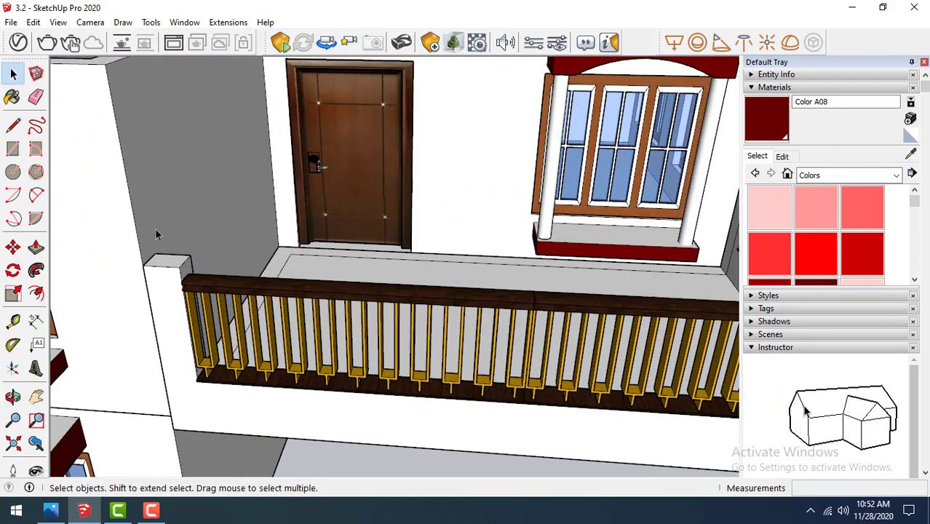
scroll(156, 229, up, 3)
scroll(169, 241, down, 2)
scroll(152, 248, up, 2)
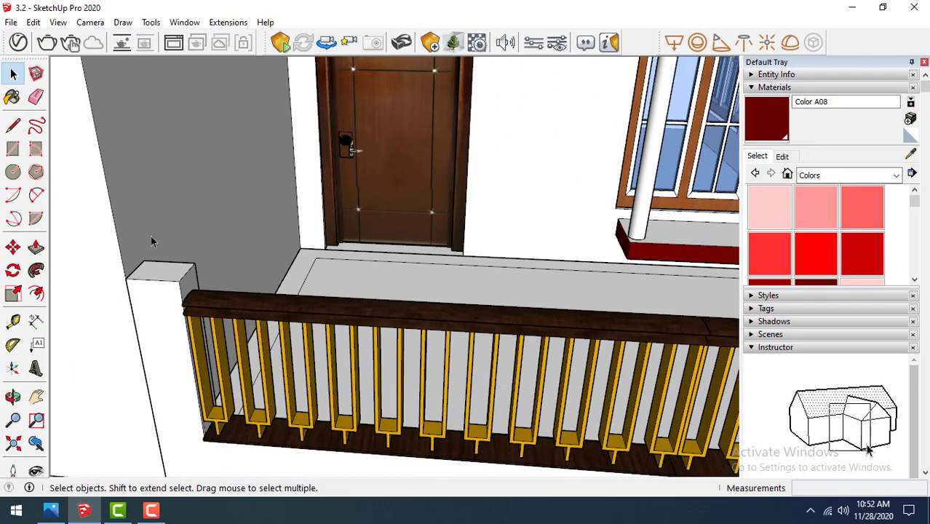
middle_drag(153, 252, 141, 173)
scroll(195, 313, down, 3)
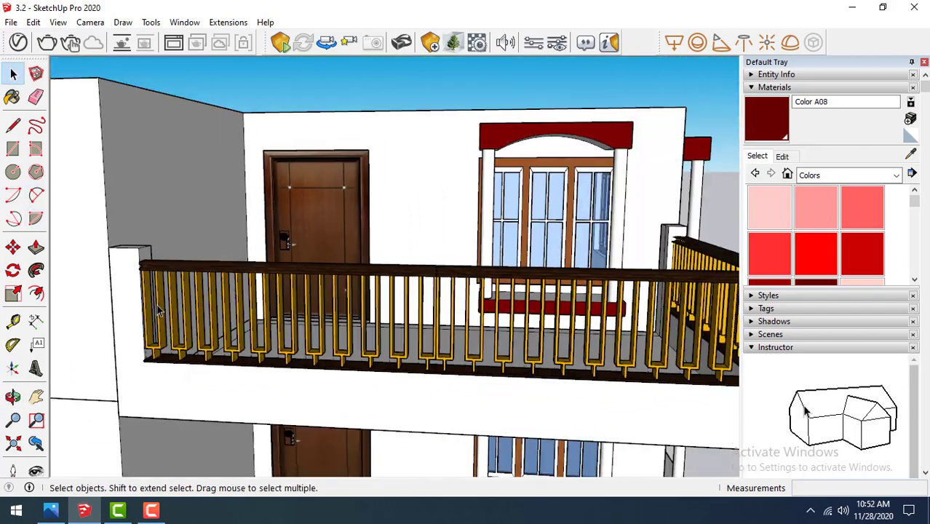
scroll(195, 313, down, 2)
middle_drag(196, 313, 316, 250)
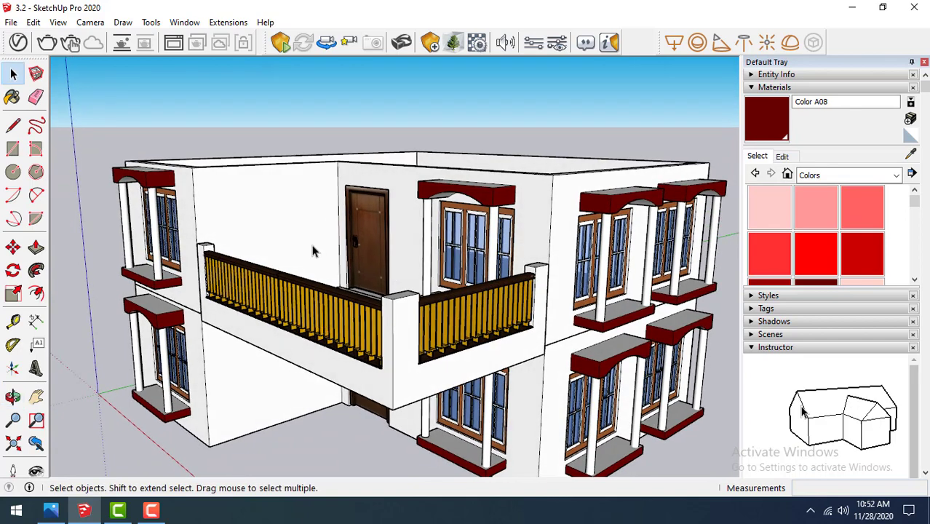
scroll(315, 250, up, 3)
Paint the balcony post tops with the dark red Color A08 material
click(12, 99)
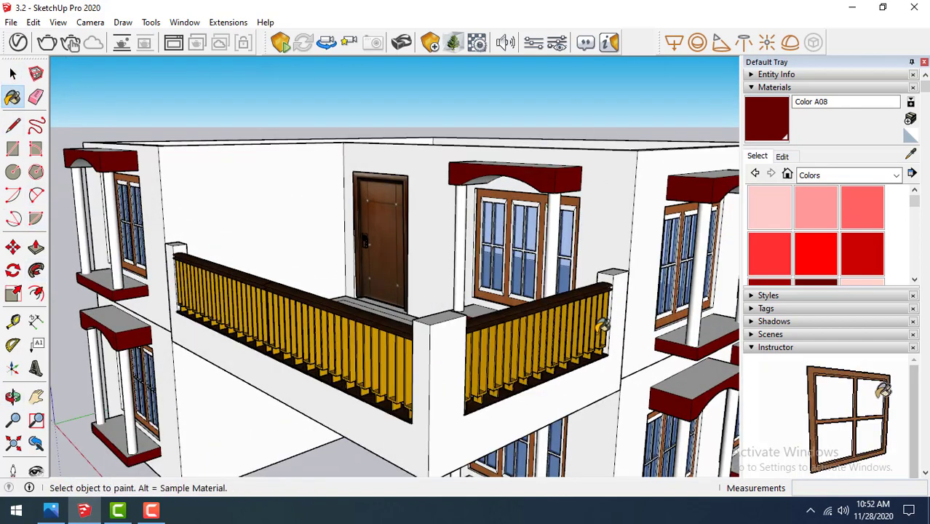
click(821, 284)
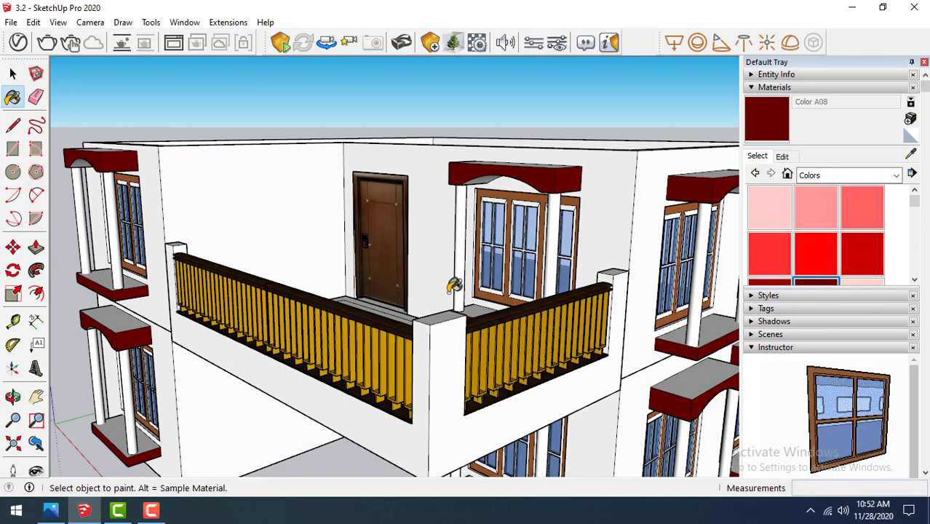
click(449, 310)
scroll(367, 285, up, 3)
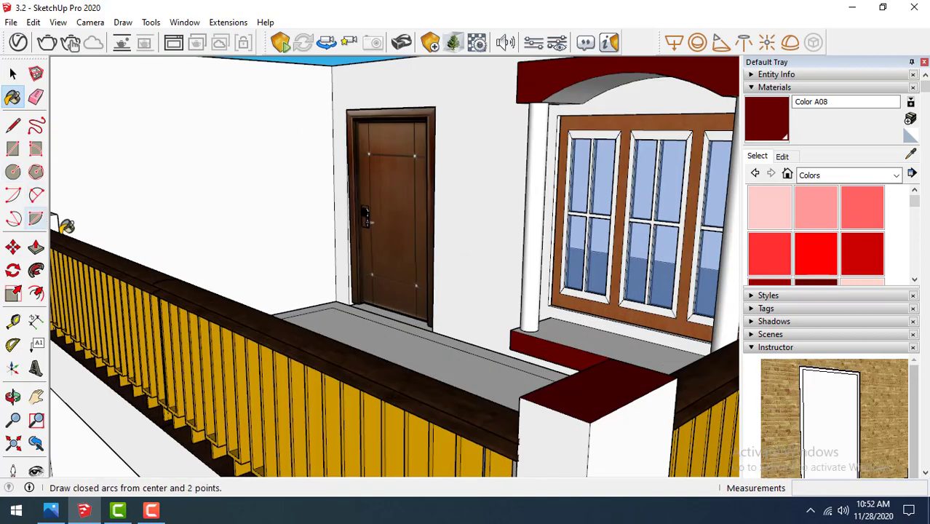
scroll(267, 243, down, 2)
scroll(267, 242, down, 1)
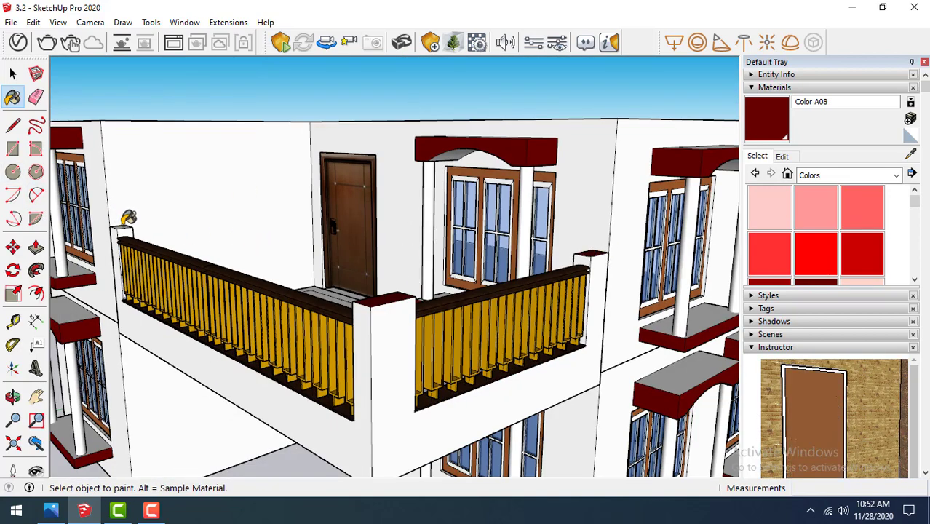
middle_drag(128, 217, 76, 226)
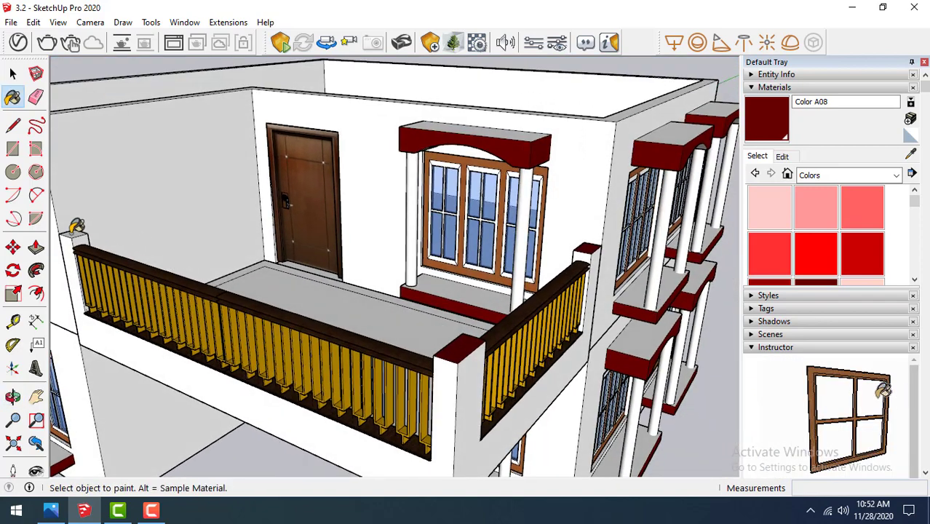
scroll(109, 204, up, 2)
Cancel an unwanted Push/Pull on the left post top and return to a front view
click(36, 248)
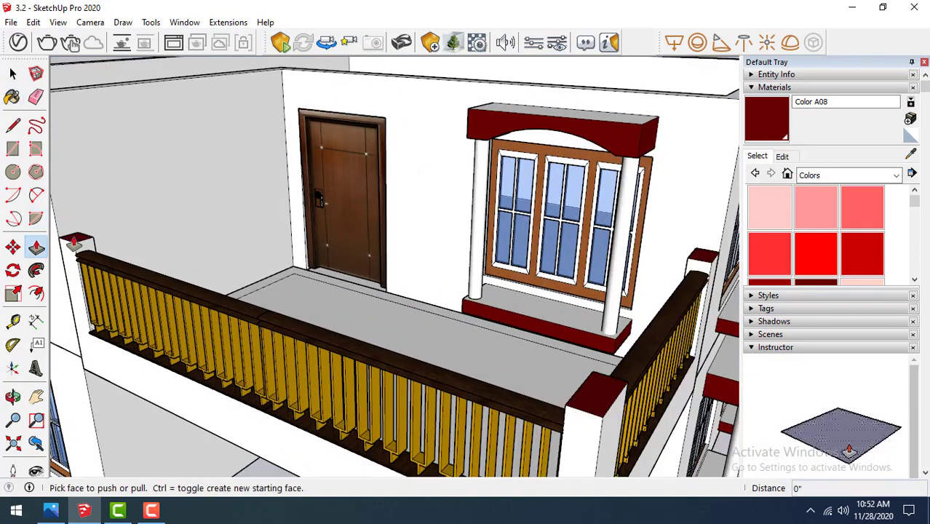
click(73, 238)
key(Escape)
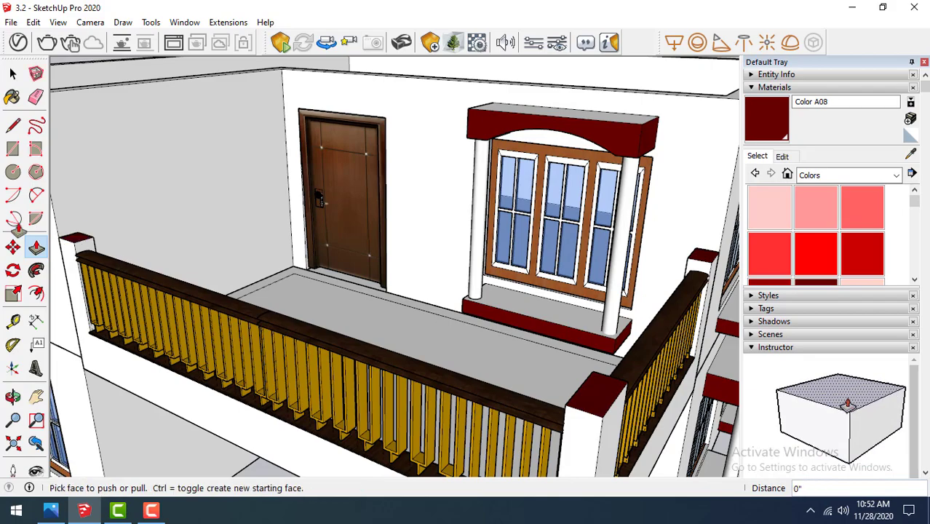
scroll(247, 205, down, 3)
scroll(263, 220, down, 3)
mouse_move(264, 220)
middle_down()
mouse_move(319, 143)
mouse_move(346, 164)
mouse_move(298, 198)
middle_up()
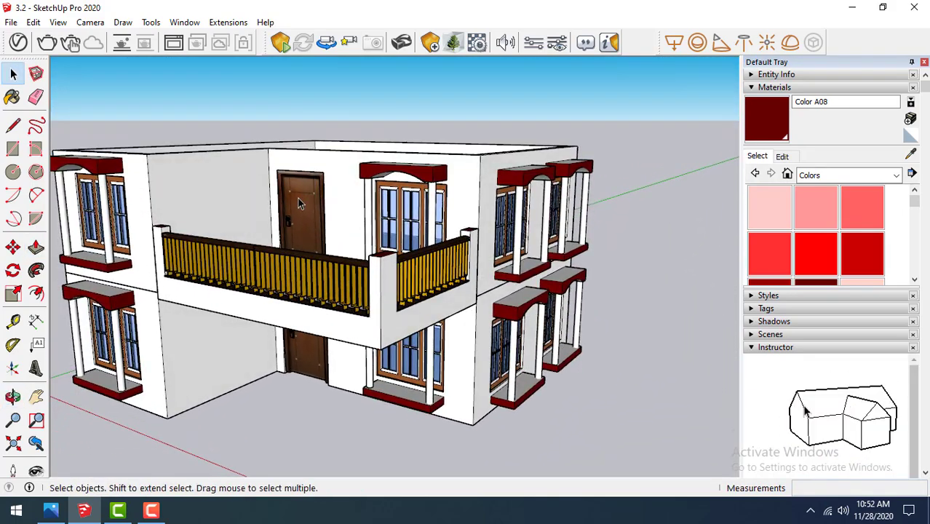
Offset the dark red ledge outline below the window and raise its face about an inch
scroll(252, 204, up, 2)
scroll(154, 173, up, 2)
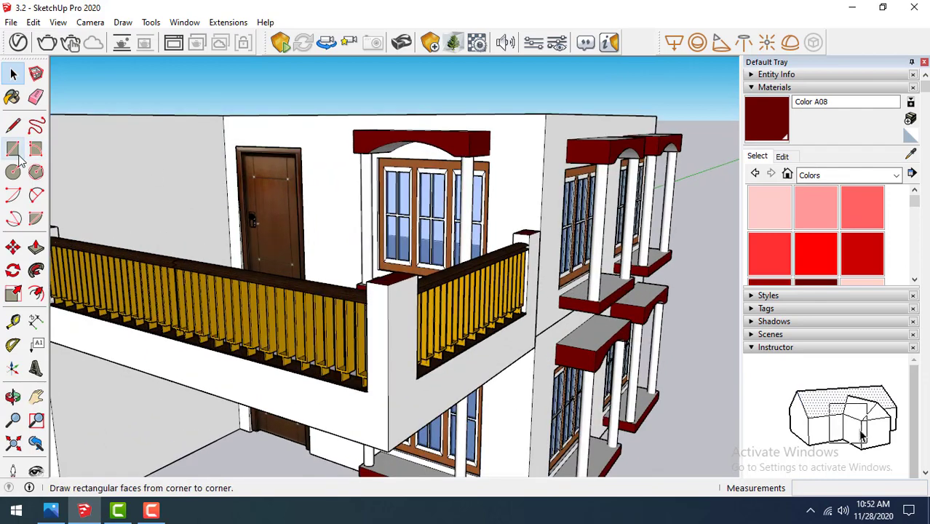
scroll(398, 270, up, 1)
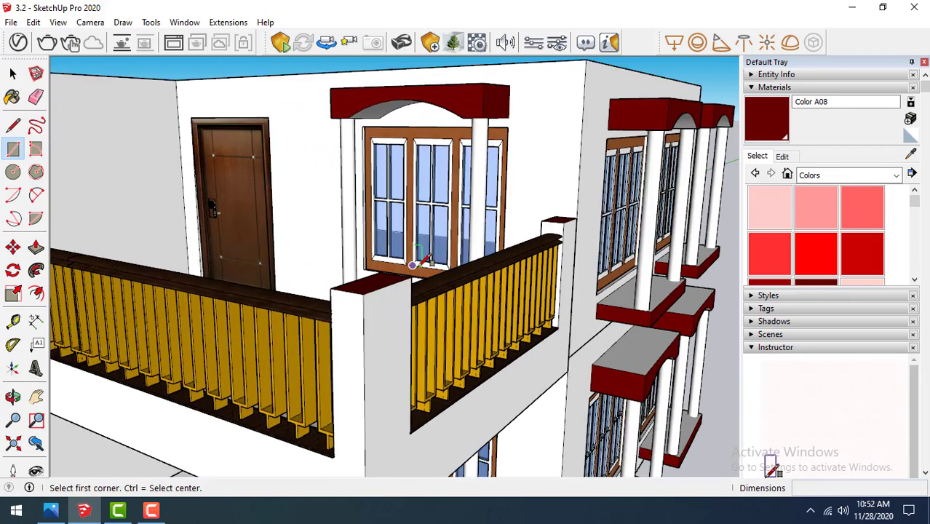
click(36, 293)
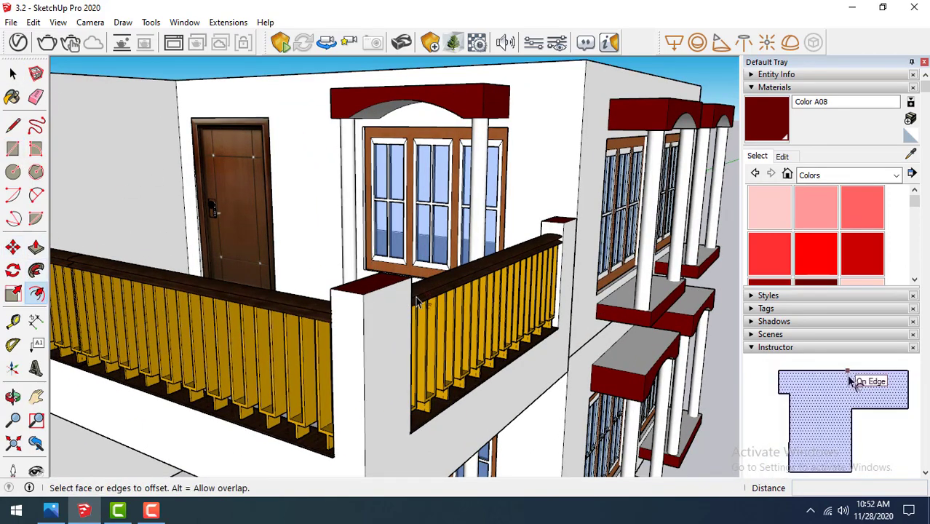
click(332, 288)
click(36, 248)
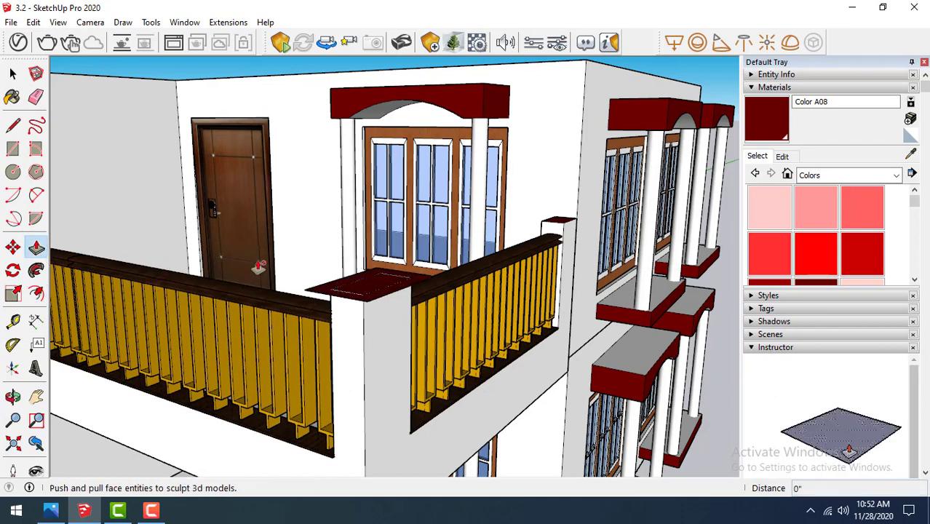
drag(325, 293, 325, 288)
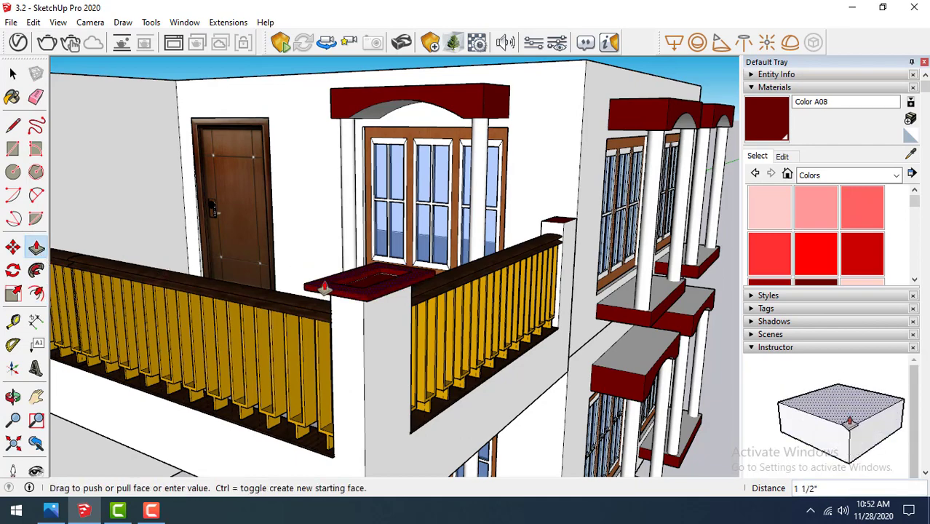
click(325, 283)
Inset the red ledge beside the balcony and push it up into a thin rimmed slab
middle_drag(544, 197, 507, 146)
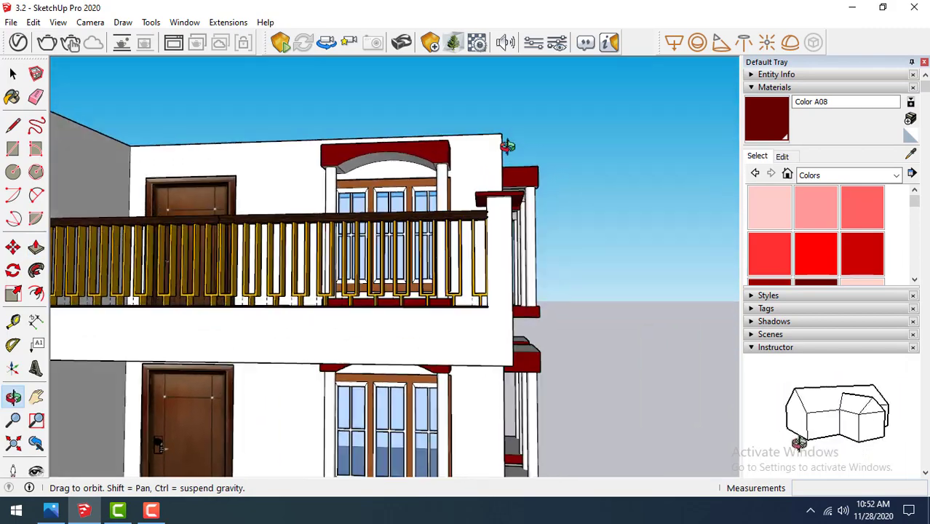
scroll(575, 207, down, 3)
scroll(253, 197, down, 2)
mouse_move(253, 197)
middle_down()
mouse_move(201, 248)
mouse_move(290, 257)
middle_up()
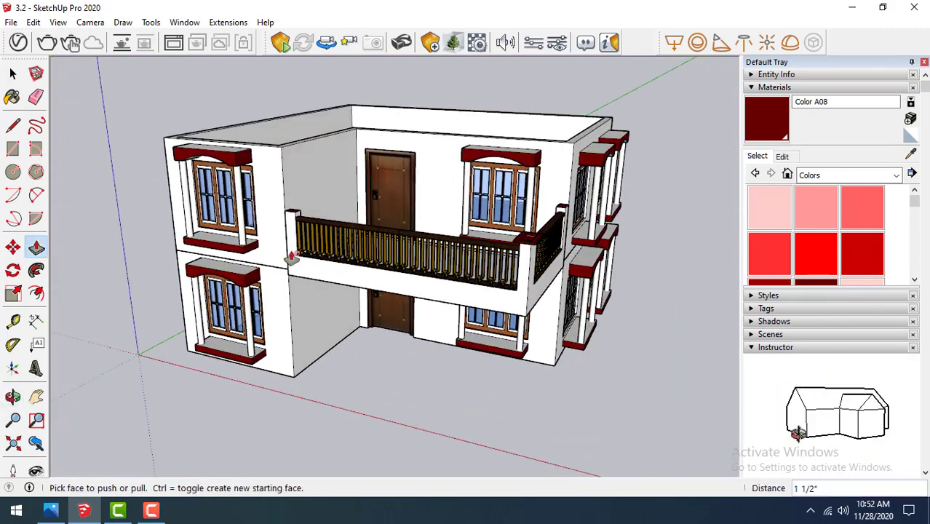
scroll(612, 190, up, 2)
middle_drag(543, 201, 327, 162)
key(p)
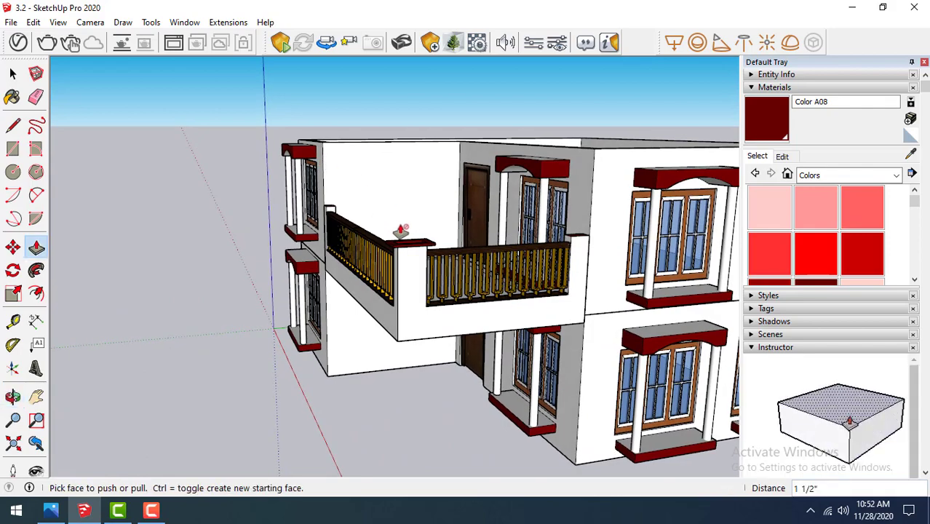
click(13, 73)
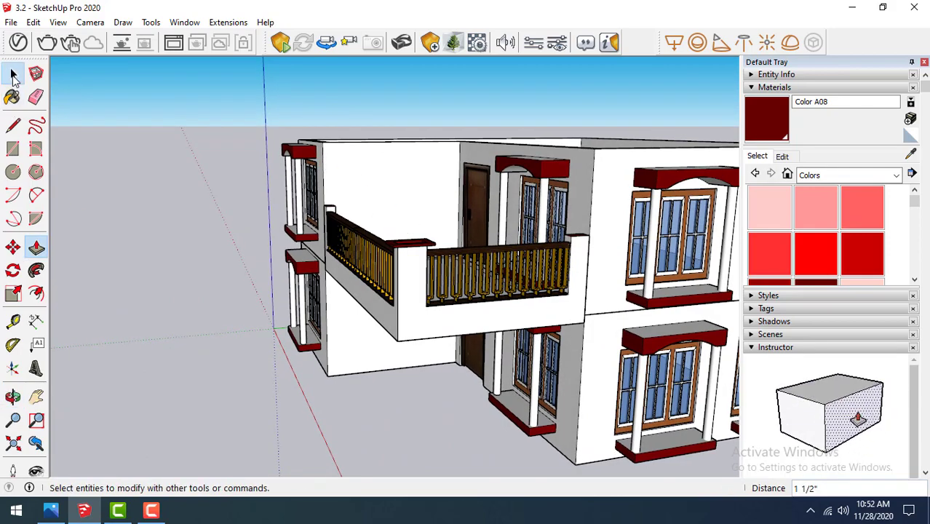
mouse_move(197, 289)
middle_down()
mouse_move(547, 180)
mouse_move(384, 243)
mouse_move(405, 280)
middle_up()
scroll(546, 182, down, 2)
scroll(359, 211, up, 2)
middle_drag(359, 210, 449, 216)
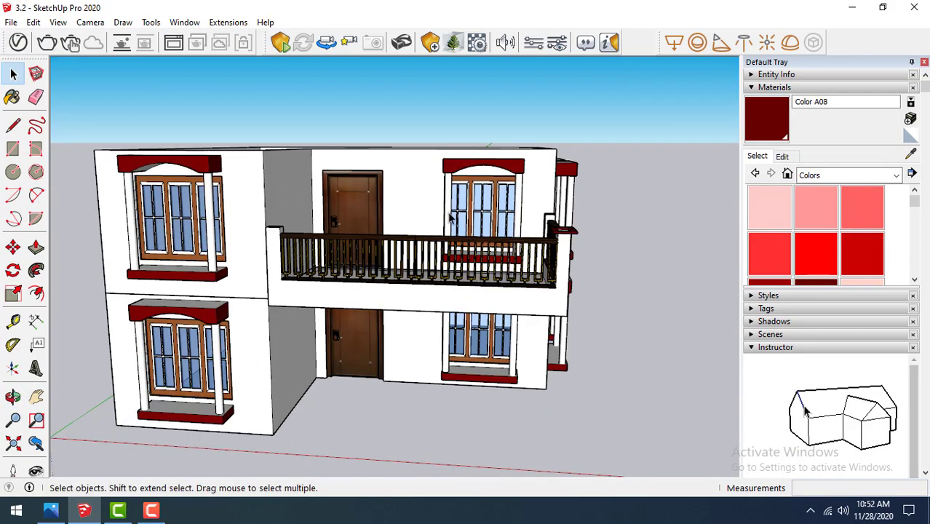
middle_drag(558, 197, 564, 187)
scroll(565, 188, up, 2)
scroll(577, 237, up, 2)
mouse_move(578, 237)
middle_down()
mouse_move(546, 214)
mouse_move(118, 218)
mouse_move(158, 305)
middle_up()
scroll(546, 214, down, 3)
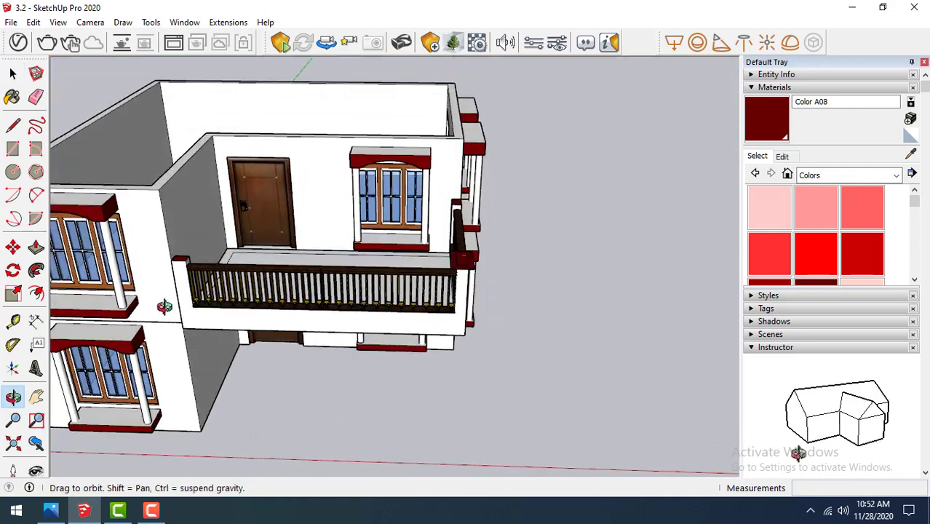
scroll(160, 251, up, 2)
scroll(160, 252, up, 2)
scroll(160, 251, up, 2)
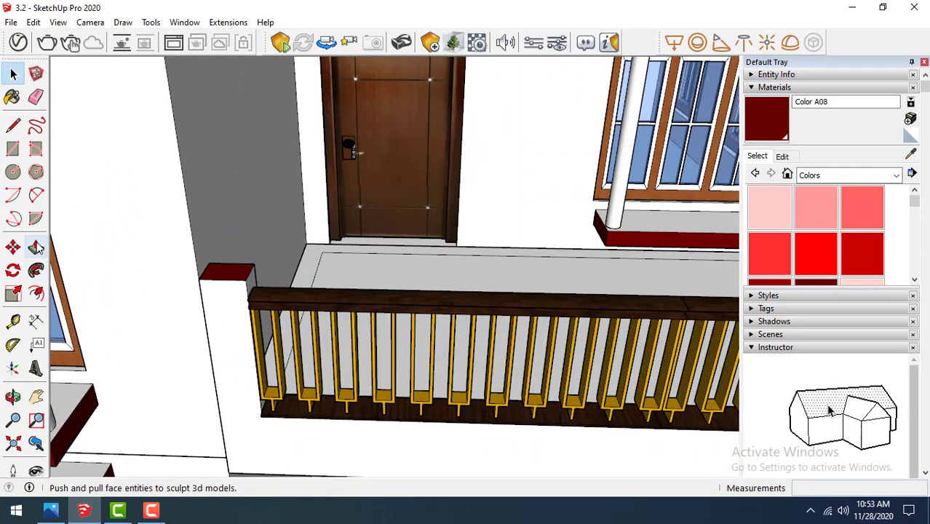
click(36, 293)
click(228, 280)
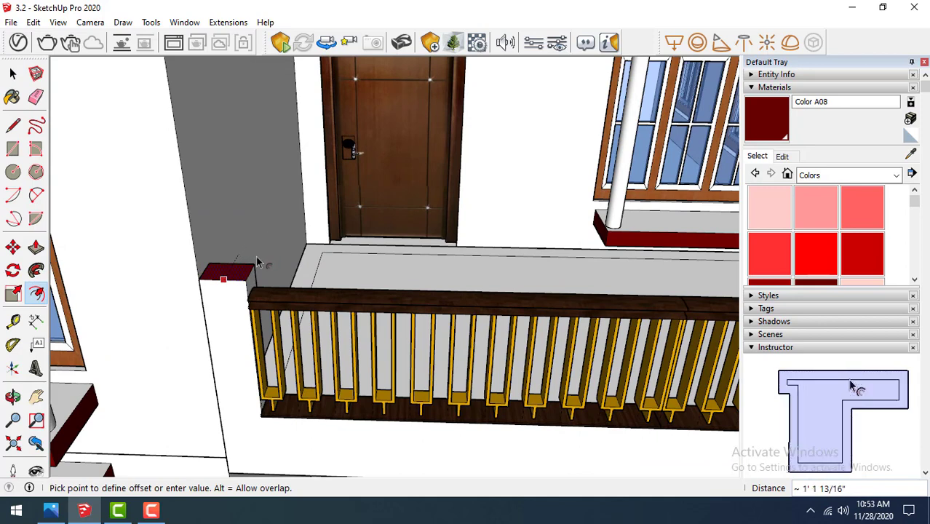
key(Escape)
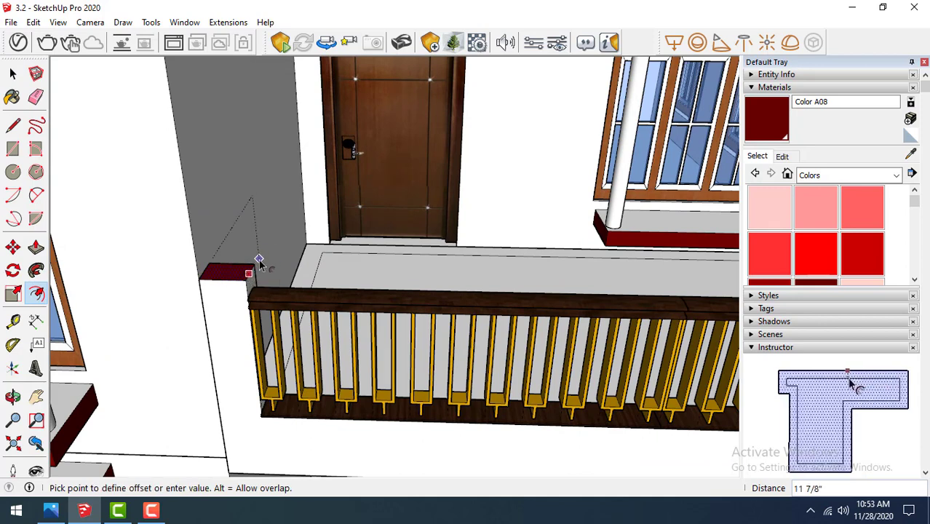
scroll(259, 265, up, 2)
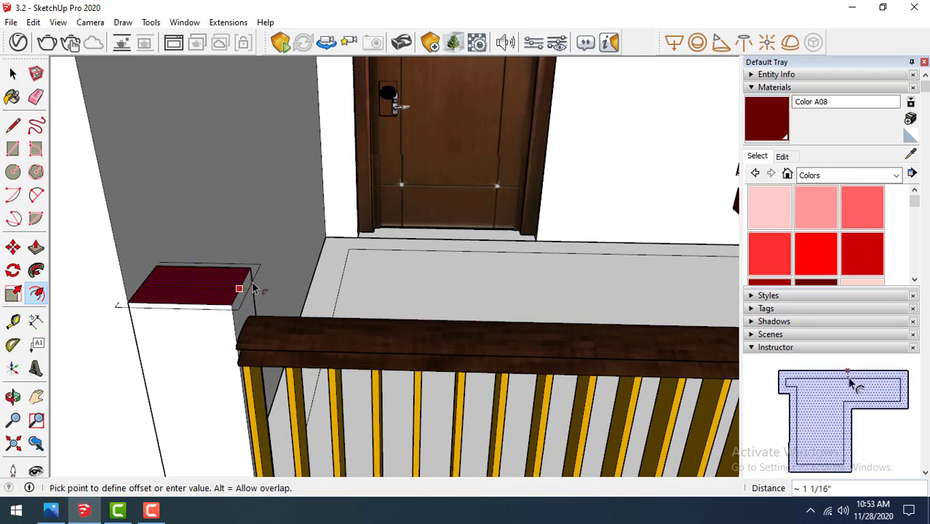
click(253, 289)
key(s)
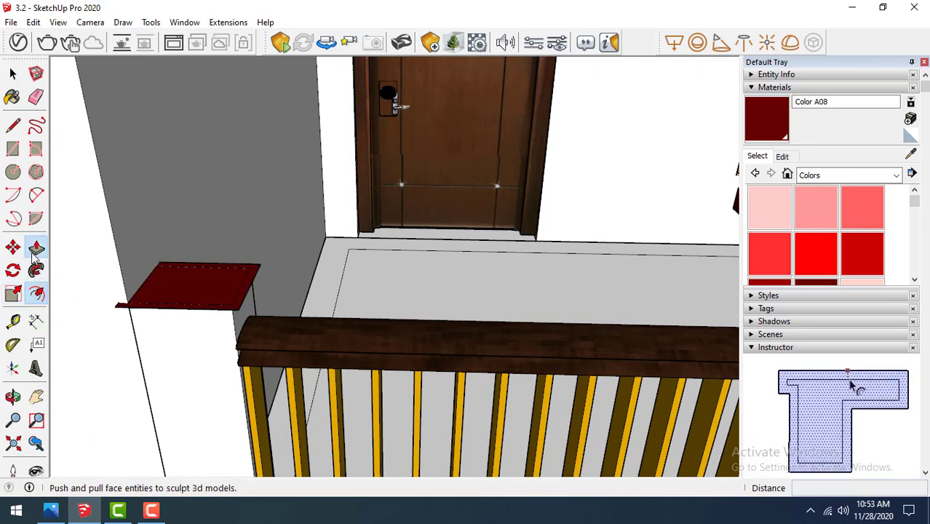
click(35, 250)
click(141, 313)
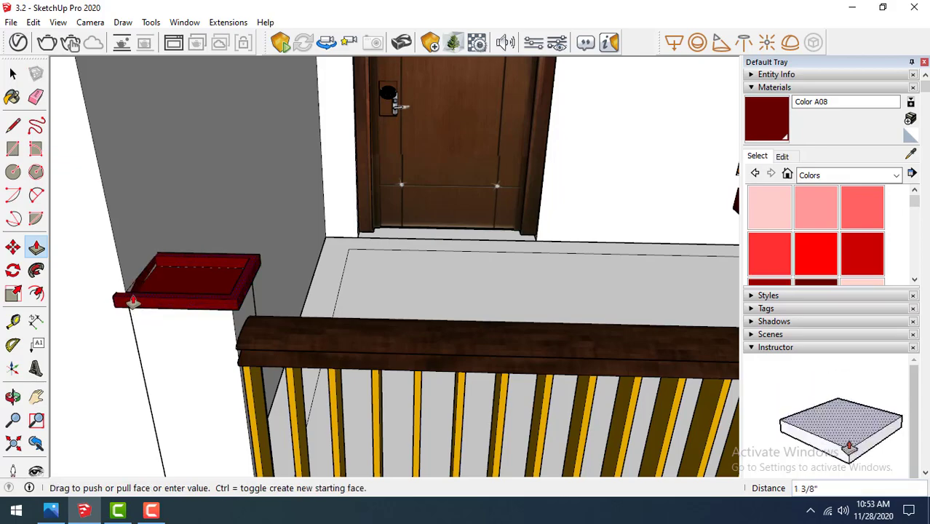
click(131, 302)
Offset the dark red floor patch by the columns and raise it into a slab
scroll(96, 182, down, 2)
scroll(115, 207, down, 2)
scroll(394, 183, down, 3)
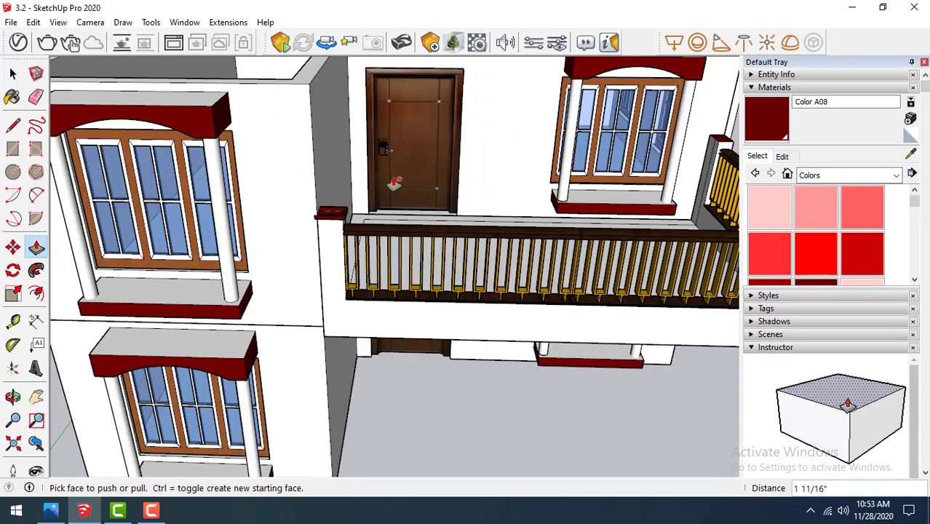
middle_drag(309, 188, 270, 76)
scroll(259, 185, down, 3)
scroll(305, 189, down, 1)
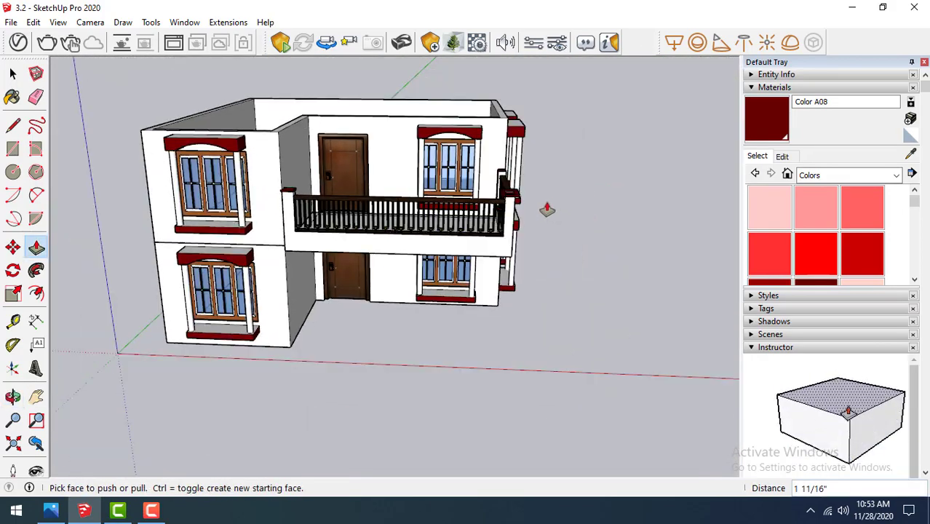
scroll(508, 172, up, 1)
scroll(509, 172, up, 3)
scroll(504, 166, up, 3)
scroll(466, 211, up, 2)
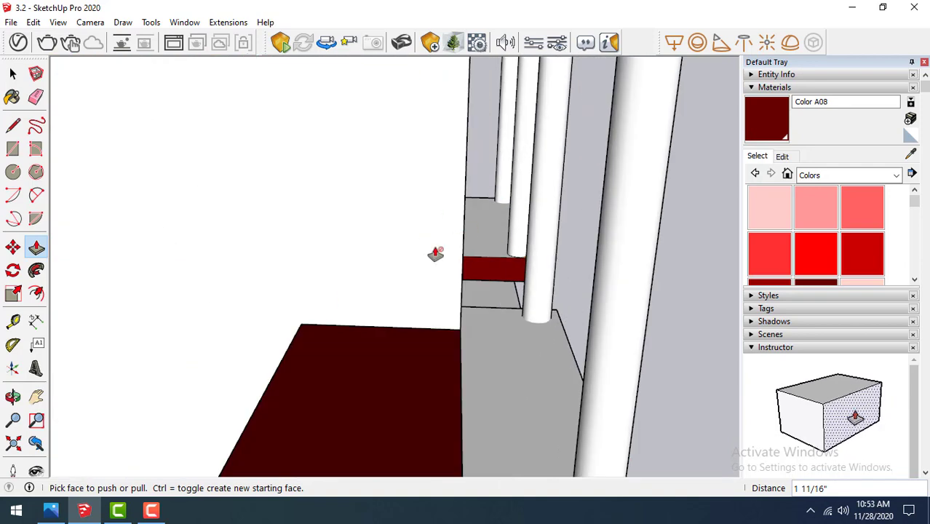
middle_drag(434, 254, 431, 216)
click(36, 294)
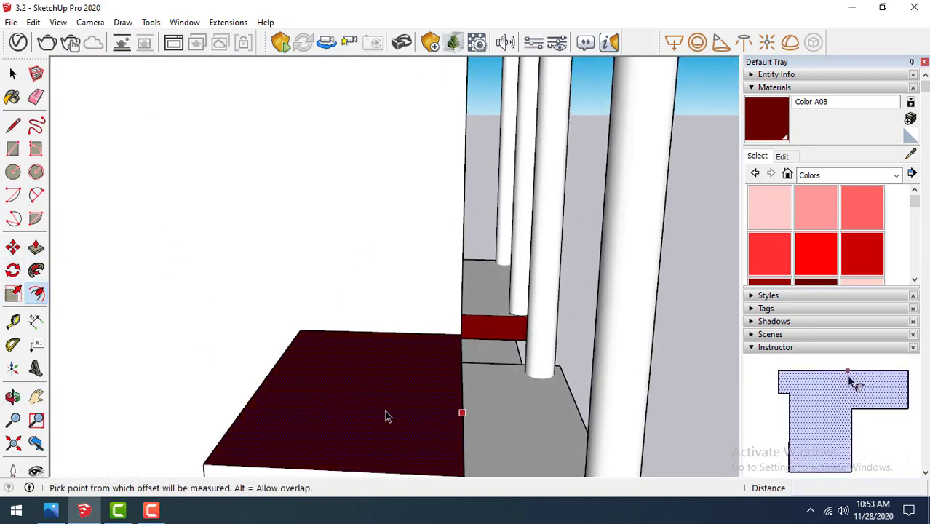
click(385, 413)
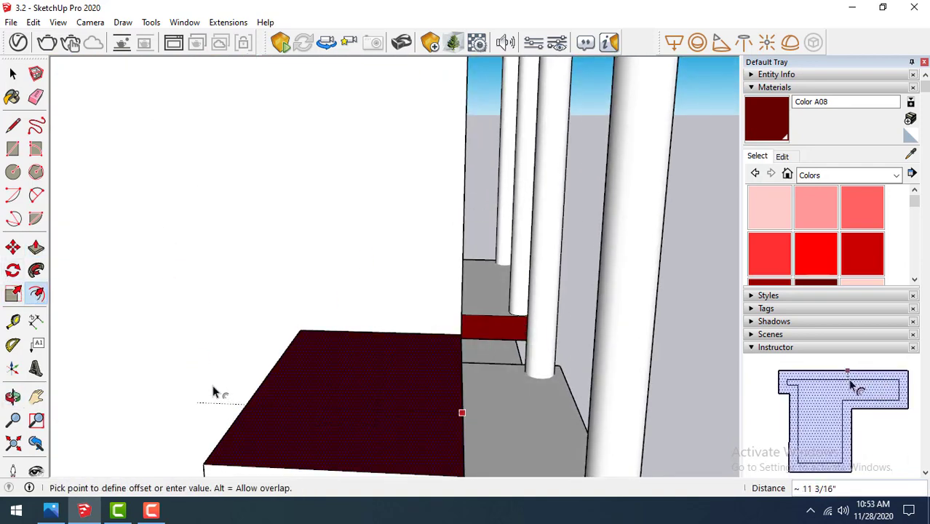
click(485, 412)
click(36, 247)
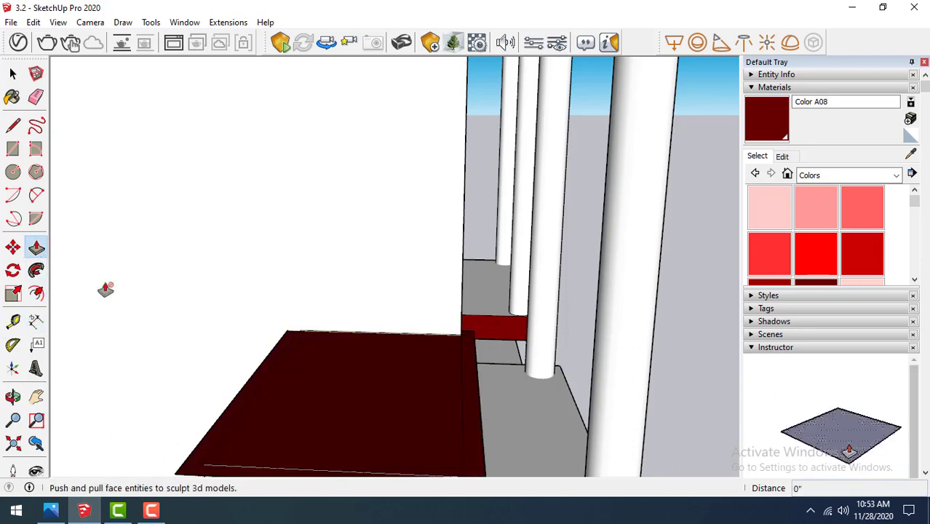
click(207, 440)
click(214, 424)
Draw two rectangles across the upper walls covering both parts of the L-shaped top
scroll(471, 321, down, 3)
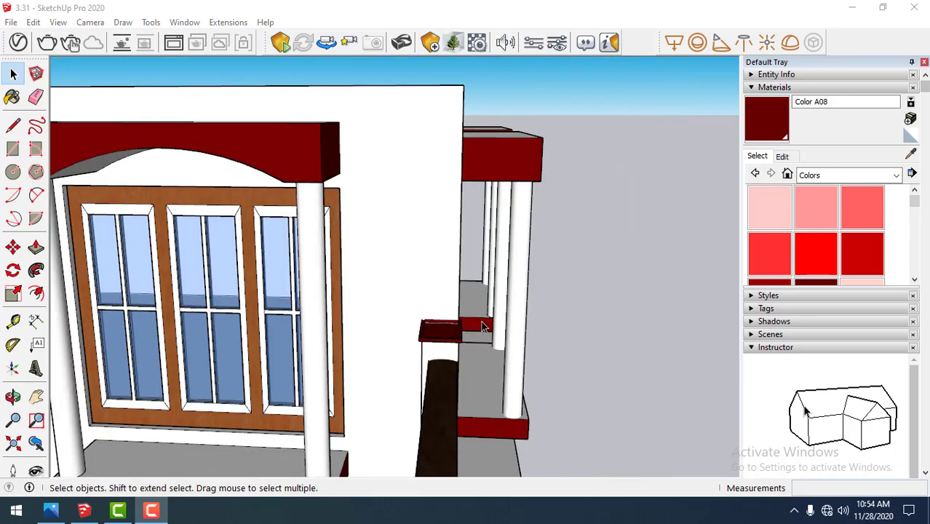
scroll(472, 322, down, 3)
scroll(471, 322, down, 3)
mouse_move(473, 326)
middle_down()
mouse_move(317, 289)
mouse_move(334, 309)
mouse_move(284, 220)
middle_up()
middle_drag(214, 216, 291, 244)
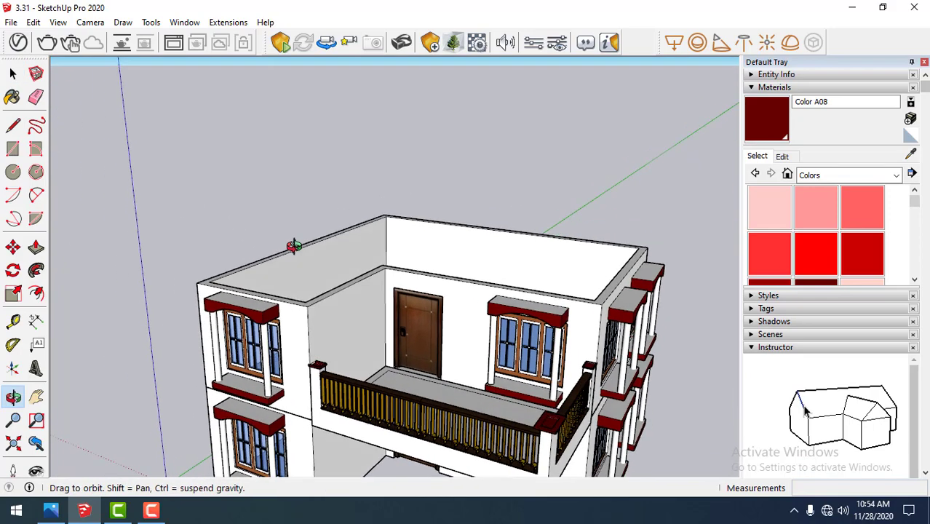
scroll(290, 245, down, 2)
mouse_move(385, 246)
middle_down()
mouse_move(434, 264)
mouse_move(408, 233)
middle_up()
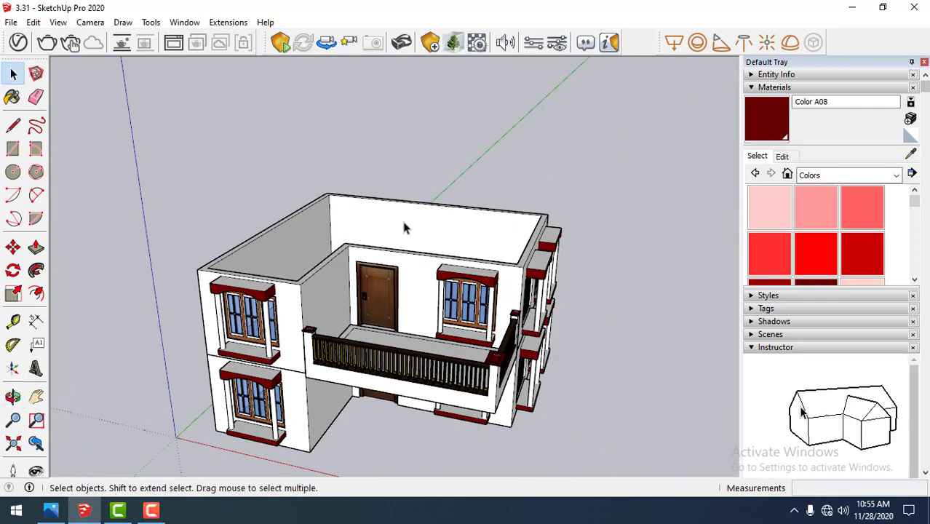
scroll(405, 228, up, 2)
middle_drag(213, 228, 296, 252)
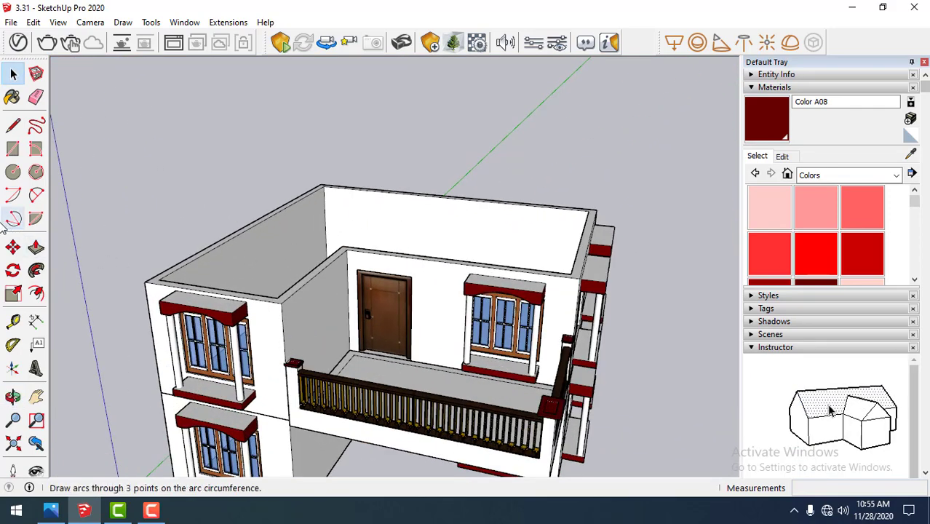
click(13, 149)
click(145, 281)
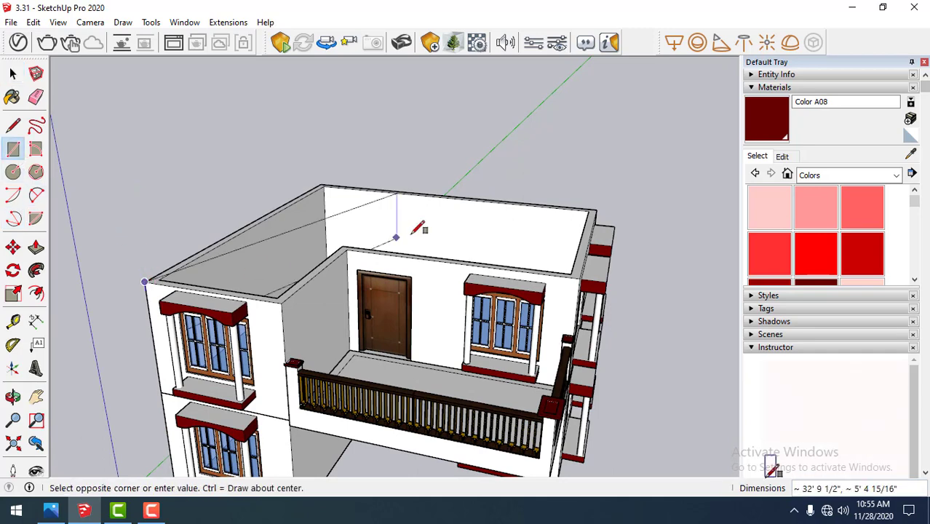
click(413, 194)
middle_drag(374, 227, 575, 142)
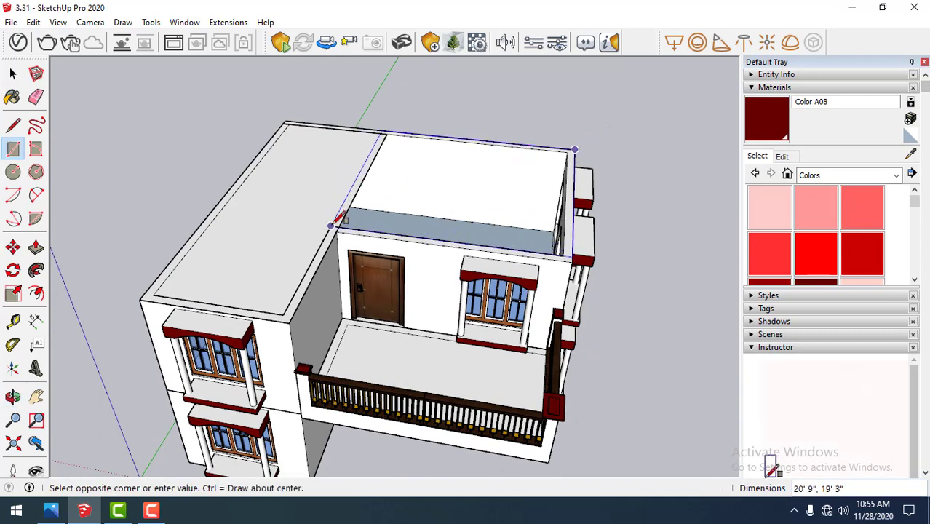
click(332, 225)
Select the new flat roof face
click(13, 76)
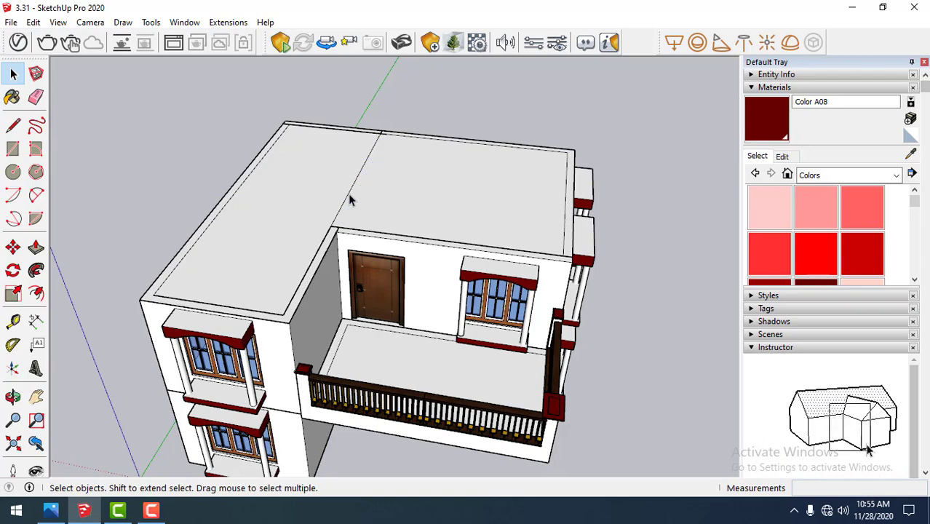
click(350, 200)
mouse_move(300, 254)
middle_down()
mouse_move(357, 224)
mouse_move(321, 202)
middle_up()
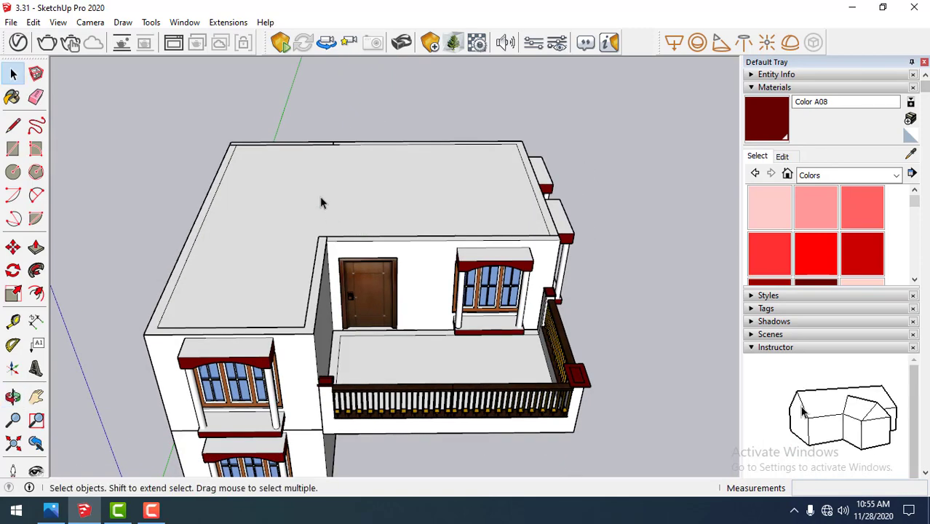
click(322, 202)
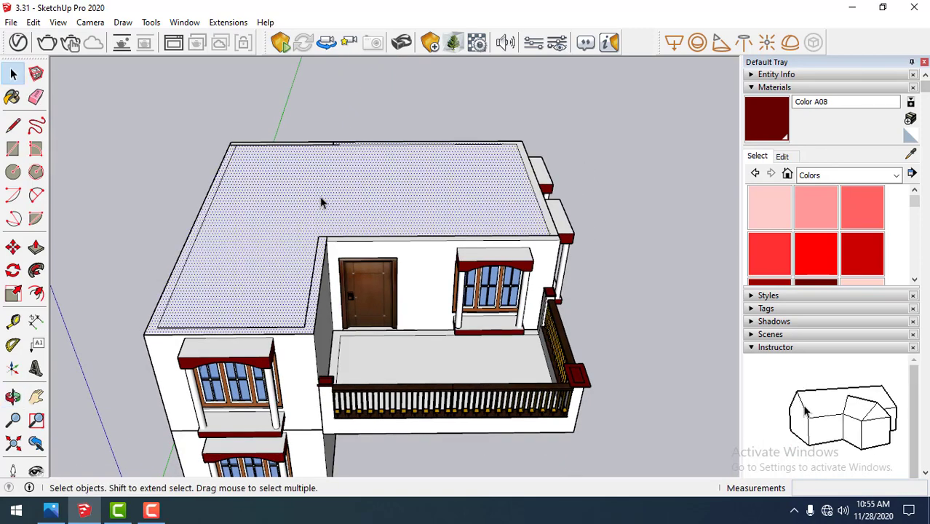
Raise the roof face 6 inches with Push/Pull
click(36, 249)
click(225, 313)
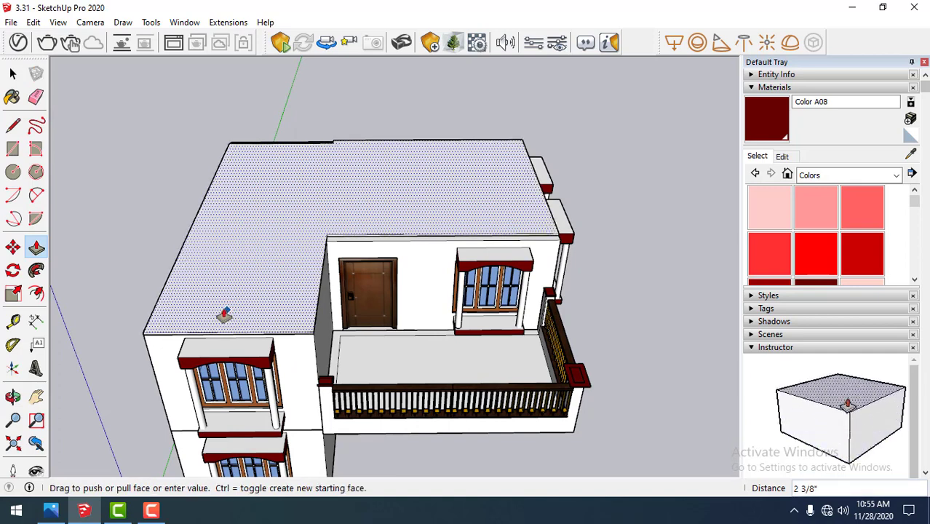
text(6)
key(Return)
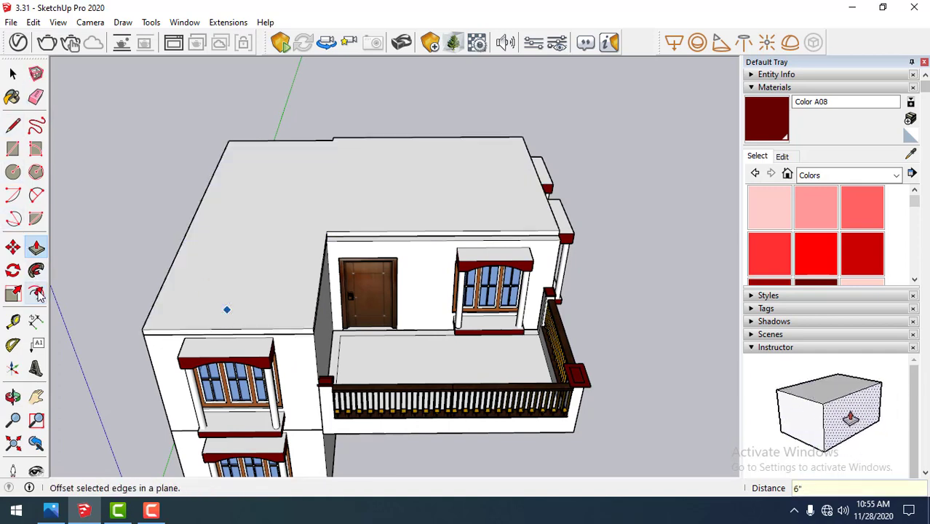
Offset the roof outline 6 inches inward
click(36, 293)
click(205, 298)
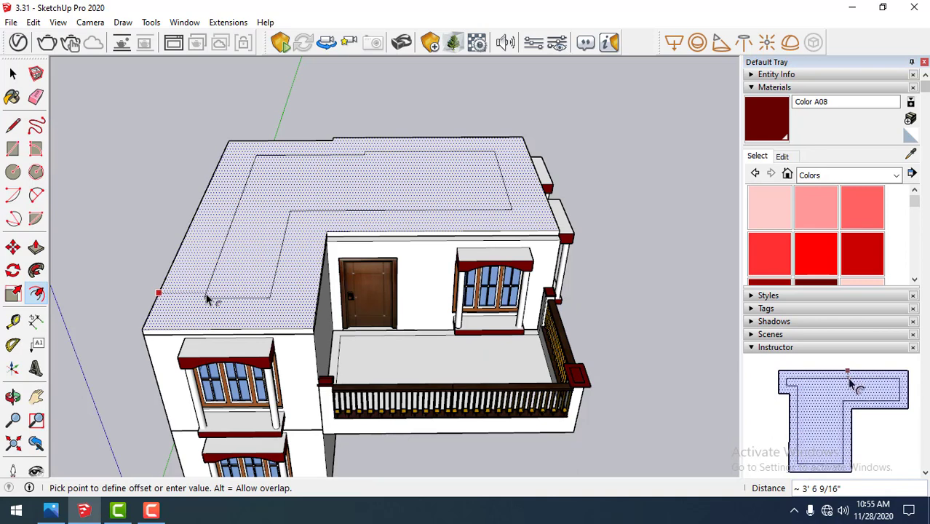
text(6)
key(Return)
Pull the outer roof strip up 4 feet to form the parapet walls
click(36, 248)
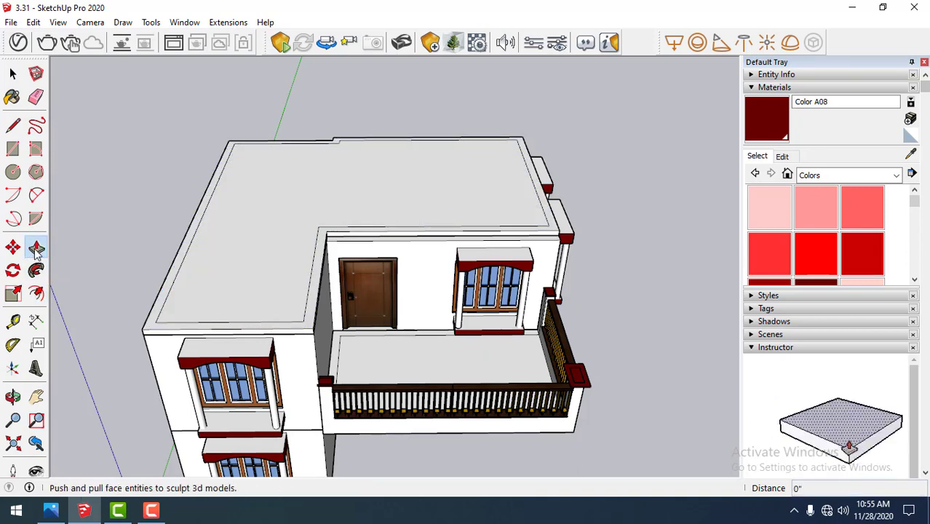
click(307, 329)
text(4')
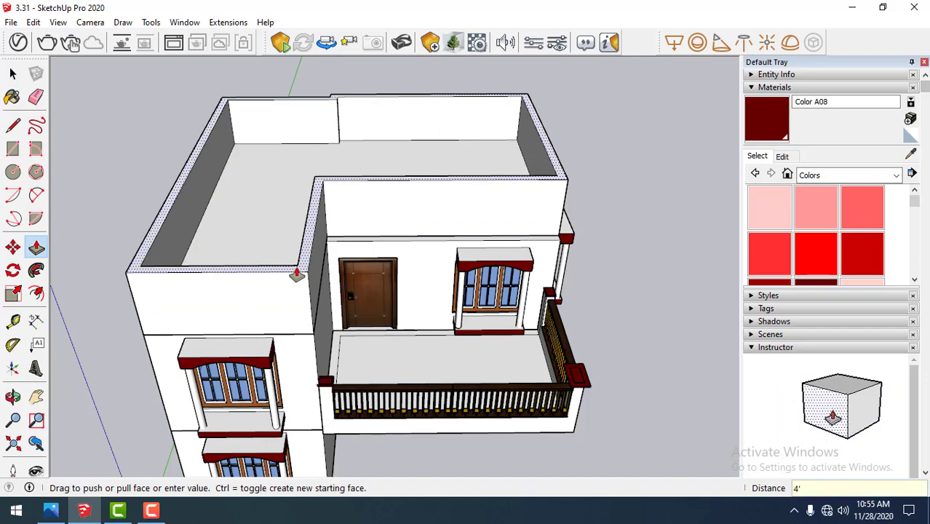
key(Return)
click(12, 73)
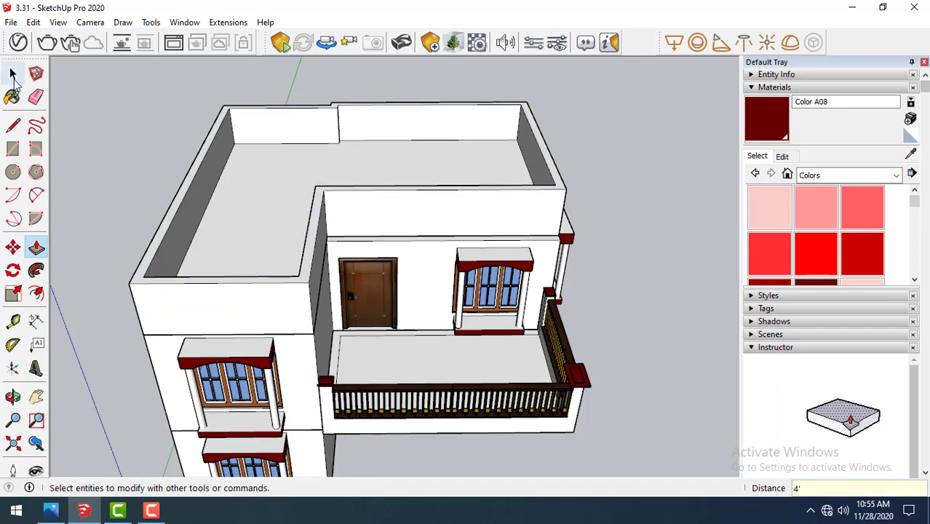
mouse_move(240, 156)
middle_down()
mouse_move(240, 219)
mouse_move(230, 161)
middle_up()
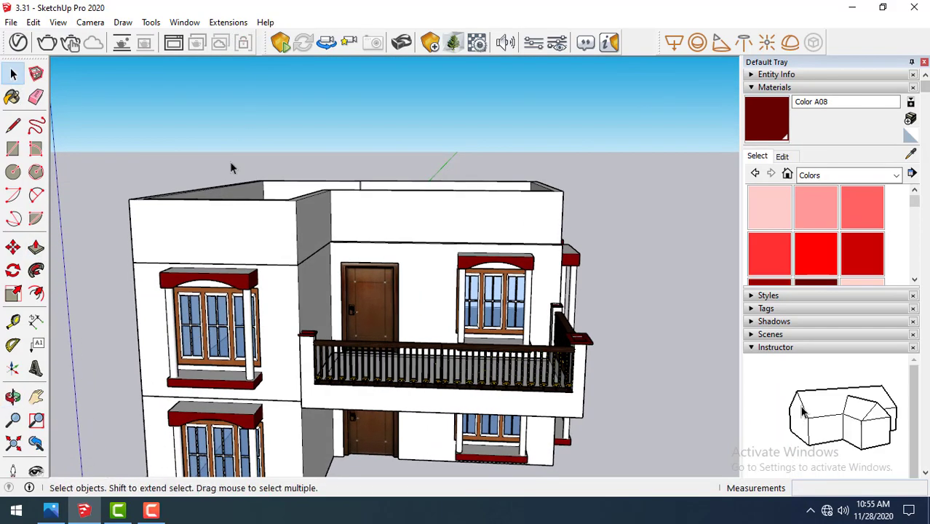
Draw a line on the front parapet wall face to outline the opening
mouse_move(269, 188)
middle_down()
mouse_move(273, 174)
mouse_move(235, 203)
middle_up()
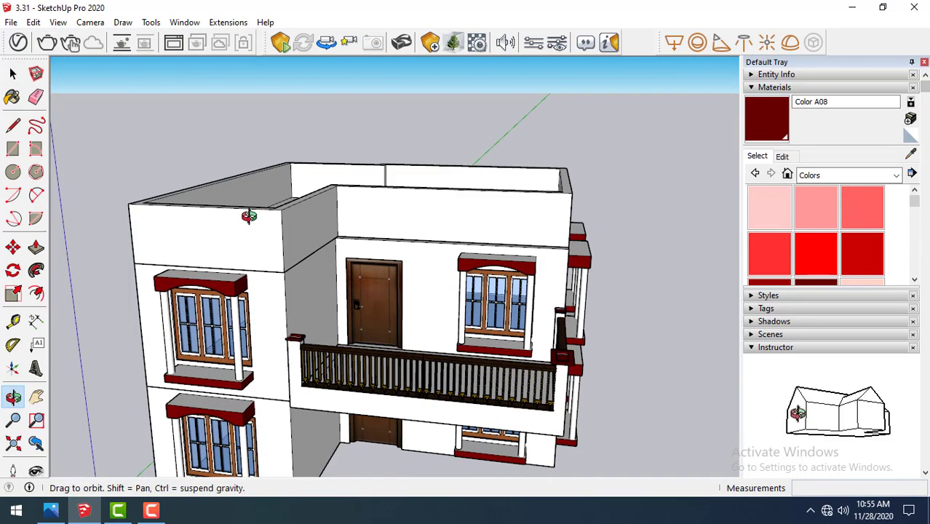
scroll(472, 220, up, 2)
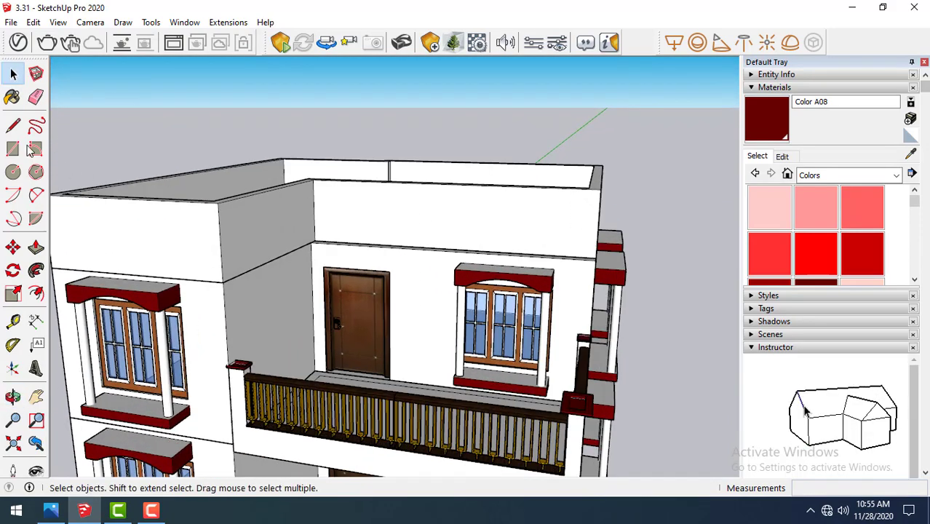
click(12, 125)
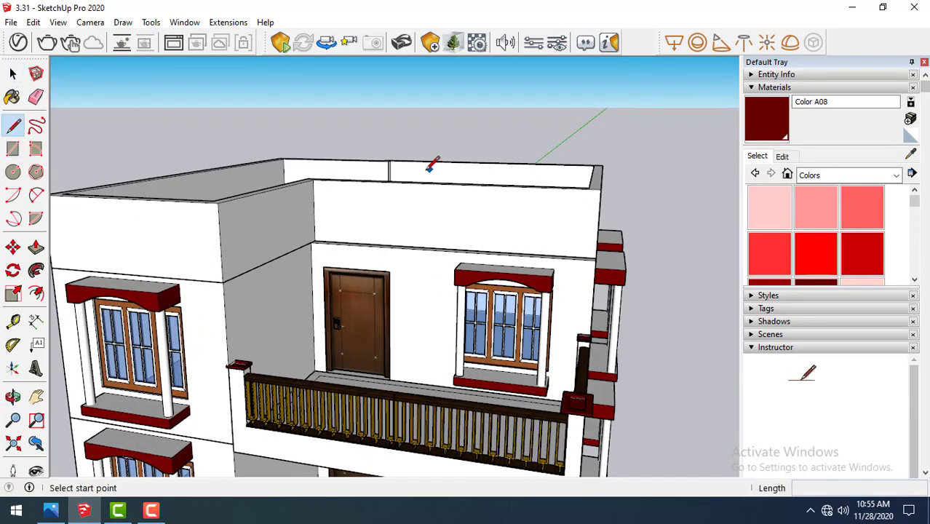
click(364, 181)
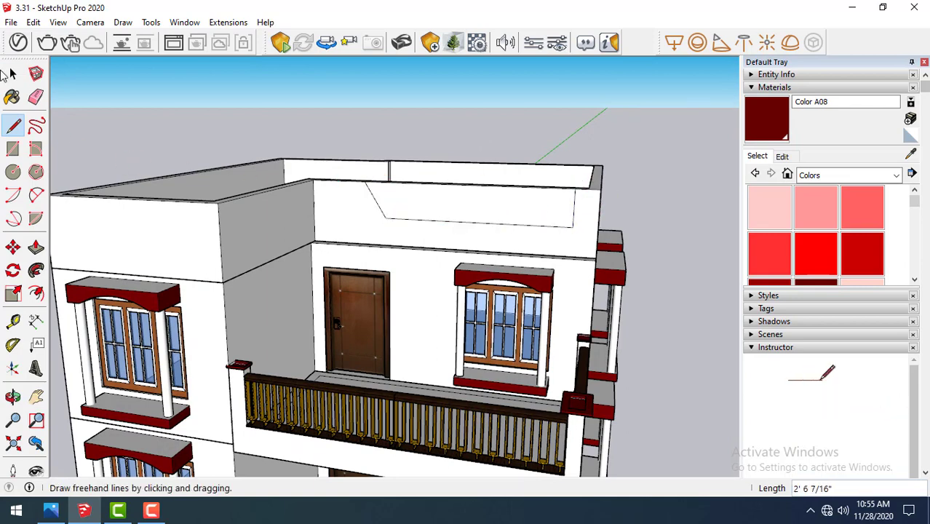
click(13, 74)
Push the outlined parapet face 9 inches into the wall
click(37, 248)
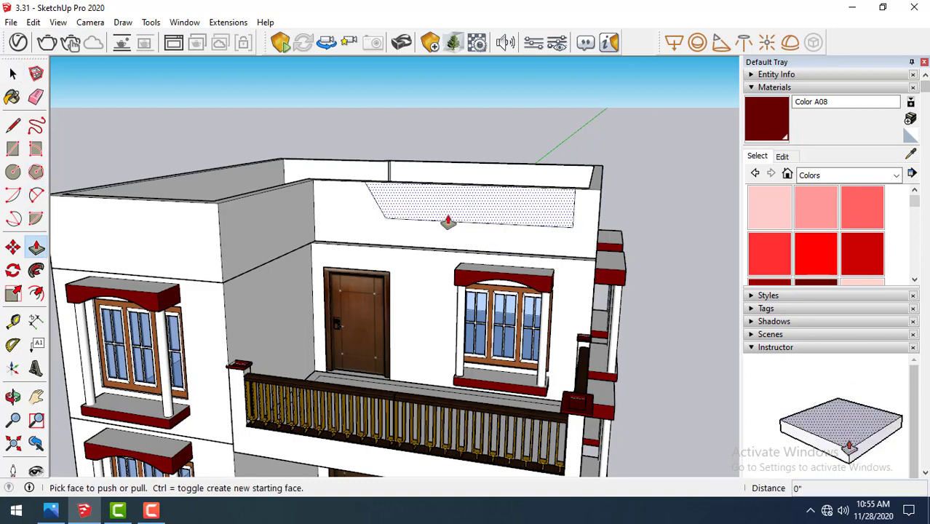
click(451, 201)
click(453, 231)
click(13, 72)
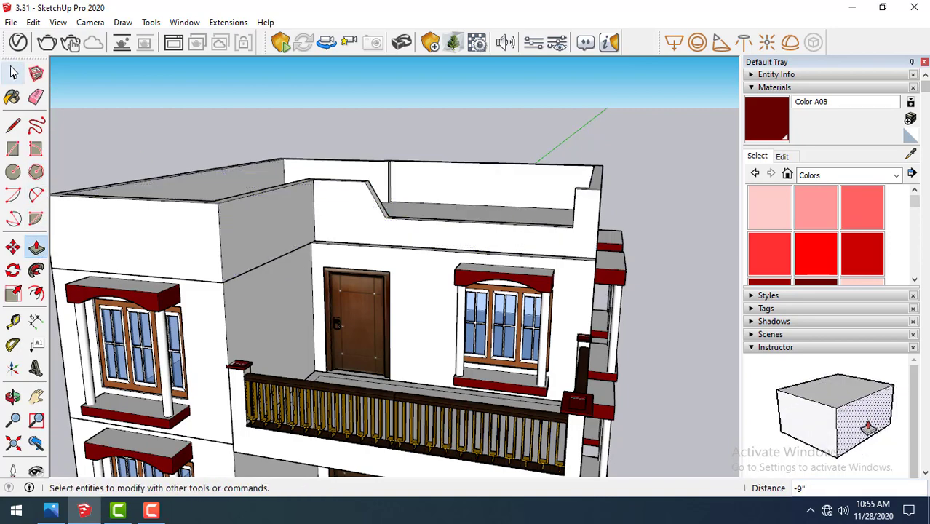
click(16, 73)
middle_drag(670, 210, 474, 217)
Draw a 2-inch-radius circle on the recess's narrow side face
scroll(475, 217, up, 3)
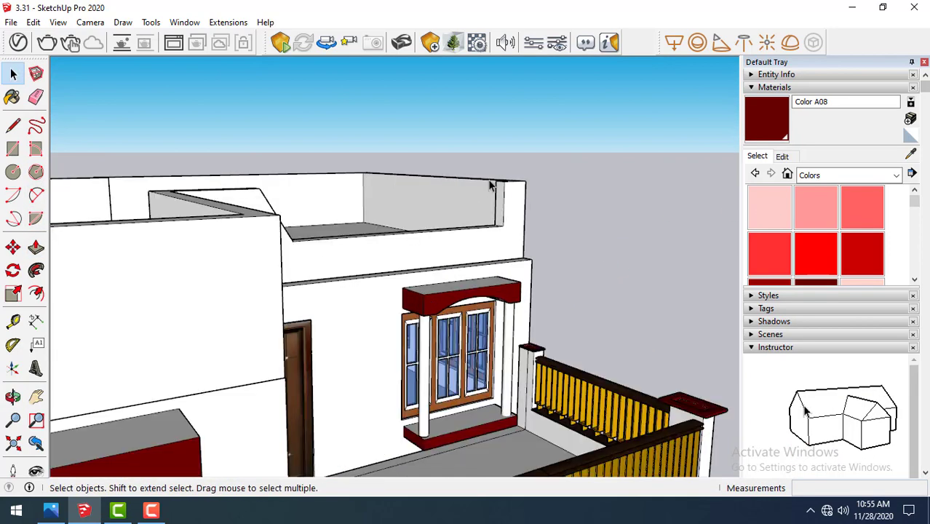
scroll(489, 186, up, 3)
click(13, 175)
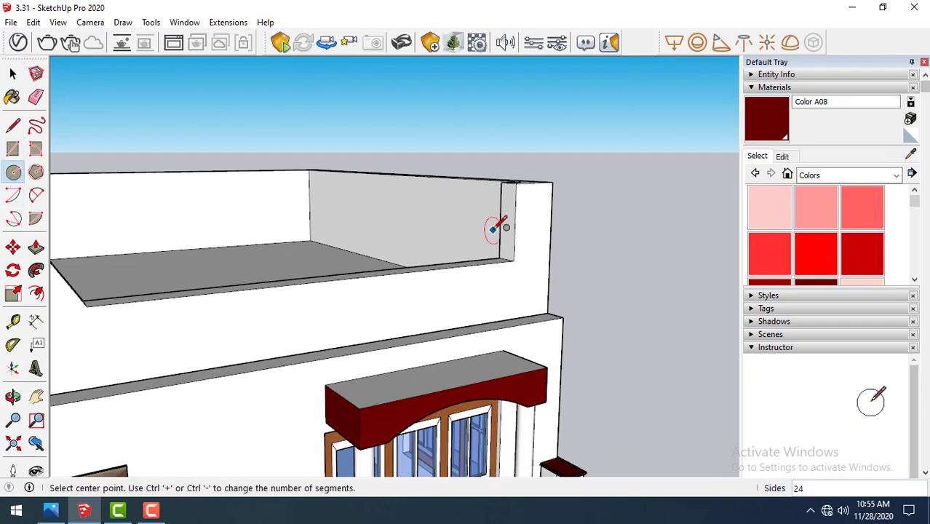
scroll(502, 219, up, 2)
scroll(524, 248, up, 2)
click(517, 266)
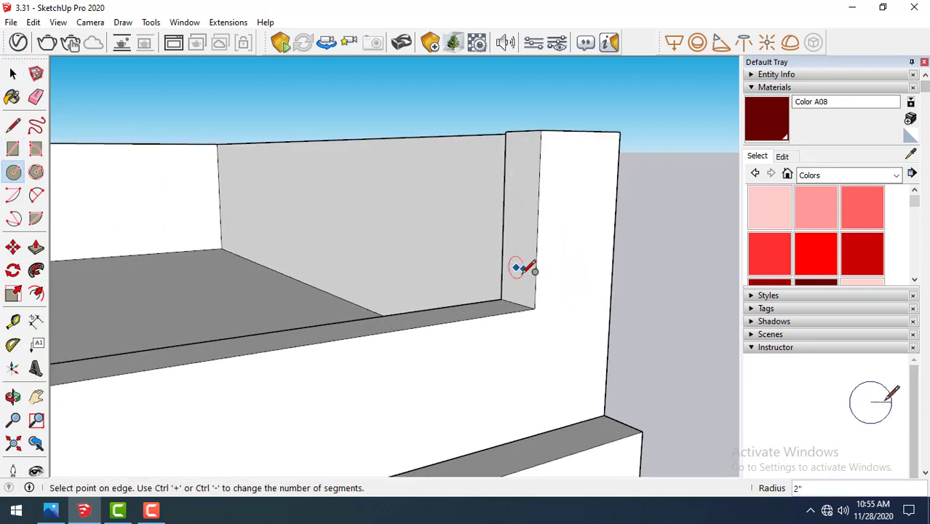
click(523, 270)
Copy the circle upward to build a vertical column of circles
click(13, 248)
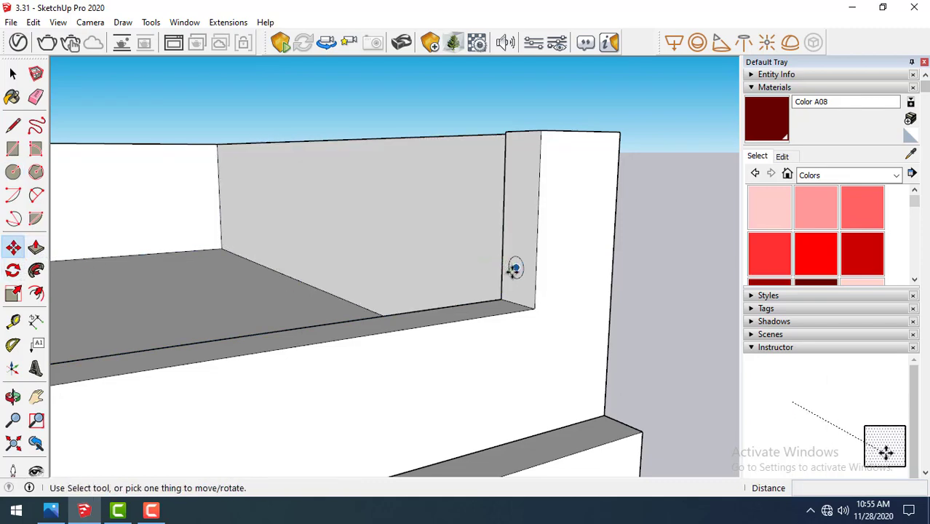
click(13, 73)
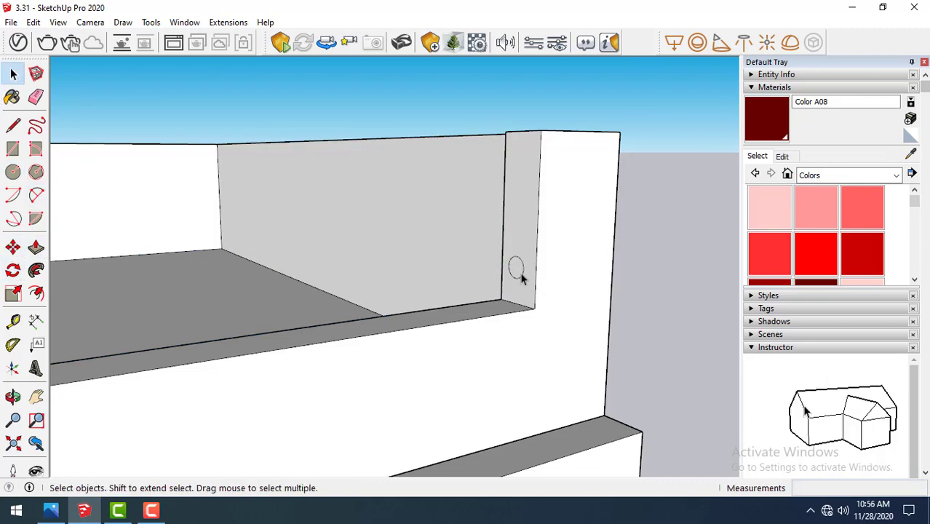
click(13, 247)
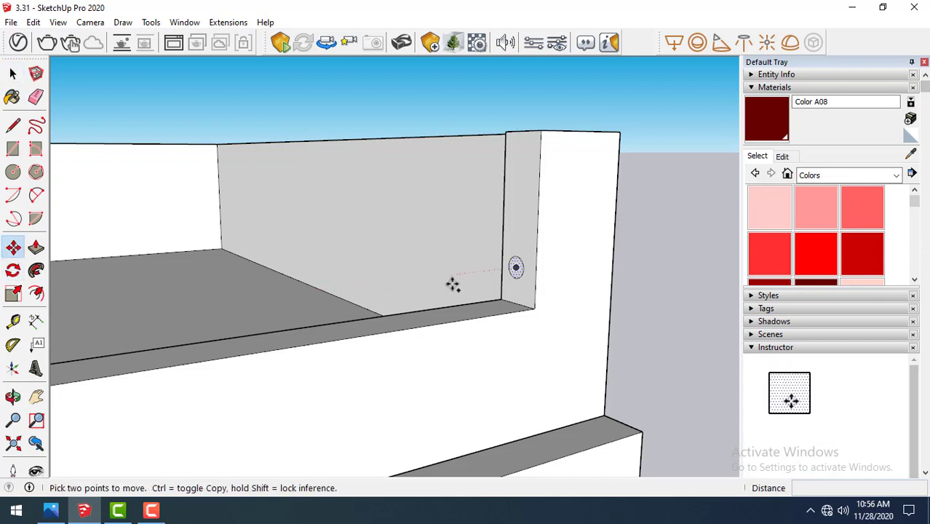
click(516, 268)
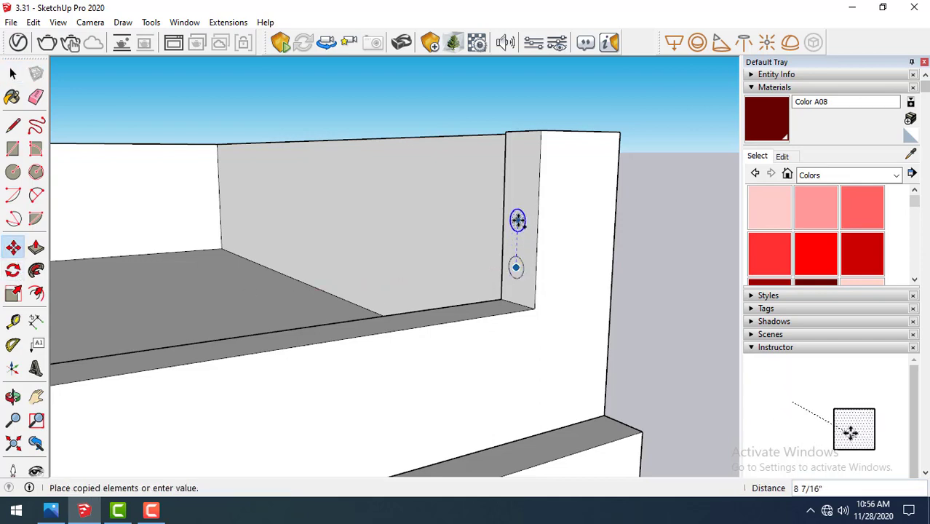
click(517, 220)
click(516, 217)
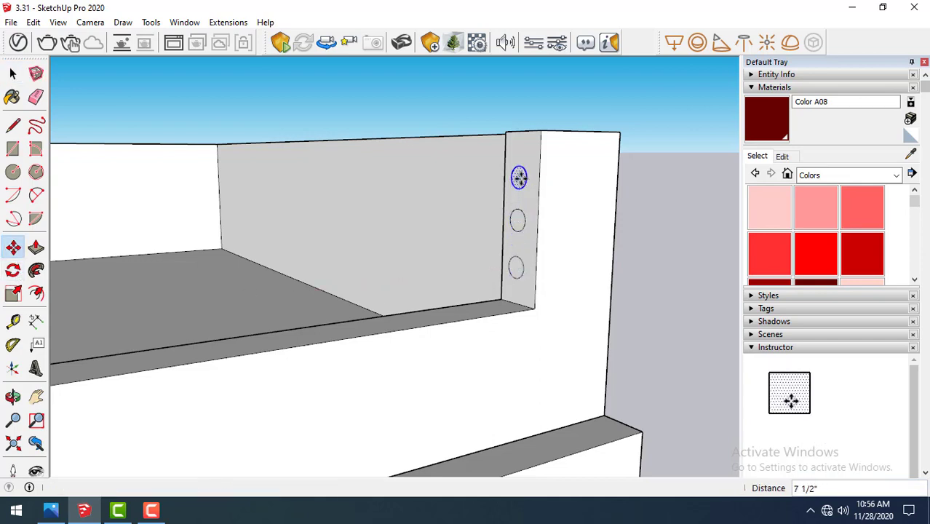
click(519, 178)
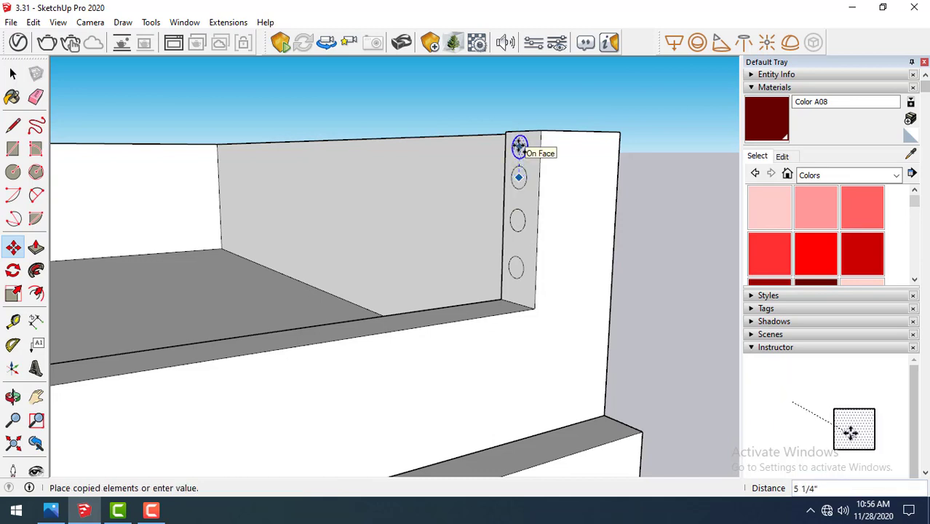
click(519, 146)
Move the selected circles down 2 inches to space them evenly
click(13, 73)
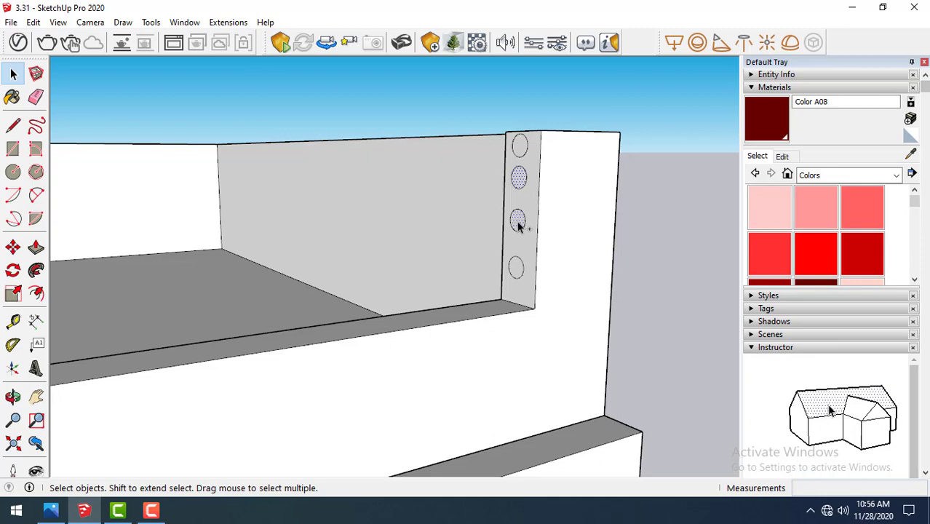
click(12, 248)
click(522, 181)
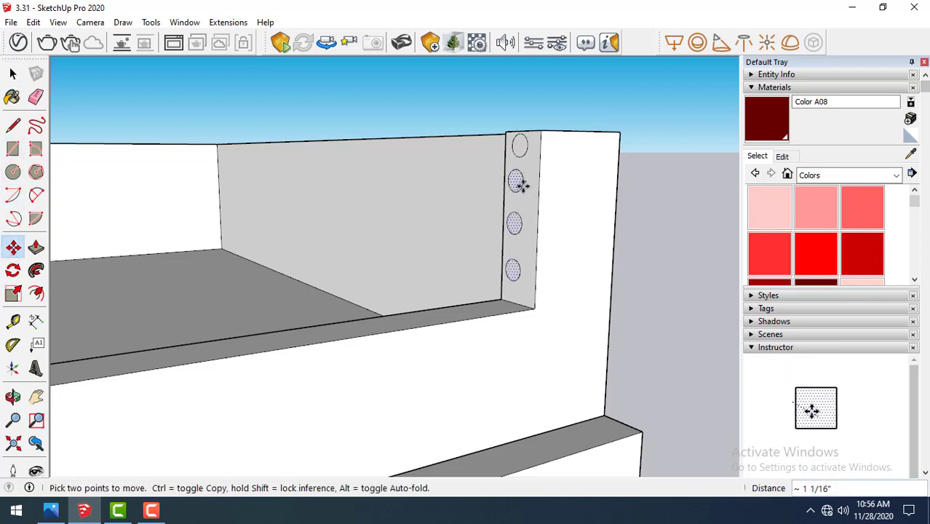
text(2)
key(Return)
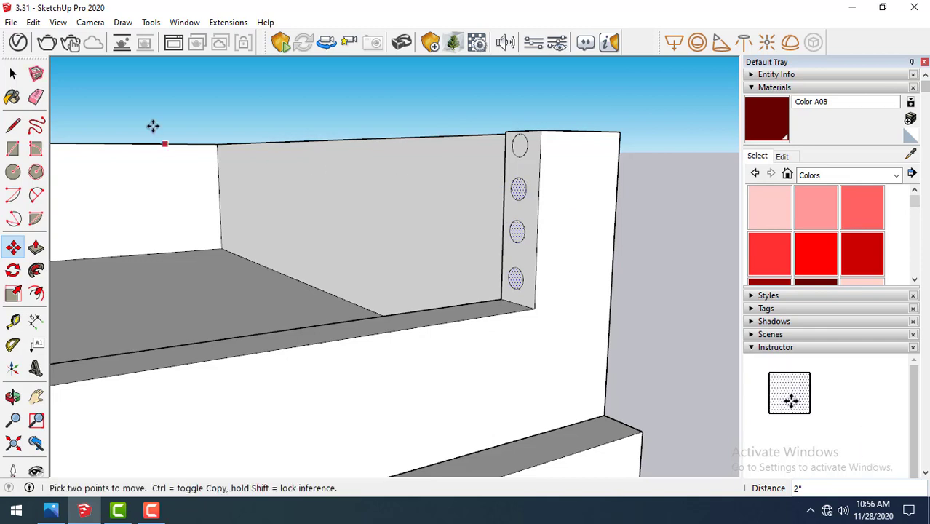
click(13, 73)
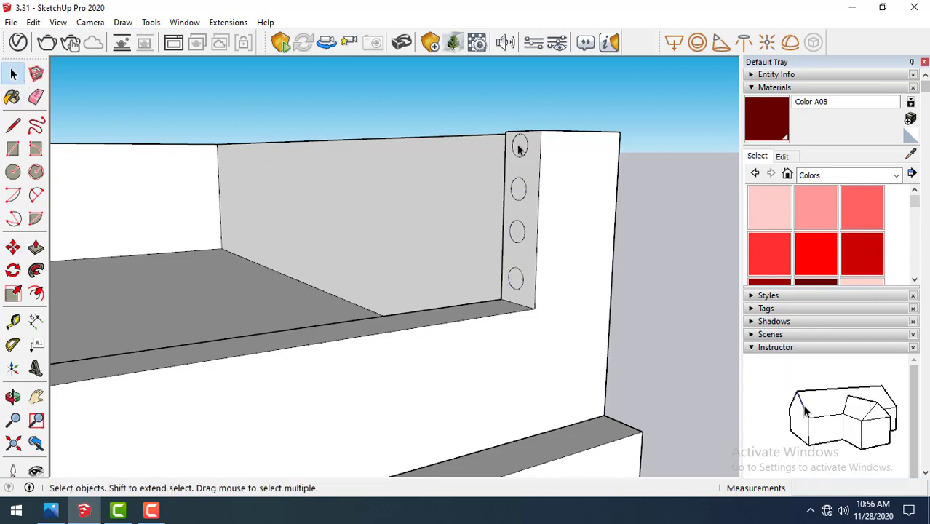
click(35, 247)
Push/Pull each of the four circles across the parapet opening into round rods
scroll(581, 175, down, 3)
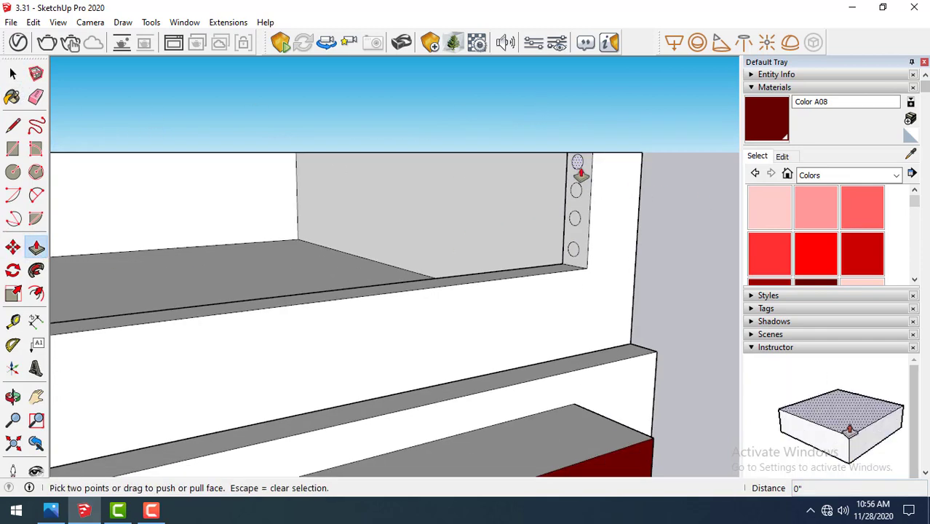
scroll(620, 182, down, 3)
click(591, 169)
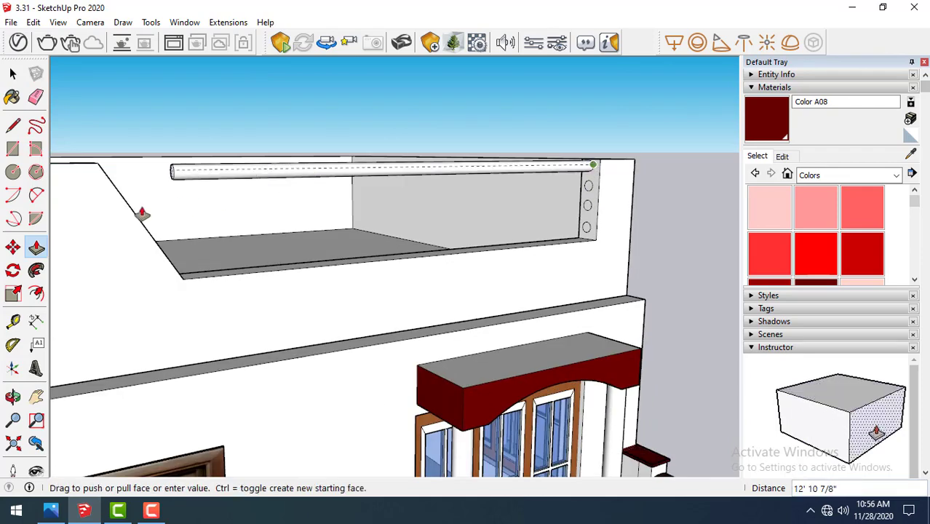
click(79, 208)
click(586, 191)
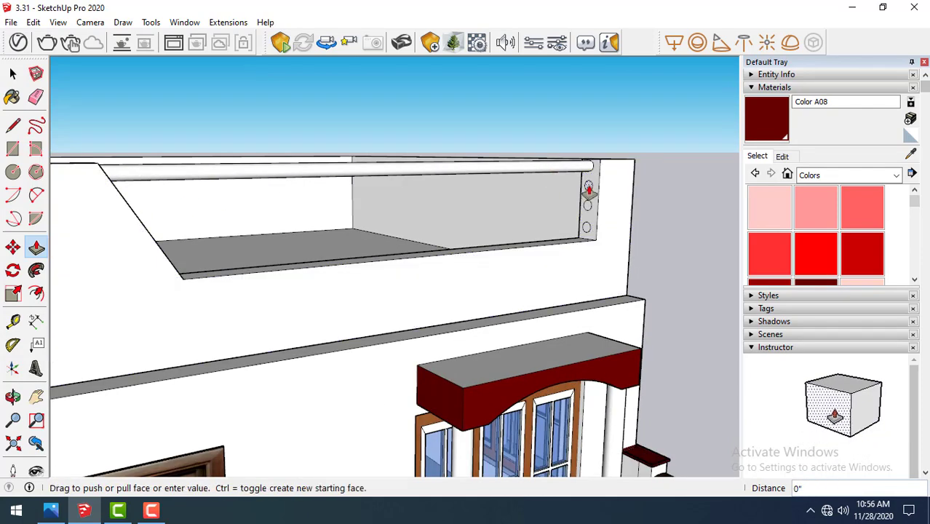
click(95, 249)
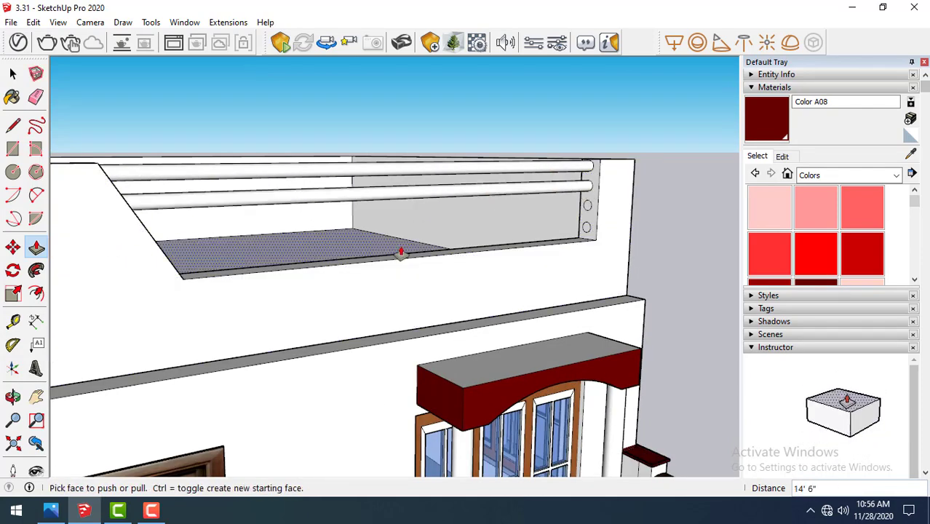
click(588, 210)
click(133, 272)
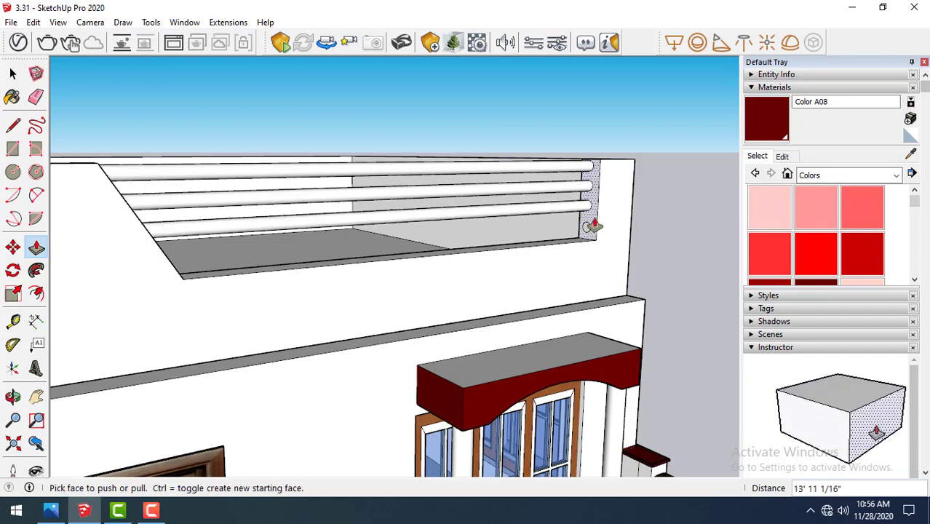
click(586, 226)
click(126, 277)
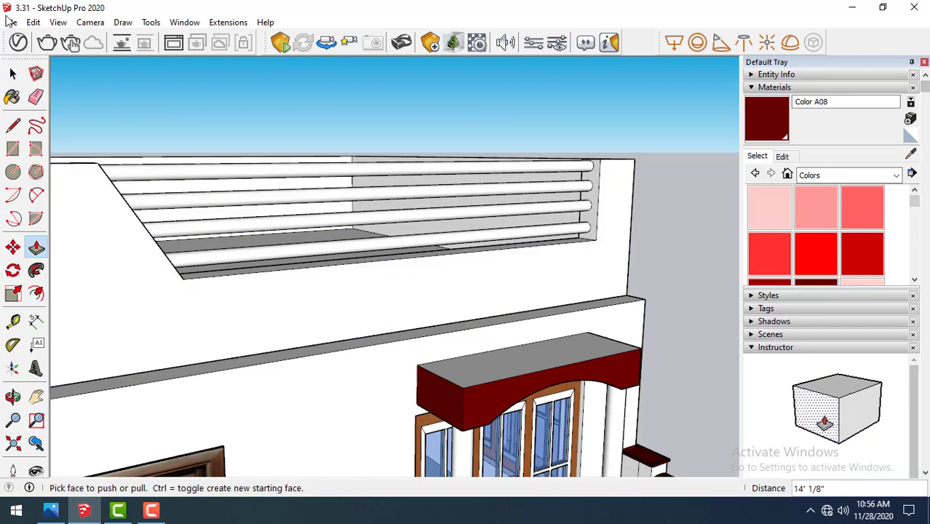
Orbit and zoom to a frontal view of the house showing the new louvers
click(12, 74)
middle_drag(501, 163, 438, 75)
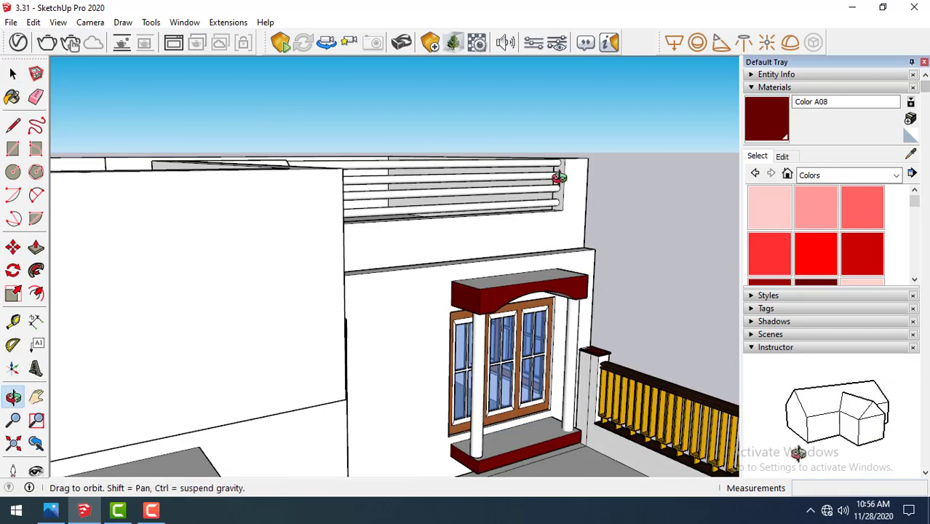
scroll(426, 114, down, 3)
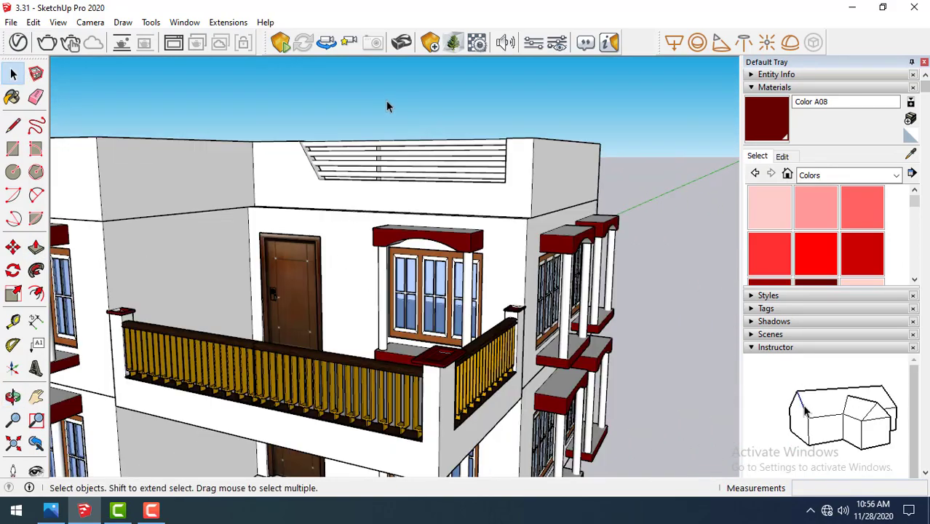
mouse_move(384, 106)
middle_down()
mouse_move(383, 162)
mouse_move(425, 166)
mouse_move(374, 164)
mouse_move(373, 149)
middle_up()
scroll(422, 171, down, 3)
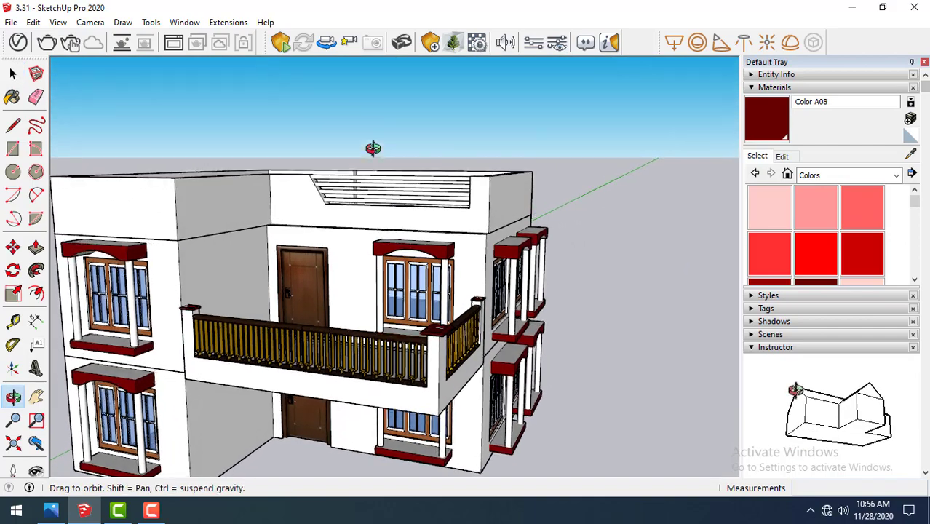
scroll(278, 255, up, 2)
scroll(399, 246, down, 3)
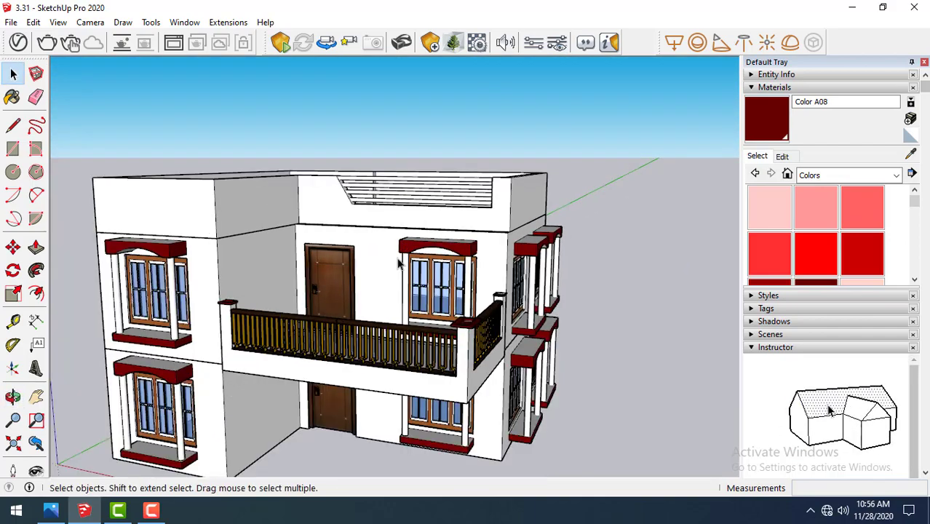
middle_drag(399, 246, 336, 256)
scroll(336, 256, up, 2)
scroll(261, 237, up, 2)
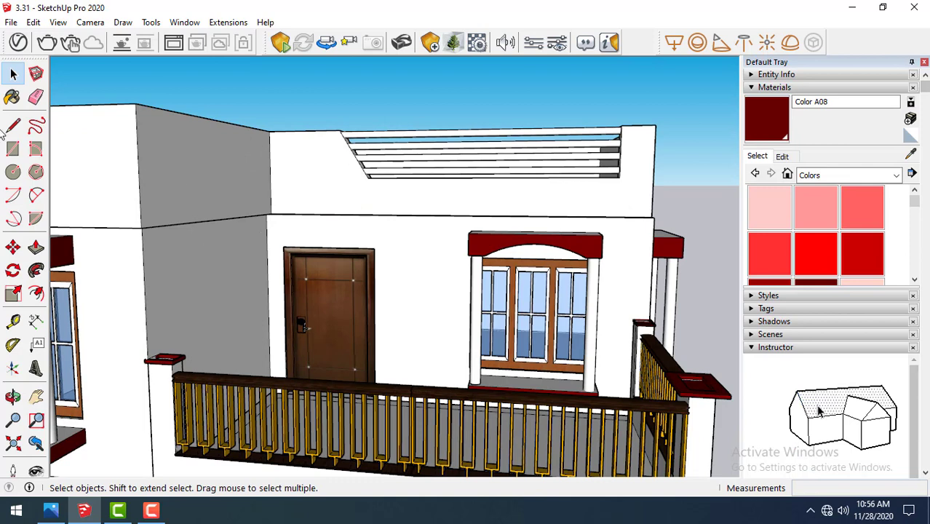
Draw a thin rectangle above the balcony door and pull it out into a canopy slab
click(21, 153)
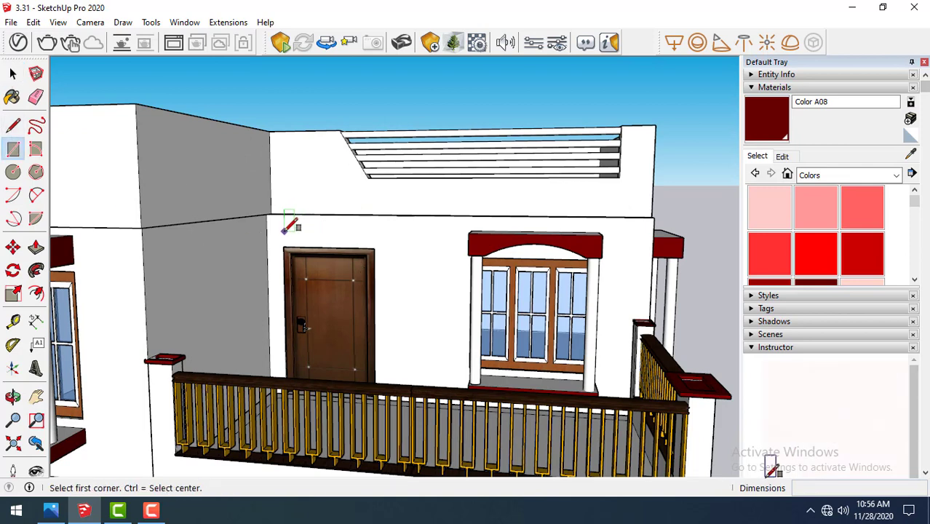
click(283, 224)
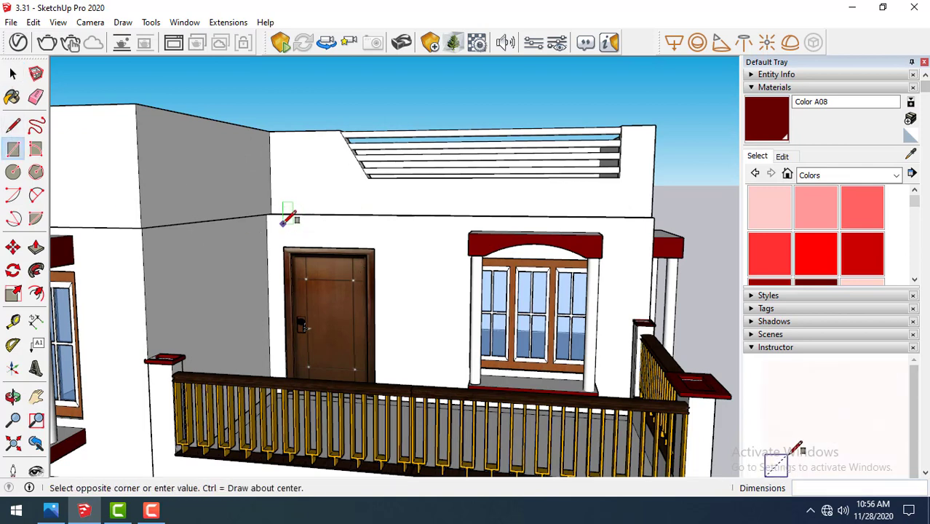
click(378, 233)
click(35, 248)
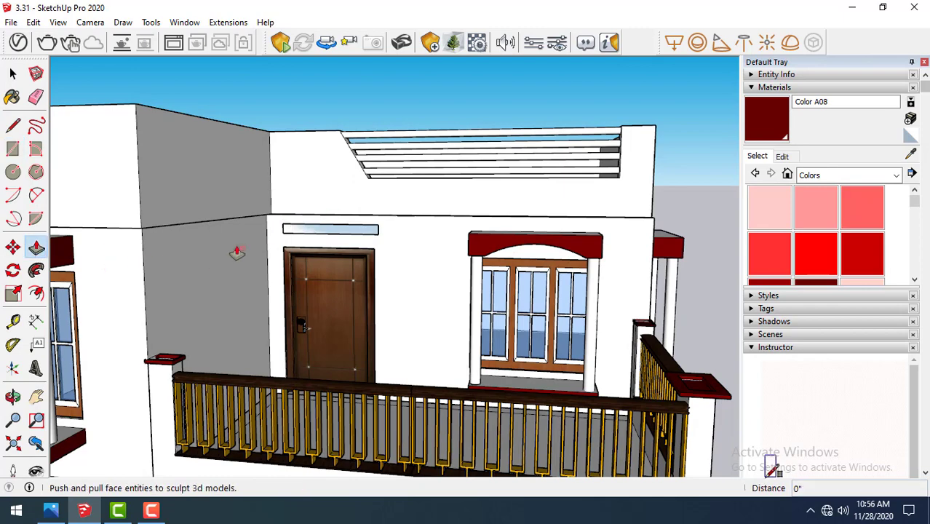
middle_drag(322, 227, 337, 226)
drag(337, 226, 317, 270)
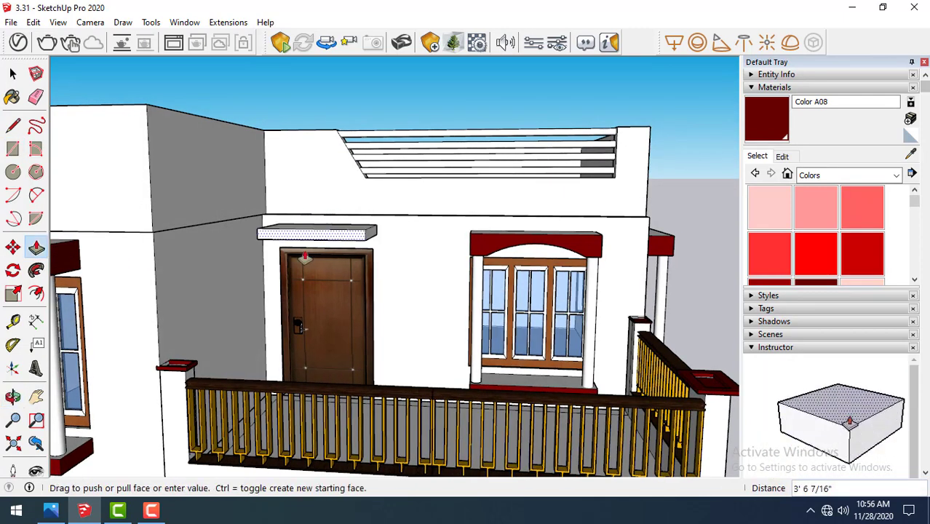
mouse_move(317, 270)
middle_down()
mouse_move(384, 202)
mouse_move(307, 262)
mouse_move(189, 263)
mouse_move(193, 273)
middle_up()
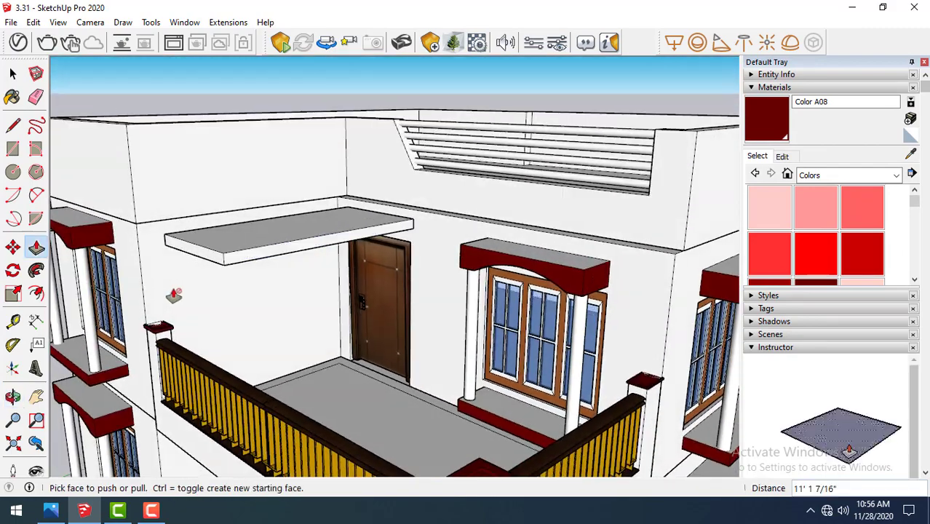
Push the canopy's front face to a new depth, then view it from below
drag(202, 260, 284, 246)
scroll(311, 265, up, 2)
scroll(362, 263, up, 3)
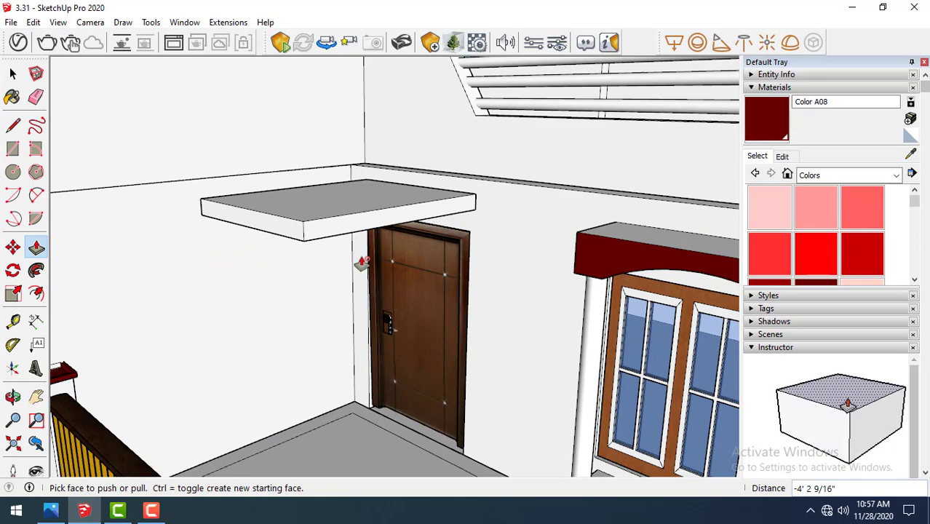
click(409, 214)
click(408, 224)
mouse_move(409, 224)
middle_down()
mouse_move(240, 183)
mouse_move(257, 130)
middle_up()
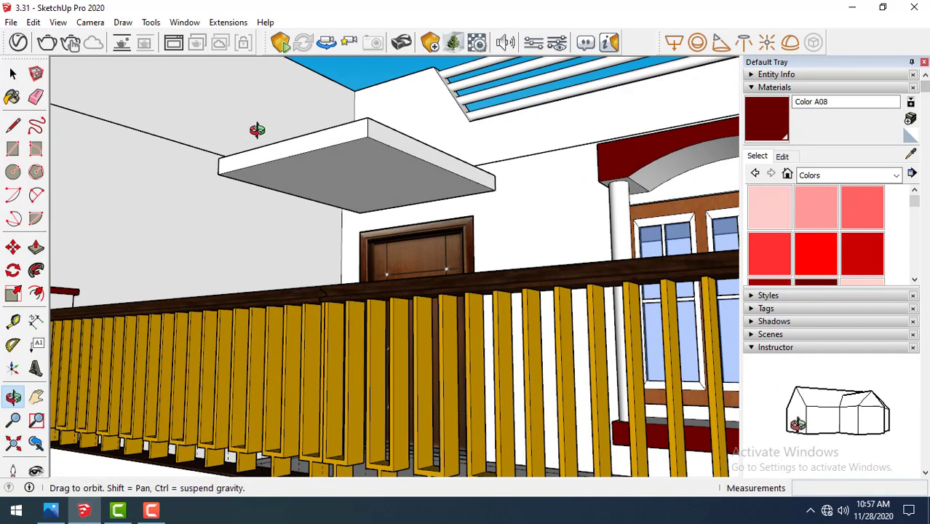
Draw a small rectangle under the canopy's near front corner
scroll(259, 130, up, 3)
key(r)
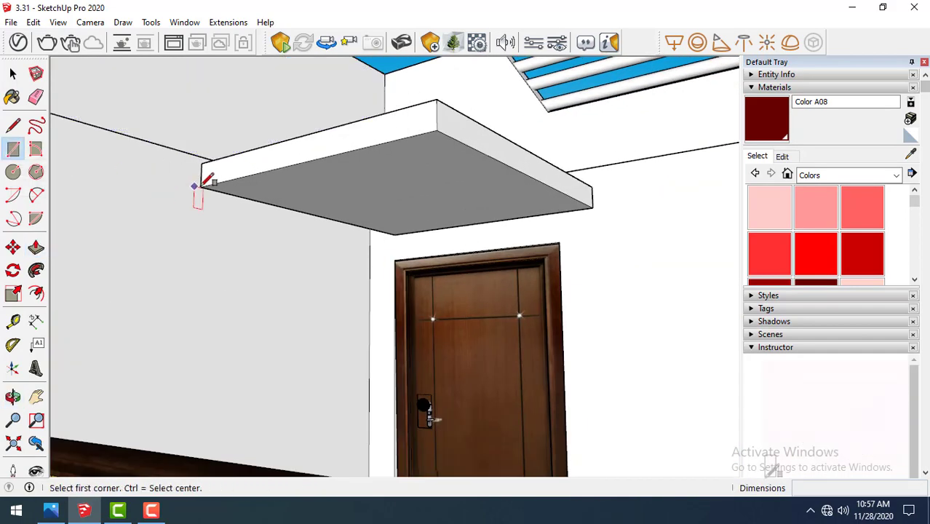
scroll(203, 184, up, 3)
click(222, 187)
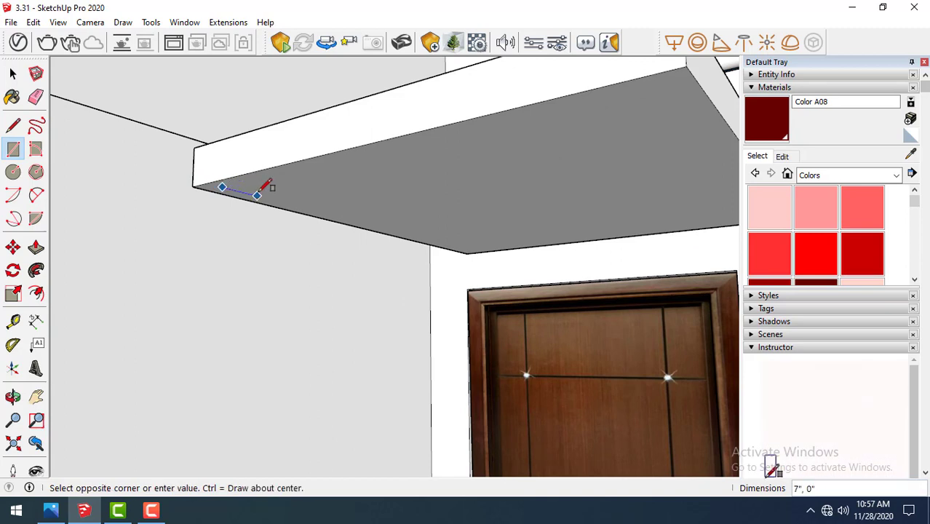
click(266, 187)
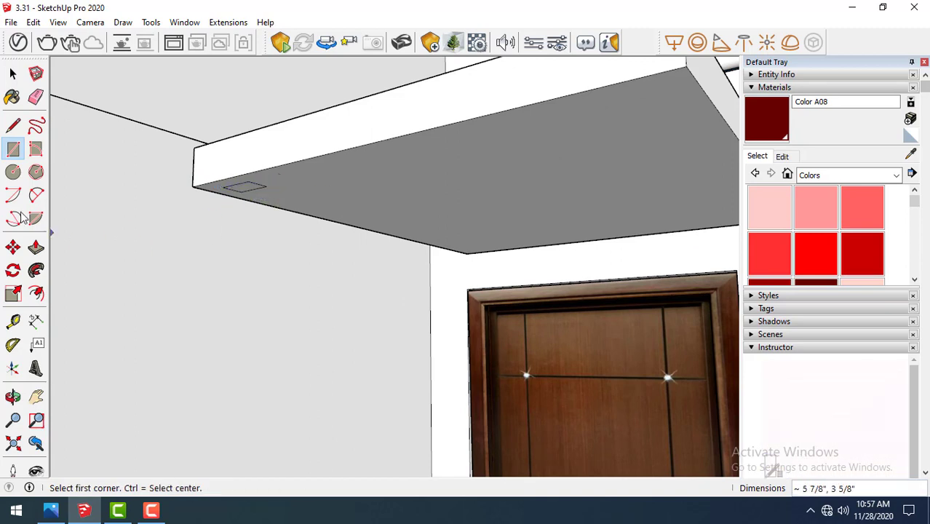
Copy the rectangle with Move and Ctrl to the canopy's opposite front corner
click(11, 74)
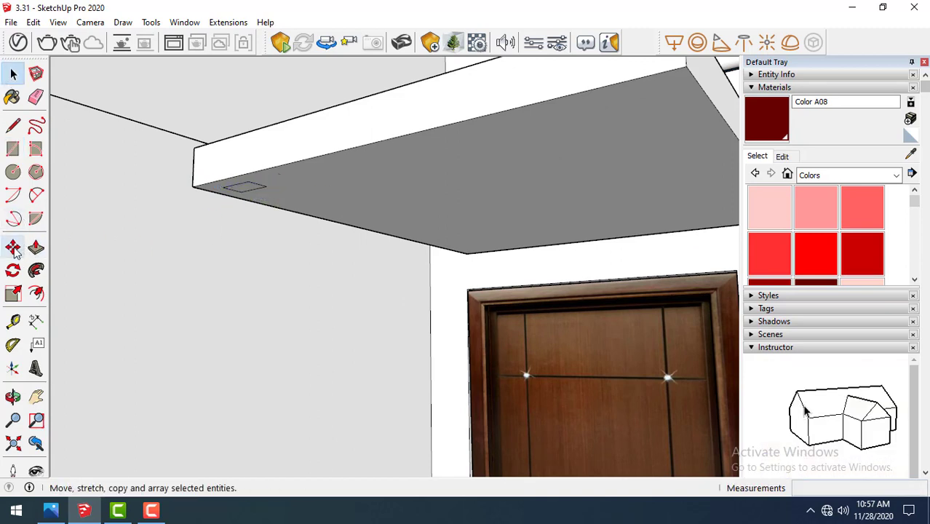
click(13, 248)
key(space)
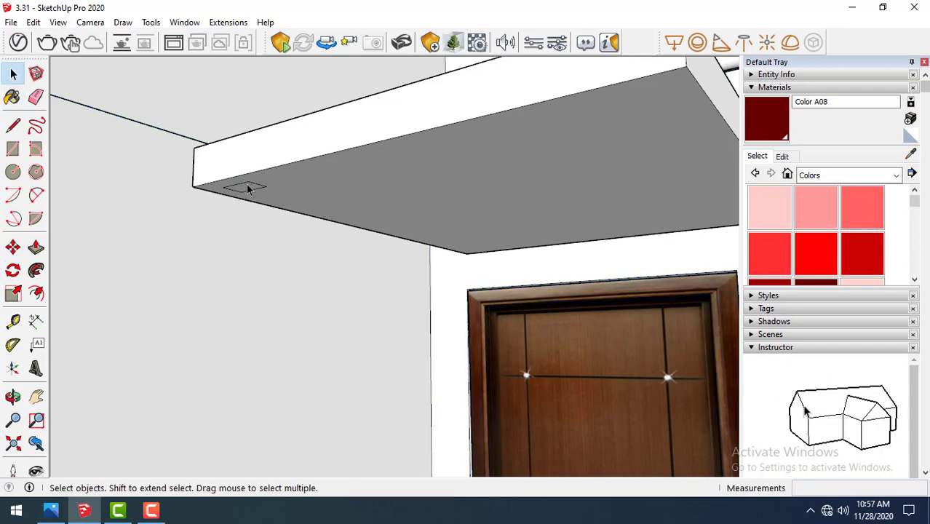
click(12, 248)
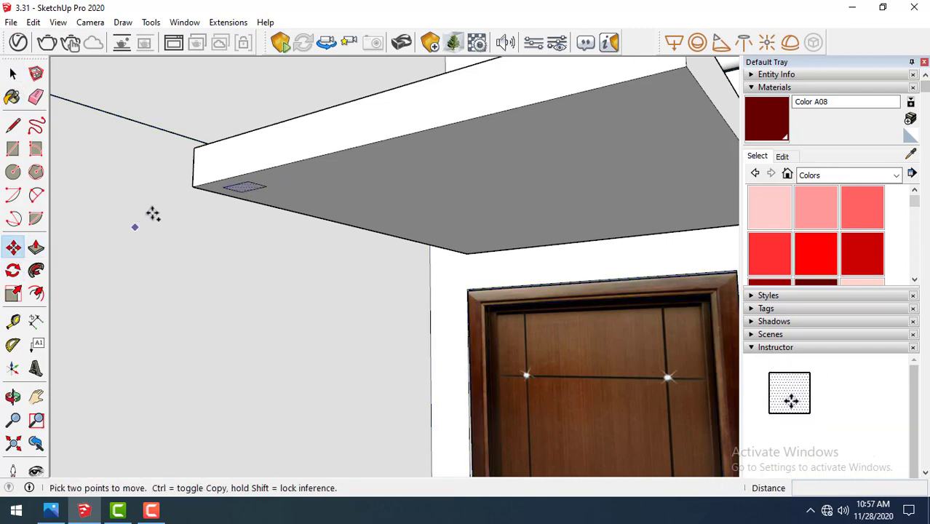
scroll(255, 169, down, 1)
key(ctrl)
click(254, 171)
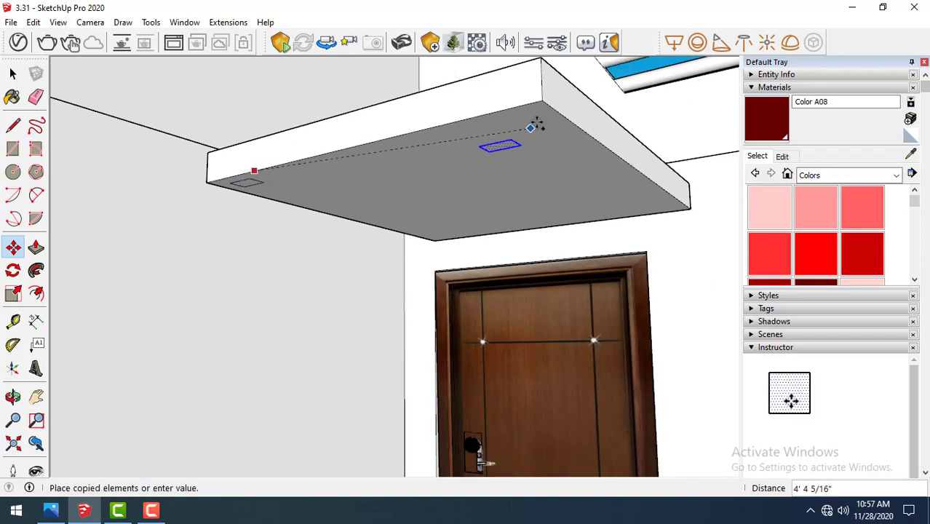
click(541, 103)
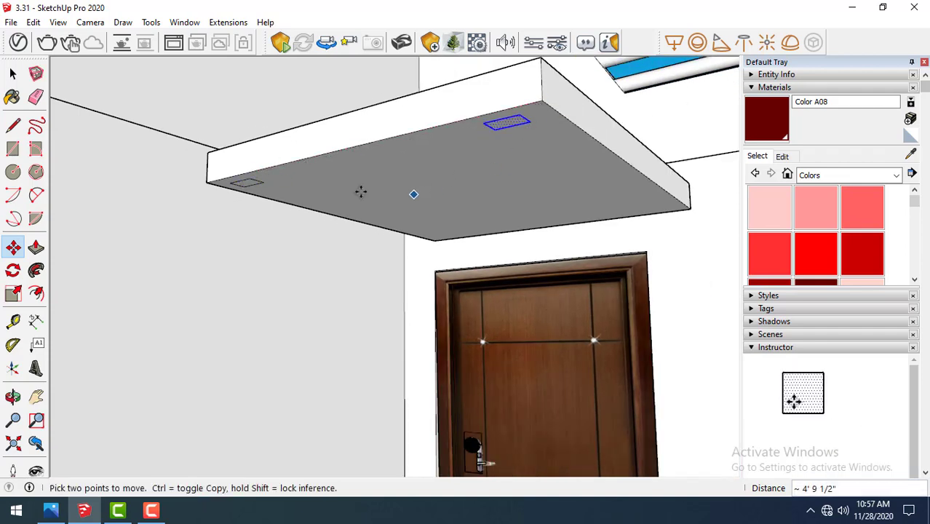
scroll(548, 90, up, 1)
click(483, 138)
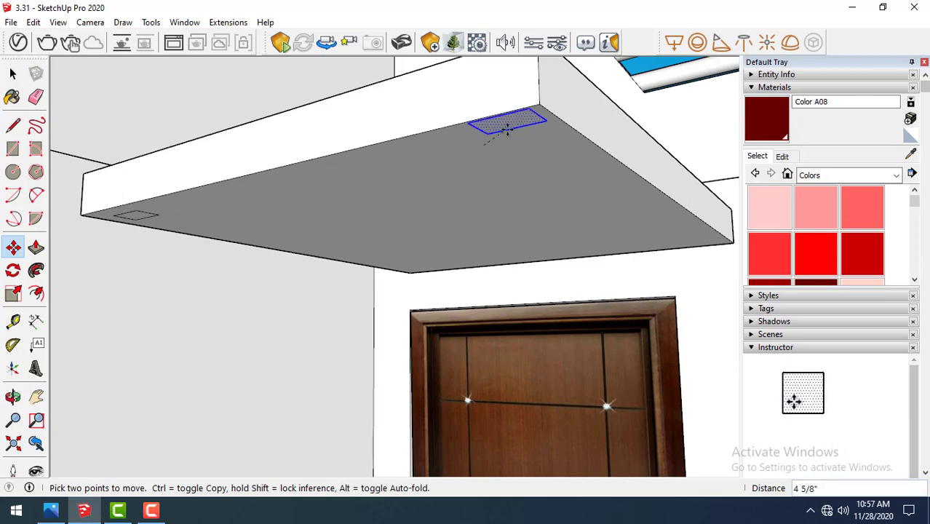
click(35, 247)
scroll(375, 160, down, 1)
scroll(397, 132, down, 2)
Push/Pull both small rectangles down into two slender columns
scroll(399, 133, down, 2)
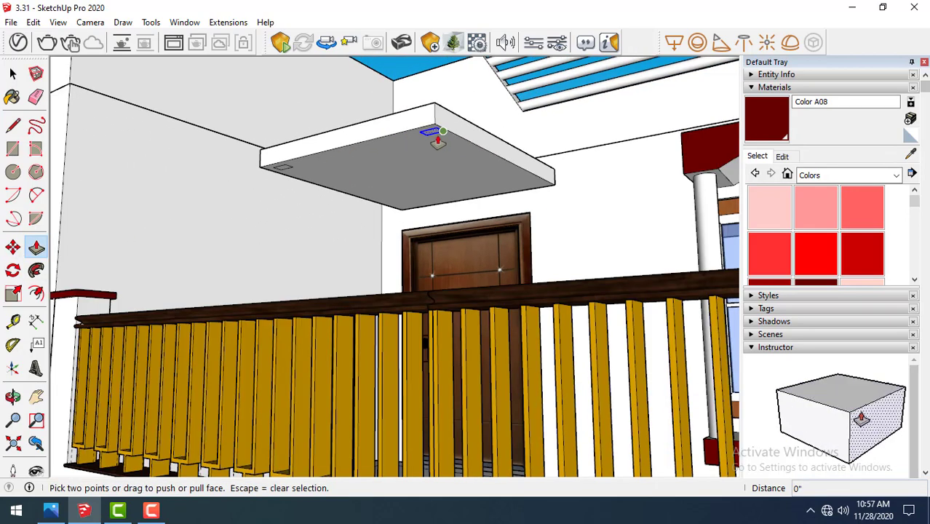
click(432, 138)
scroll(341, 246, down, 1)
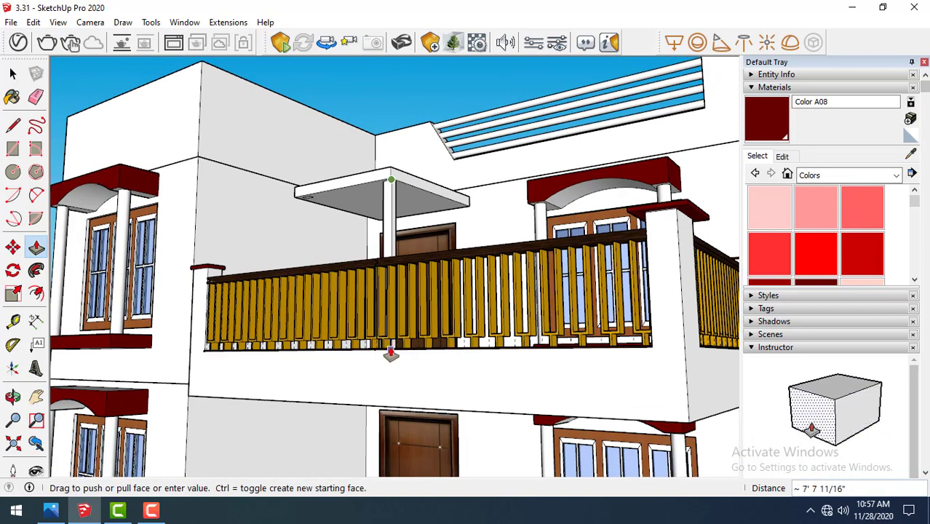
click(391, 354)
click(309, 204)
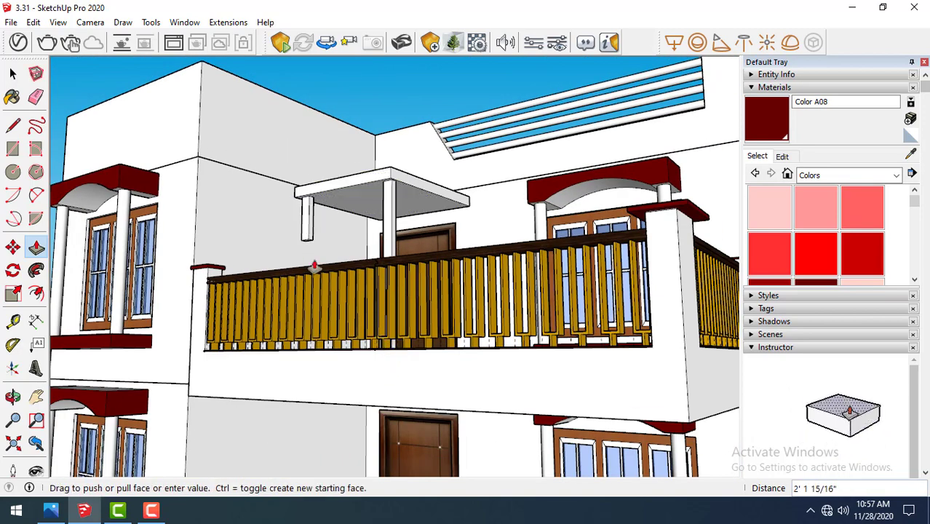
click(315, 356)
middle_drag(314, 357, 3, 146)
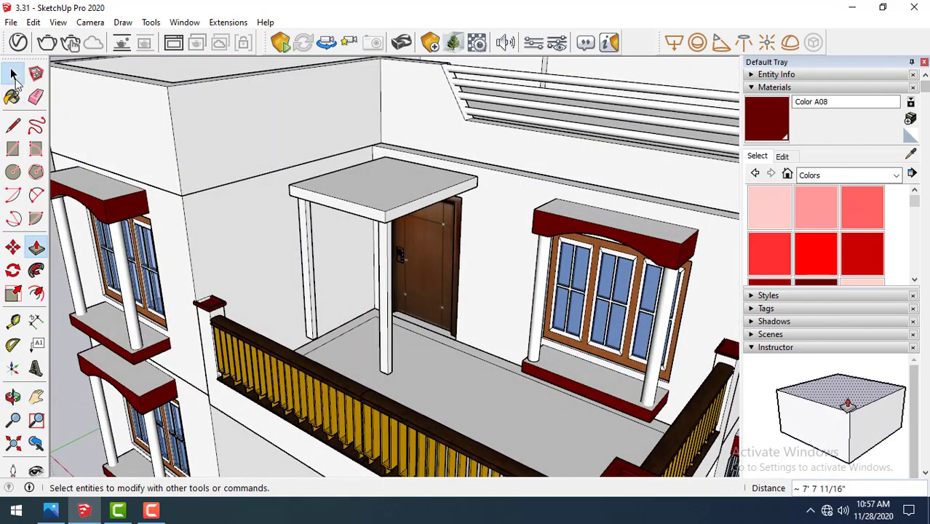
Push the canopy's front face out 4 1/4"
click(13, 75)
scroll(335, 252, up, 2)
scroll(335, 252, up, 2)
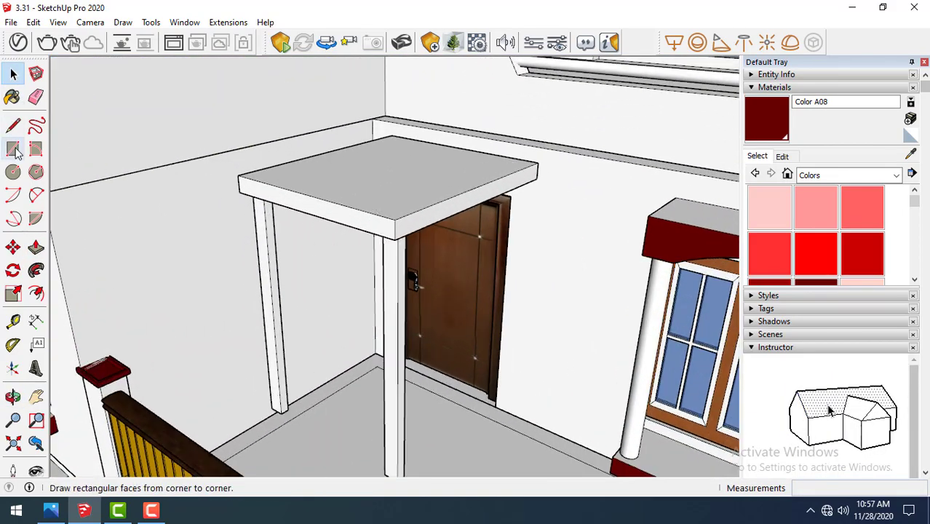
click(36, 247)
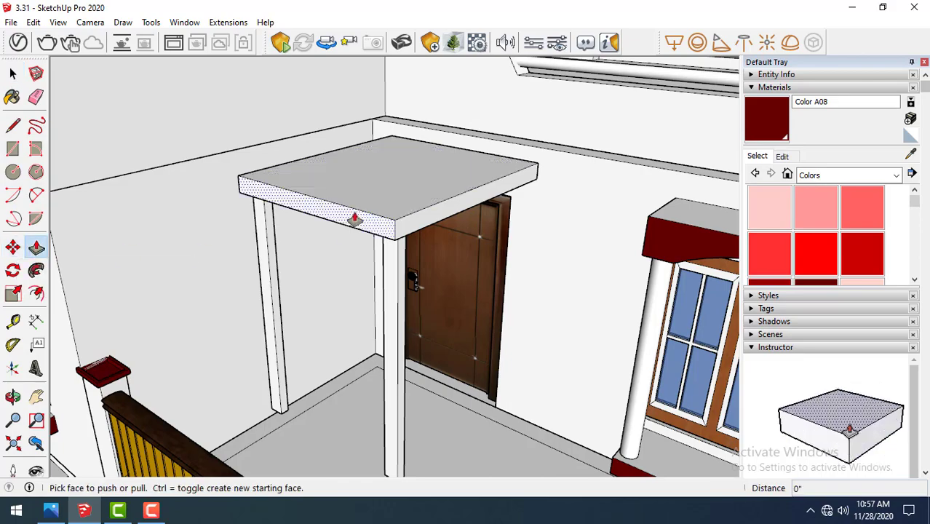
drag(339, 216, 317, 186)
mouse_move(317, 186)
middle_down()
mouse_move(514, 69)
mouse_move(253, 93)
mouse_move(231, 56)
mouse_move(270, 100)
middle_up()
mouse_move(270, 362)
middle_down()
mouse_move(316, 395)
mouse_move(297, 415)
mouse_move(187, 261)
mouse_move(244, 395)
mouse_move(282, 401)
mouse_move(284, 269)
middle_up()
scroll(282, 399, up, 3)
scroll(283, 393, up, 3)
Extend both column bottoms down to the balcony floor
click(295, 252)
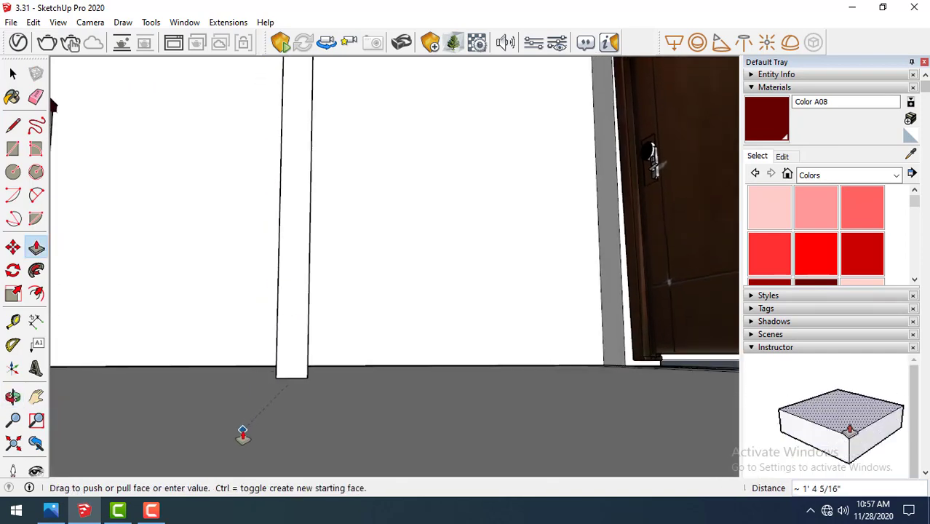
click(258, 402)
mouse_move(258, 402)
middle_down()
mouse_move(275, 351)
mouse_move(359, 250)
mouse_move(323, 301)
middle_up()
drag(321, 304, 260, 419)
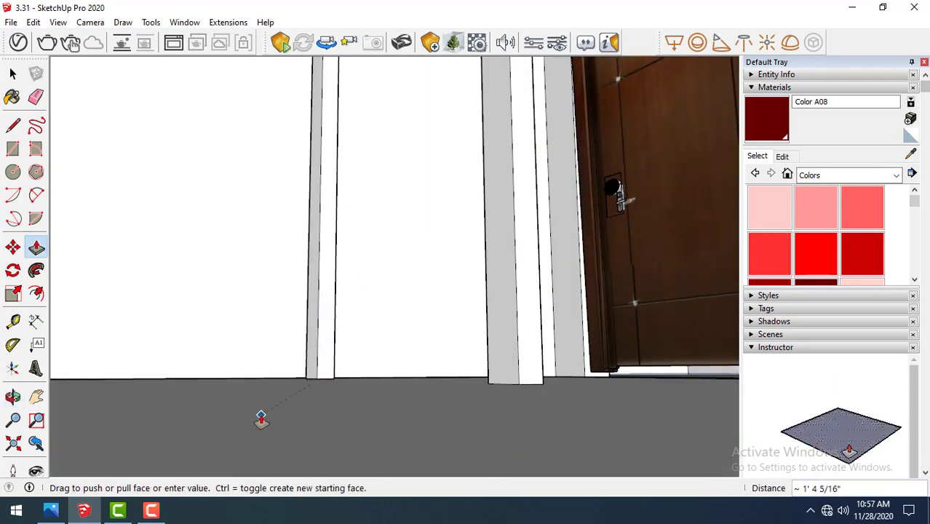
click(12, 74)
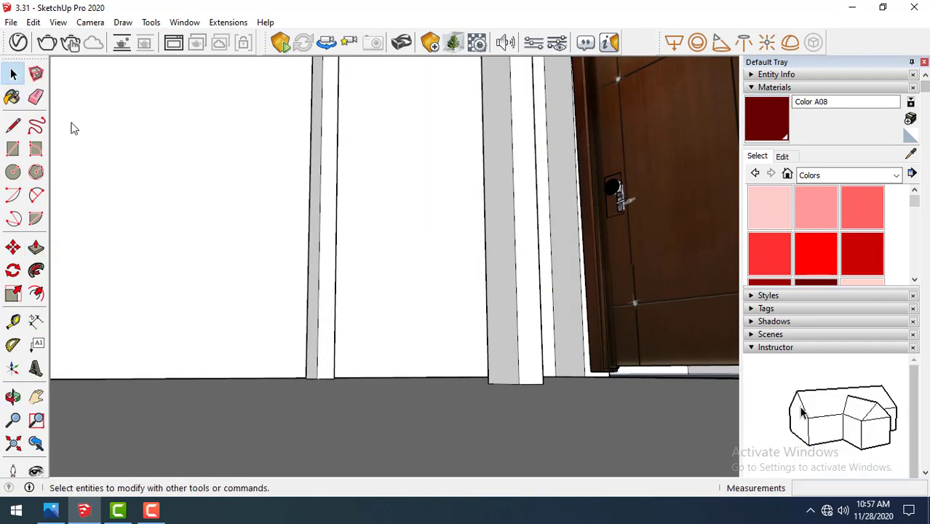
scroll(407, 321, up, 3)
scroll(408, 321, up, 3)
scroll(197, 309, up, 3)
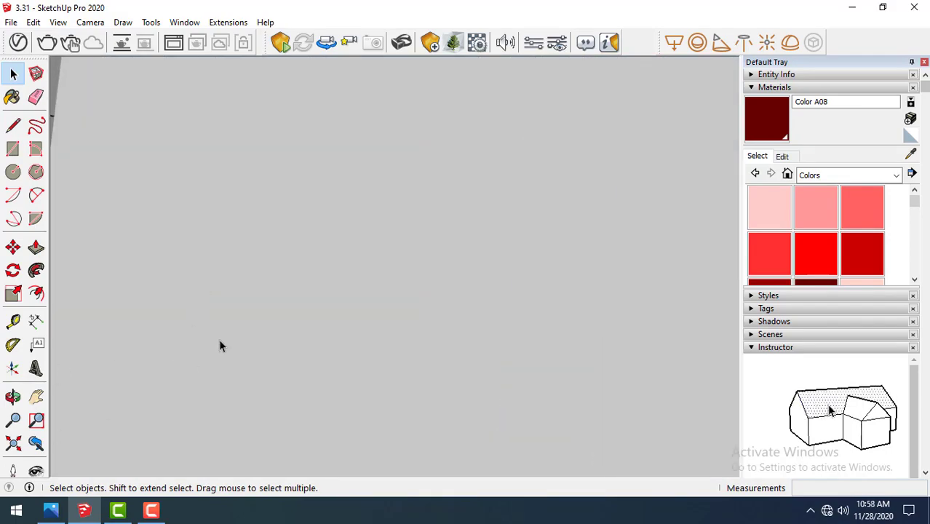
click(12, 442)
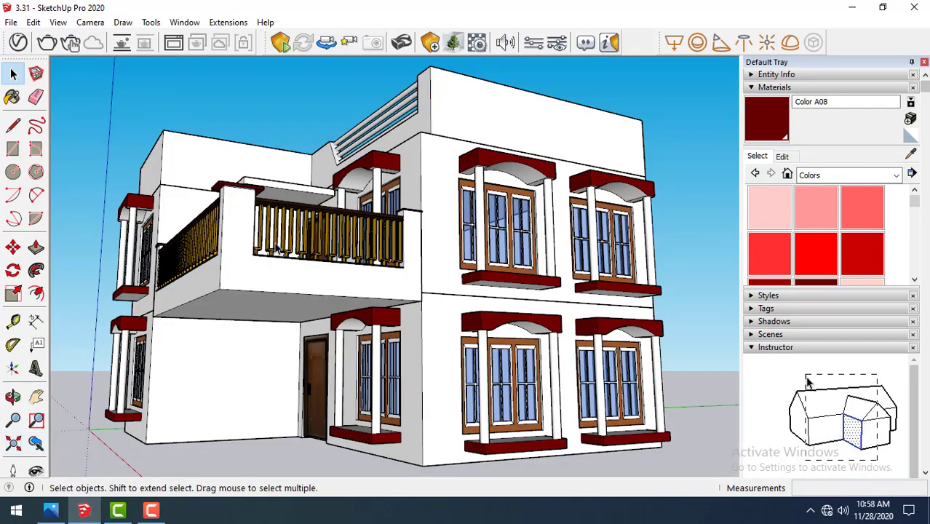
mouse_move(349, 364)
middle_down()
mouse_move(446, 377)
mouse_move(551, 357)
middle_up()
middle_drag(284, 320, 294, 287)
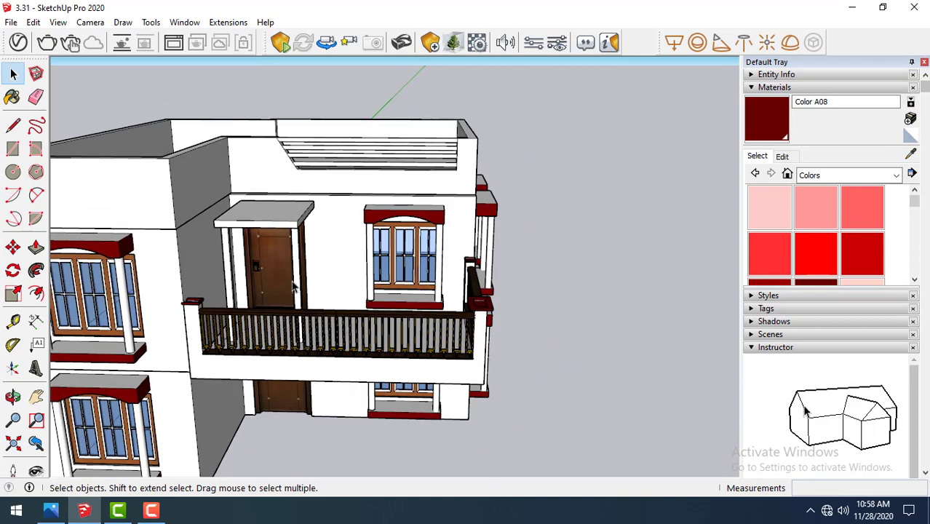
mouse_move(353, 344)
middle_down()
mouse_move(336, 243)
mouse_move(266, 267)
mouse_move(245, 301)
mouse_move(375, 233)
mouse_move(270, 208)
mouse_move(270, 225)
mouse_move(291, 225)
middle_up()
key(space)
scroll(292, 254, down, 3)
scroll(269, 240, up, 2)
scroll(265, 199, up, 2)
scroll(275, 330, up, 3)
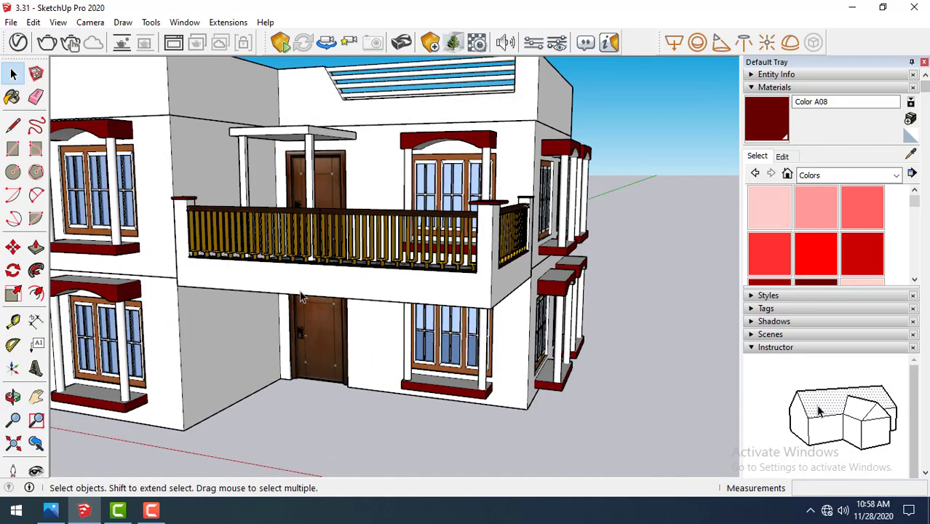
scroll(318, 322, down, 2)
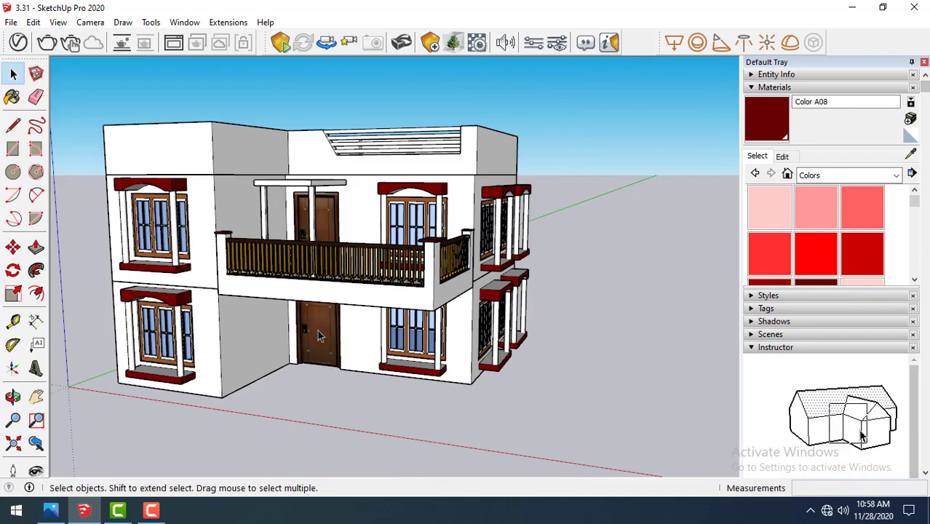
click(12, 149)
mouse_move(291, 218)
middle_down()
mouse_move(243, 104)
mouse_move(124, 328)
mouse_move(350, 386)
middle_up()
click(66, 341)
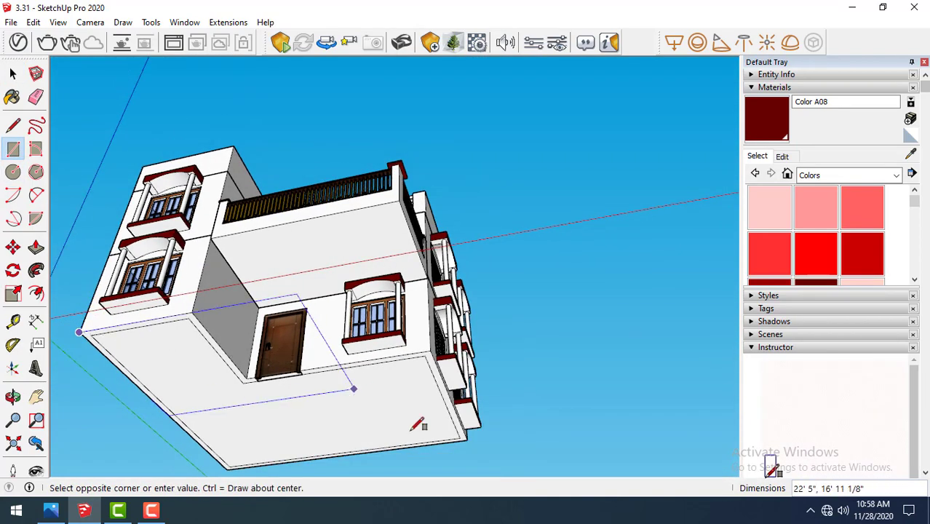
click(467, 438)
middle_drag(395, 286, 304, 447)
click(15, 249)
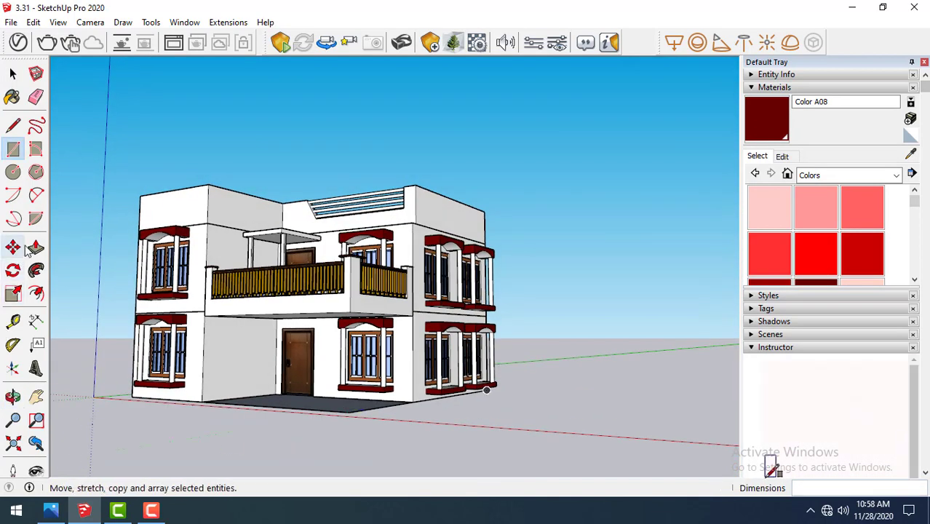
click(35, 249)
middle_drag(284, 379, 316, 273)
click(320, 360)
text(3'6)
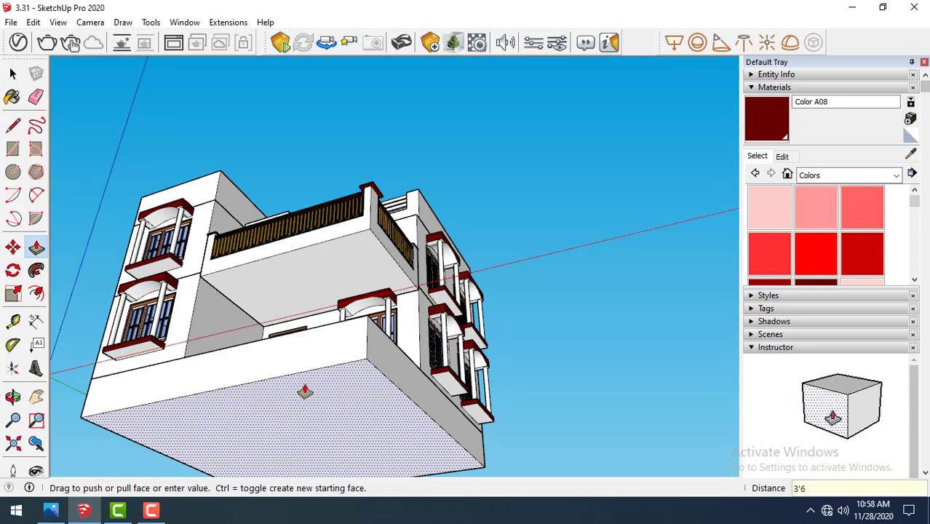
key(Return)
key(space)
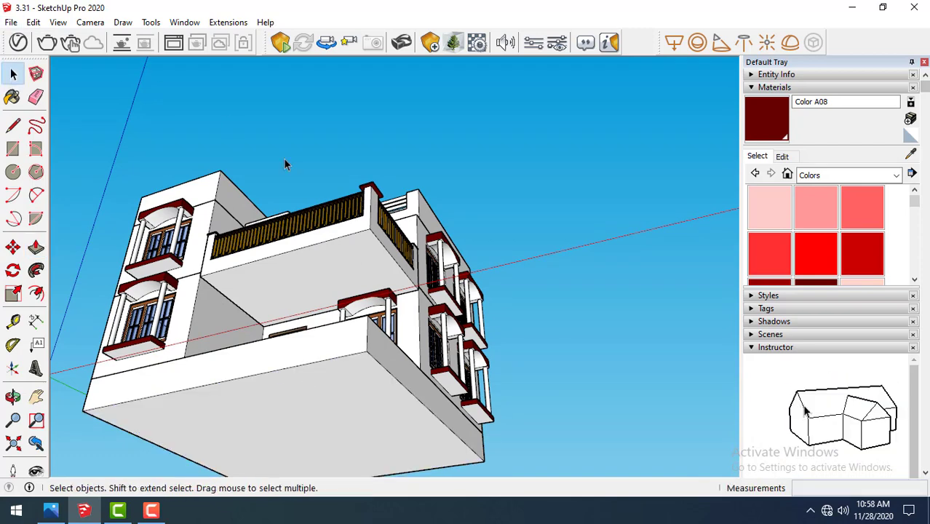
mouse_move(284, 159)
middle_down()
mouse_move(412, 382)
mouse_move(377, 346)
middle_up()
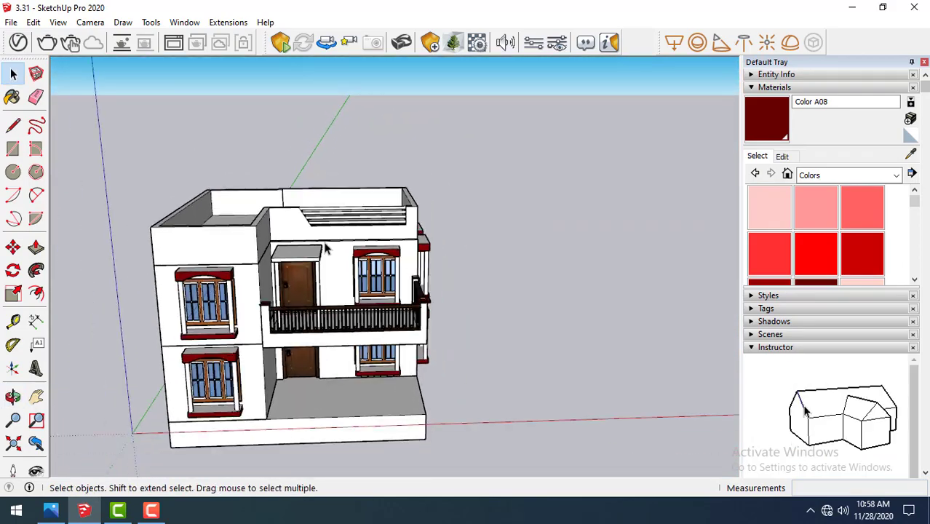
scroll(377, 346, up, 3)
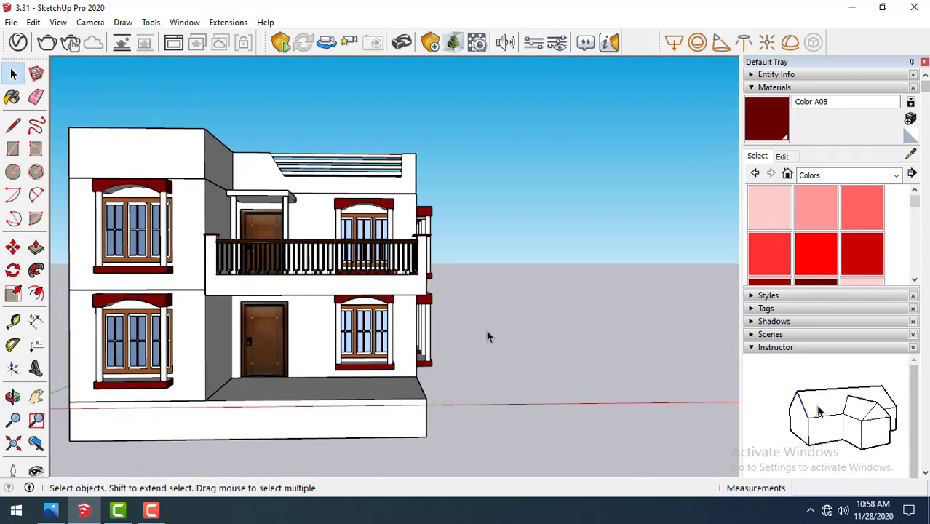
middle_drag(488, 337, 74, 269)
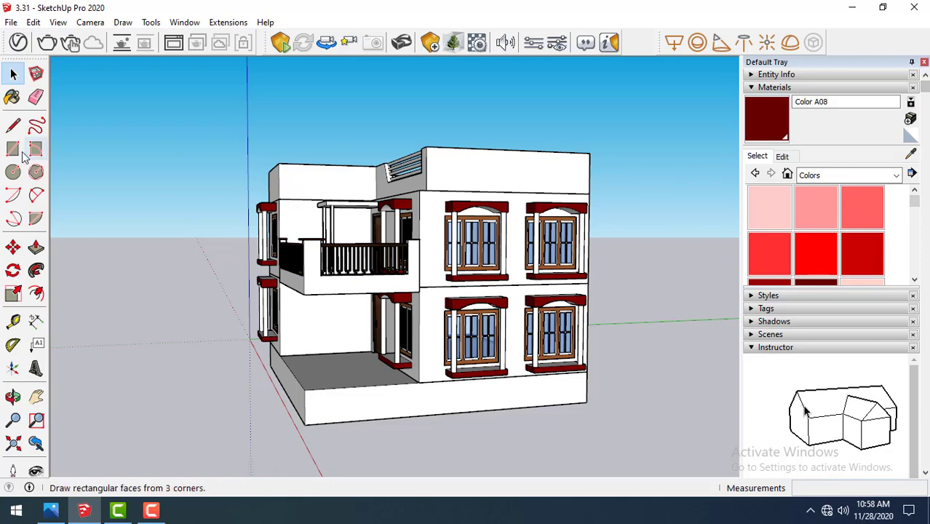
Draw a closed stair profile with the Line tool on the plinth end
click(17, 129)
click(304, 390)
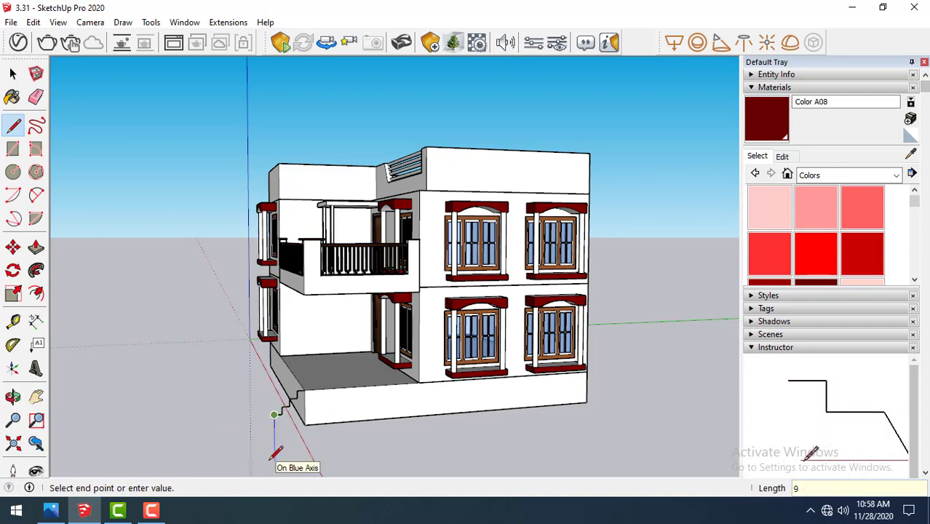
scroll(306, 423, up, 2)
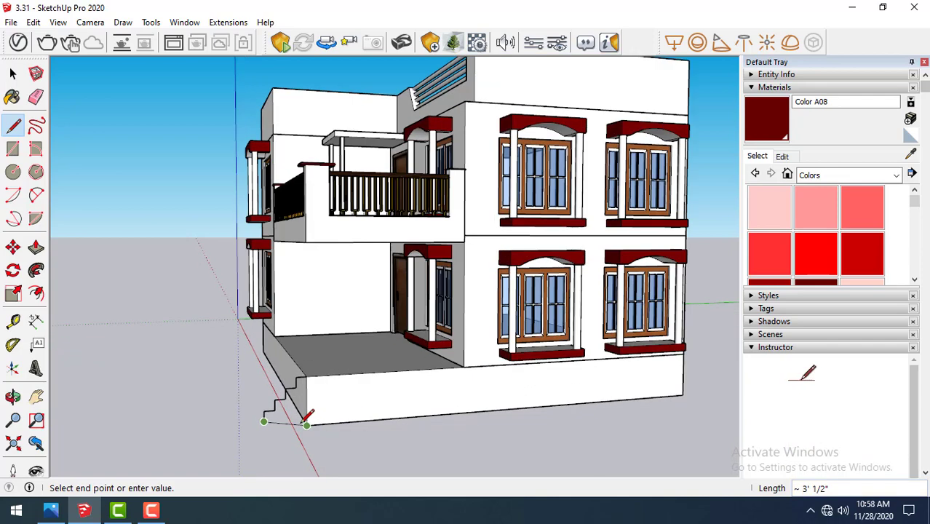
scroll(308, 423, up, 2)
click(308, 417)
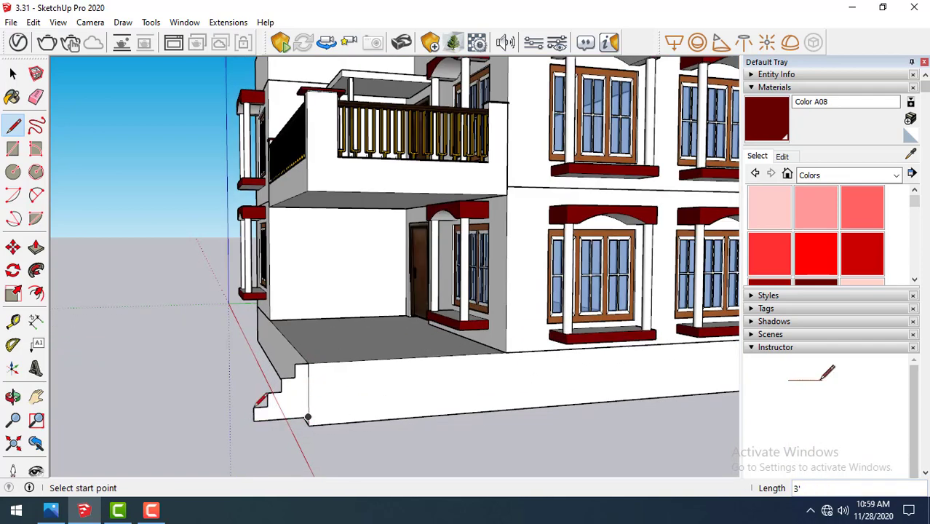
Extrude the stair profile along the porch front, shorten its end, and raise its bottom 6"
click(36, 249)
mouse_move(187, 357)
middle_down()
mouse_move(509, 353)
mouse_move(602, 375)
middle_up()
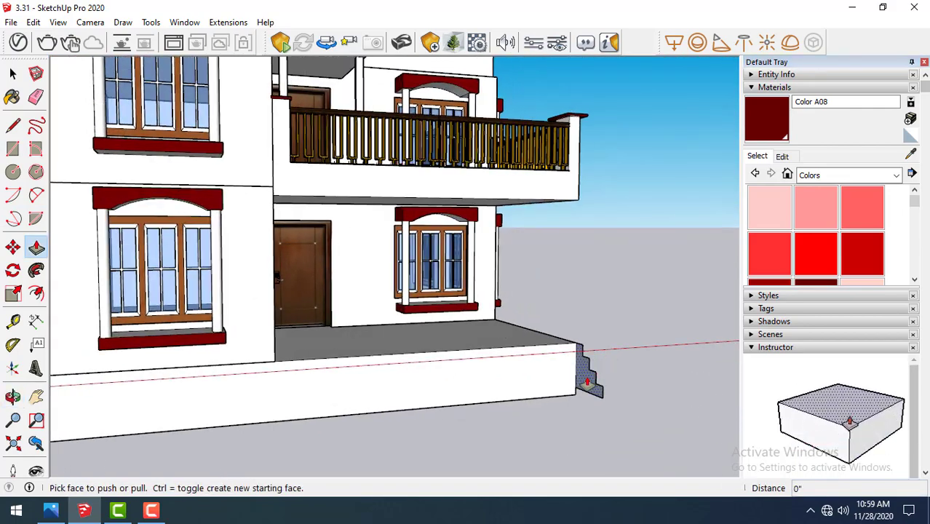
drag(588, 382, 274, 363)
mouse_move(274, 363)
middle_down()
mouse_move(350, 353)
mouse_move(145, 374)
middle_up()
drag(436, 396, 313, 354)
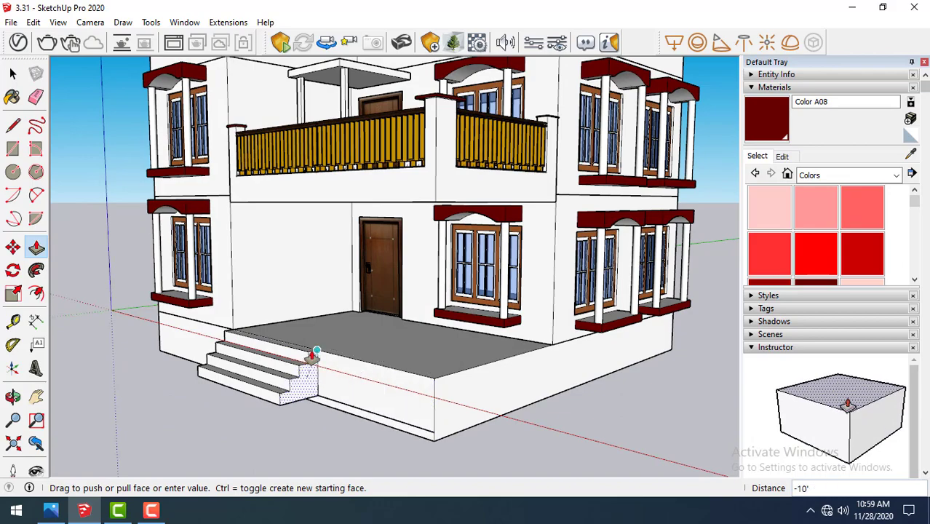
mouse_move(380, 409)
middle_down()
mouse_move(490, 390)
mouse_move(479, 224)
middle_up()
drag(409, 384, 408, 373)
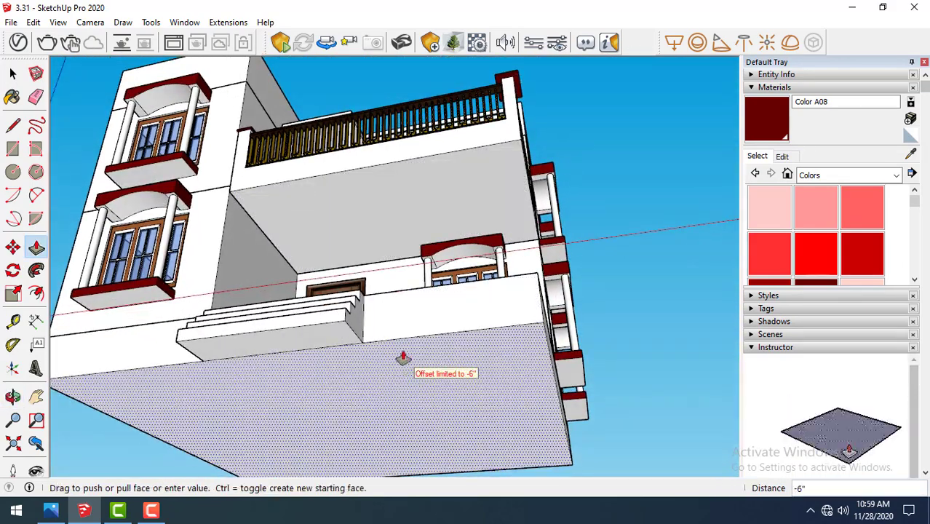
mouse_move(408, 374)
middle_down()
mouse_move(440, 431)
mouse_move(426, 442)
mouse_move(358, 321)
mouse_move(419, 400)
mouse_move(388, 373)
middle_up()
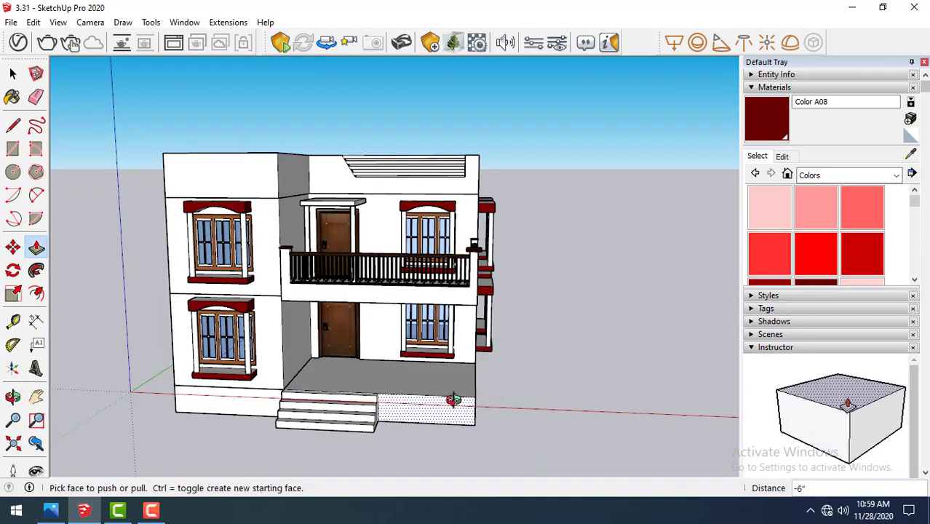
mouse_move(453, 395)
middle_down()
mouse_move(388, 391)
mouse_move(436, 436)
middle_up()
scroll(364, 402, up, 4)
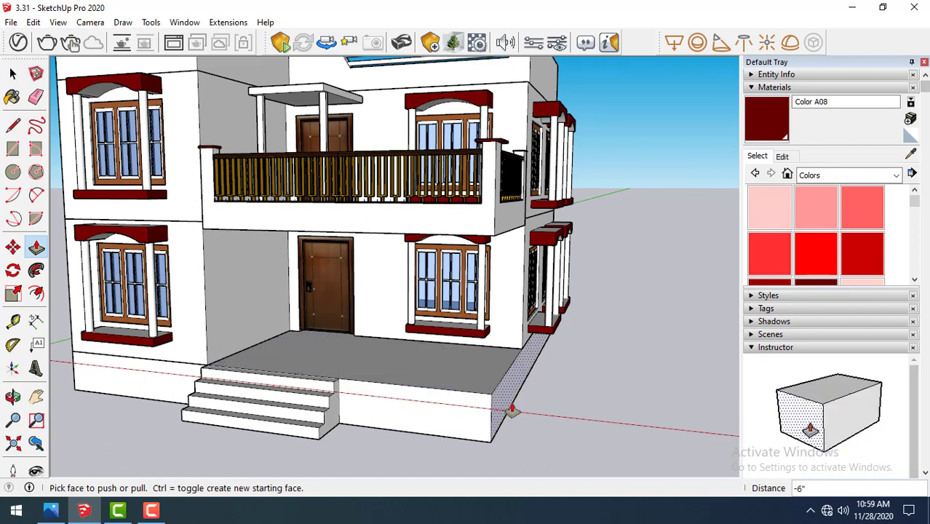
Push the steps' end face inward to shorten the flight
click(13, 125)
scroll(348, 330, up, 2)
click(336, 402)
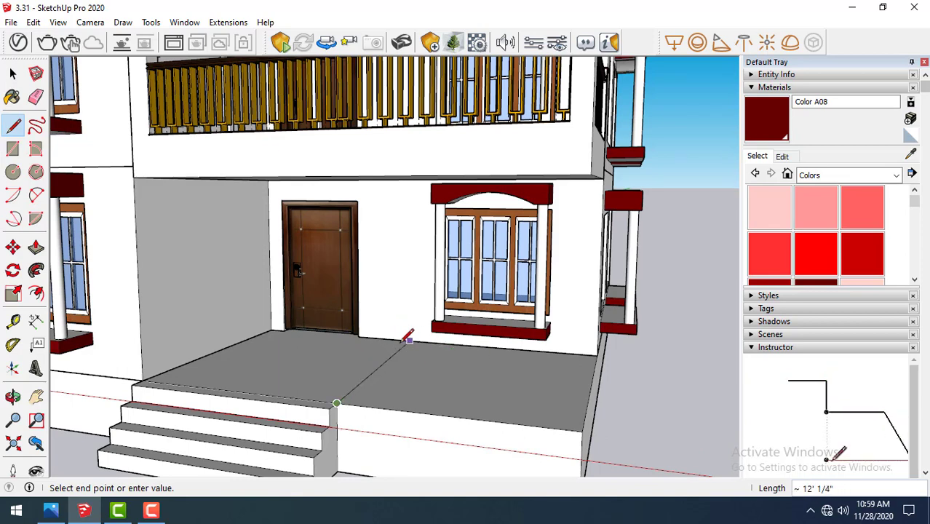
key(Escape)
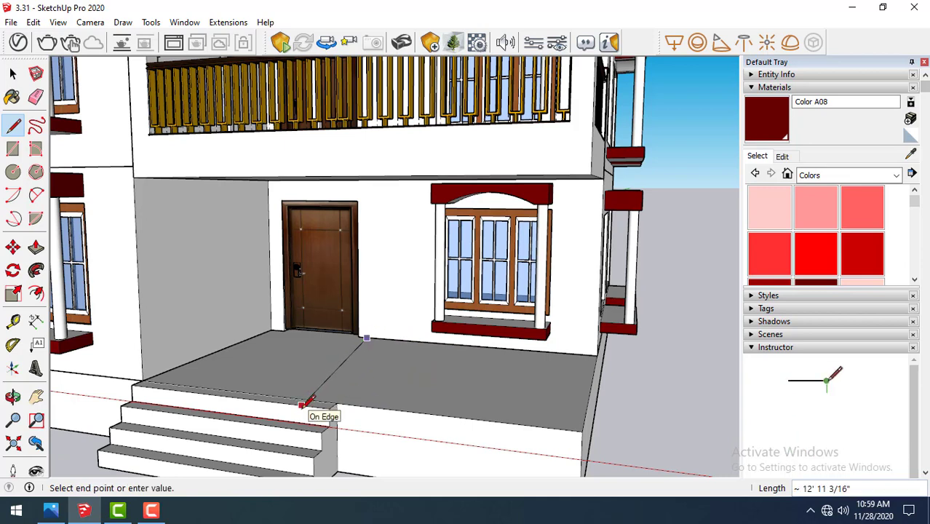
click(36, 248)
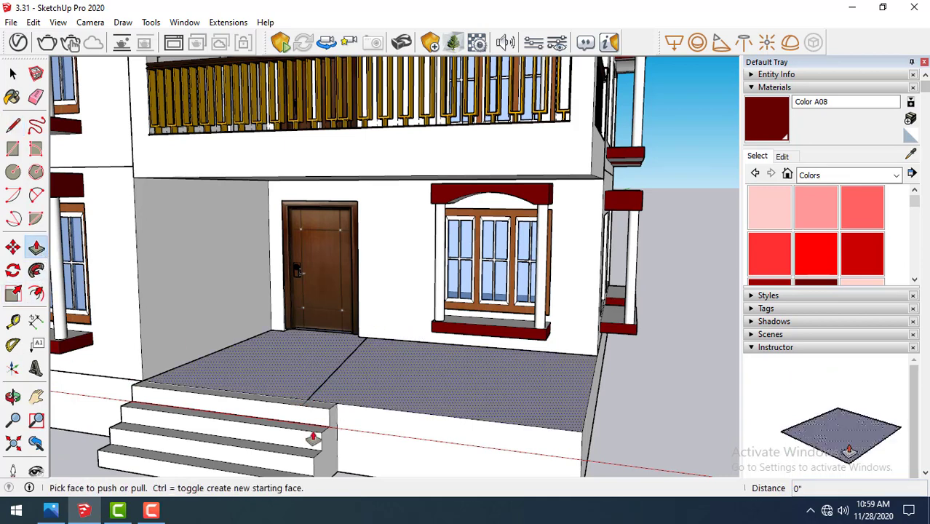
click(324, 444)
click(303, 409)
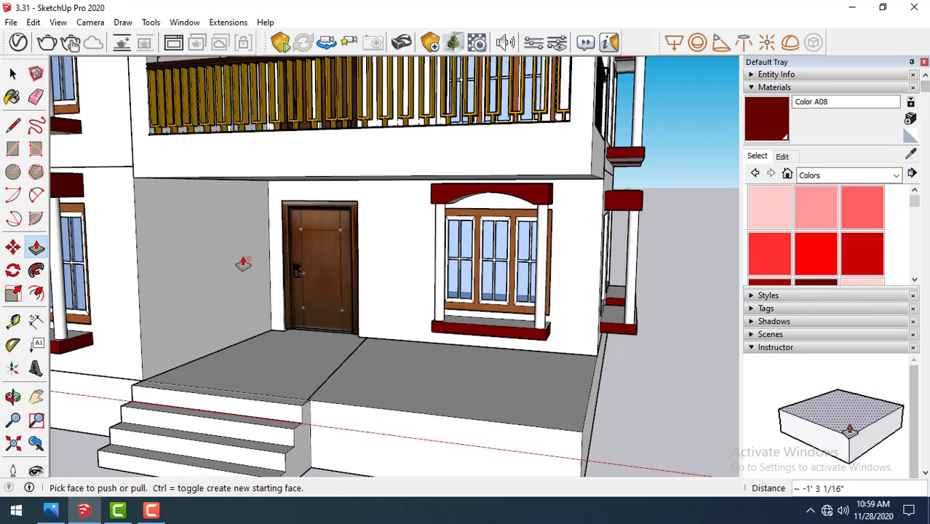
middle_drag(243, 263, 247, 266)
click(13, 74)
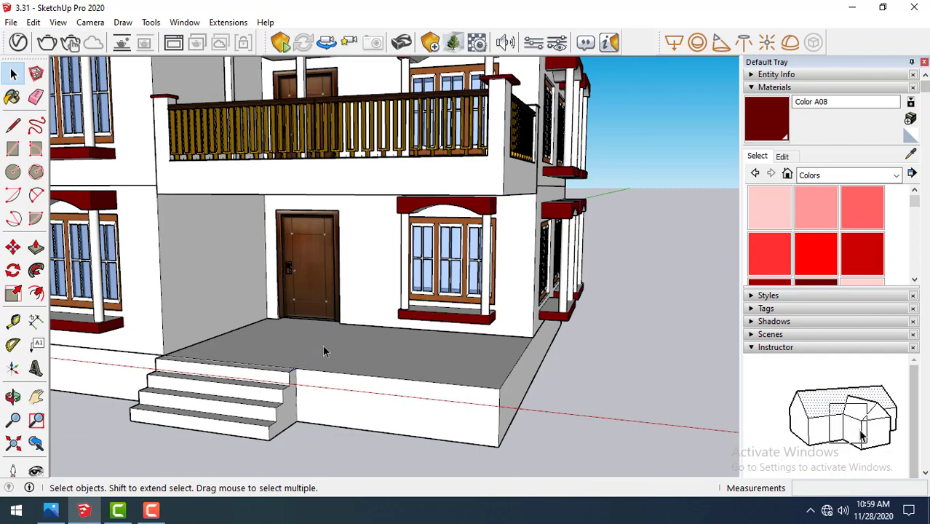
middle_drag(323, 383, 409, 393)
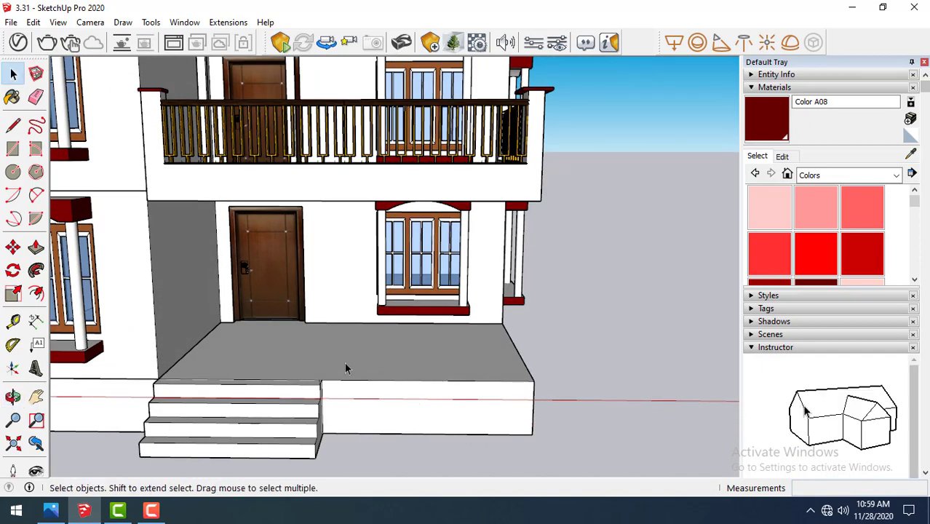
Draw a line from the top step's corner dividing the porch top
click(12, 125)
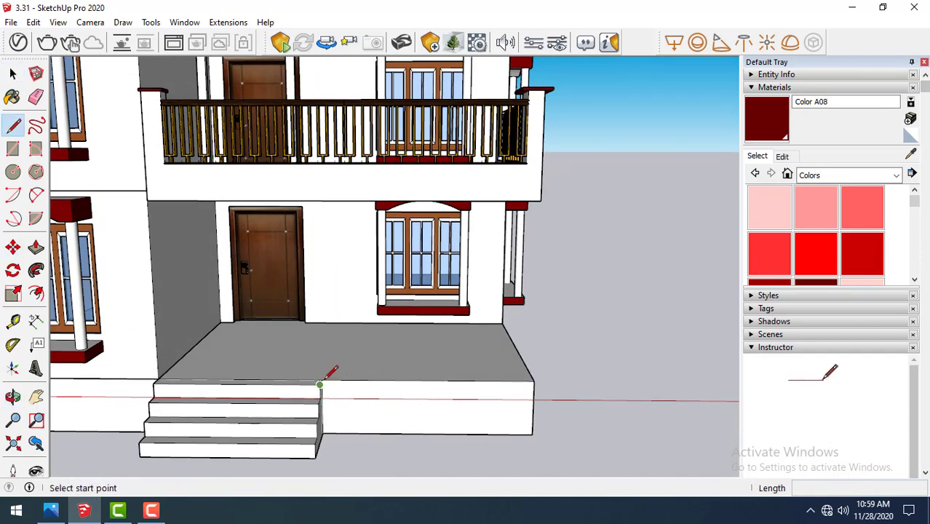
click(321, 383)
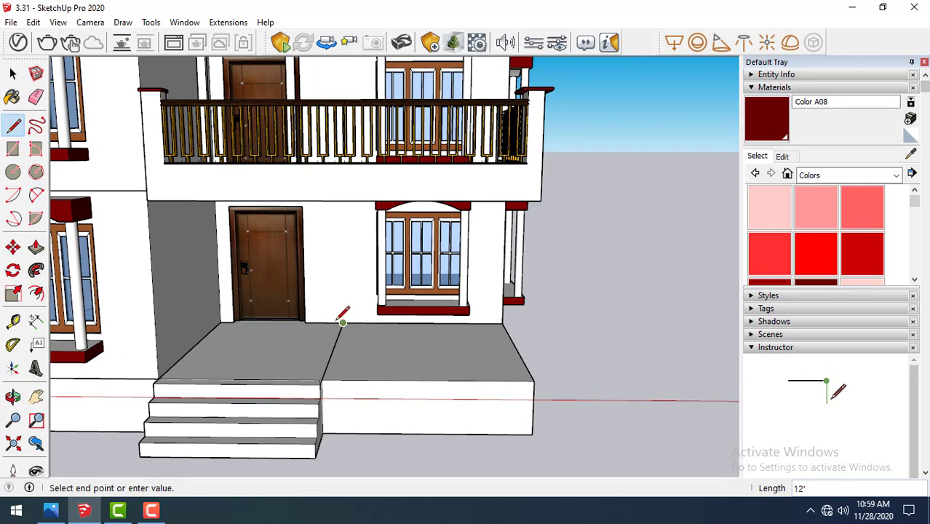
click(13, 73)
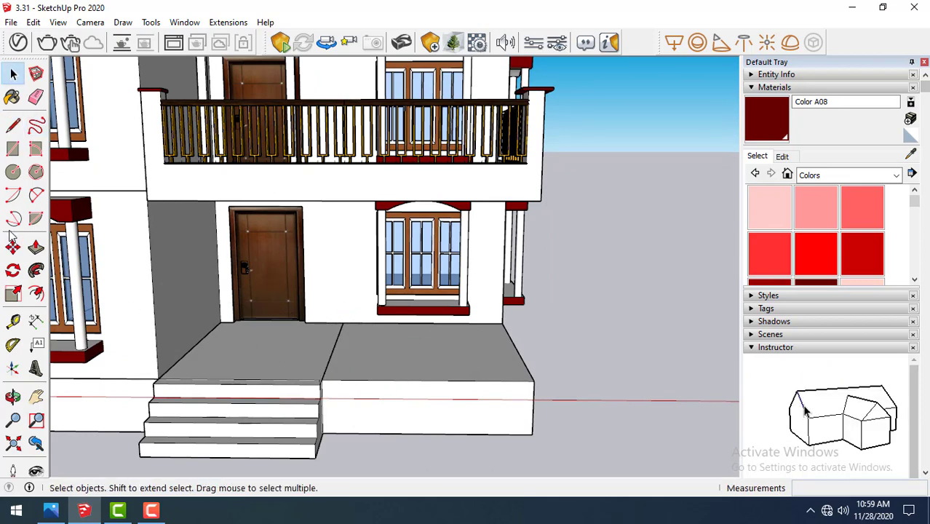
click(36, 247)
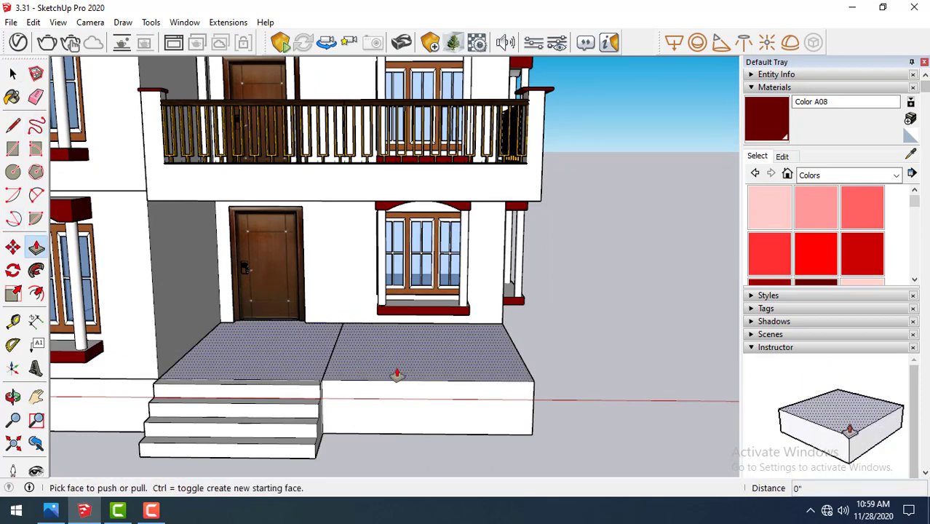
click(14, 126)
click(343, 323)
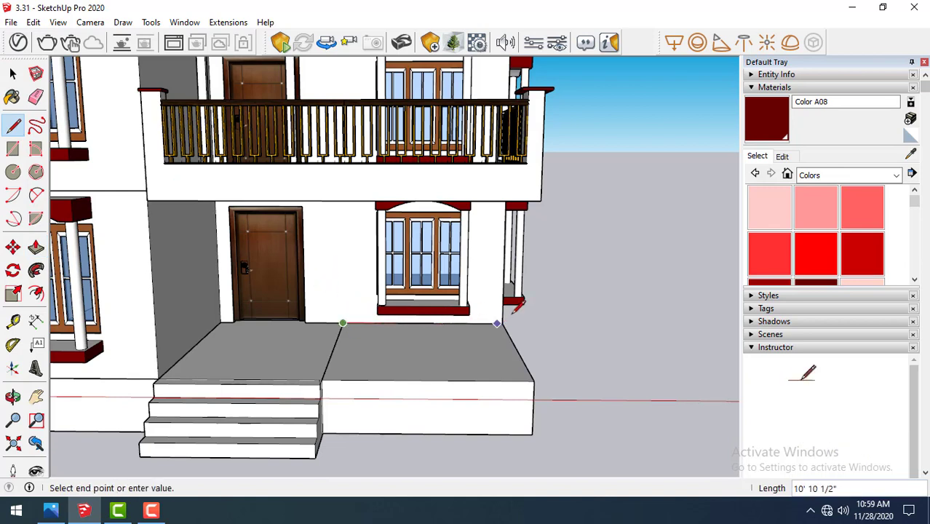
Push the right porch section down 3'
click(36, 248)
click(396, 373)
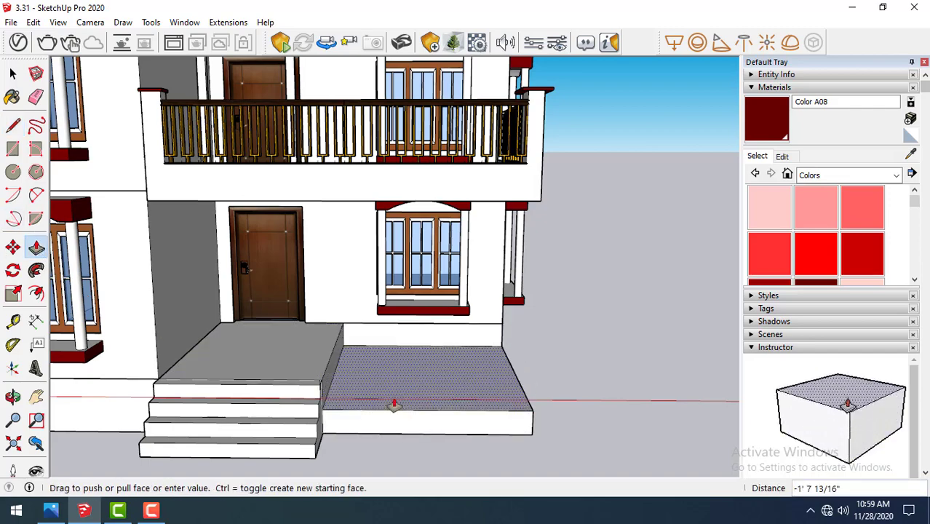
click(362, 436)
mouse_move(322, 301)
middle_down()
mouse_move(85, 268)
mouse_move(162, 295)
middle_up()
key(space)
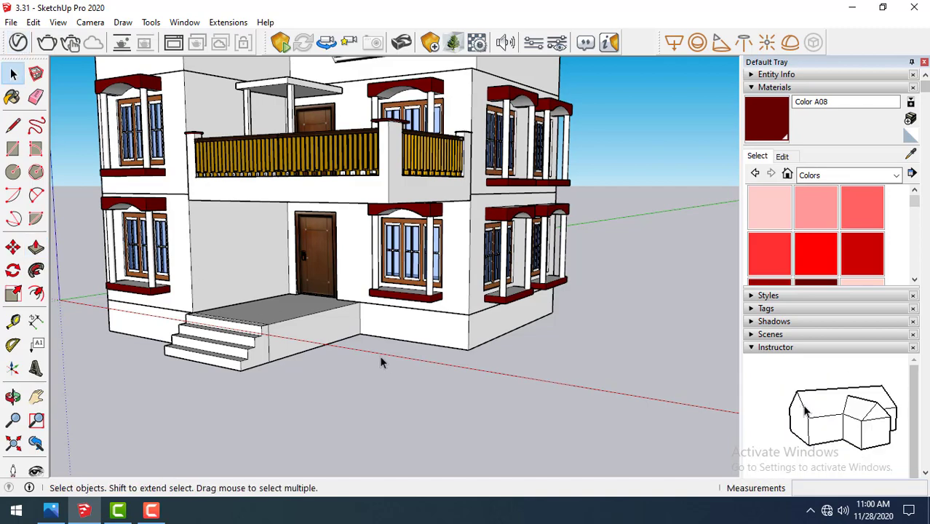
mouse_move(379, 355)
middle_down()
mouse_move(499, 349)
mouse_move(370, 316)
mouse_move(363, 358)
mouse_move(361, 335)
middle_up()
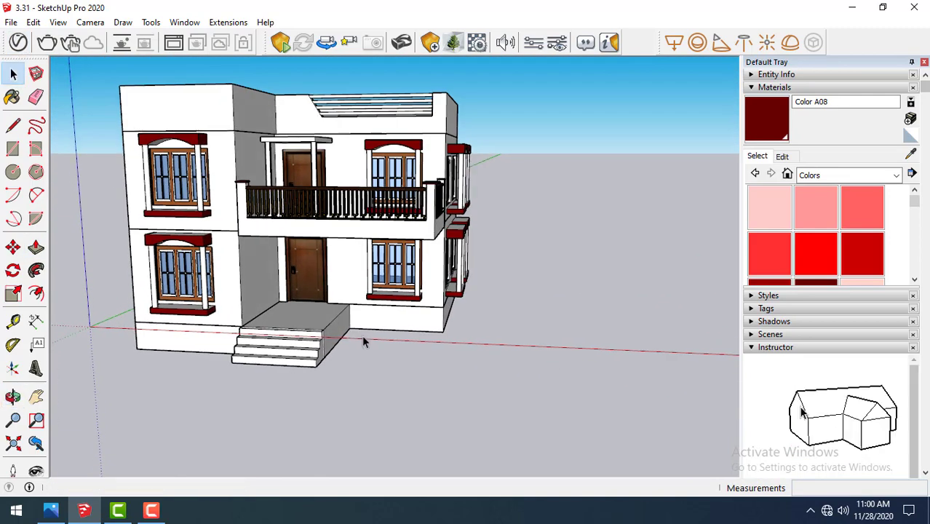
scroll(288, 274, up, 2)
scroll(288, 274, up, 2)
Import the CORINTHEAN+COLUMN model from the column folder onto the porch
click(13, 22)
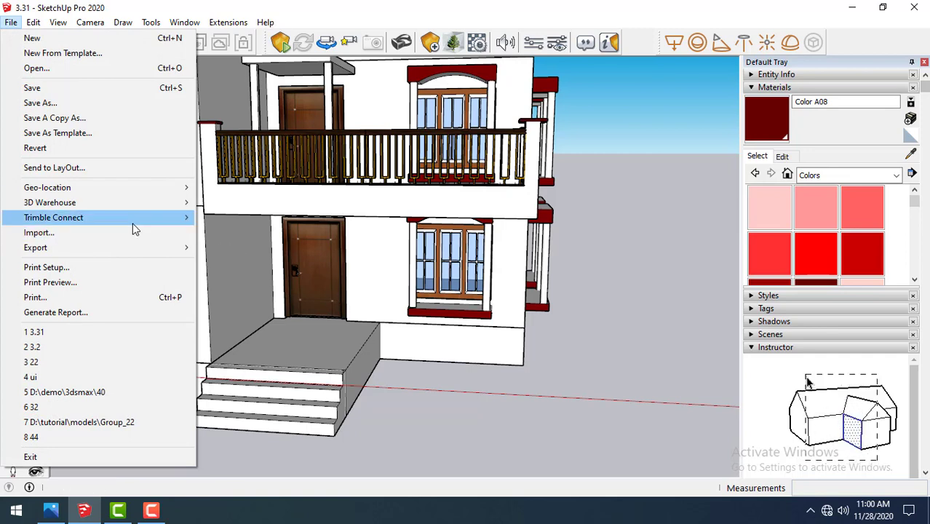
click(39, 232)
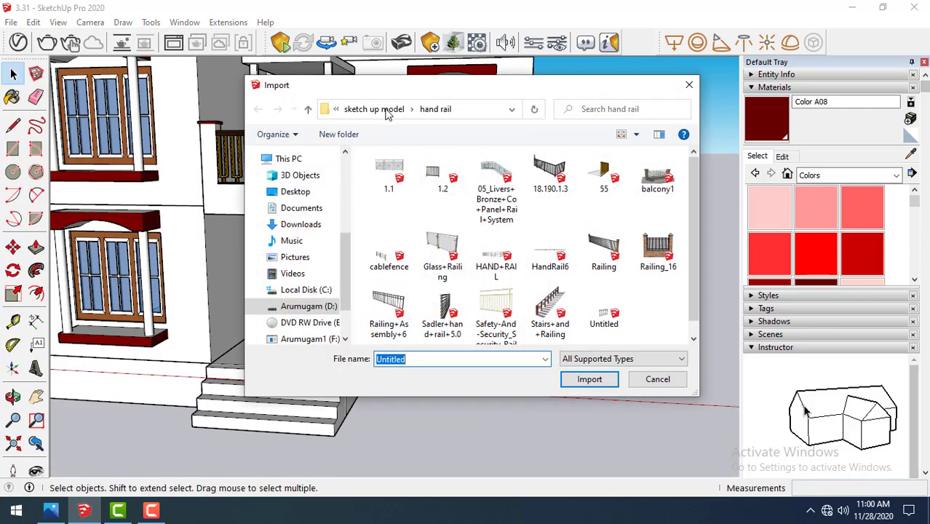
click(388, 111)
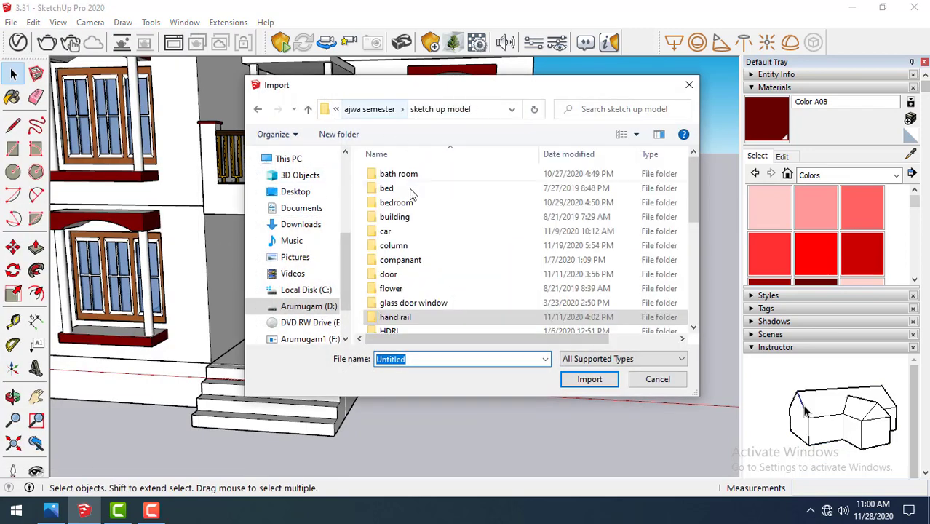
double_click(408, 248)
scroll(473, 269, down, 2)
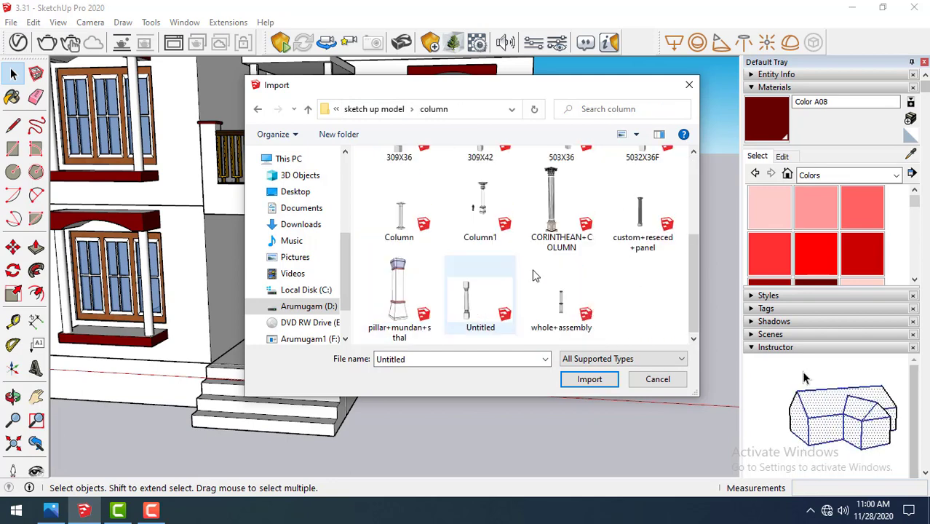
click(558, 234)
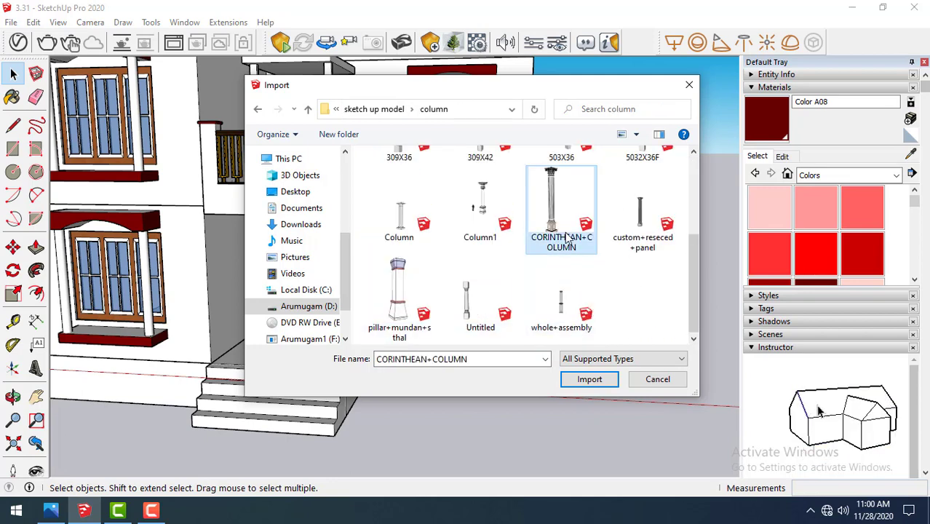
double_click(566, 240)
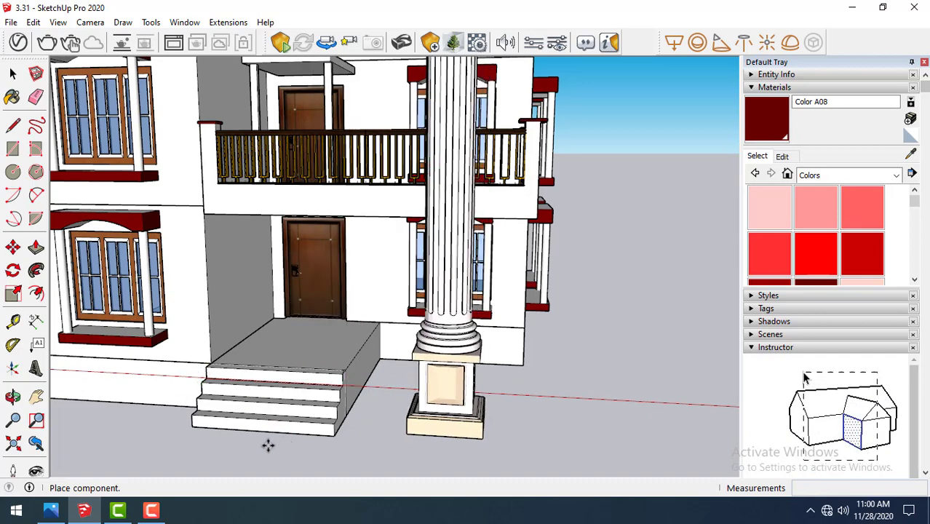
Scale the Corinthian column down to 0.37 with the S tool and orbit to check it
key(s)
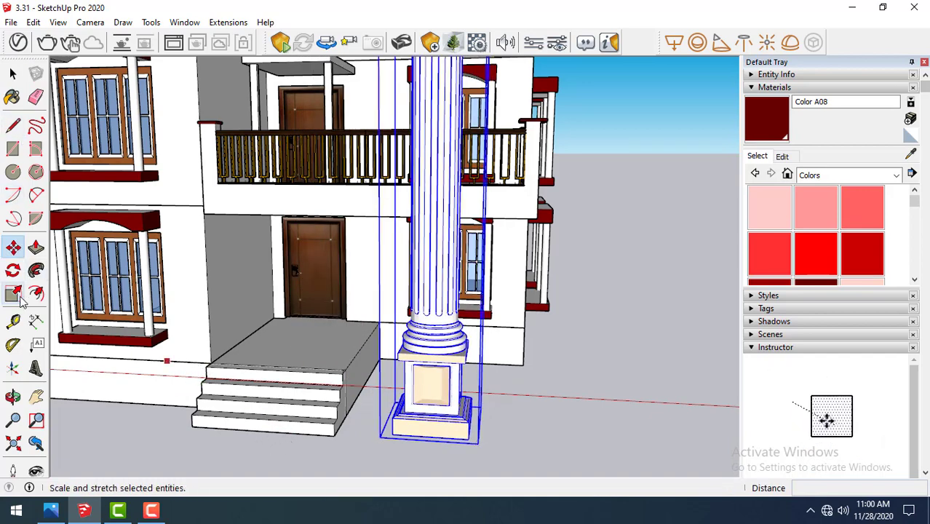
scroll(419, 356, down, 1)
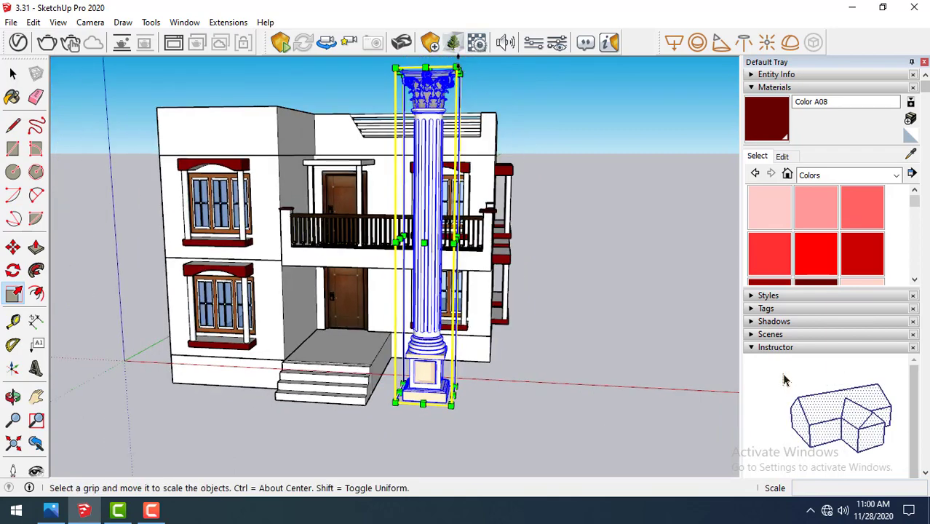
drag(456, 68, 421, 277)
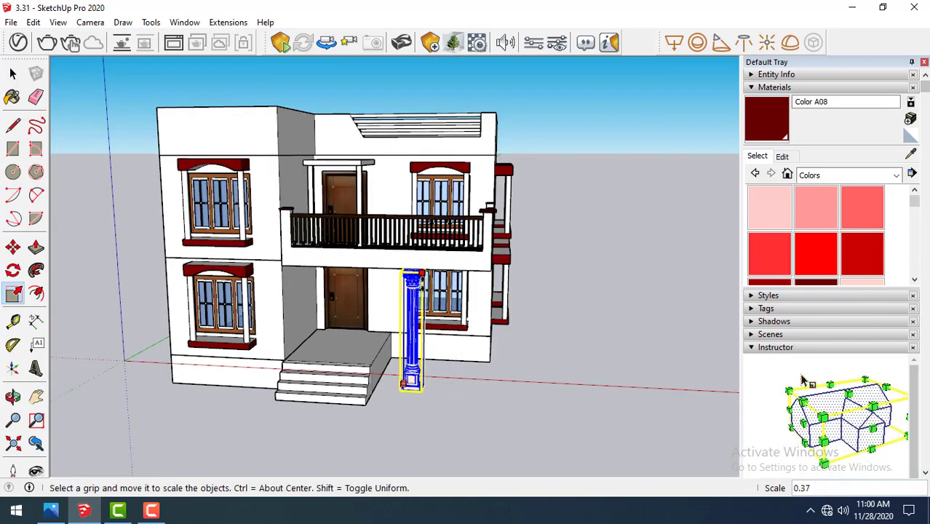
middle_drag(509, 292, 216, 281)
scroll(216, 281, up, 1)
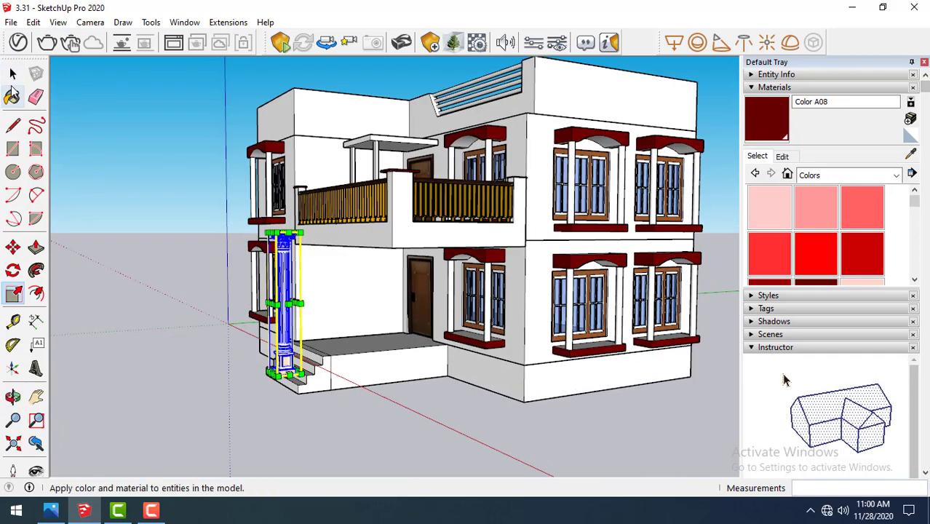
click(13, 74)
Move the Corinthian column away from the house to the right
middle_drag(219, 257, 422, 231)
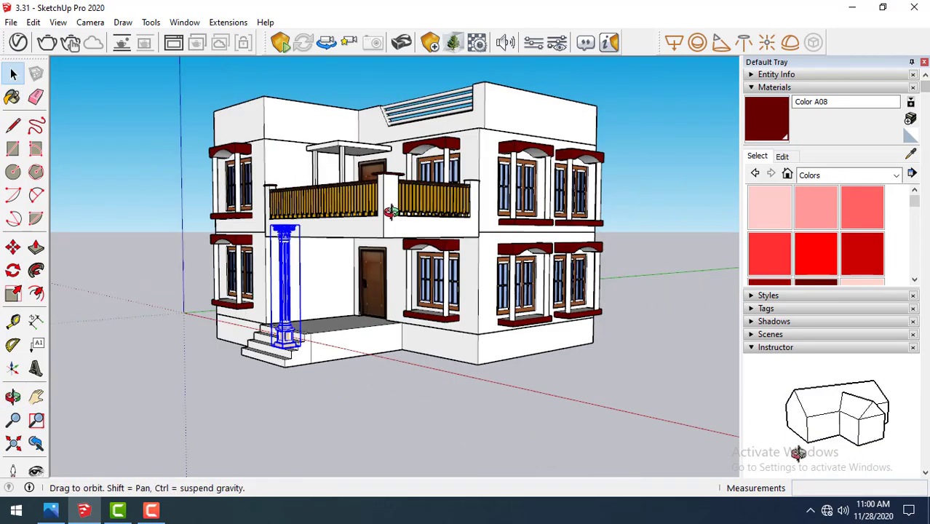
middle_drag(381, 275, 544, 258)
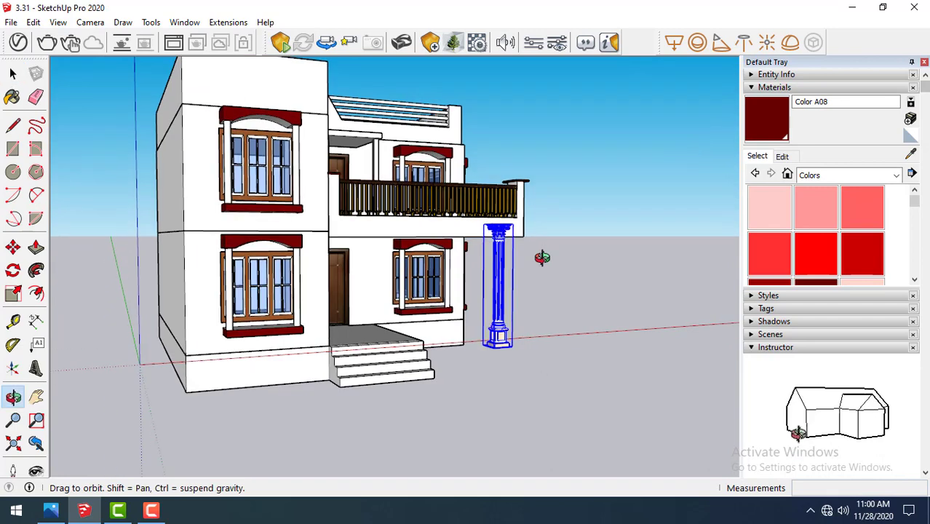
click(13, 248)
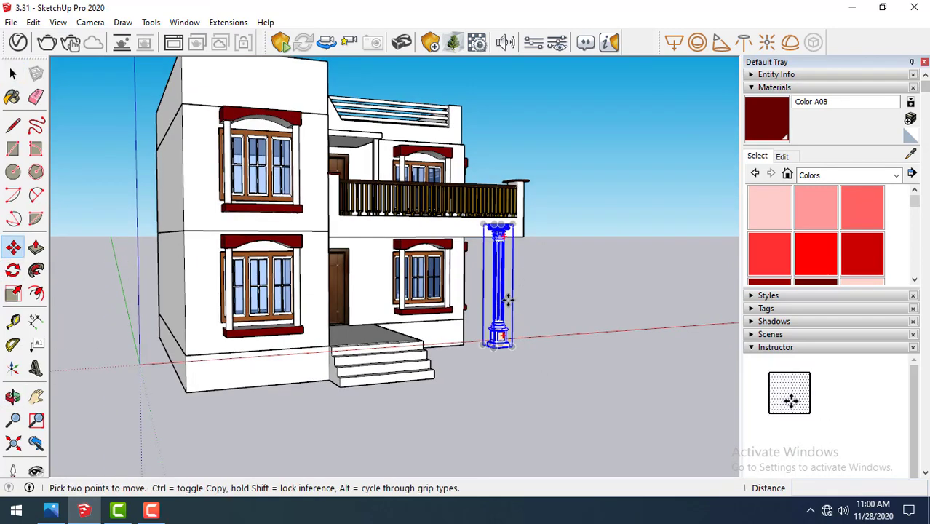
click(507, 299)
click(695, 298)
key(space)
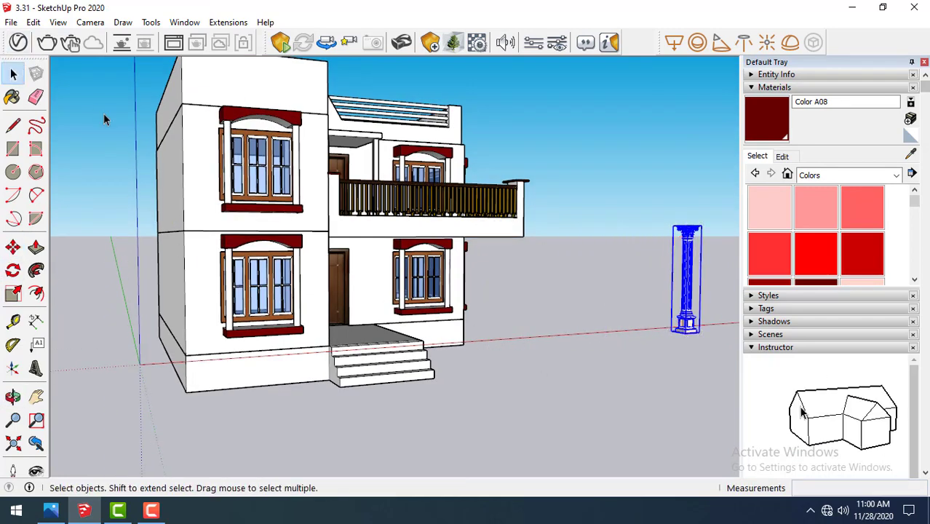
Window-select the whole house, make it one group, and show the Camera Standard Views
scroll(141, 158, down, 1)
scroll(141, 159, down, 1)
drag(111, 79, 434, 342)
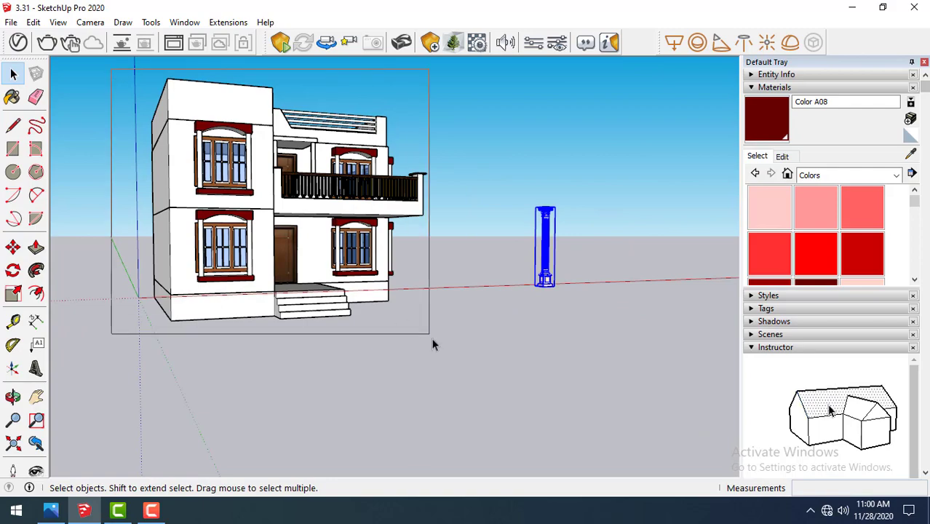
mouse_move(248, 307)
middle_down()
mouse_move(243, 315)
mouse_move(307, 305)
middle_up()
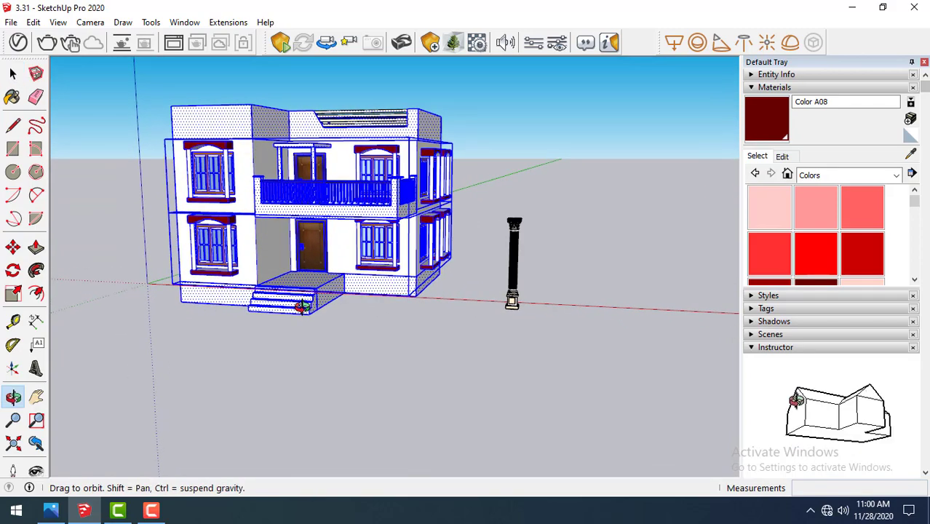
click(33, 21)
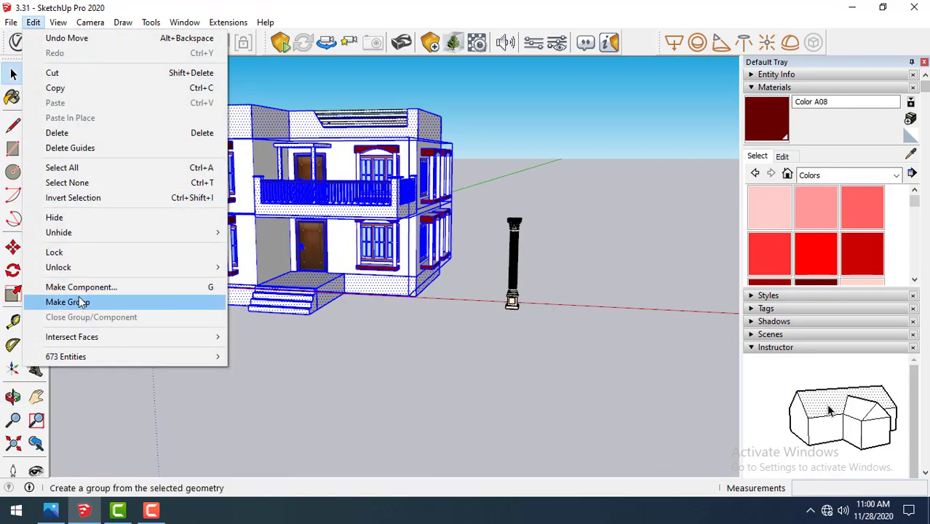
click(68, 302)
click(479, 342)
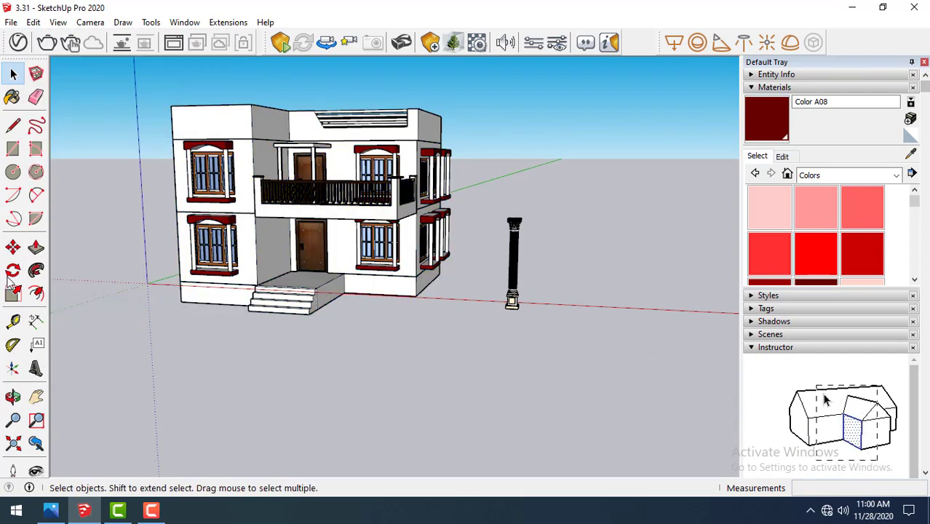
click(90, 22)
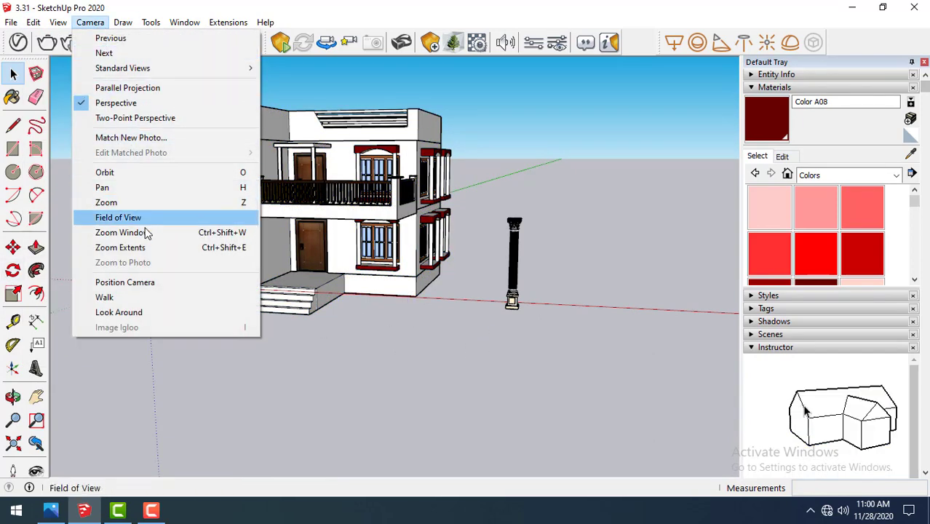
mouse_move(122, 68)
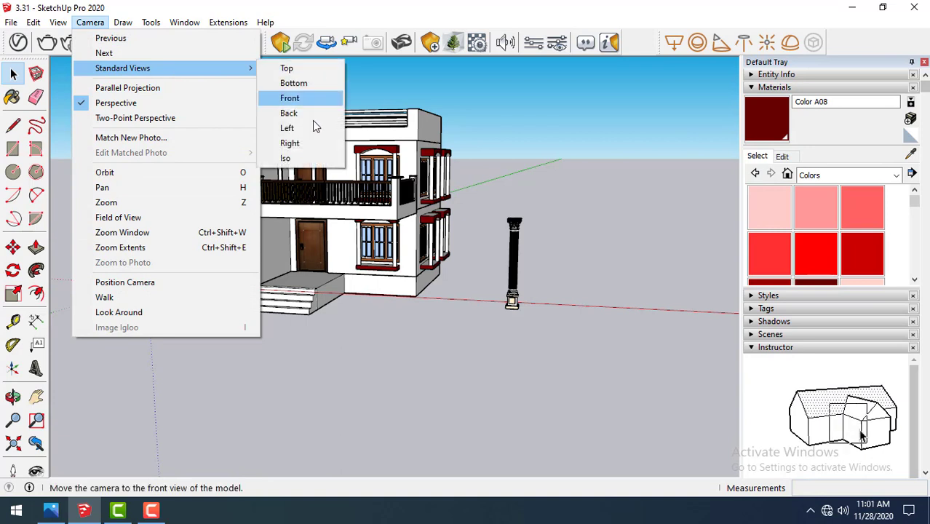
From the Bottom view, draw a large ground rectangle around the house and column
click(301, 81)
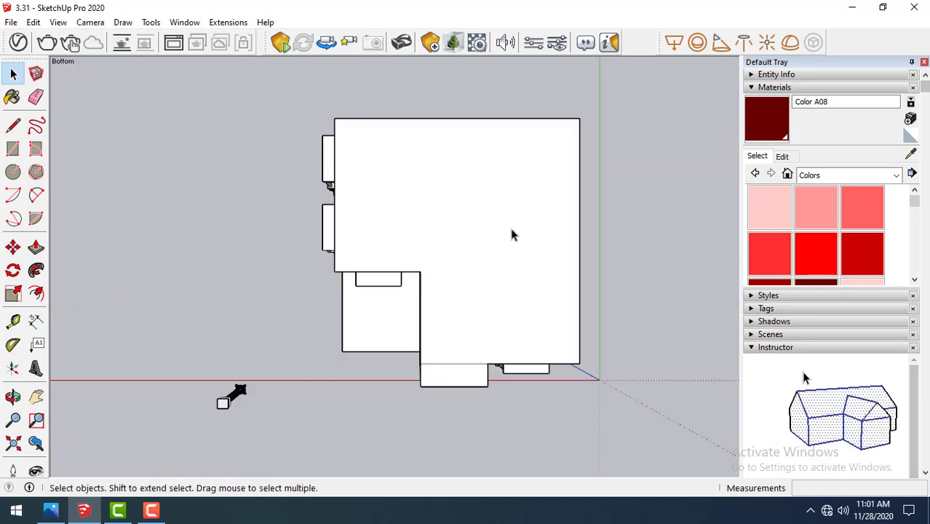
scroll(512, 235, down, 1)
scroll(385, 192, down, 1)
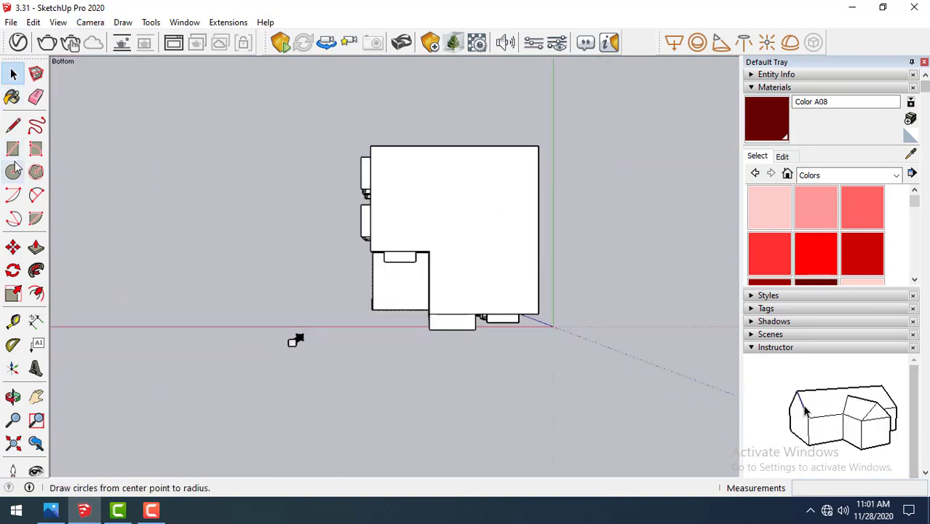
click(13, 149)
click(89, 84)
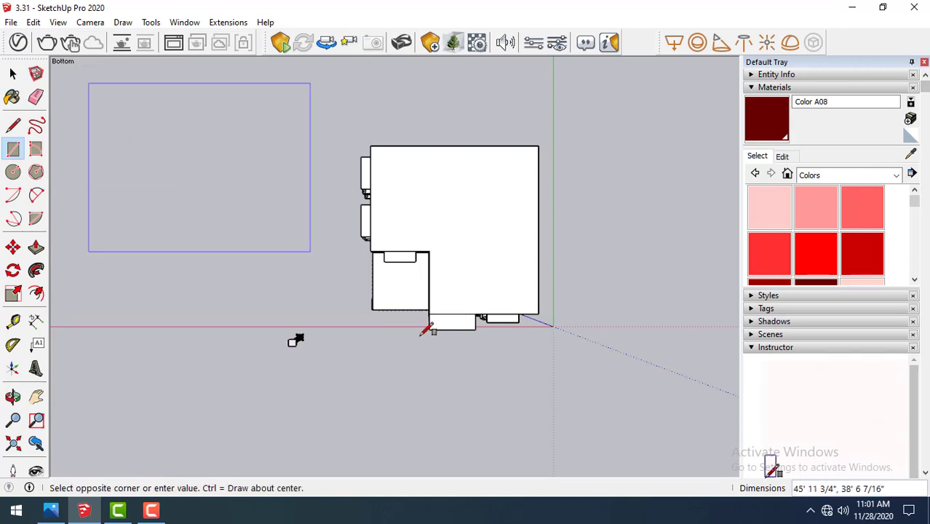
click(679, 419)
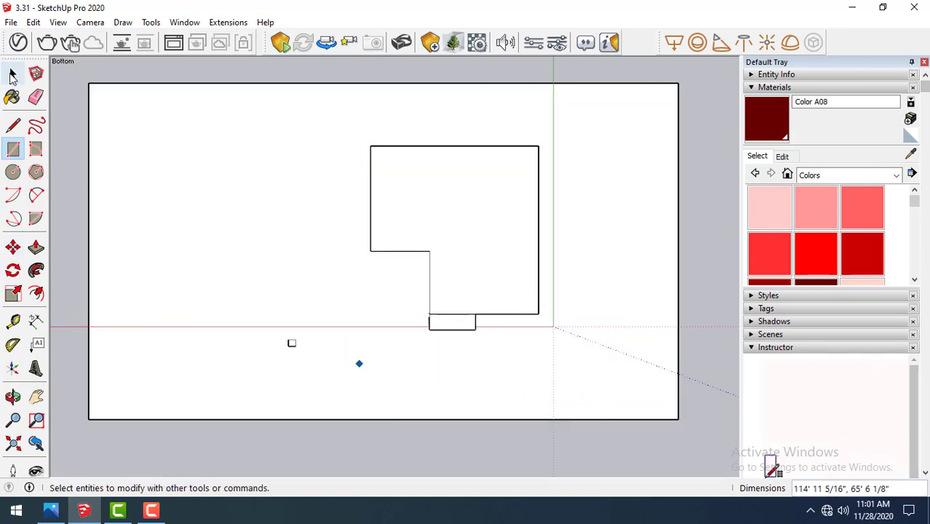
click(13, 75)
Push/Pull the ground rectangle into a thick site slab beneath the house
mouse_move(326, 166)
middle_down()
mouse_move(339, 306)
mouse_move(490, 203)
mouse_move(450, 292)
mouse_move(468, 314)
middle_up()
mouse_move(173, 339)
middle_down()
mouse_move(701, 407)
mouse_move(681, 358)
mouse_move(199, 318)
mouse_move(459, 358)
middle_up()
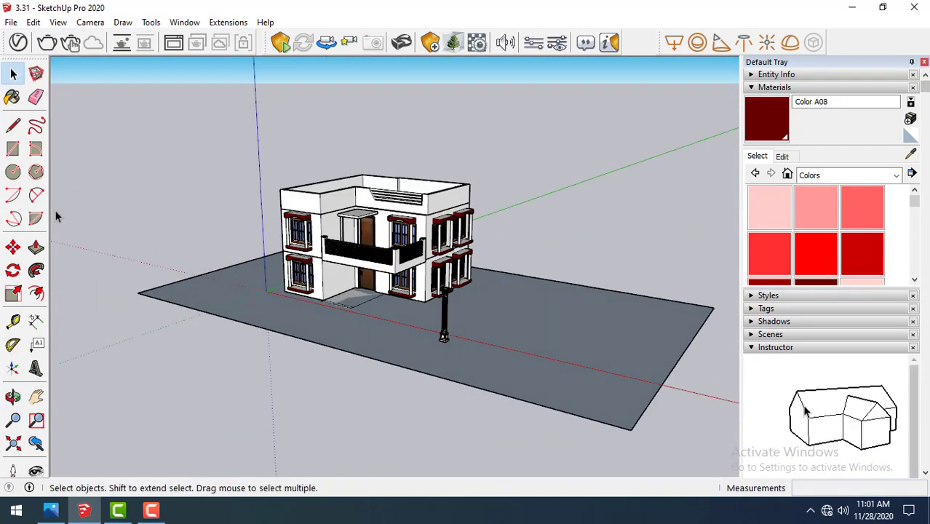
click(35, 247)
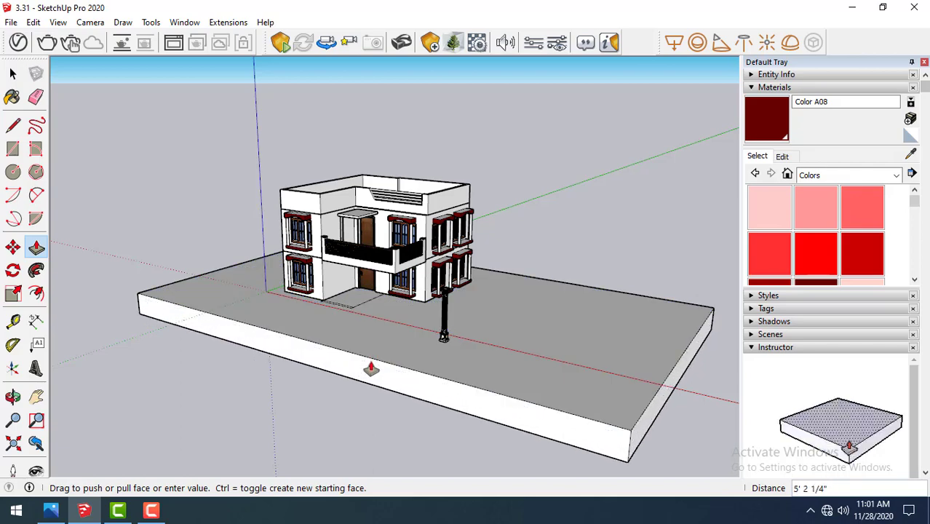
click(376, 347)
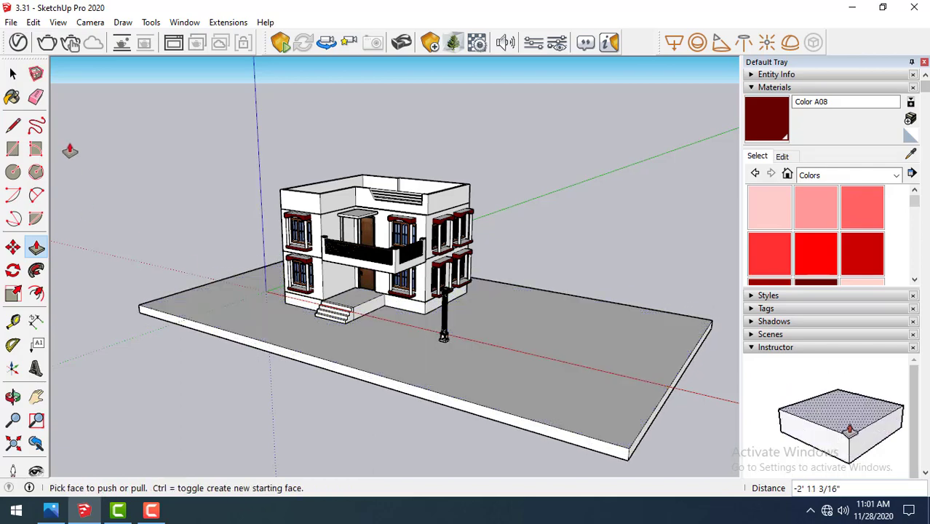
click(13, 76)
Select the column and start moving it back toward the porch
mouse_move(239, 266)
middle_down()
mouse_move(467, 306)
mouse_move(380, 302)
middle_up()
scroll(380, 302, up, 3)
scroll(380, 301, up, 5)
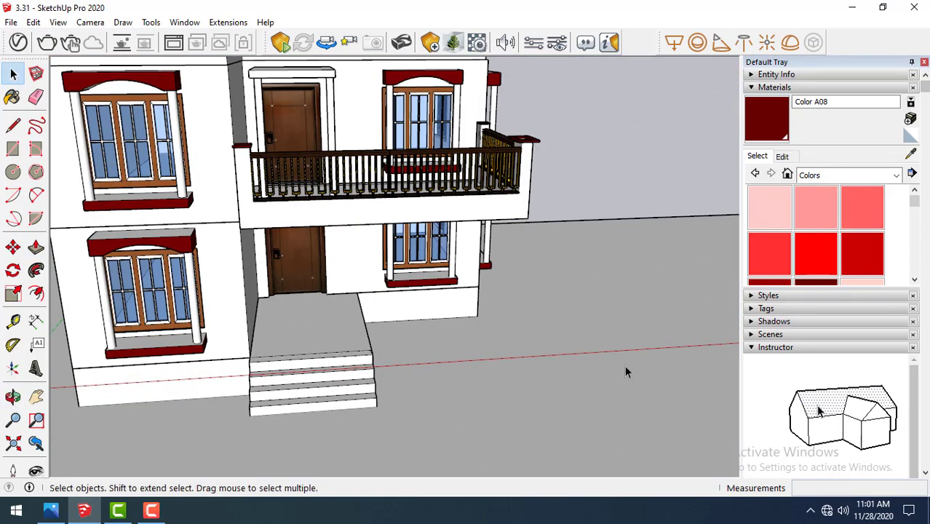
scroll(314, 283, up, 2)
middle_drag(315, 283, 605, 323)
click(679, 294)
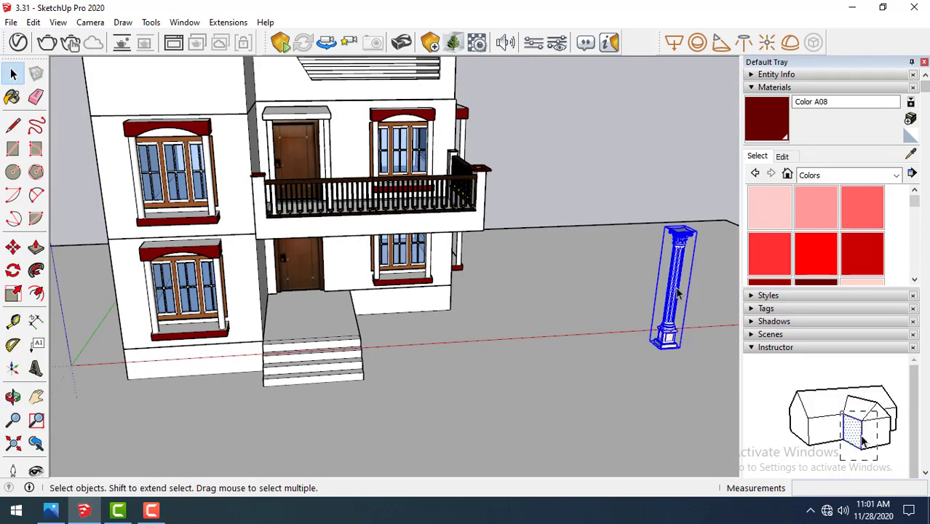
click(14, 248)
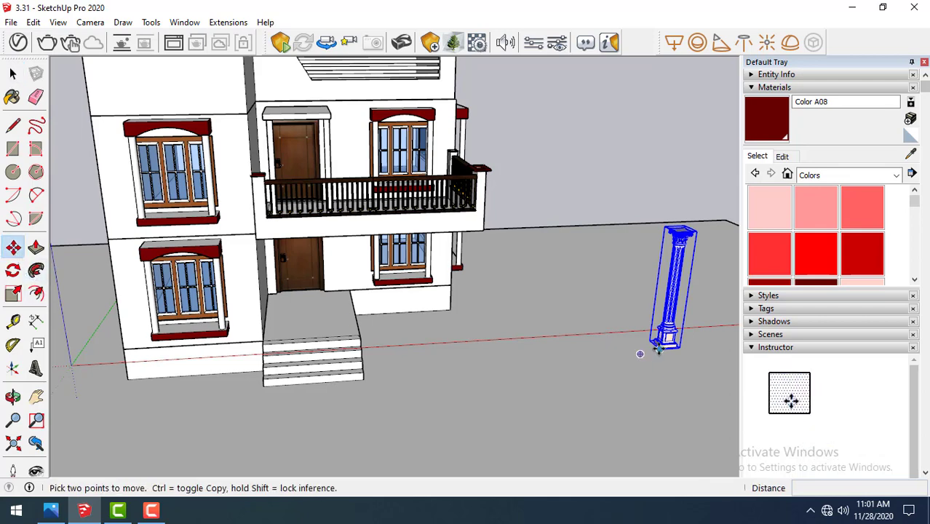
click(659, 346)
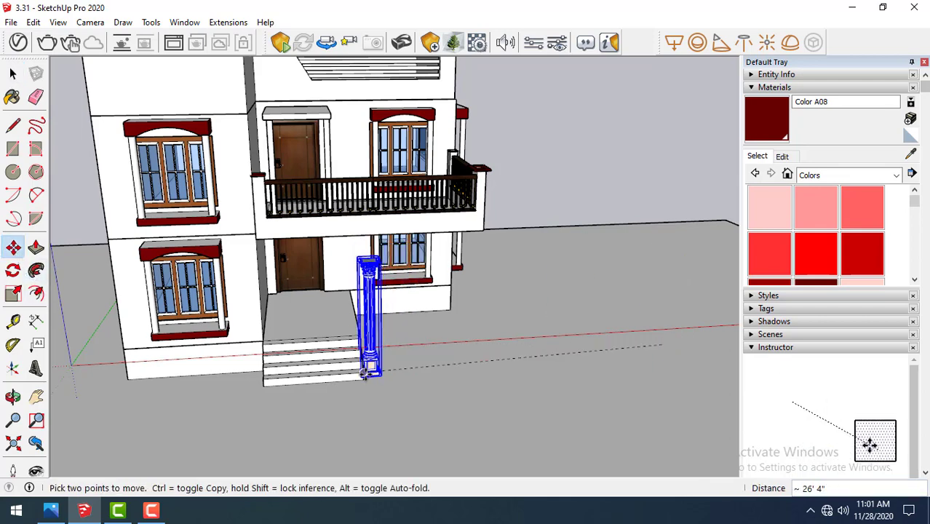
Place the column at the house's front porch corner beside the steps
mouse_move(476, 355)
middle_down()
mouse_move(313, 314)
mouse_move(254, 342)
middle_up()
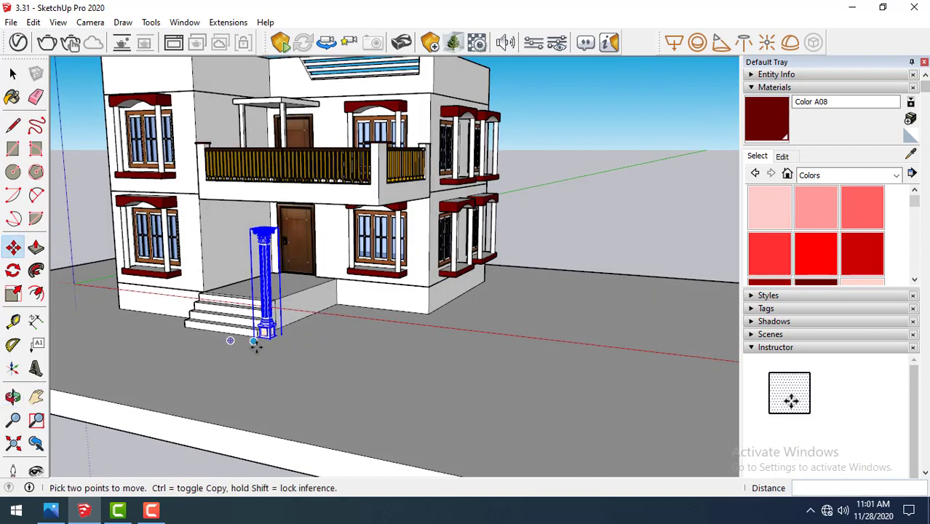
scroll(253, 342, up, 2)
scroll(218, 337, up, 2)
scroll(269, 333, up, 2)
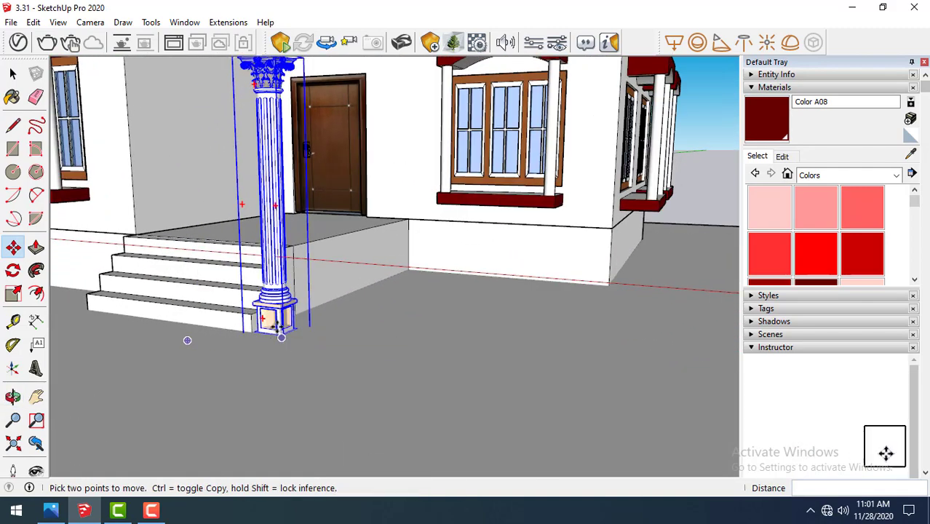
click(279, 329)
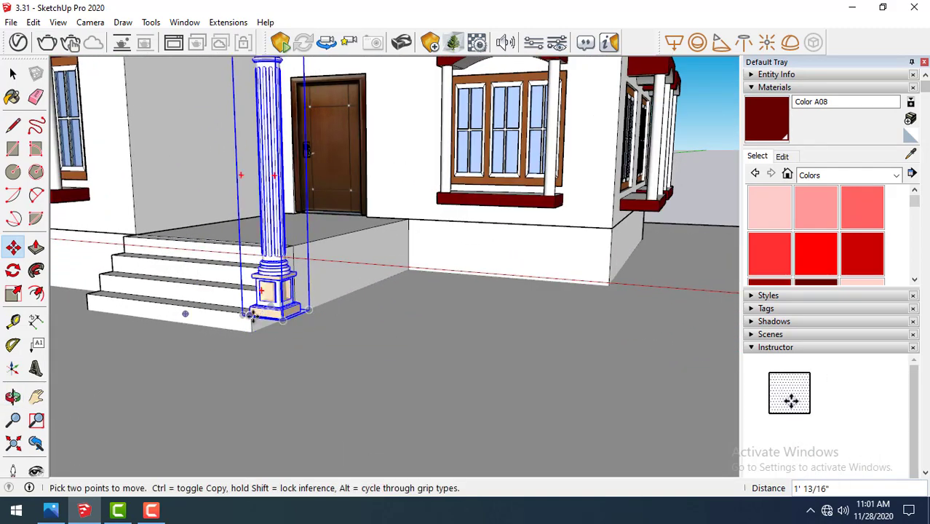
click(255, 326)
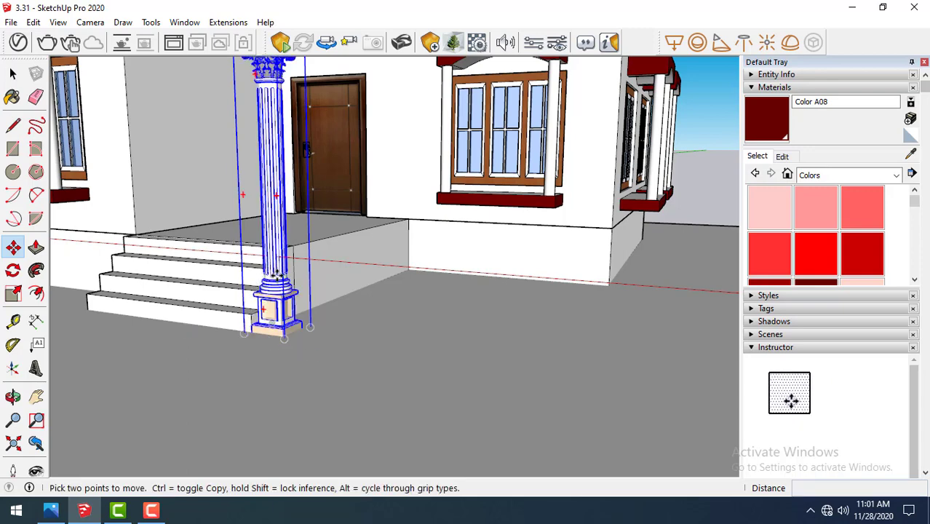
click(276, 272)
click(402, 305)
scroll(404, 307, down, 1)
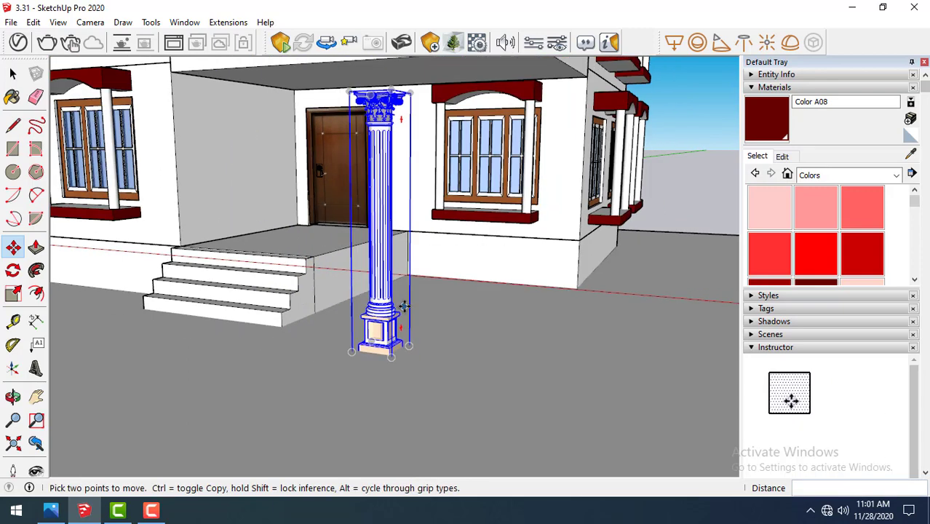
middle_drag(404, 307, 311, 345)
click(399, 117)
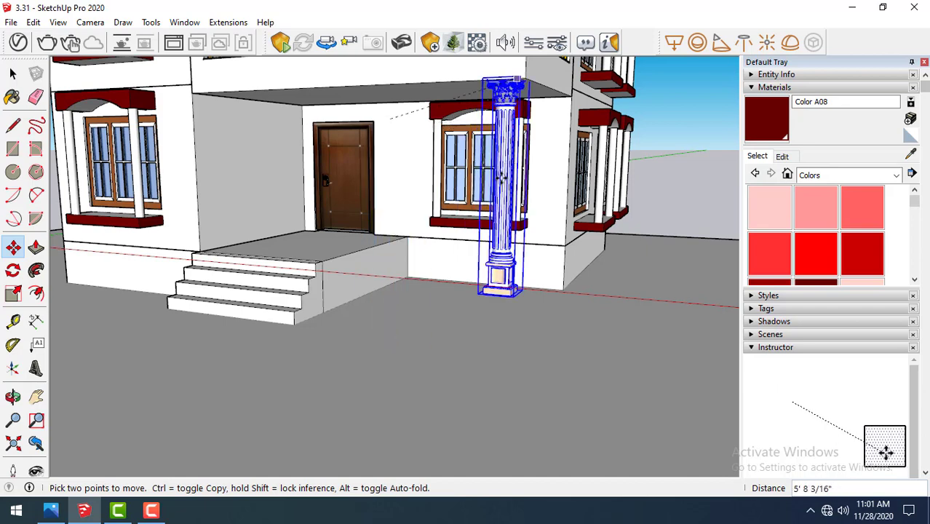
key(Escape)
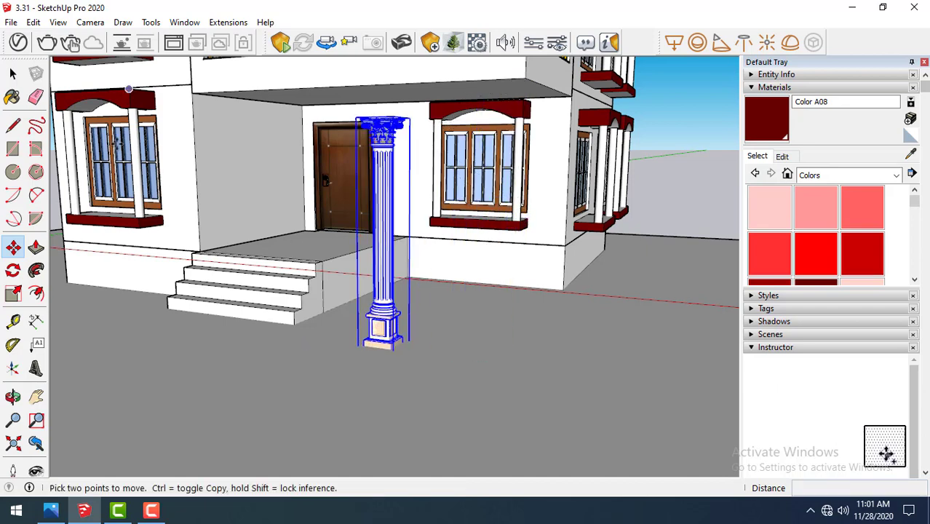
Try scaling the column from its top, then abandon the resize
click(13, 293)
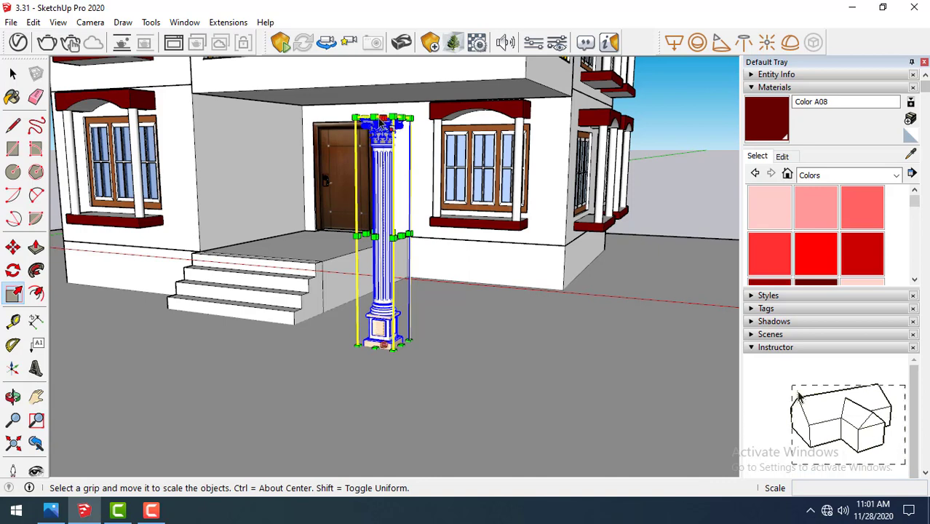
drag(378, 122, 362, 94)
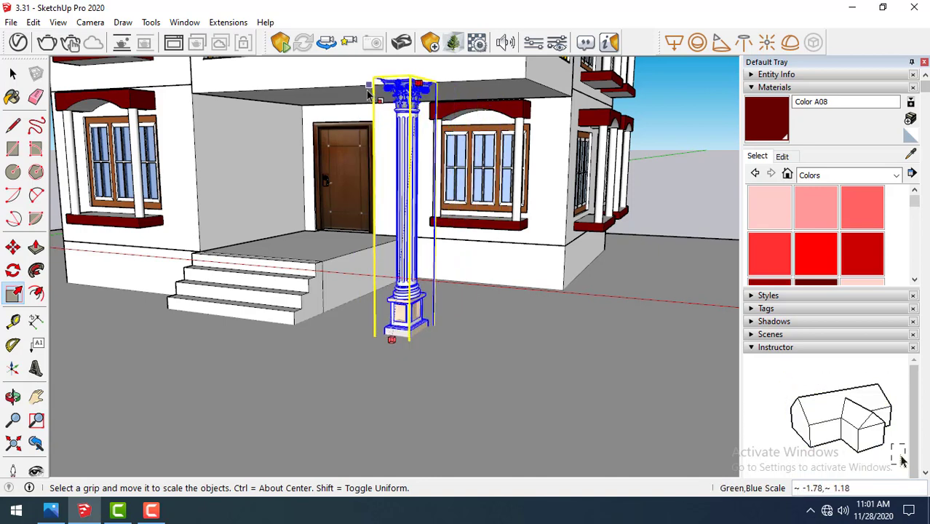
key(m)
mouse_move(354, 95)
middle_down()
mouse_move(114, 170)
mouse_move(325, 129)
middle_up()
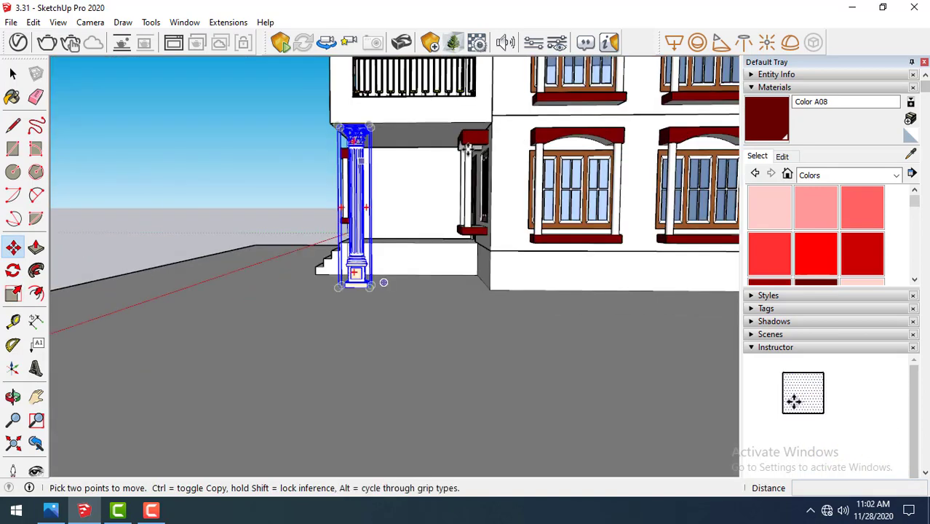
Copy the column to stand beside the original at the front corner
click(330, 123)
key(ctrl)
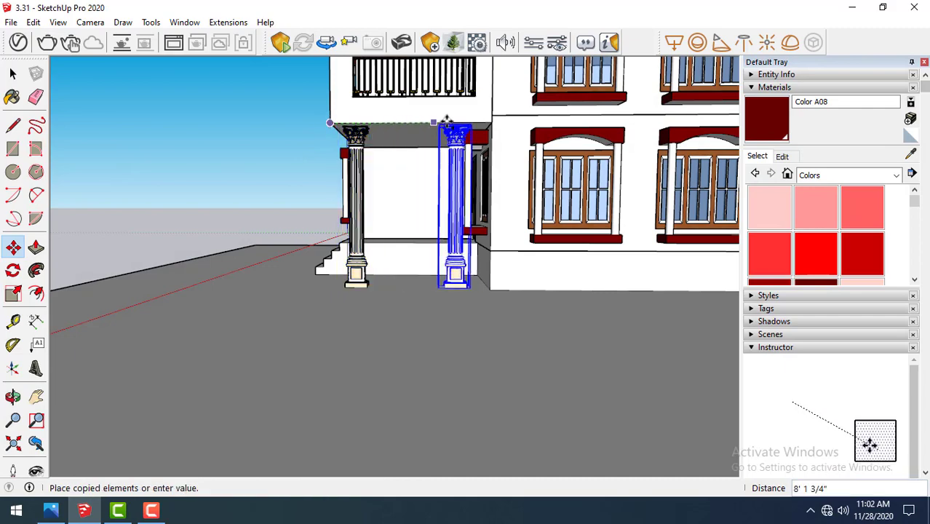
click(446, 122)
middle_drag(305, 185, 798, 452)
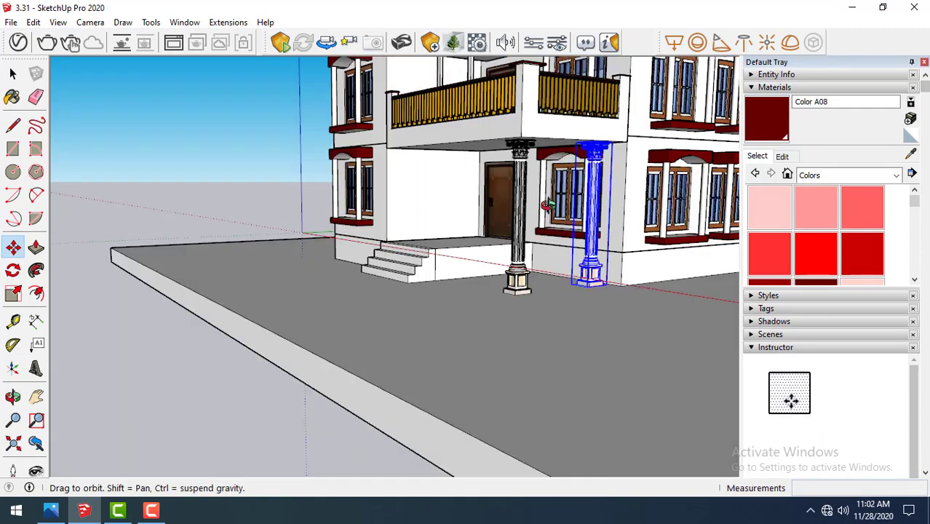
scroll(635, 177, up, 3)
middle_drag(626, 219, 617, 280)
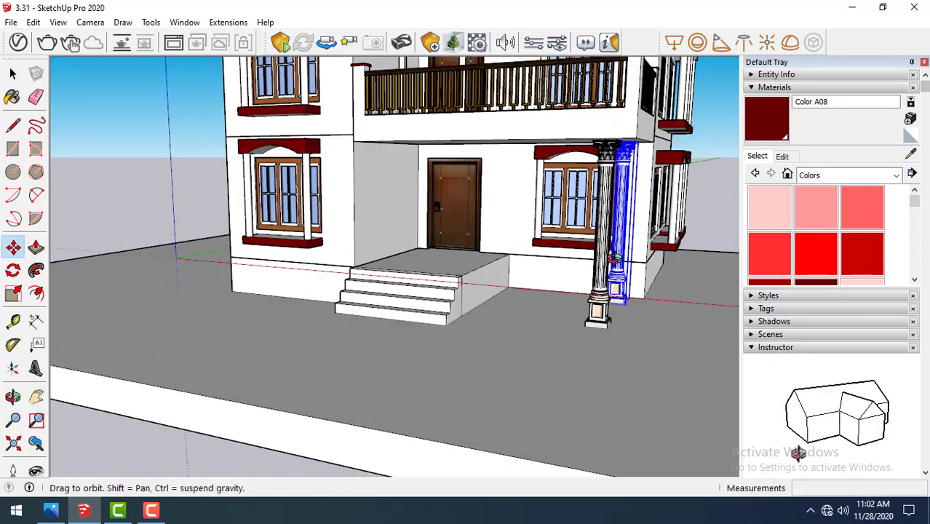
scroll(617, 280, up, 2)
scroll(617, 281, up, 1)
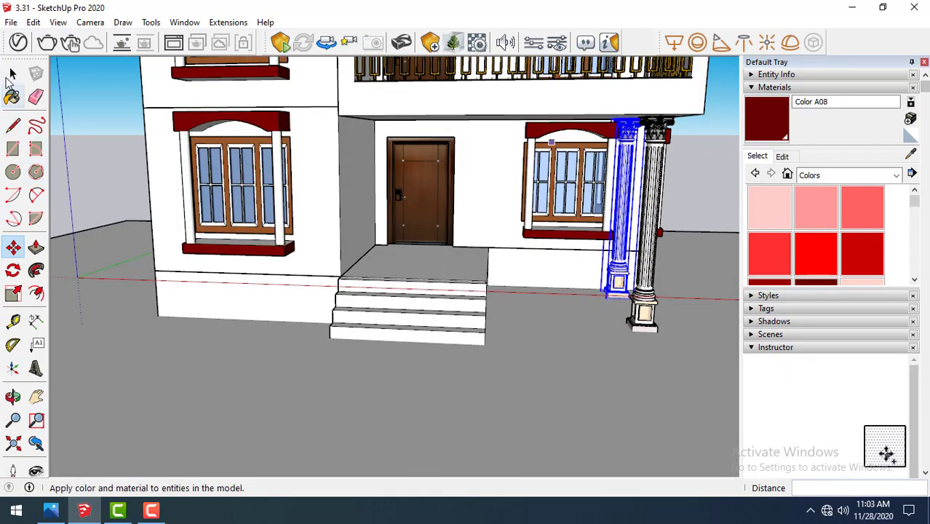
Copy the column to the porch corner by the steps
click(13, 73)
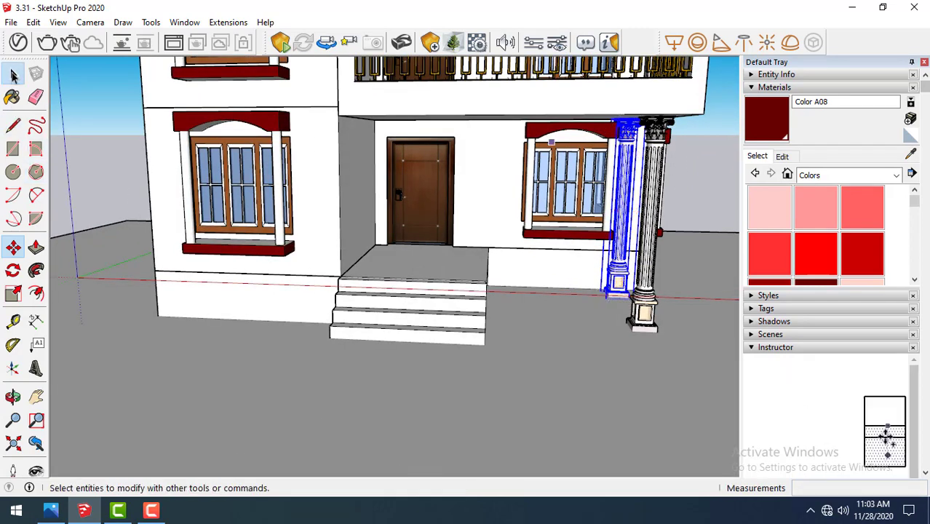
click(13, 248)
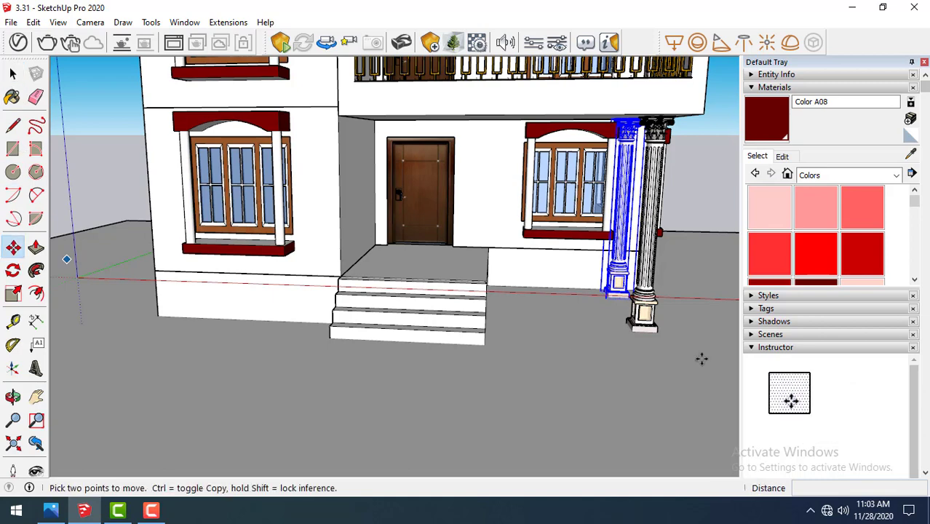
ctrl+click(607, 291)
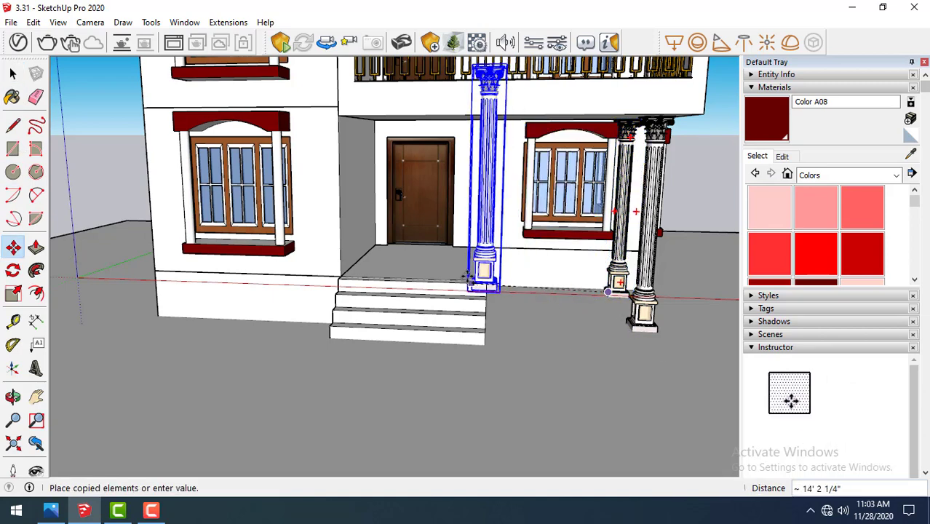
click(463, 277)
middle_drag(463, 276, 327, 222)
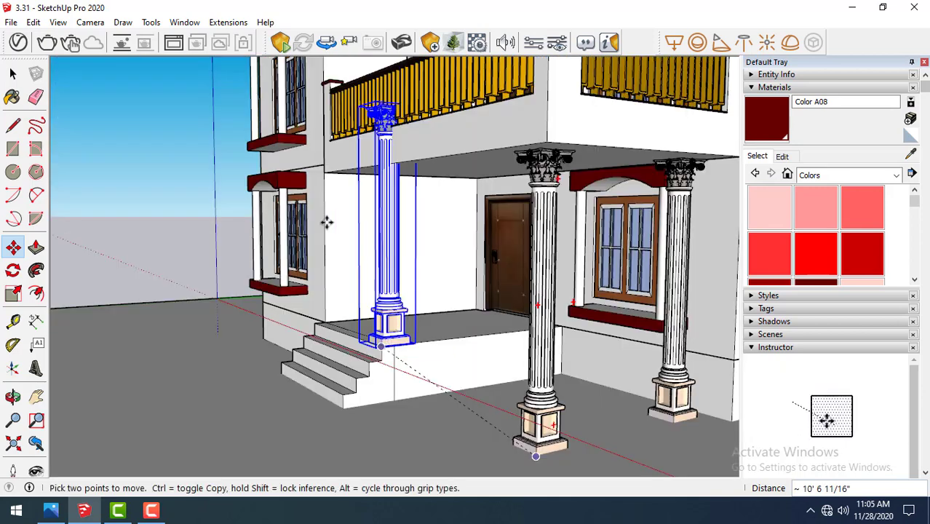
Scale the new column shorter to fit under the porch roof
click(12, 293)
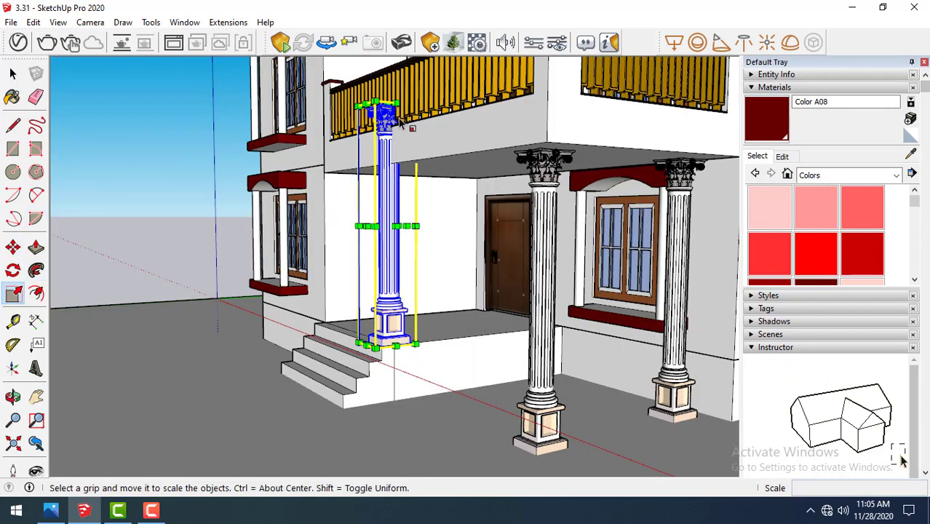
scroll(386, 111, up, 1)
scroll(385, 111, up, 1)
drag(399, 125, 399, 177)
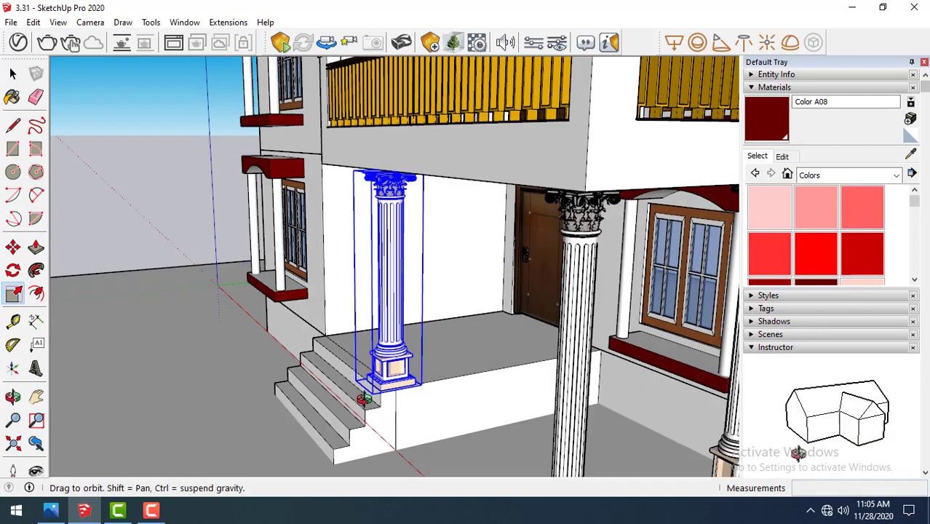
middle_drag(399, 178, 336, 408)
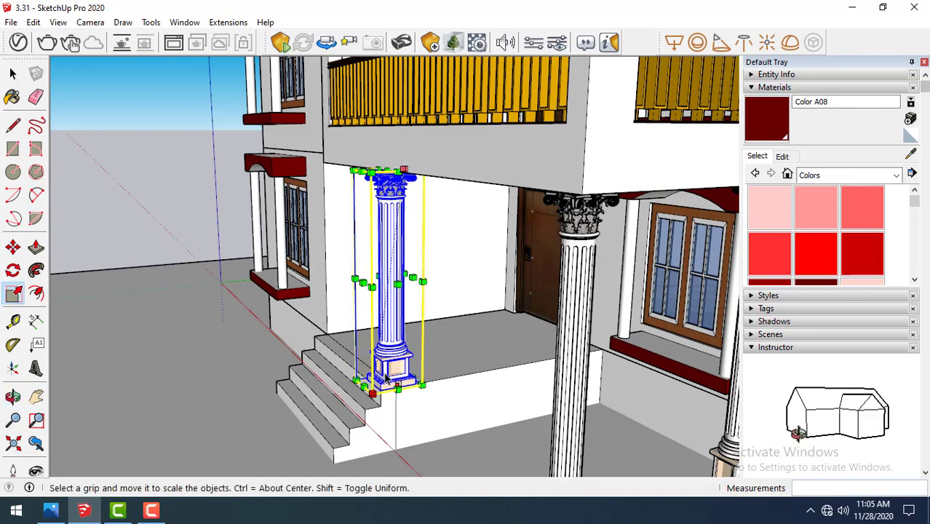
scroll(335, 409, up, 1)
key(e)
key(space)
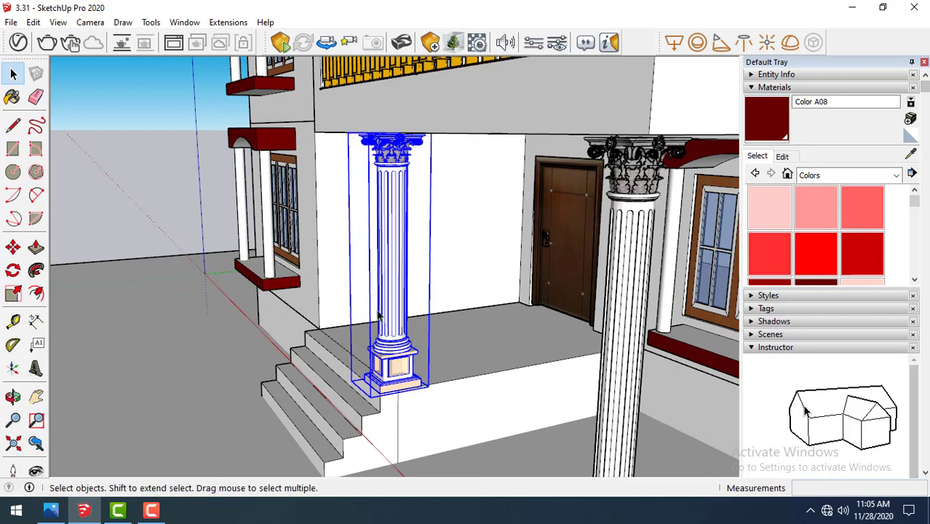
Copy the short column about 10' 2 3/16" along the porch edge beside the door
scroll(410, 352, up, 1)
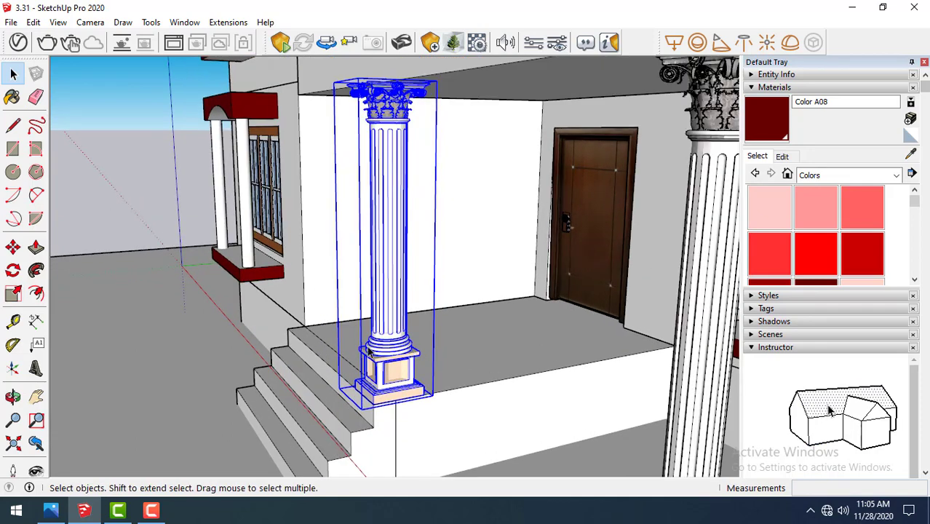
click(12, 247)
click(372, 405)
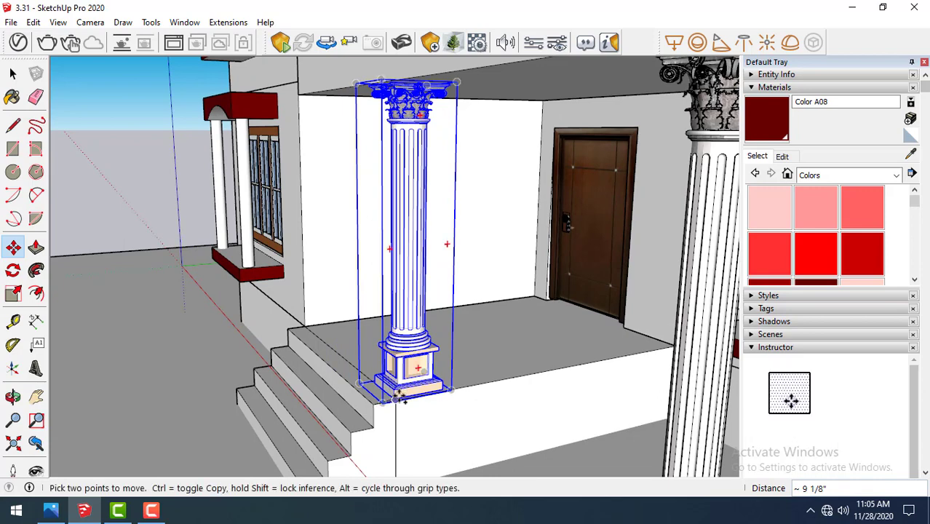
key(ctrl)
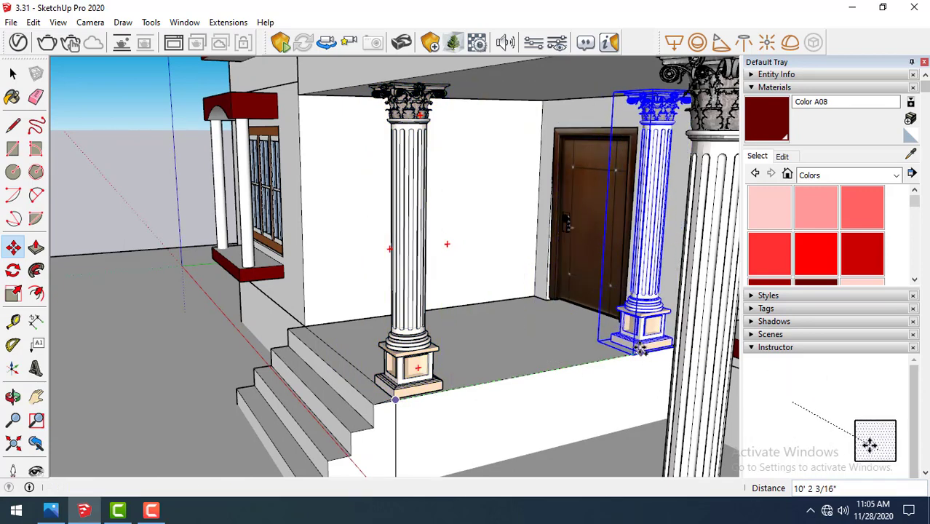
click(638, 351)
click(14, 75)
click(122, 146)
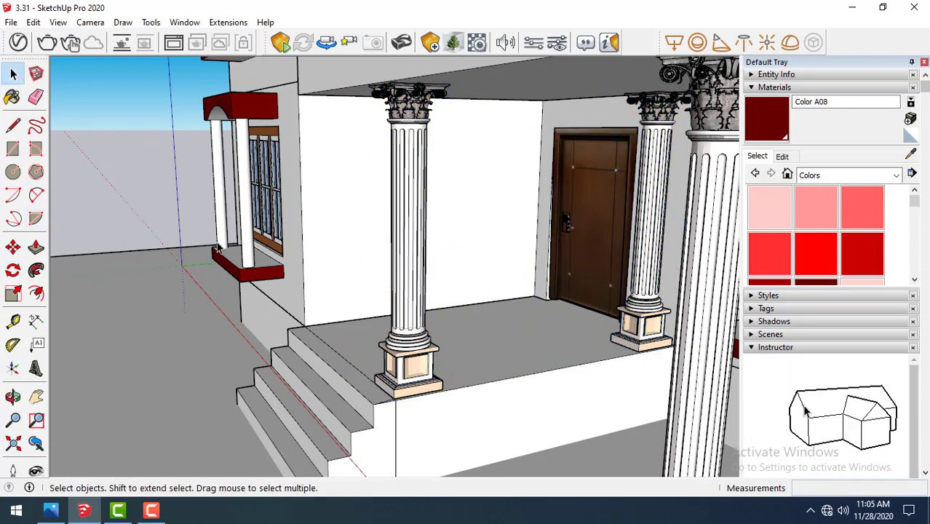
mouse_move(203, 240)
middle_down()
mouse_move(374, 194)
mouse_move(451, 271)
mouse_move(452, 258)
mouse_move(326, 182)
middle_up()
Try painting the steps, undoing the paint that filled the whole house
scroll(452, 259, down, 3)
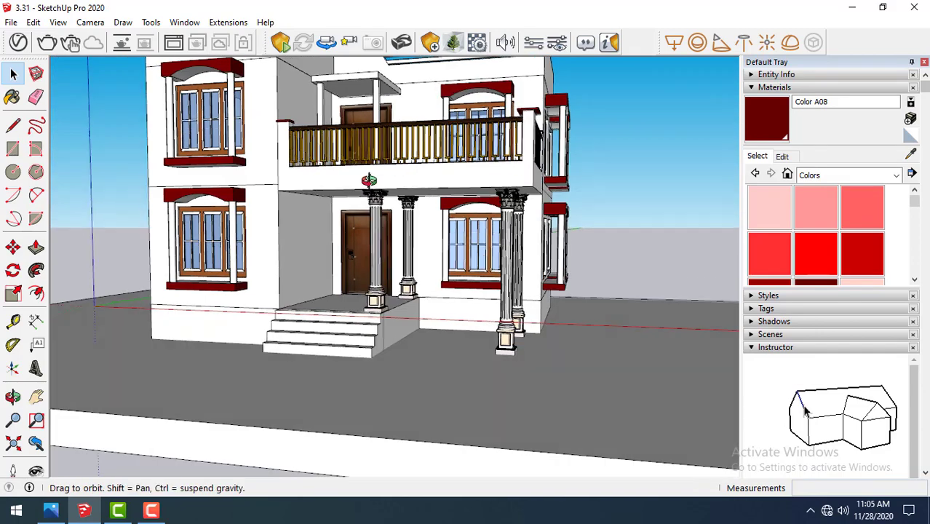
scroll(568, 342, down, 4)
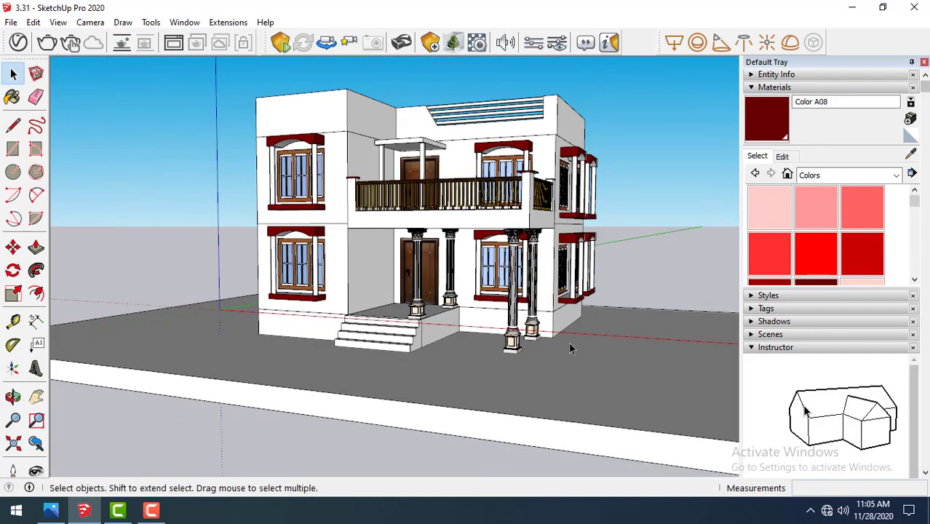
mouse_move(568, 342)
middle_down()
mouse_move(522, 286)
mouse_move(395, 347)
middle_up()
scroll(395, 347, up, 3)
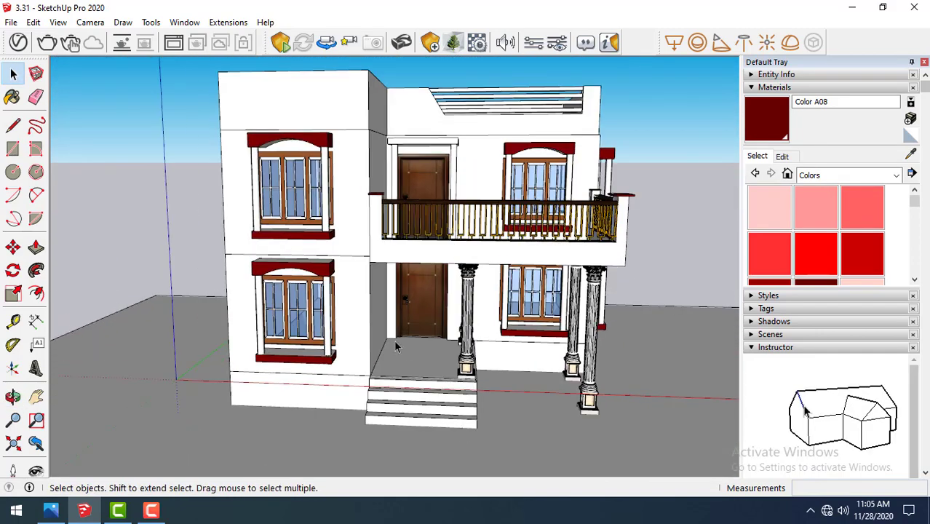
mouse_move(233, 357)
middle_down()
mouse_move(247, 326)
mouse_move(207, 326)
mouse_move(149, 388)
mouse_move(87, 313)
middle_up()
click(12, 97)
scroll(307, 409, up, 2)
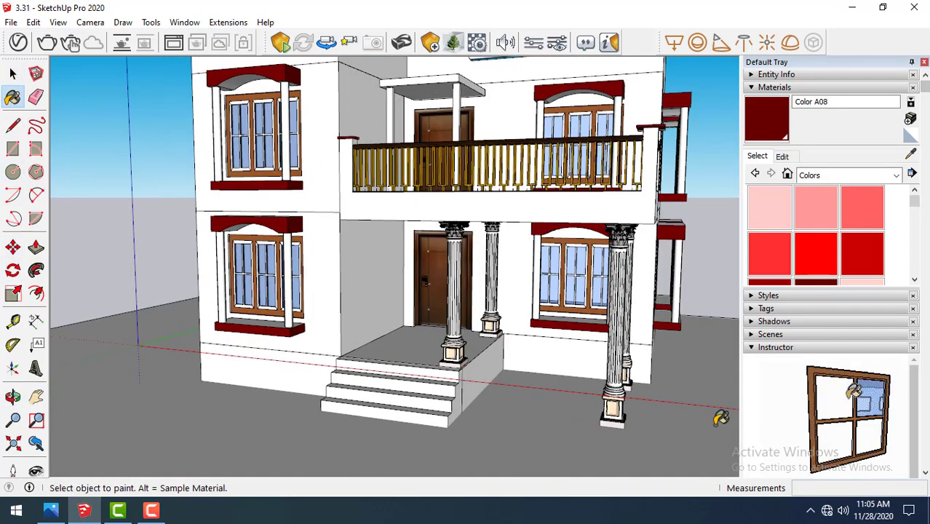
click(412, 401)
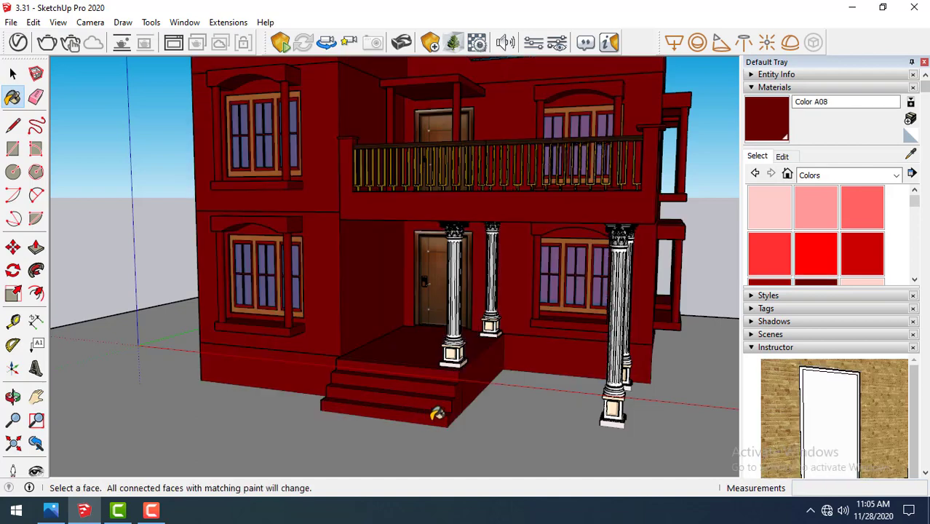
key(ctrl+z)
Inside the base group, paint the four step risers dark red Color A08
click(15, 73)
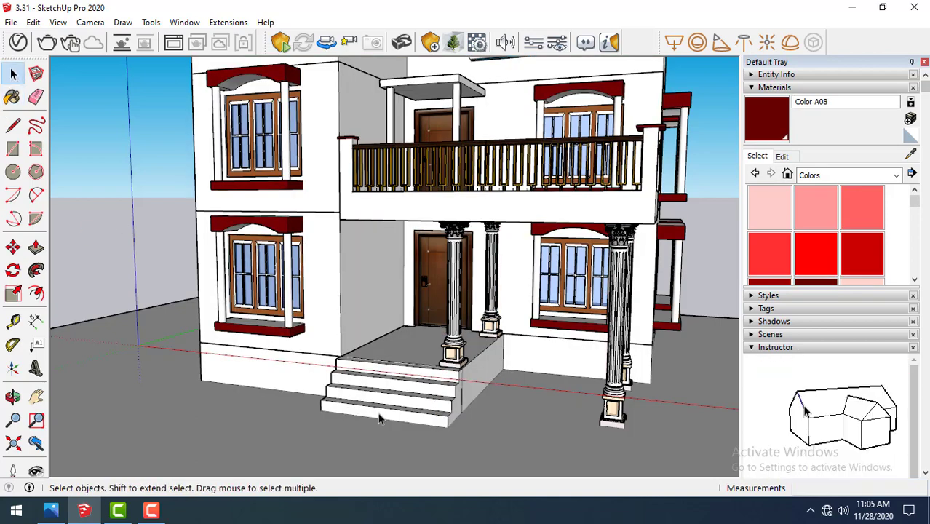
double_click(378, 418)
click(379, 418)
click(533, 426)
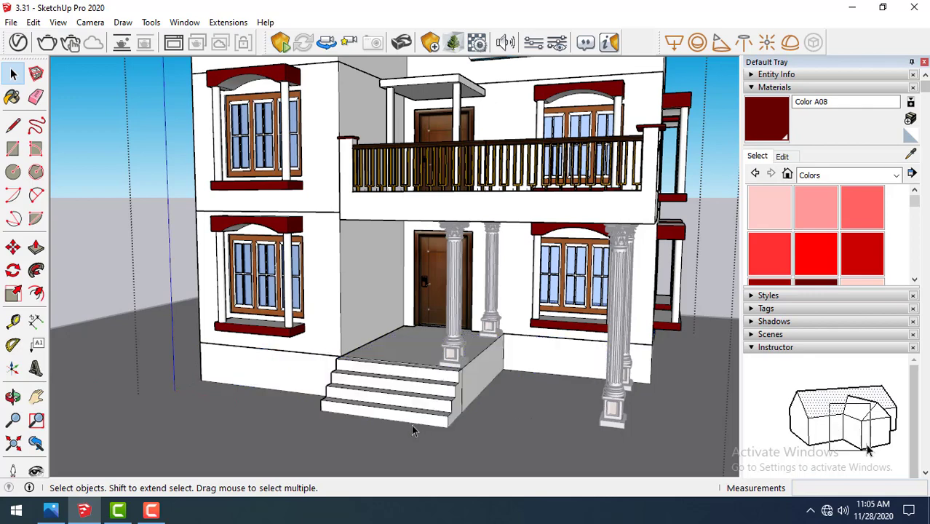
scroll(410, 422, up, 3)
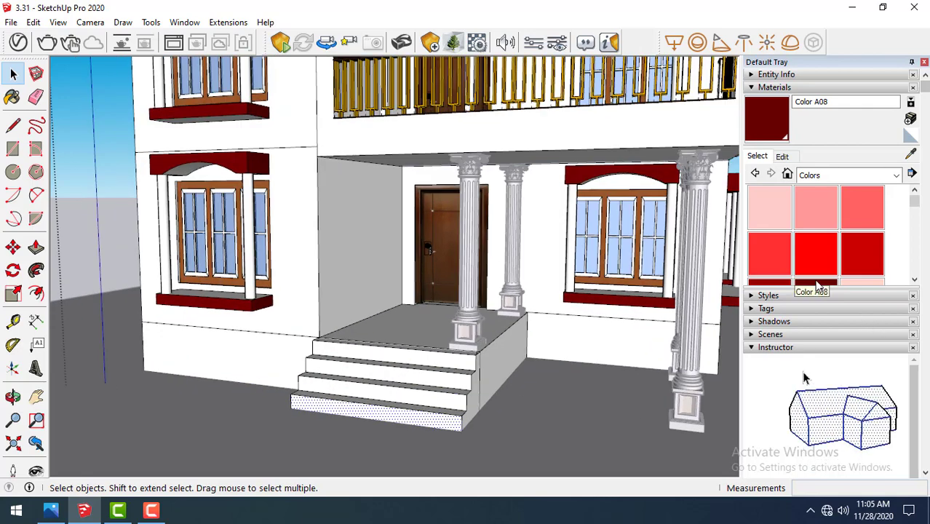
click(815, 282)
click(389, 399)
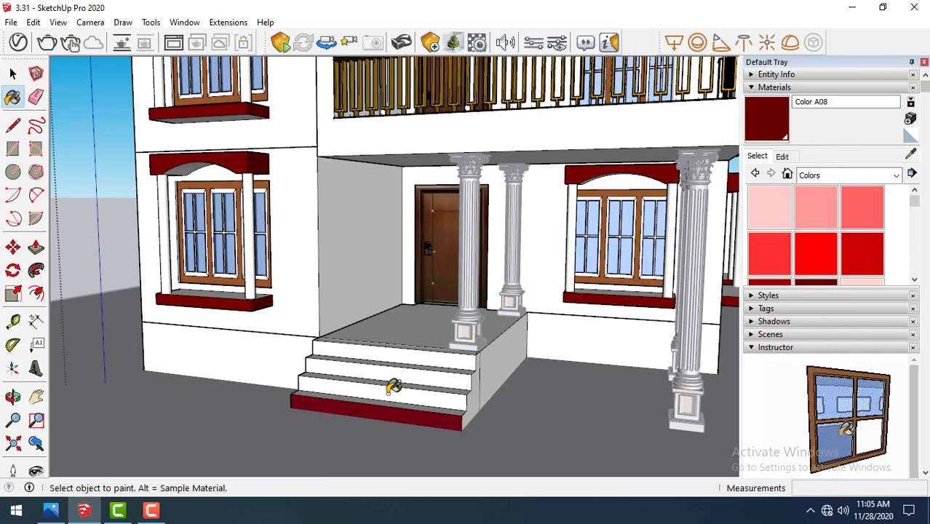
click(393, 383)
click(409, 360)
click(414, 351)
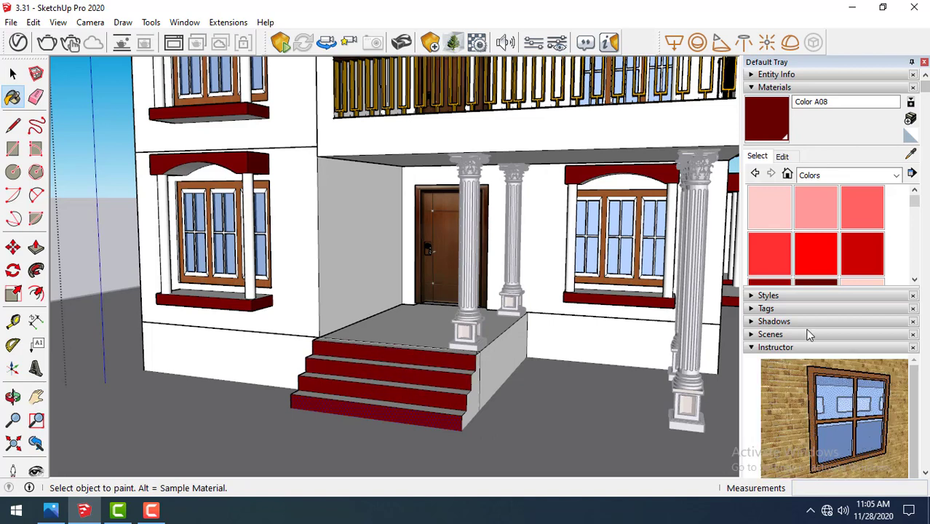
Apply Encaustic Tile Circular 01 to the plinth faces around the porch and left window
click(835, 182)
click(853, 315)
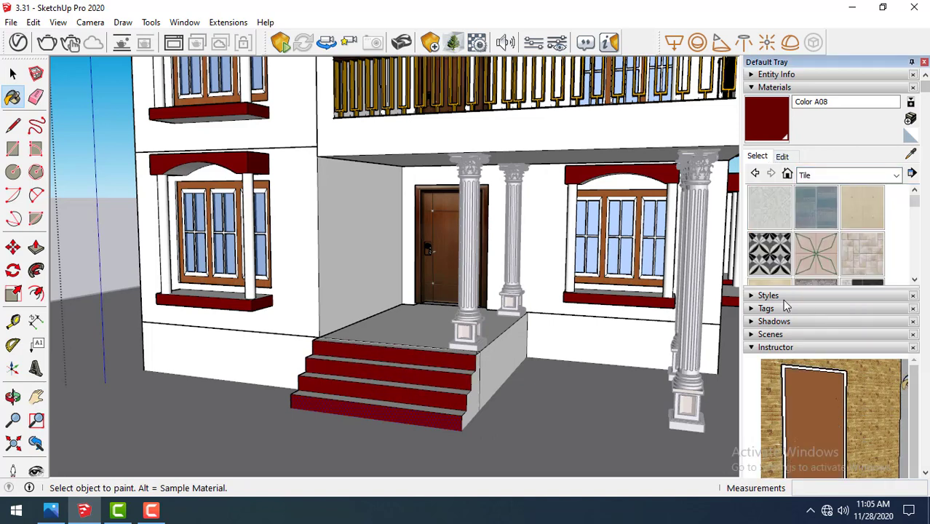
click(772, 251)
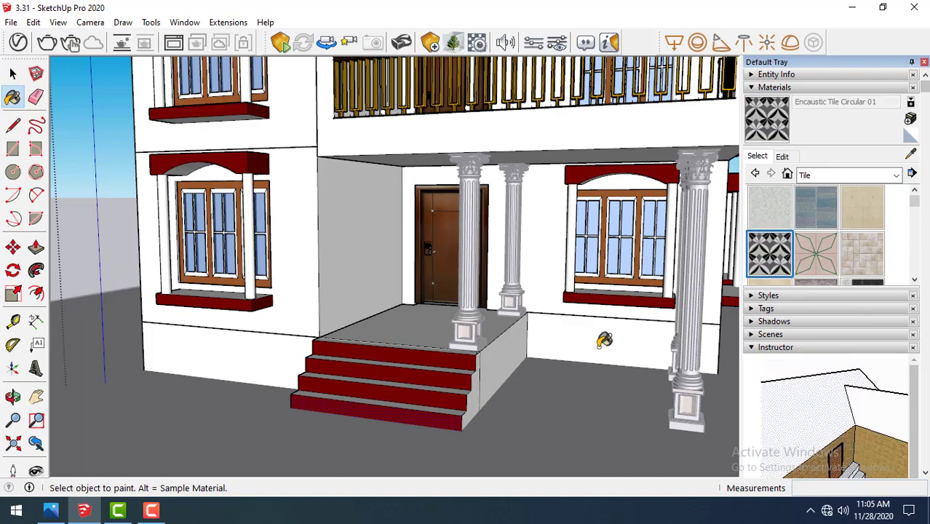
click(567, 345)
click(502, 363)
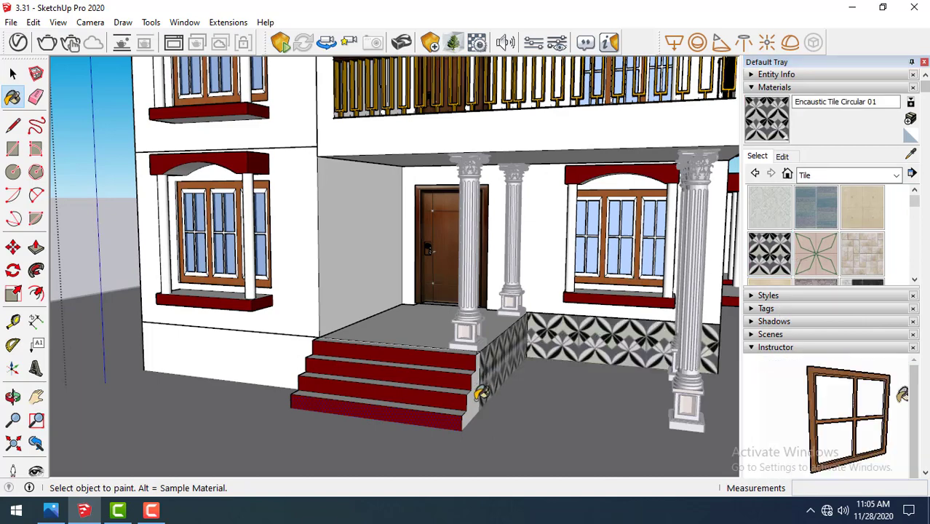
click(261, 355)
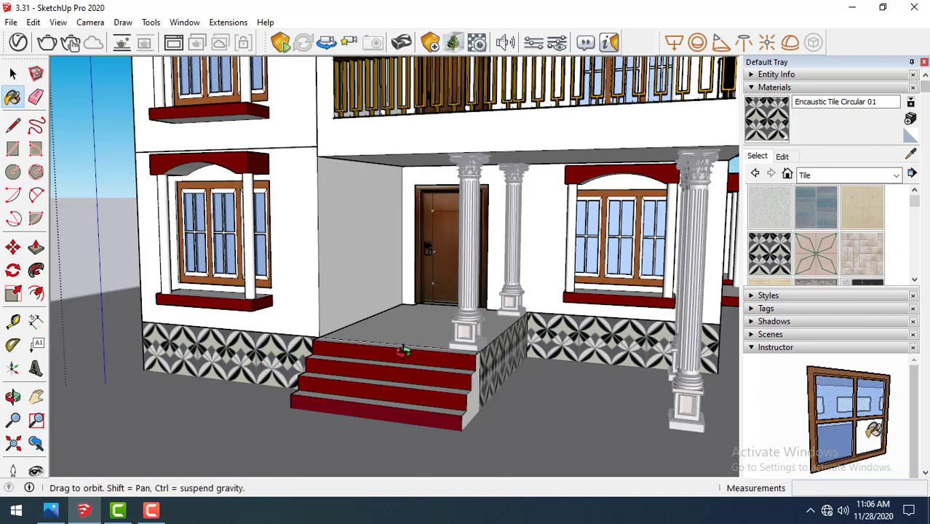
Orbit around the house and try tiling more, undoing the whole-house tile fill
middle_drag(403, 352, 644, 293)
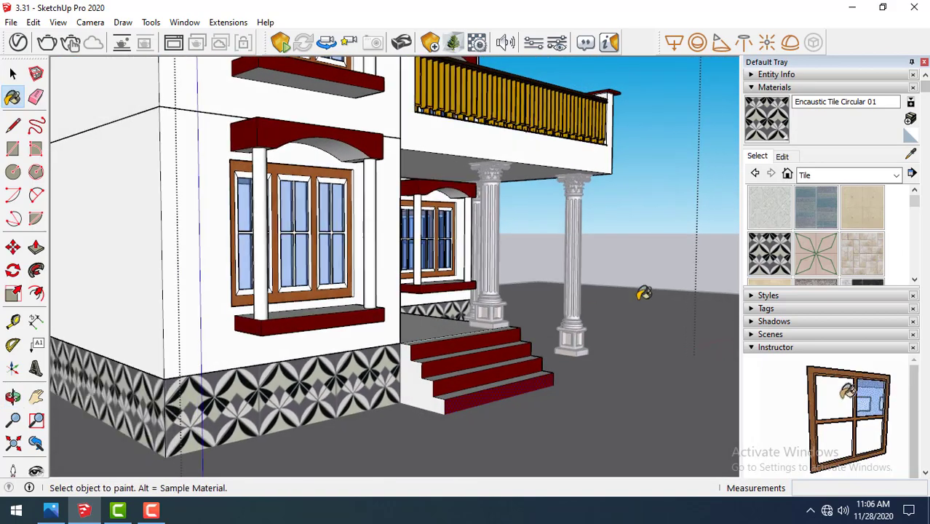
mouse_move(405, 301)
middle_down()
mouse_move(439, 316)
mouse_move(283, 318)
mouse_move(83, 88)
mouse_move(119, 103)
middle_up()
key(space)
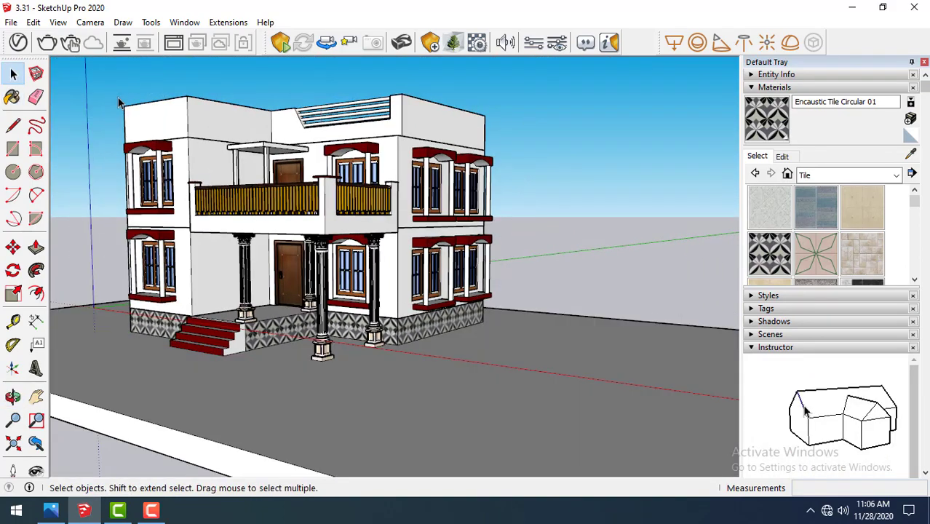
middle_drag(181, 131, 175, 115)
scroll(329, 139, up, 2)
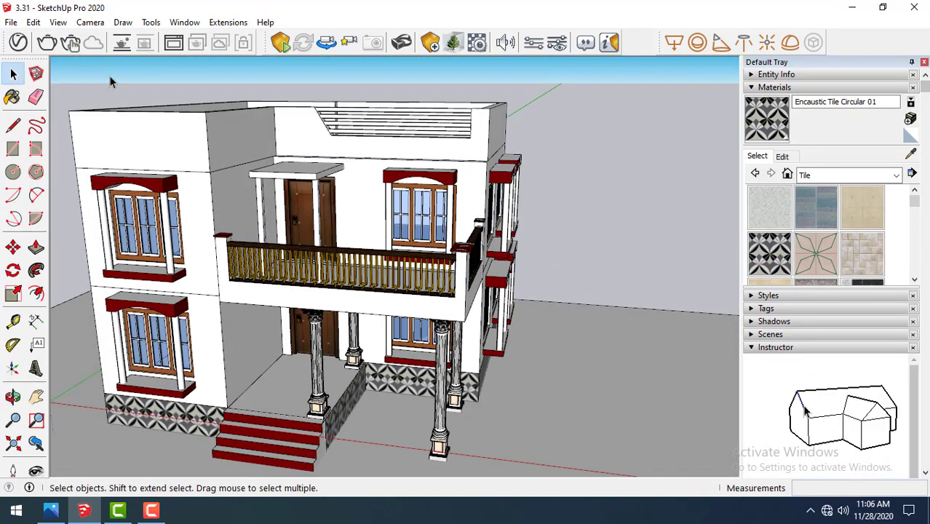
scroll(329, 138, up, 2)
click(13, 96)
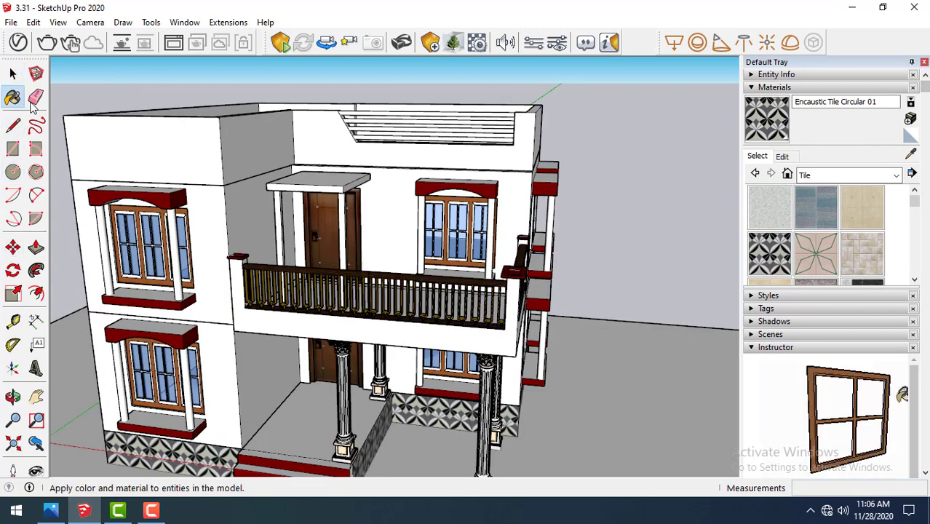
scroll(367, 105, up, 3)
click(366, 107)
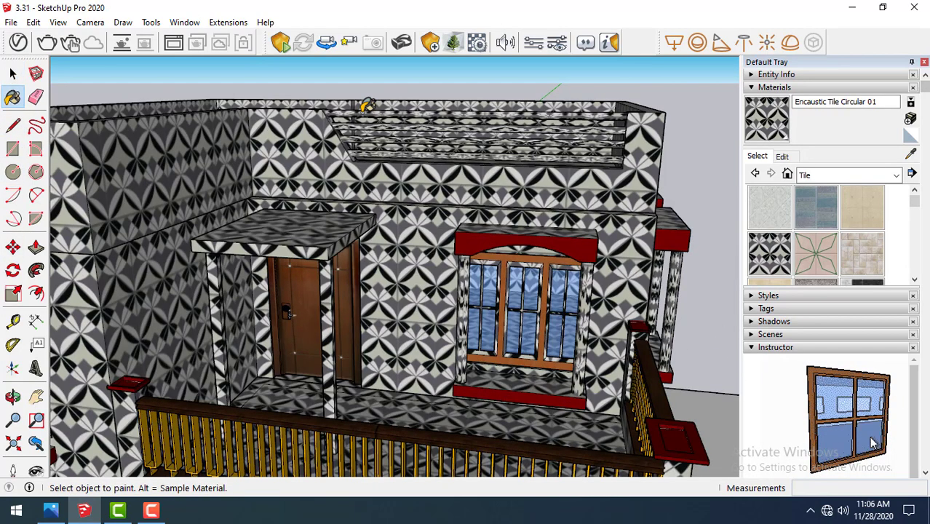
key(ctrl+z)
click(13, 74)
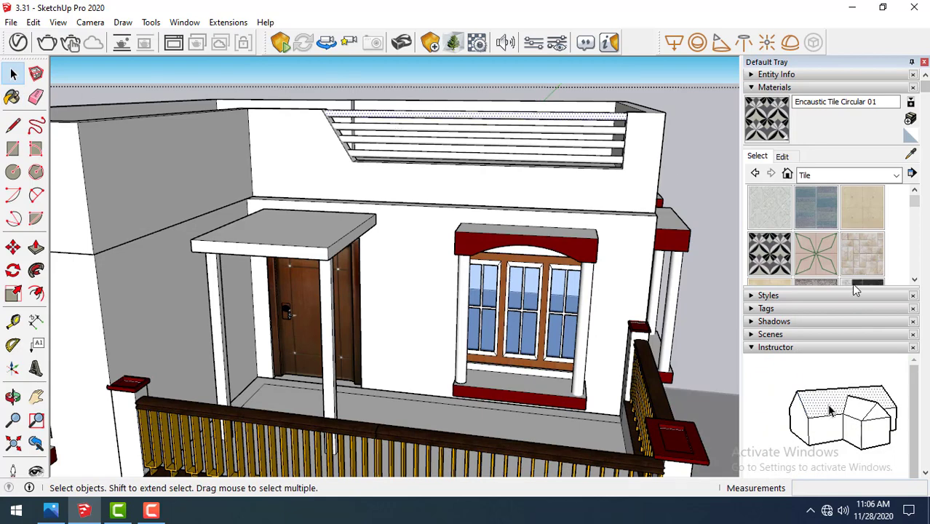
Choose the orange Color C03 from the Colors collection
click(865, 177)
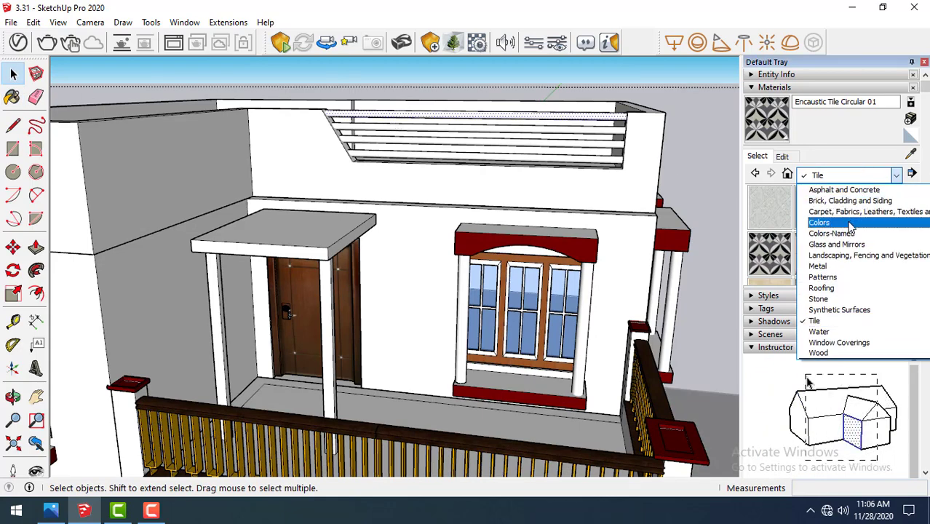
click(848, 220)
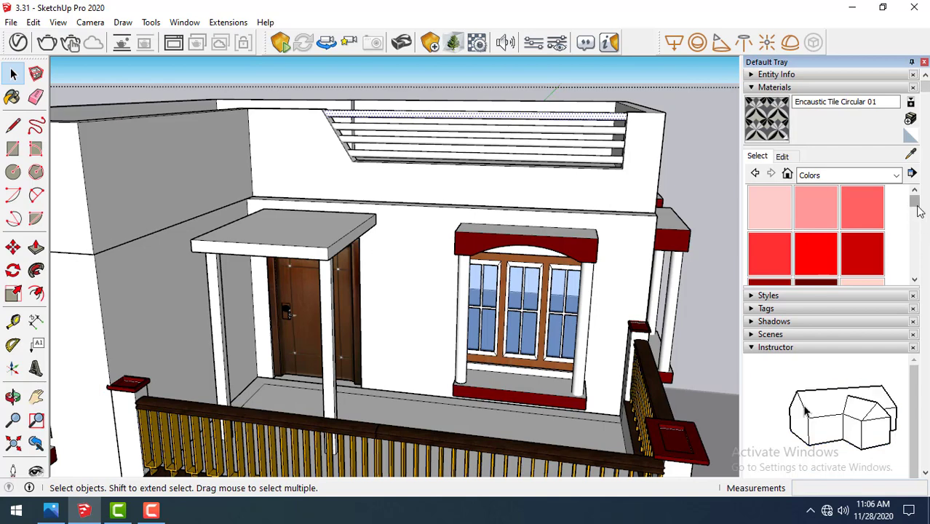
drag(919, 211, 919, 223)
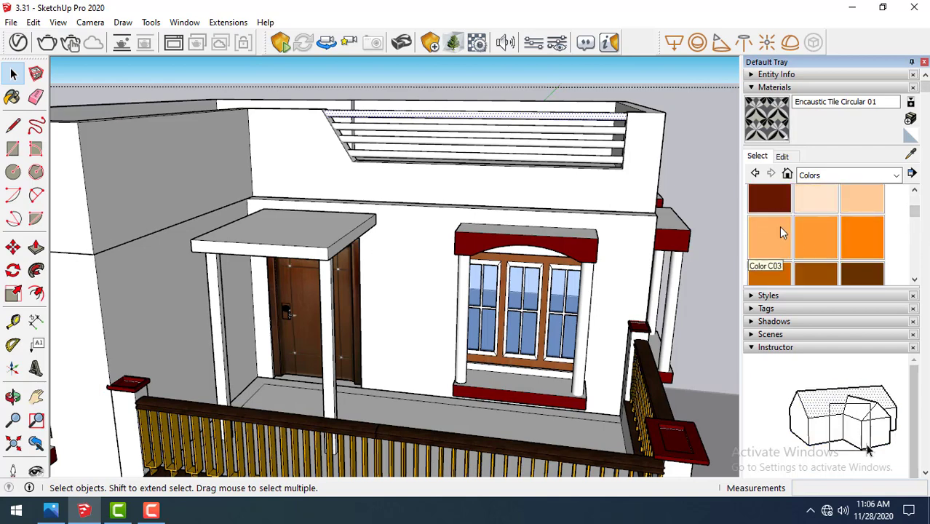
click(782, 232)
Paint the four roof louver slats orange, top to bottom
click(561, 111)
scroll(562, 113, up, 1)
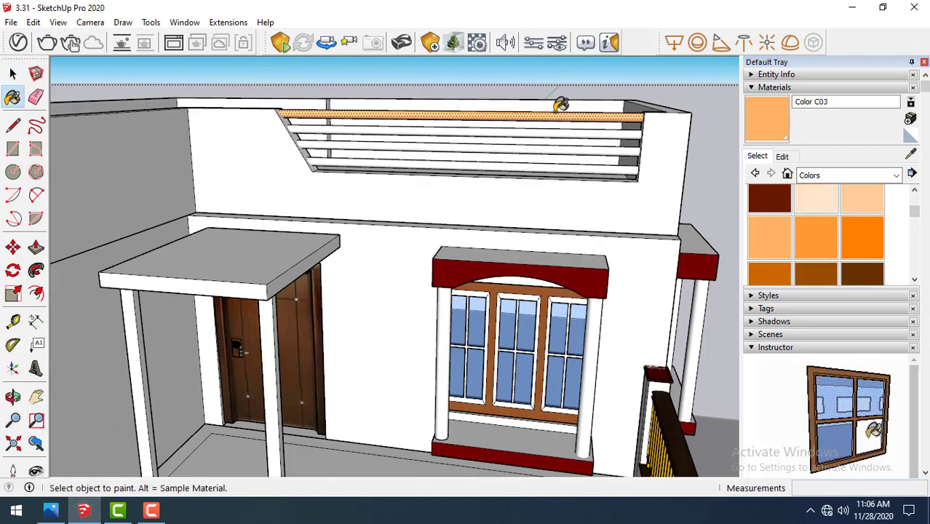
scroll(562, 120, up, 1)
click(561, 129)
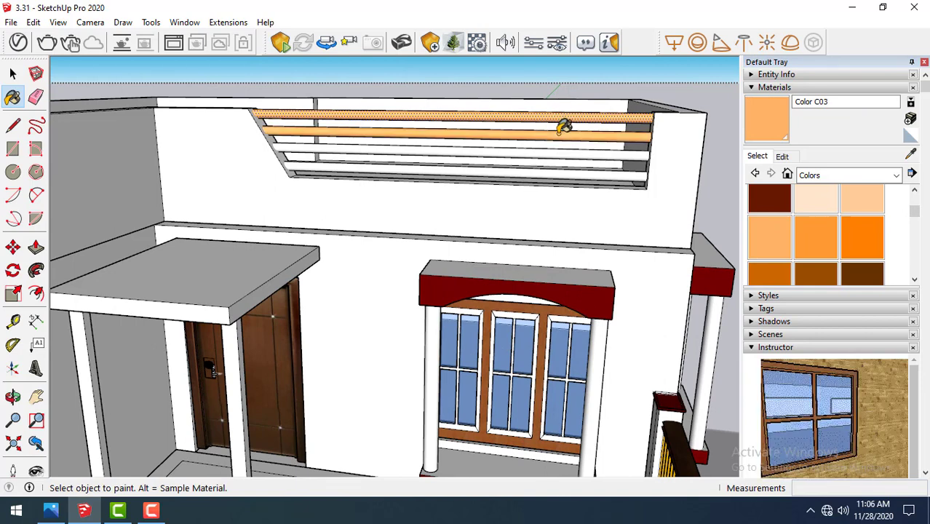
click(560, 150)
click(556, 172)
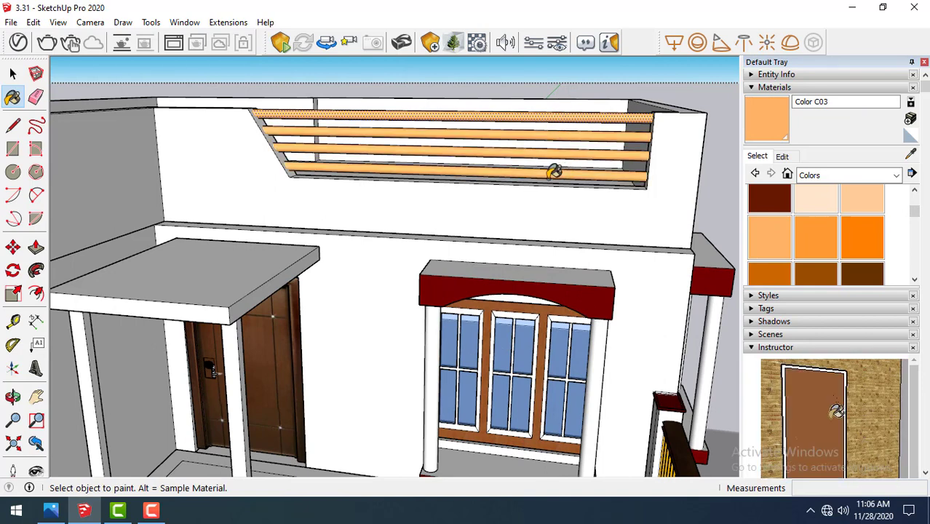
click(20, 70)
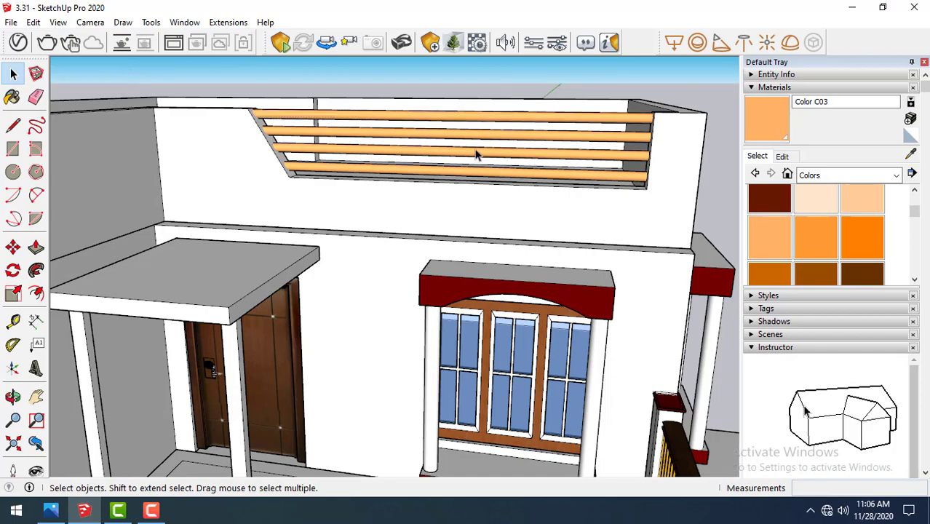
scroll(477, 153, down, 2)
scroll(477, 154, down, 2)
mouse_move(478, 155)
middle_down()
mouse_move(412, 144)
mouse_move(417, 170)
middle_up()
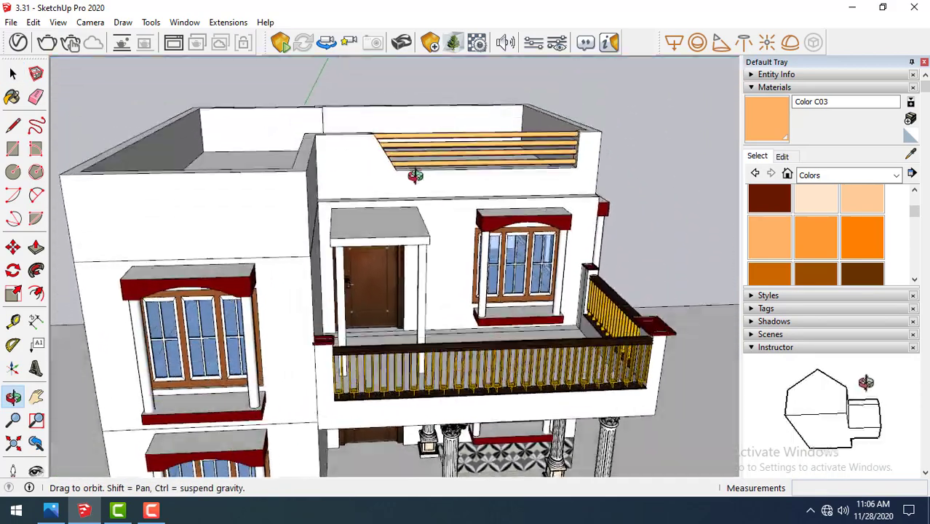
Return to the Select tool and double-click the house group to enter it
click(36, 297)
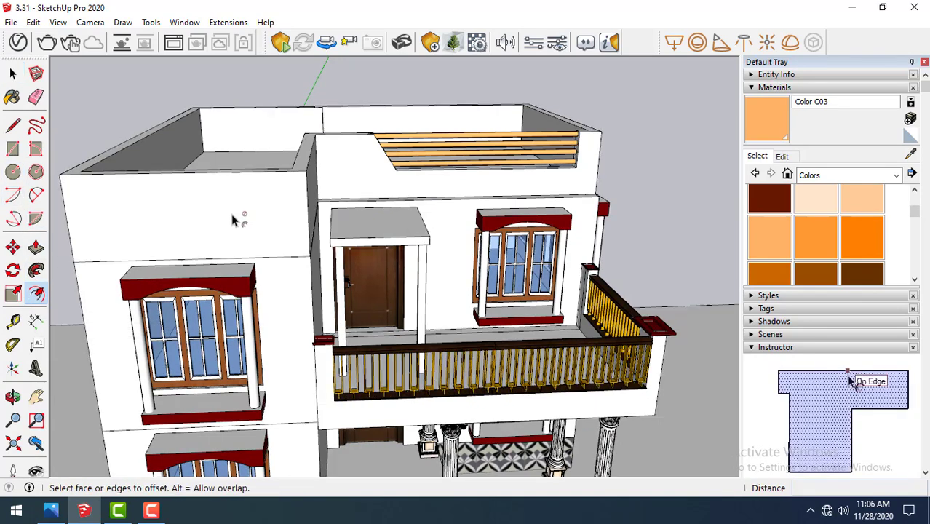
click(36, 73)
click(23, 83)
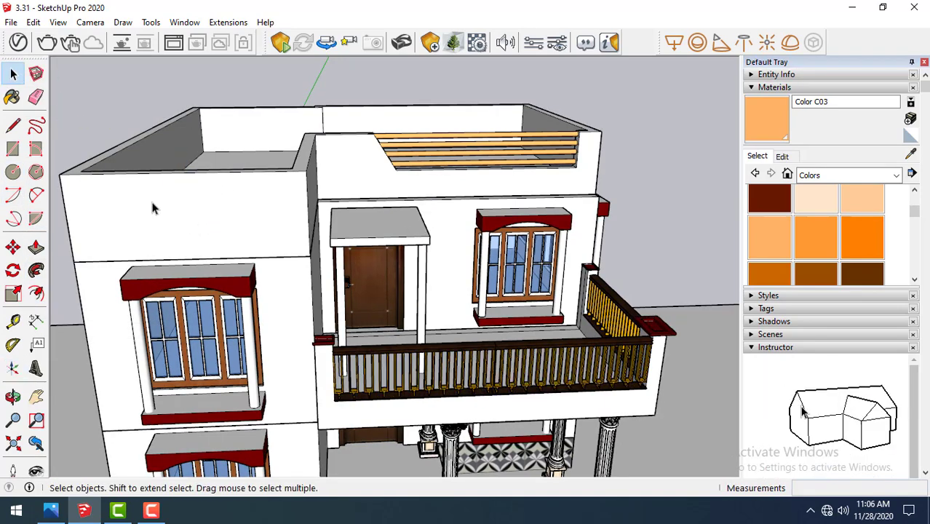
click(151, 201)
double_click(171, 202)
Pick the upper-left and recessed side wall faces, then orbit out to the whole house
click(173, 205)
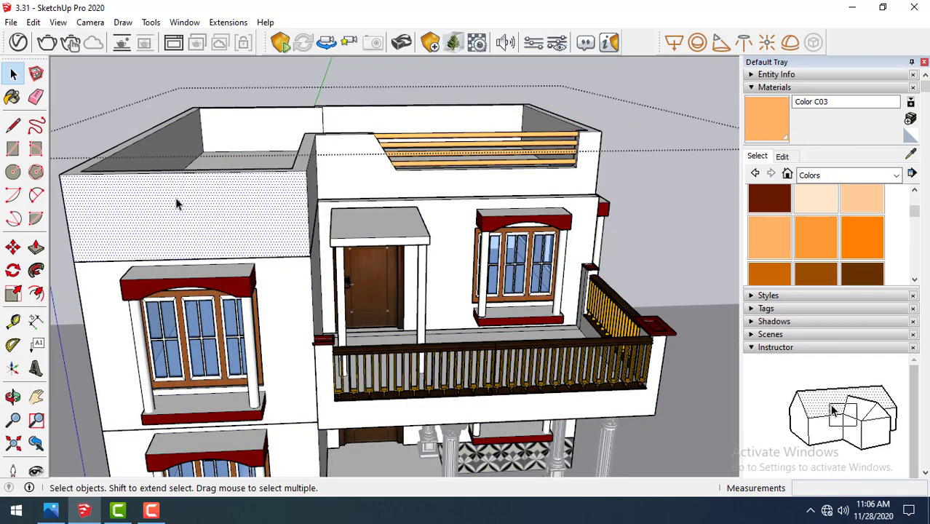
middle_drag(227, 198, 161, 166)
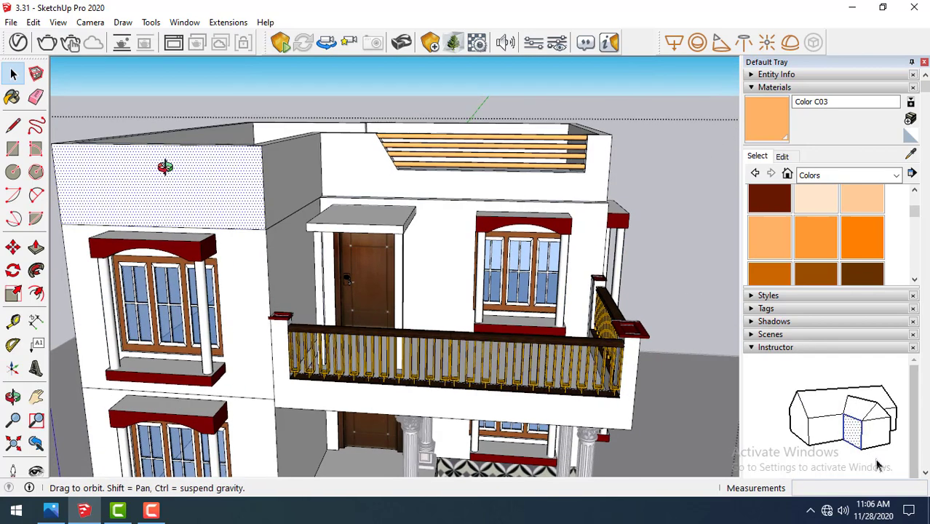
click(286, 175)
mouse_move(289, 173)
middle_down()
mouse_move(203, 161)
mouse_move(186, 198)
middle_up()
click(89, 178)
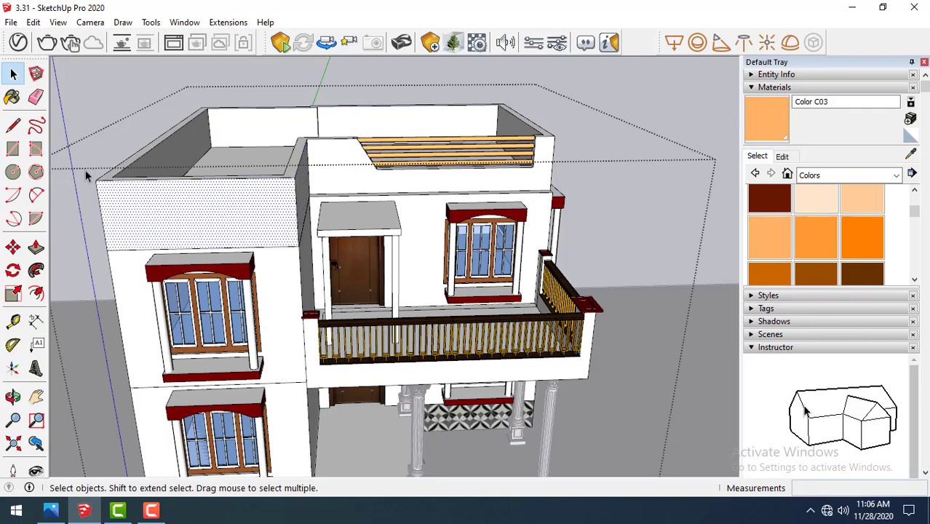
scroll(87, 167, up, 2)
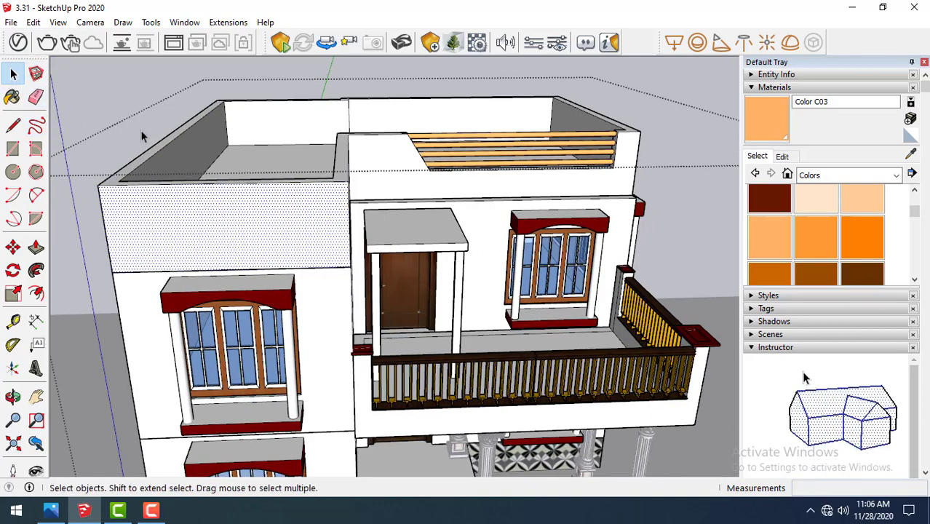
mouse_move(161, 120)
middle_down()
mouse_move(178, 107)
mouse_move(402, 153)
mouse_move(250, 73)
middle_up()
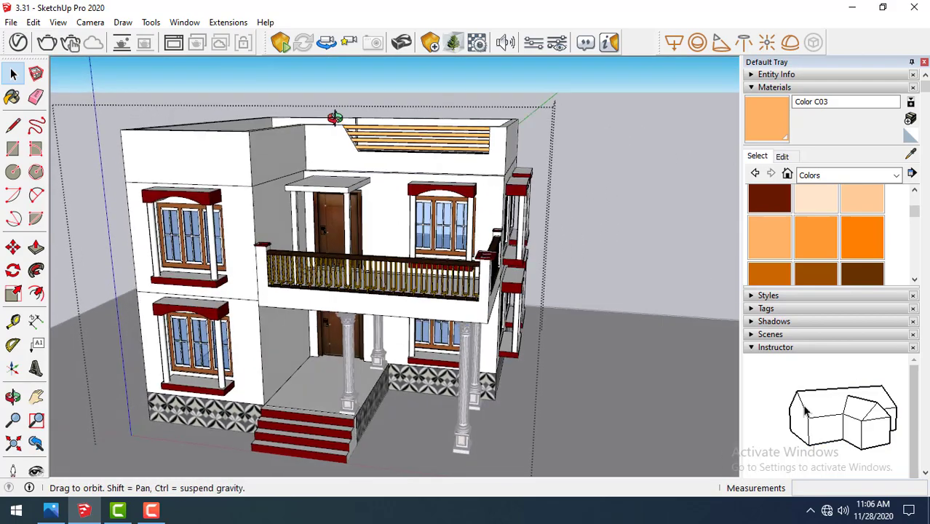
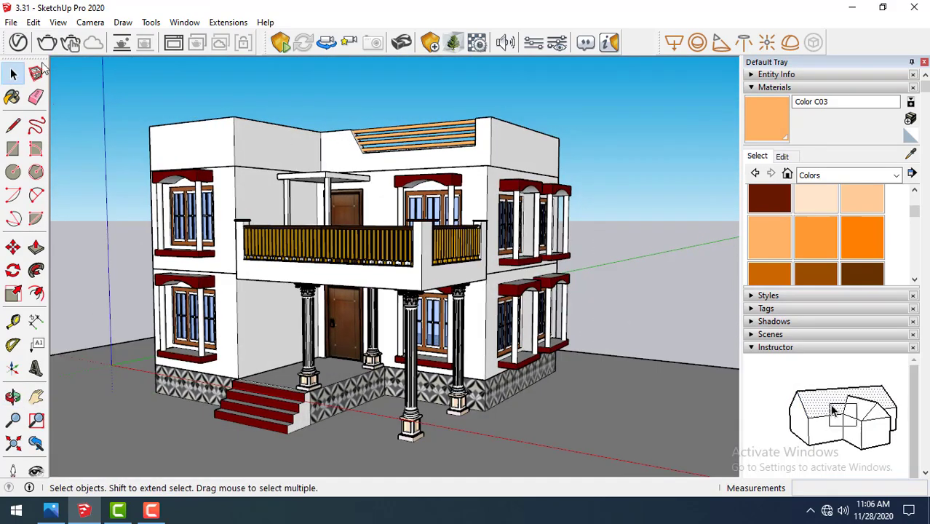
Start a File > Import and navigate into the models folder
click(11, 22)
click(41, 230)
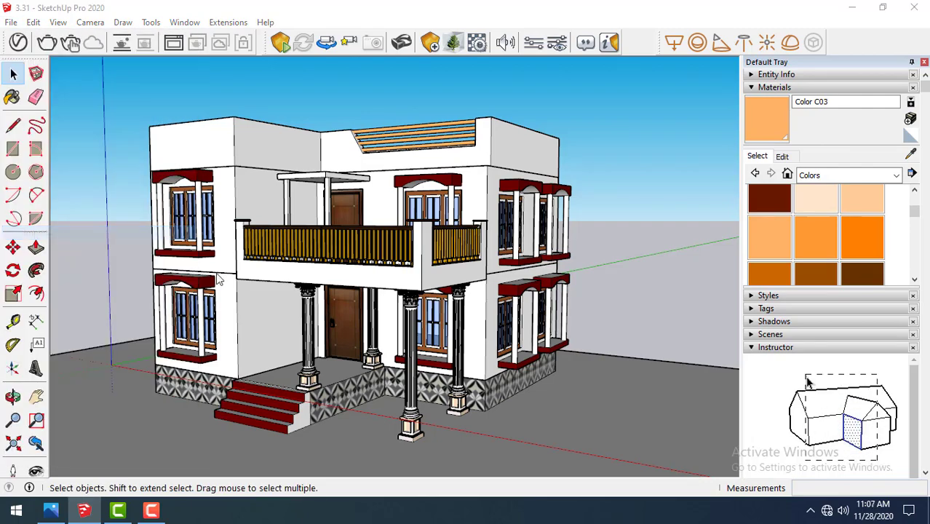
click(375, 110)
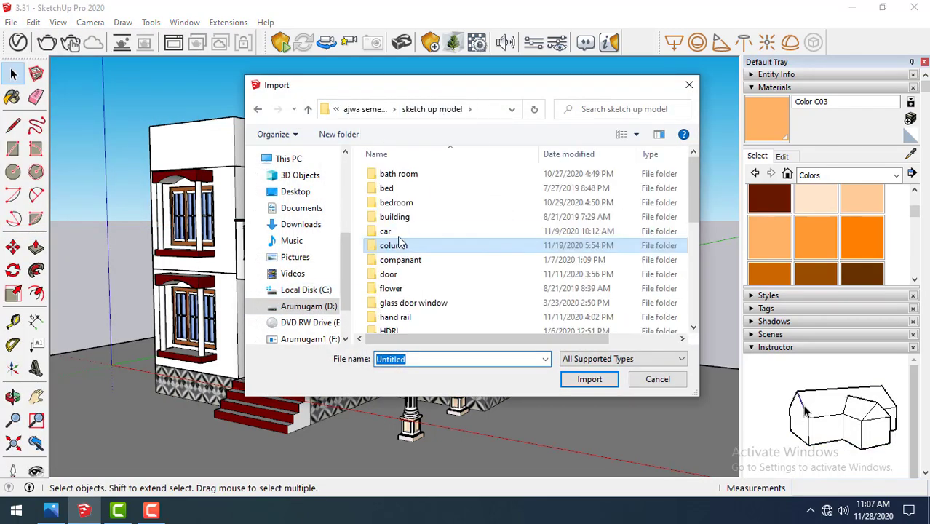
click(397, 233)
key(m)
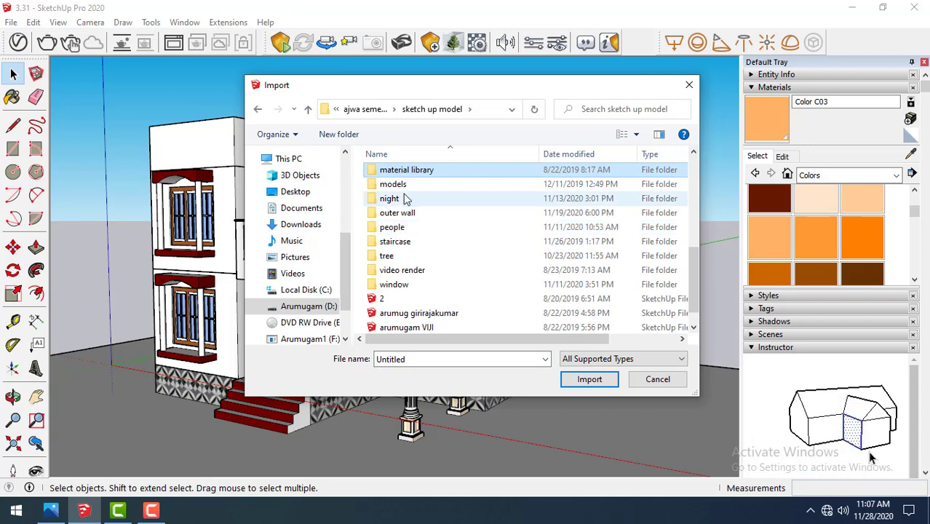
double_click(393, 184)
Scroll down the models folder and import the person model
scroll(488, 232, down, 3)
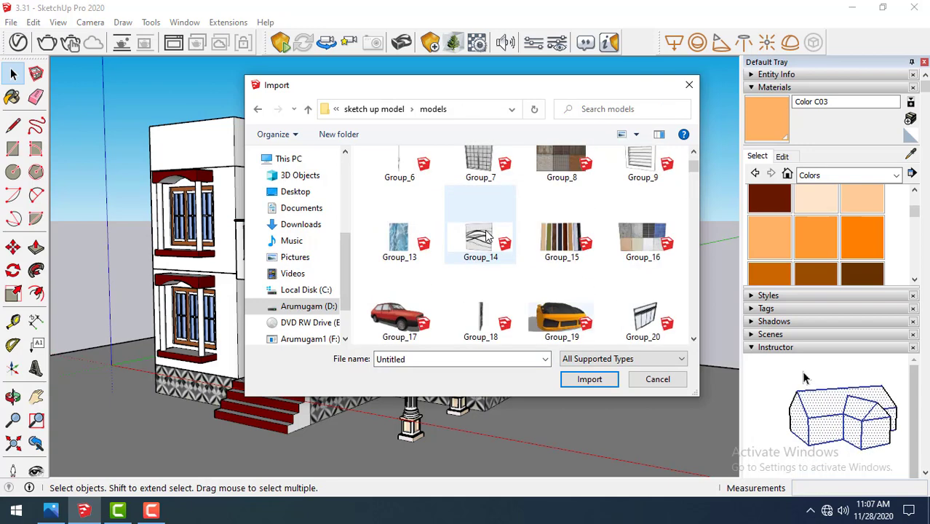
scroll(487, 234, down, 3)
scroll(488, 235, down, 1)
scroll(473, 255, down, 2)
scroll(442, 297, down, 1)
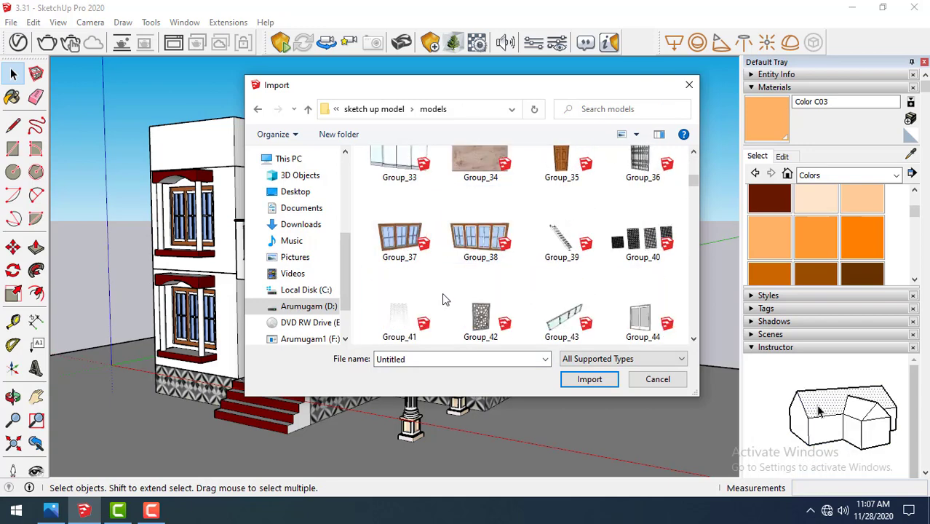
scroll(441, 299, down, 3)
scroll(446, 299, down, 1)
scroll(446, 299, down, 2)
scroll(446, 299, down, 2)
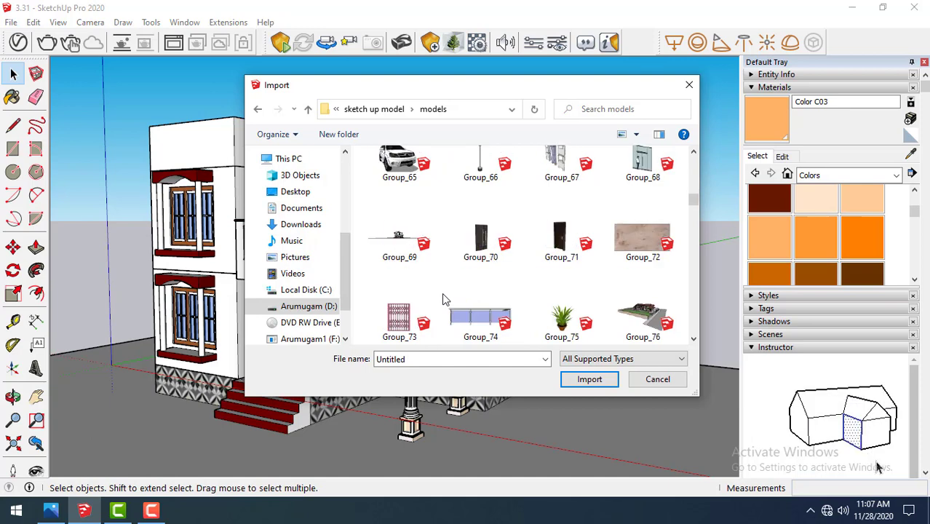
scroll(443, 297, down, 2)
scroll(442, 297, down, 2)
scroll(443, 297, down, 3)
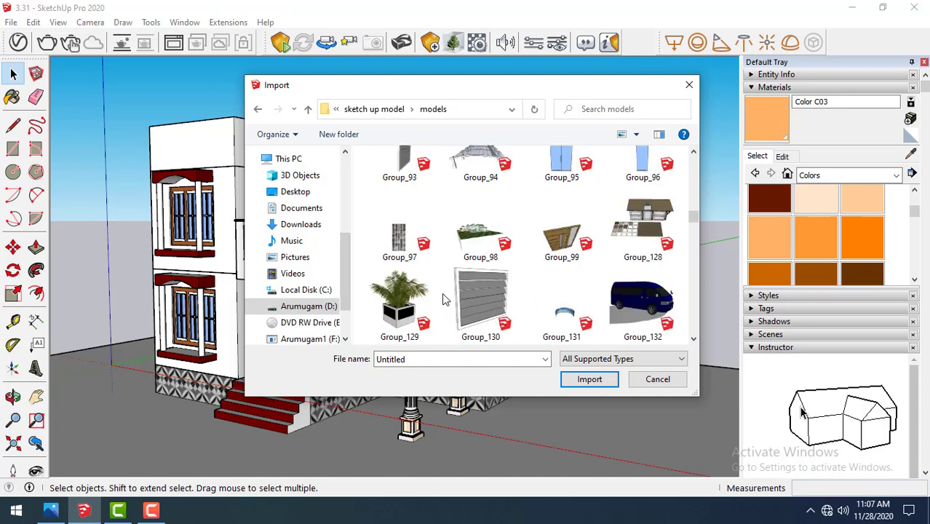
scroll(442, 293, down, 1)
scroll(442, 293, down, 1)
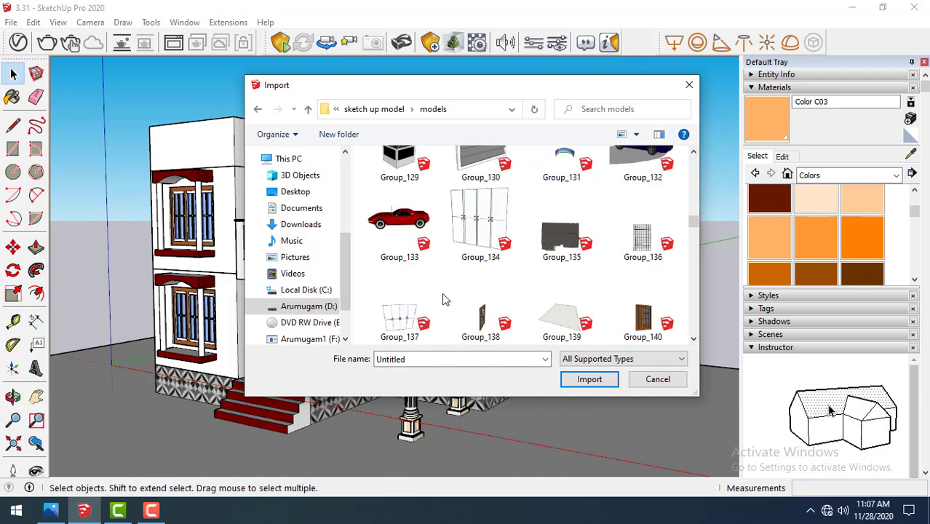
scroll(442, 294, down, 1)
scroll(442, 294, down, 1)
scroll(442, 294, down, 2)
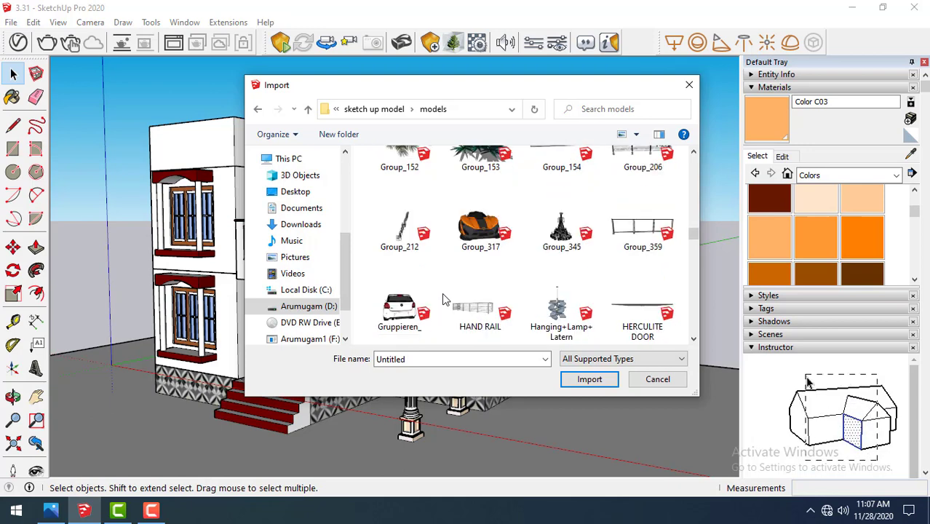
scroll(442, 297, down, 2)
double_click(399, 204)
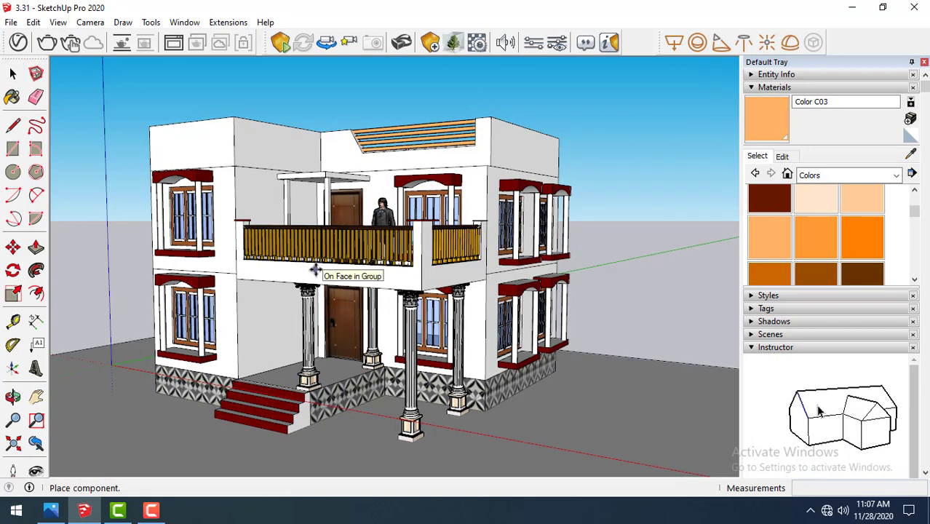
Place the person on the balcony and flip it along the component's red axis
click(315, 270)
key(space)
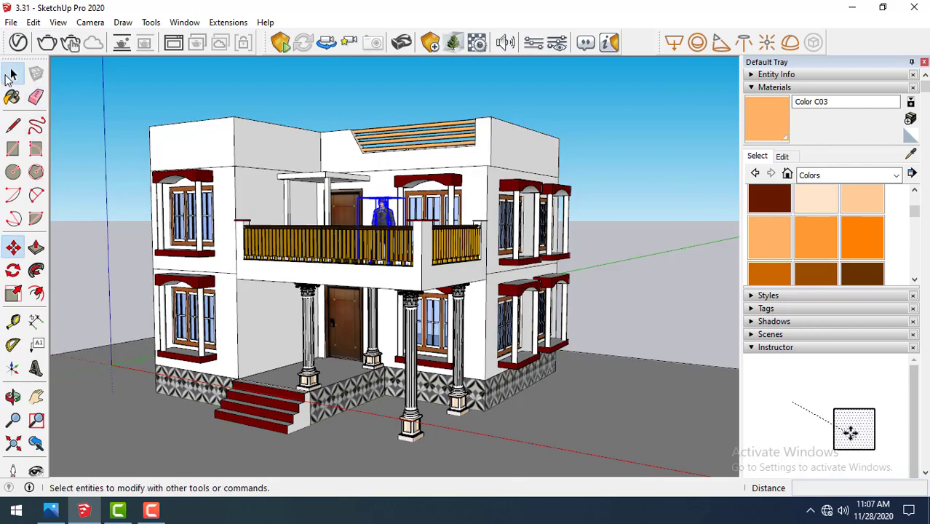
middle_drag(229, 248, 328, 344)
drag(348, 339, 437, 247)
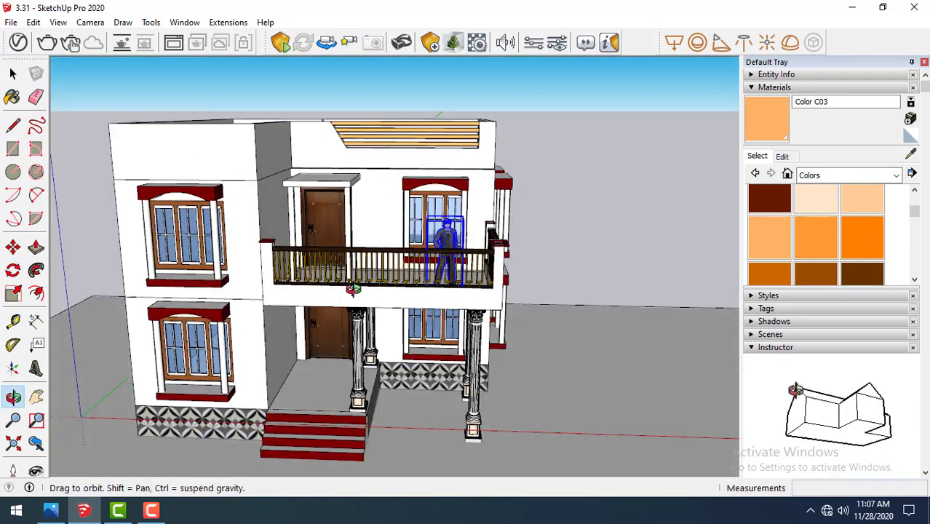
key(space)
scroll(427, 241, up, 3)
scroll(427, 242, up, 3)
right_click(426, 241)
mouse_move(466, 392)
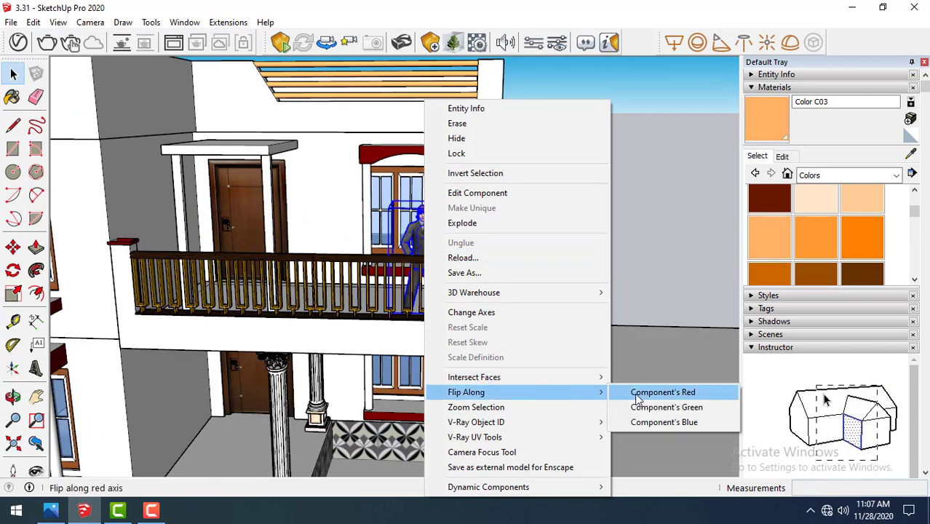
click(658, 392)
Select and delete the ground face and slab strip around the house
click(562, 280)
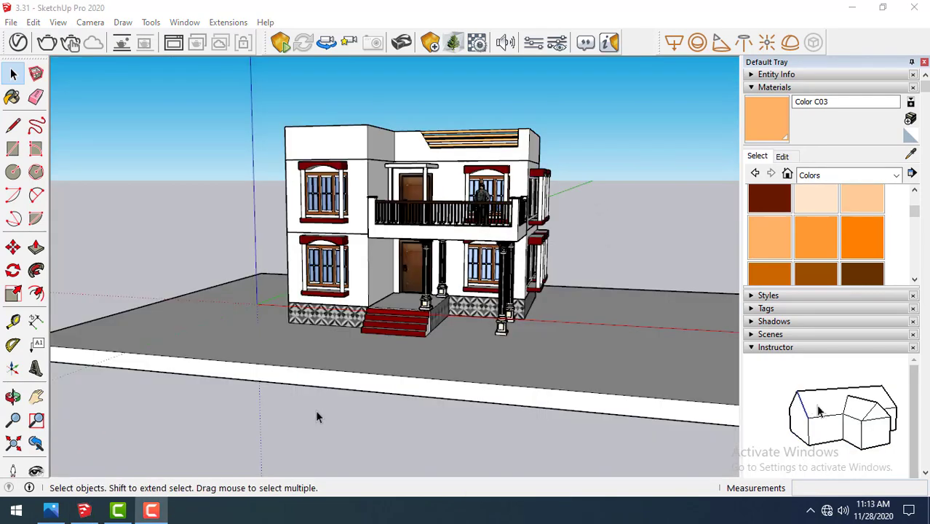
scroll(315, 410, down, 2)
drag(259, 404, 135, 290)
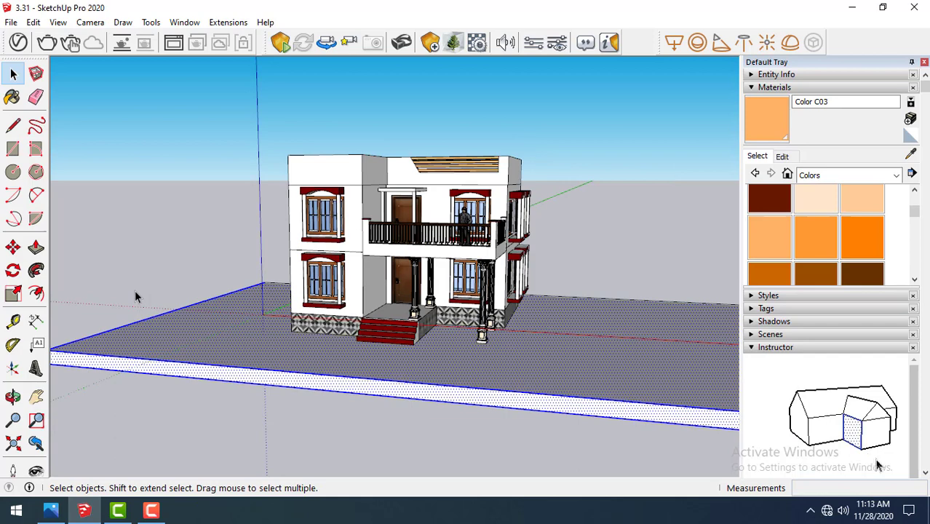
key(Delete)
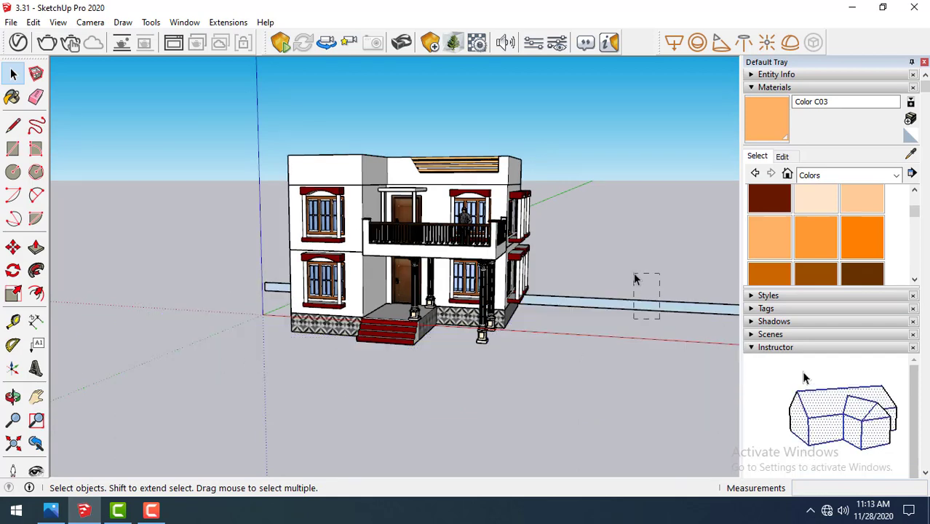
Select and delete the stray grey beam, then face the house front-on
drag(635, 279, 641, 301)
middle_drag(266, 316, 320, 327)
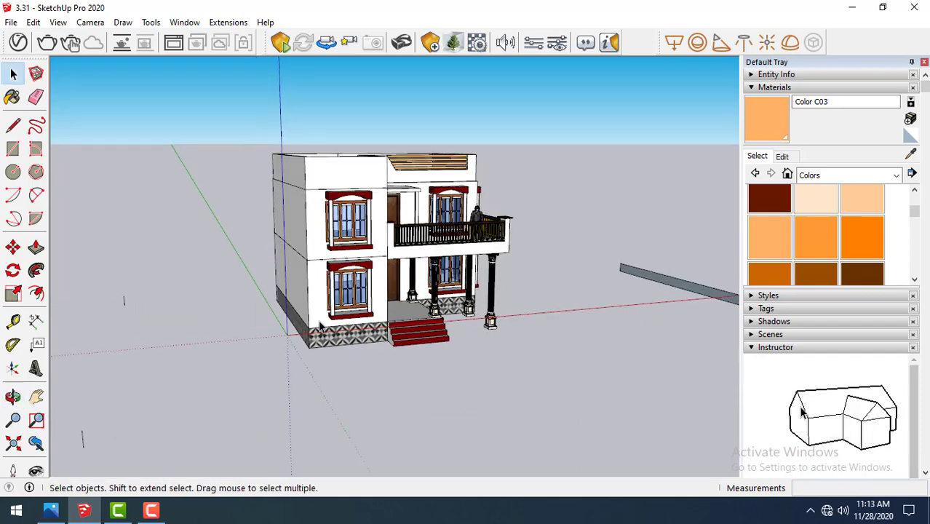
scroll(200, 324, down, 1)
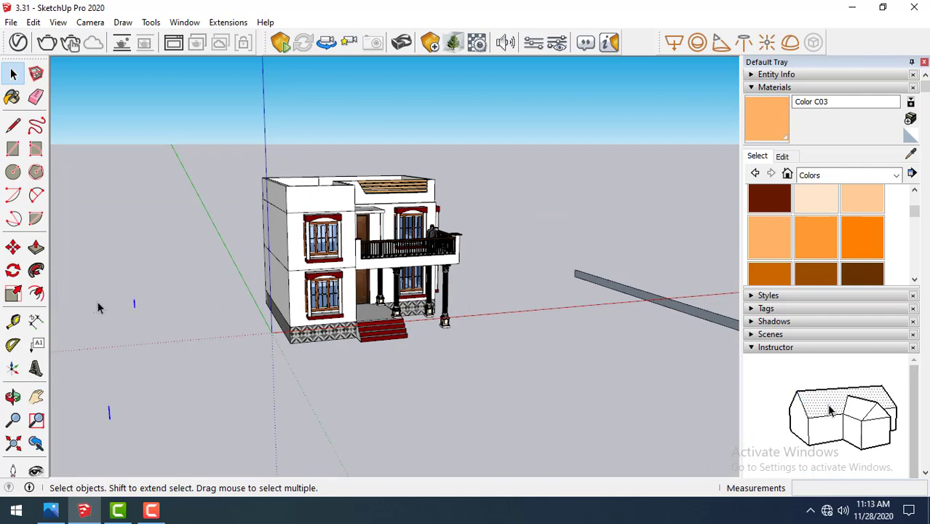
scroll(460, 283, down, 1)
drag(471, 224, 703, 379)
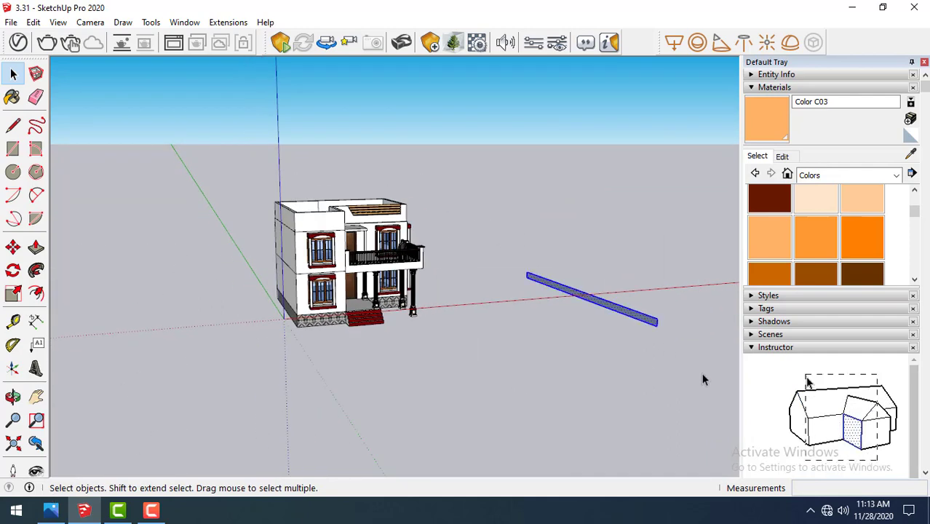
key(Delete)
middle_drag(437, 273, 359, 269)
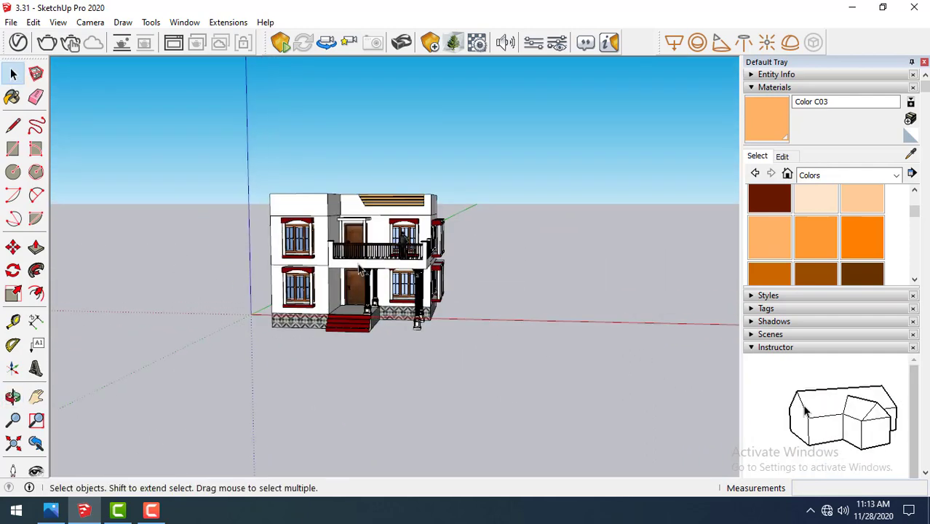
scroll(359, 270, up, 2)
Import the SKY4 IMPORT landscape file and place it around the house
click(12, 21)
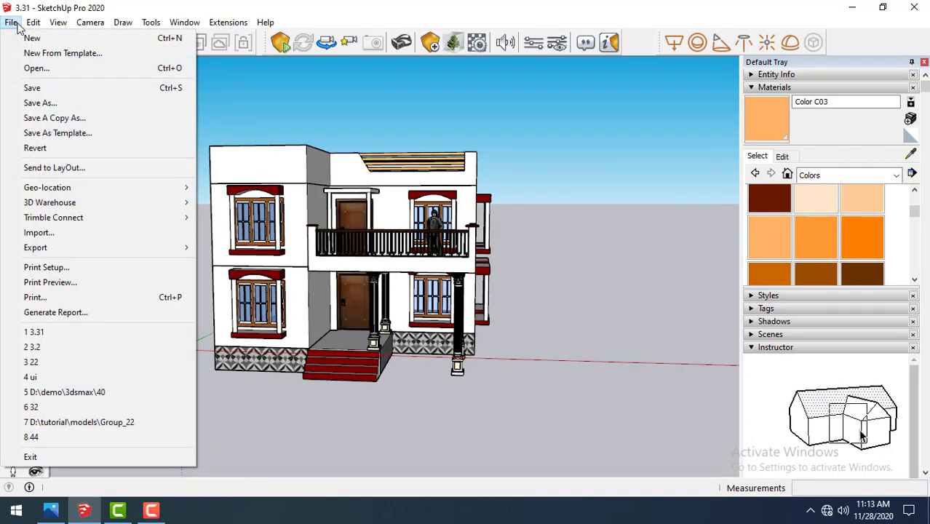
click(76, 229)
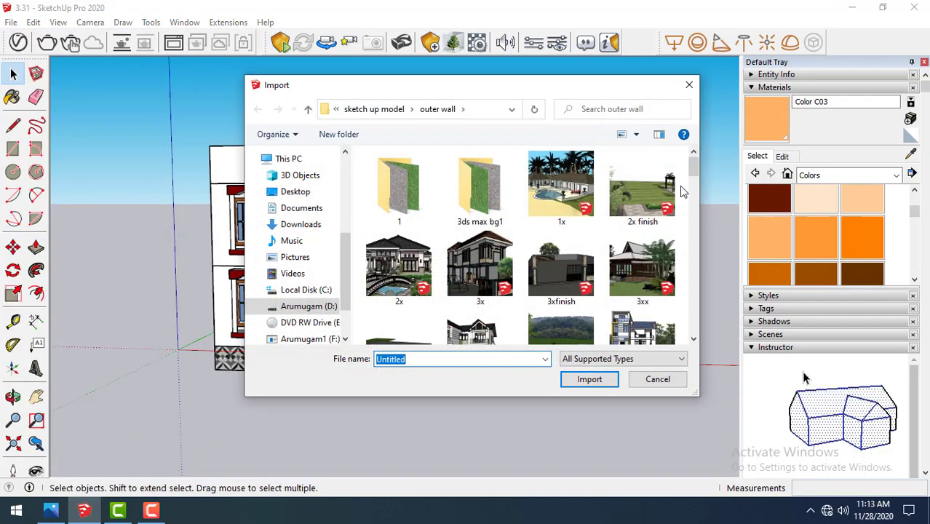
drag(695, 172, 693, 332)
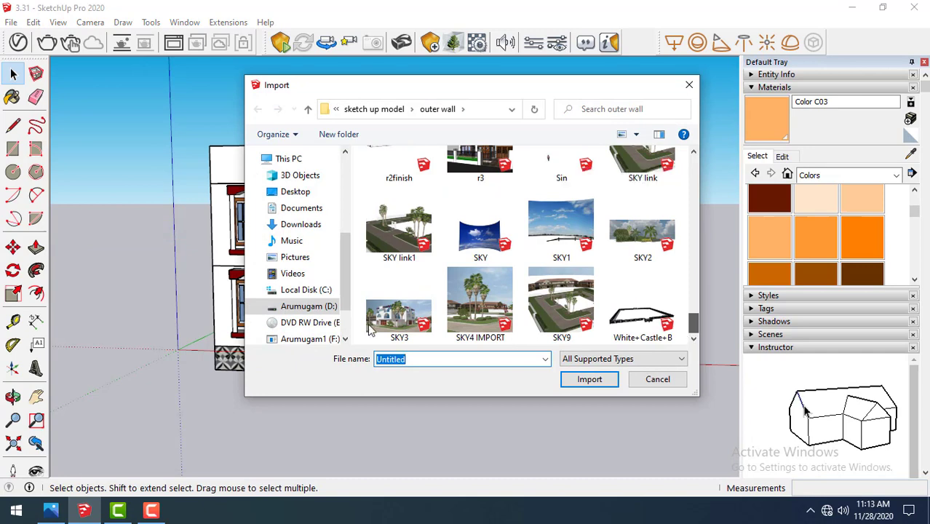
scroll(687, 220, up, 1)
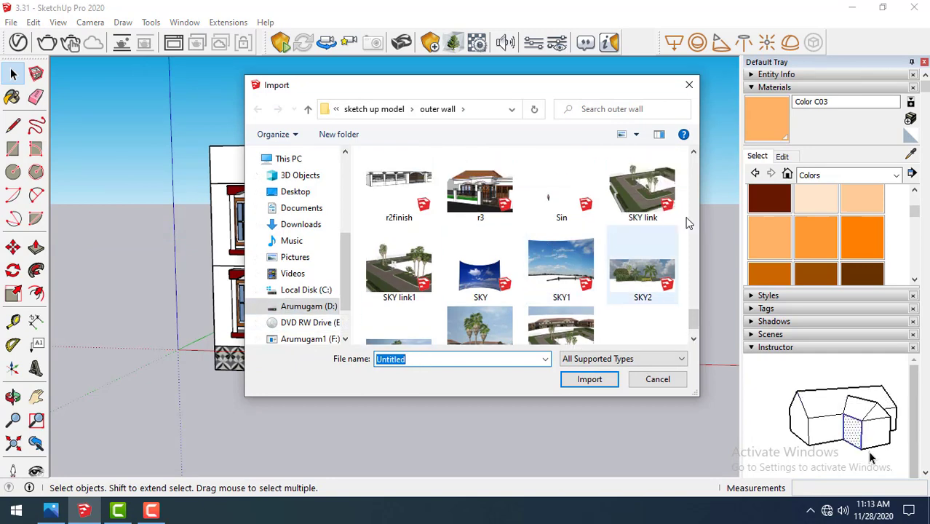
scroll(553, 292, down, 1)
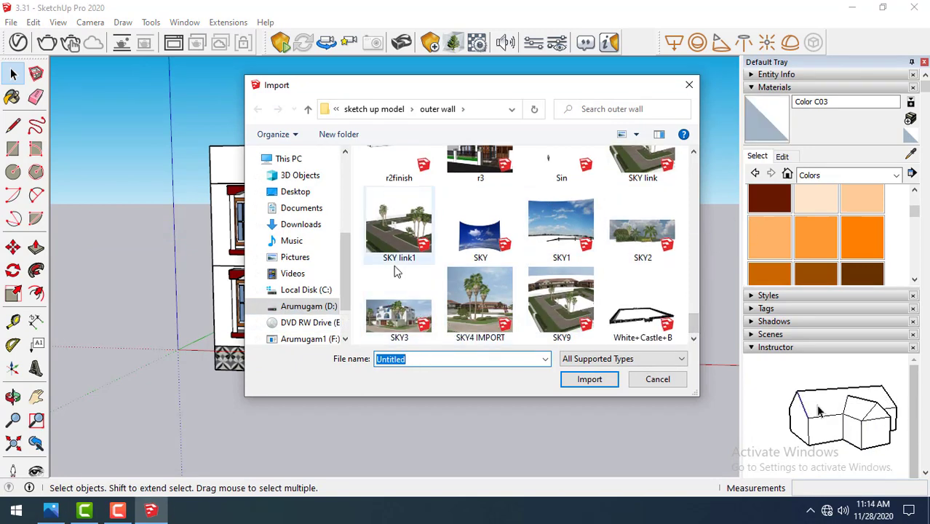
double_click(492, 323)
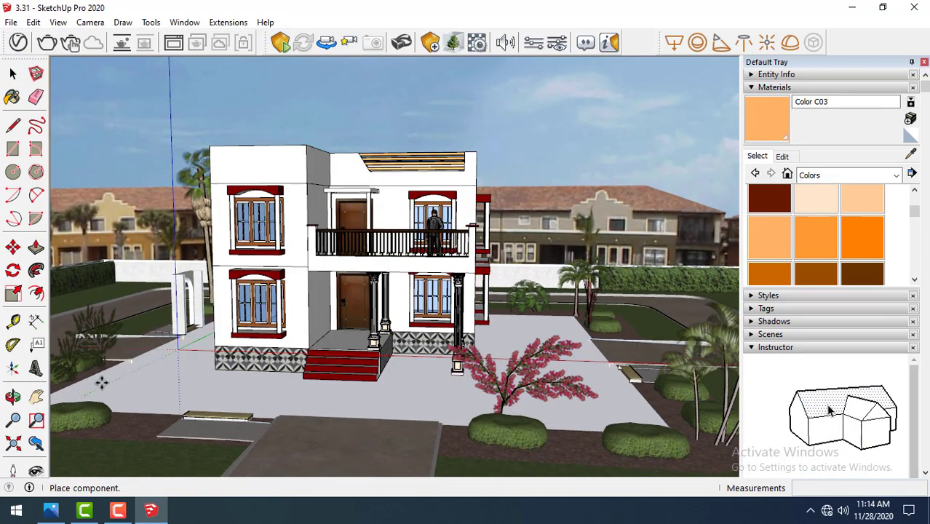
click(102, 383)
key(space)
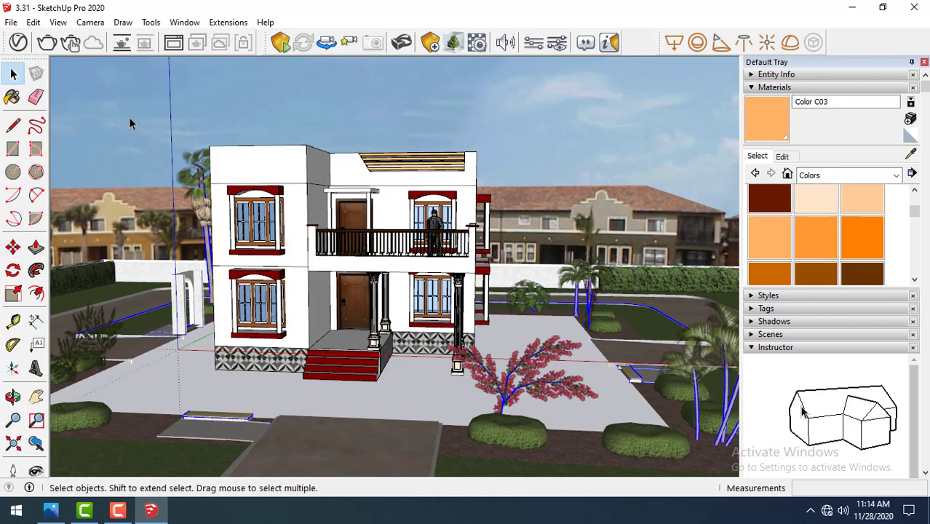
Open the landscape component to check its sky face, then exit editing
double_click(468, 99)
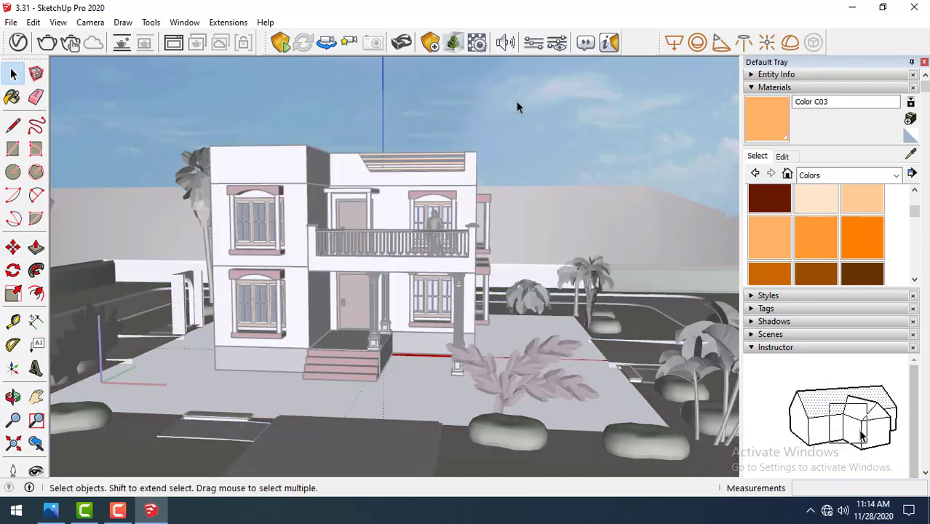
click(516, 101)
key(Escape)
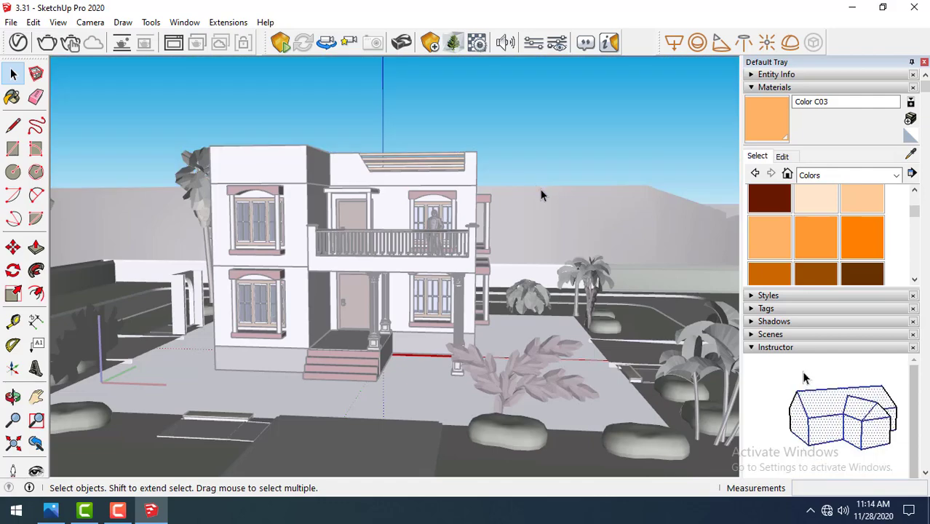
key(Escape)
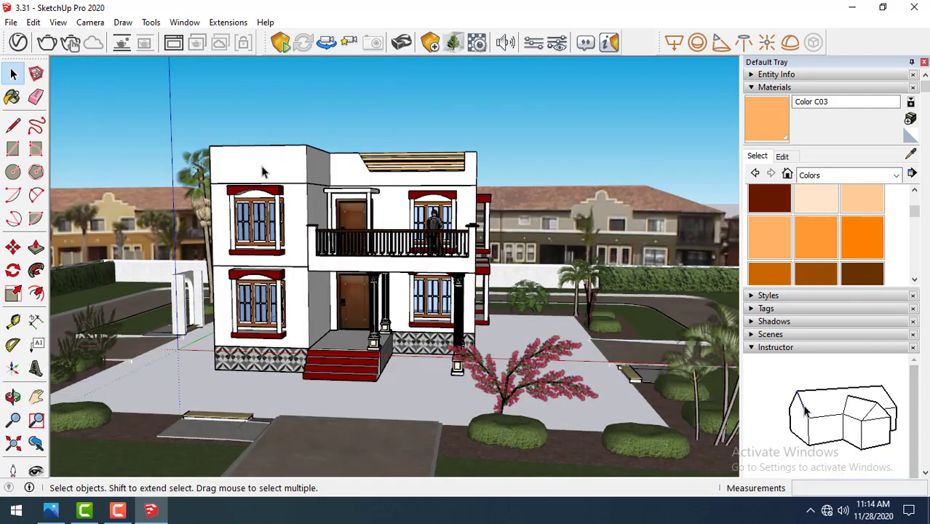
Inside the house group, paint the roof and parapet faces with Color B08
double_click(263, 172)
click(263, 170)
middle_drag(266, 146, 271, 172)
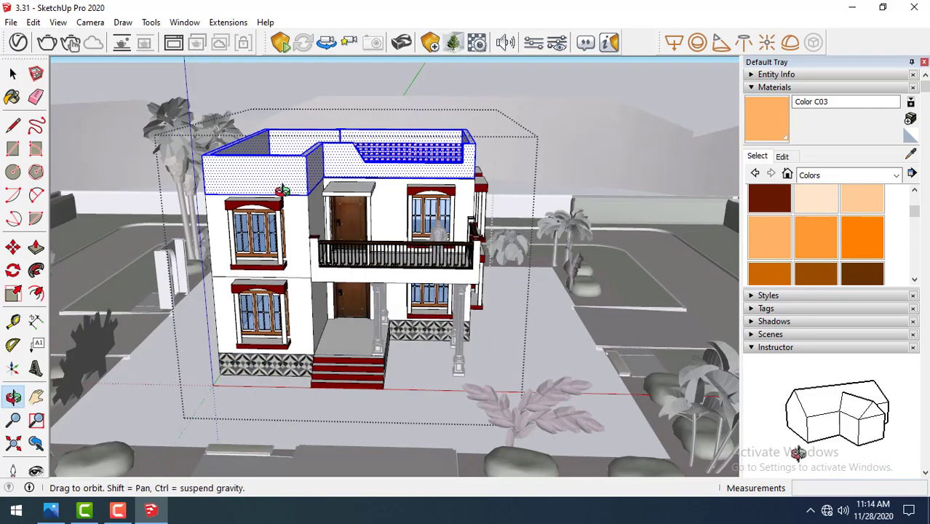
click(768, 197)
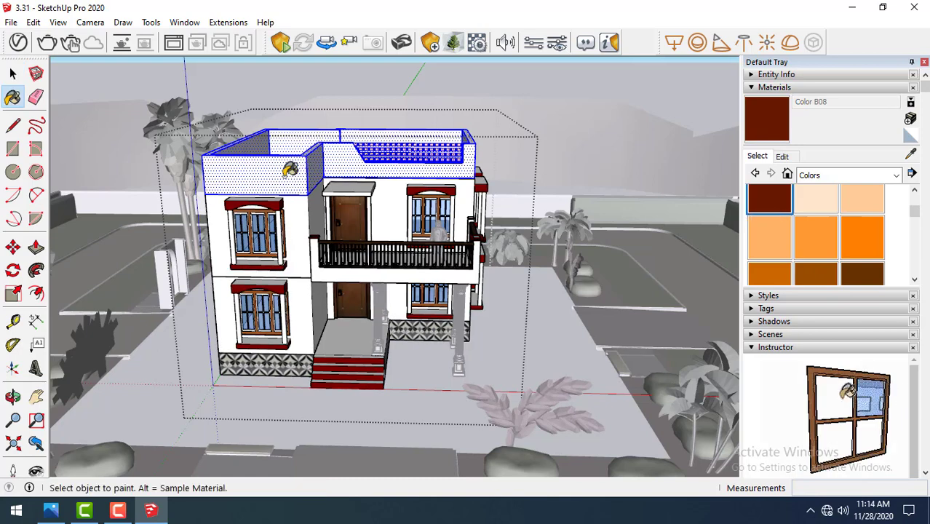
click(287, 173)
click(13, 74)
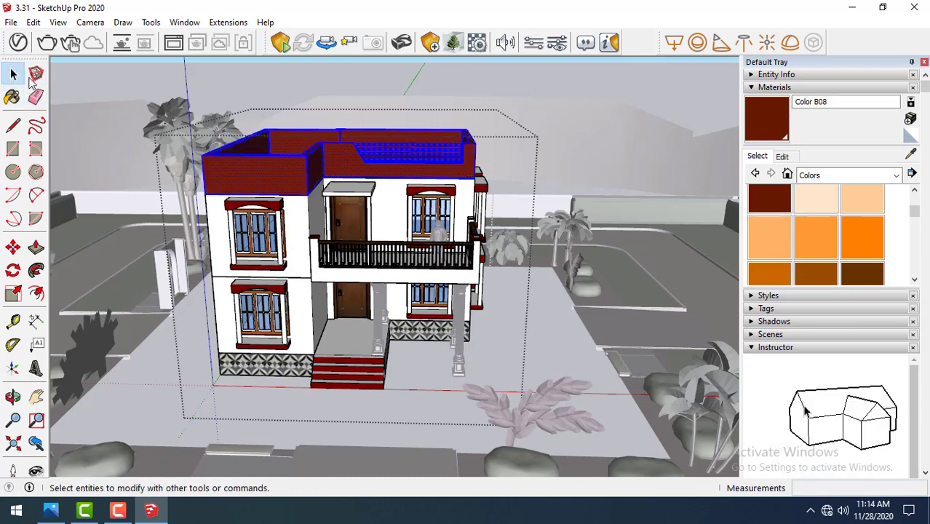
click(568, 134)
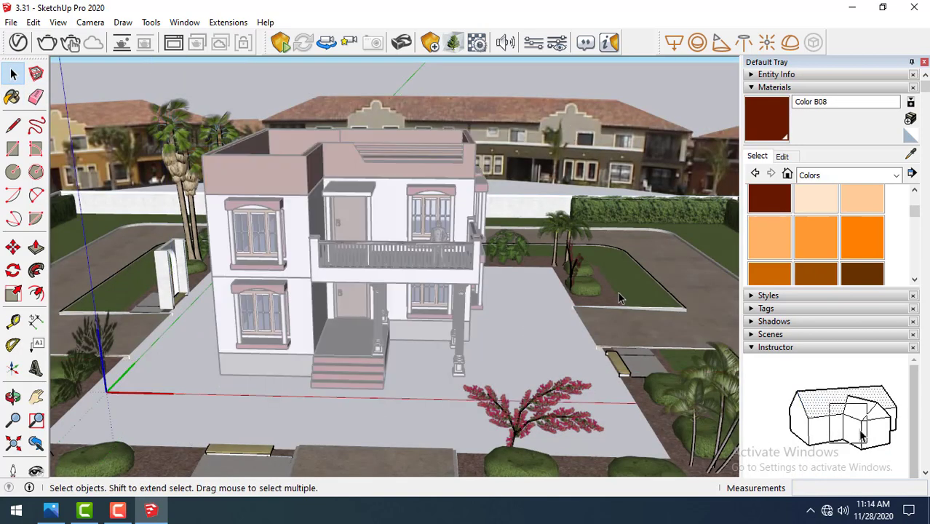
Reopen the house group, orbit slightly, and return to the full model
double_click(686, 295)
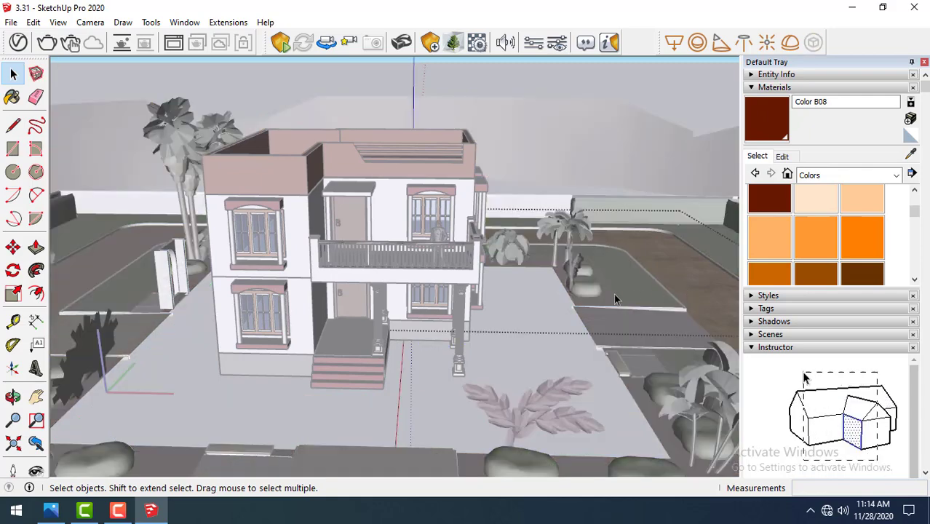
middle_drag(614, 293, 335, 114)
click(334, 114)
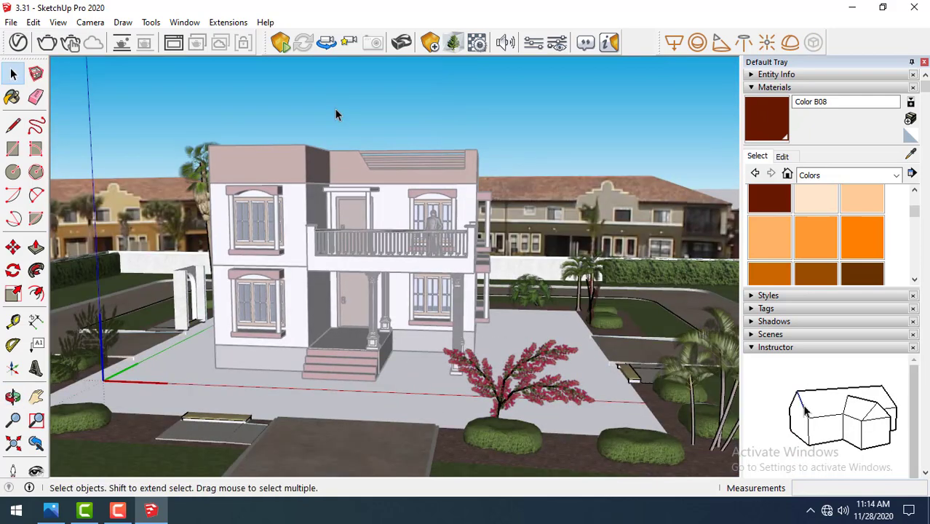
click(338, 95)
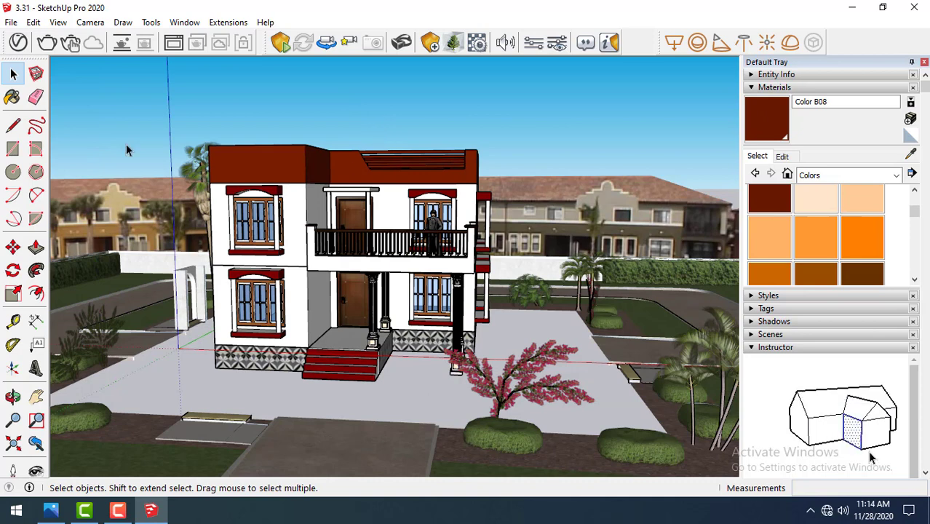
Test-render the current view in V-Ray, then re-render from an angled front-side view
click(56, 47)
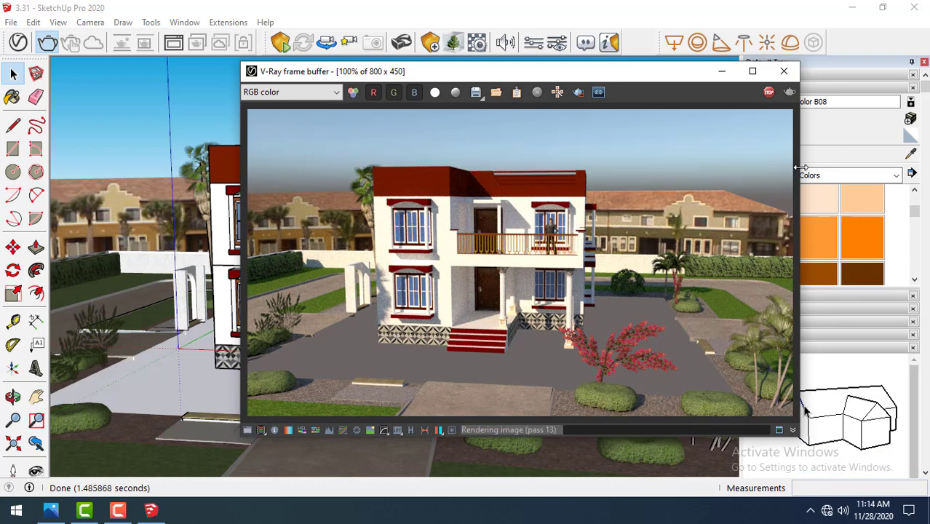
click(786, 73)
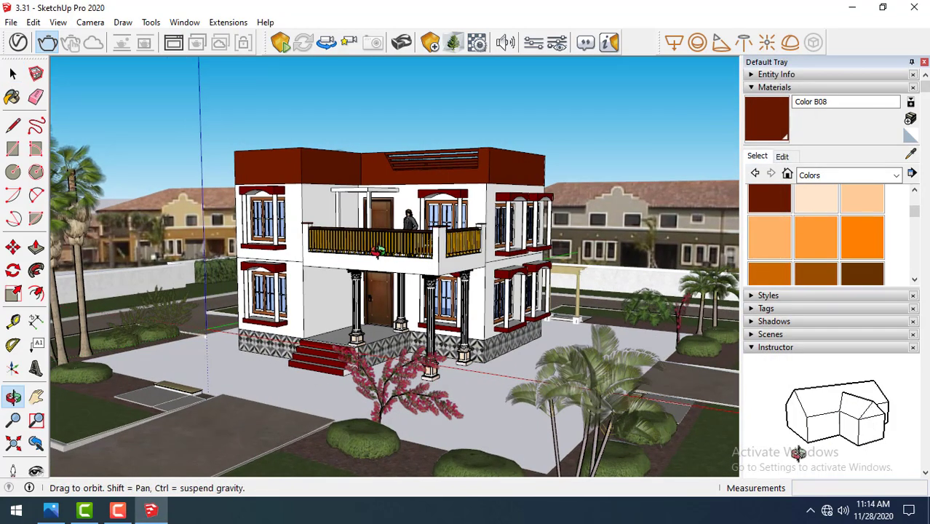
middle_drag(387, 252, 441, 299)
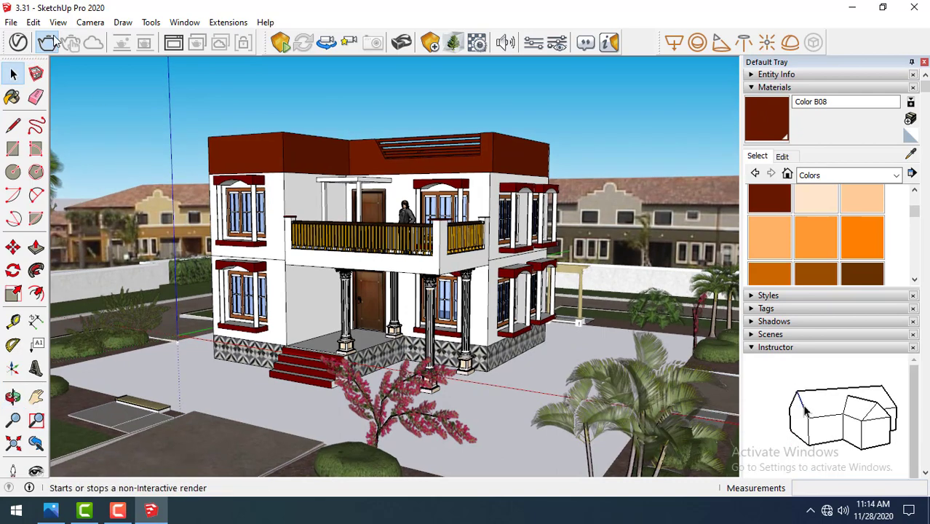
click(49, 44)
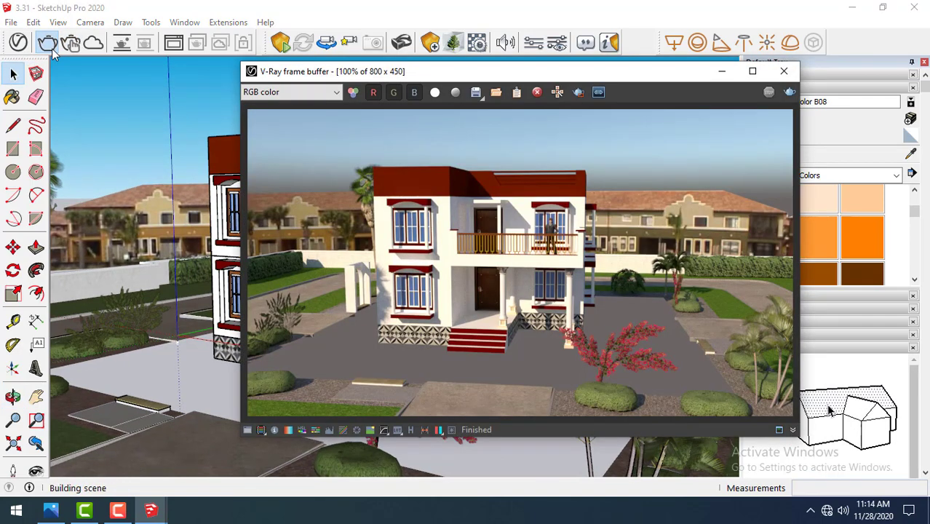